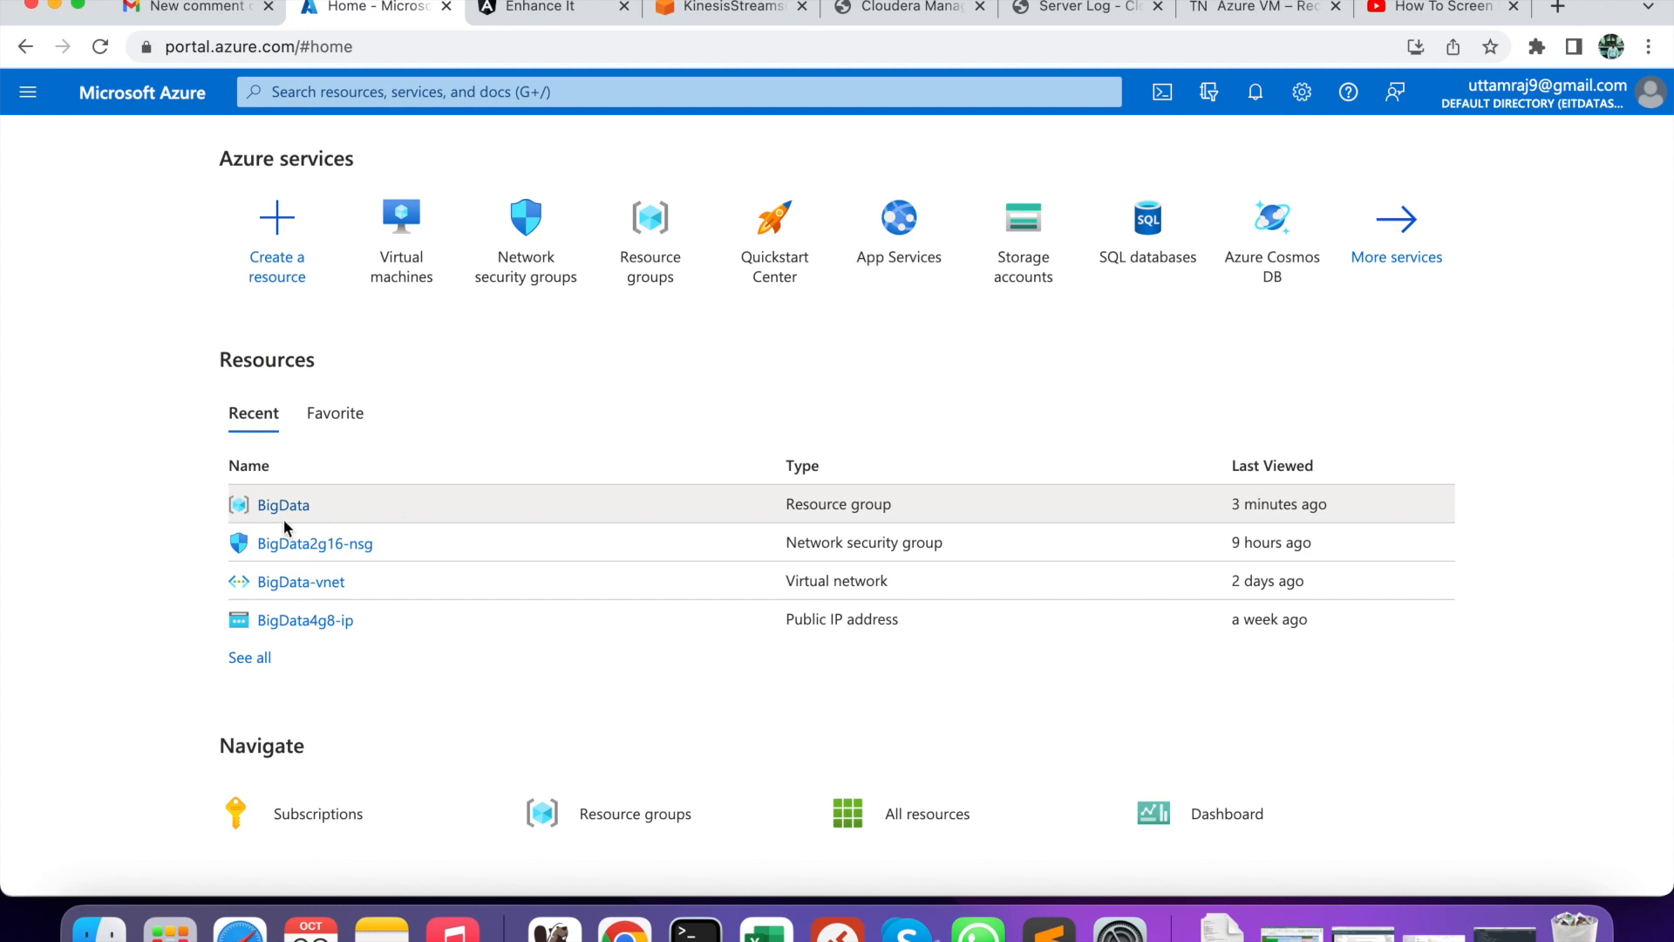
- From the Virtual machines page, start a new Azure virtual machine
click(411, 241)
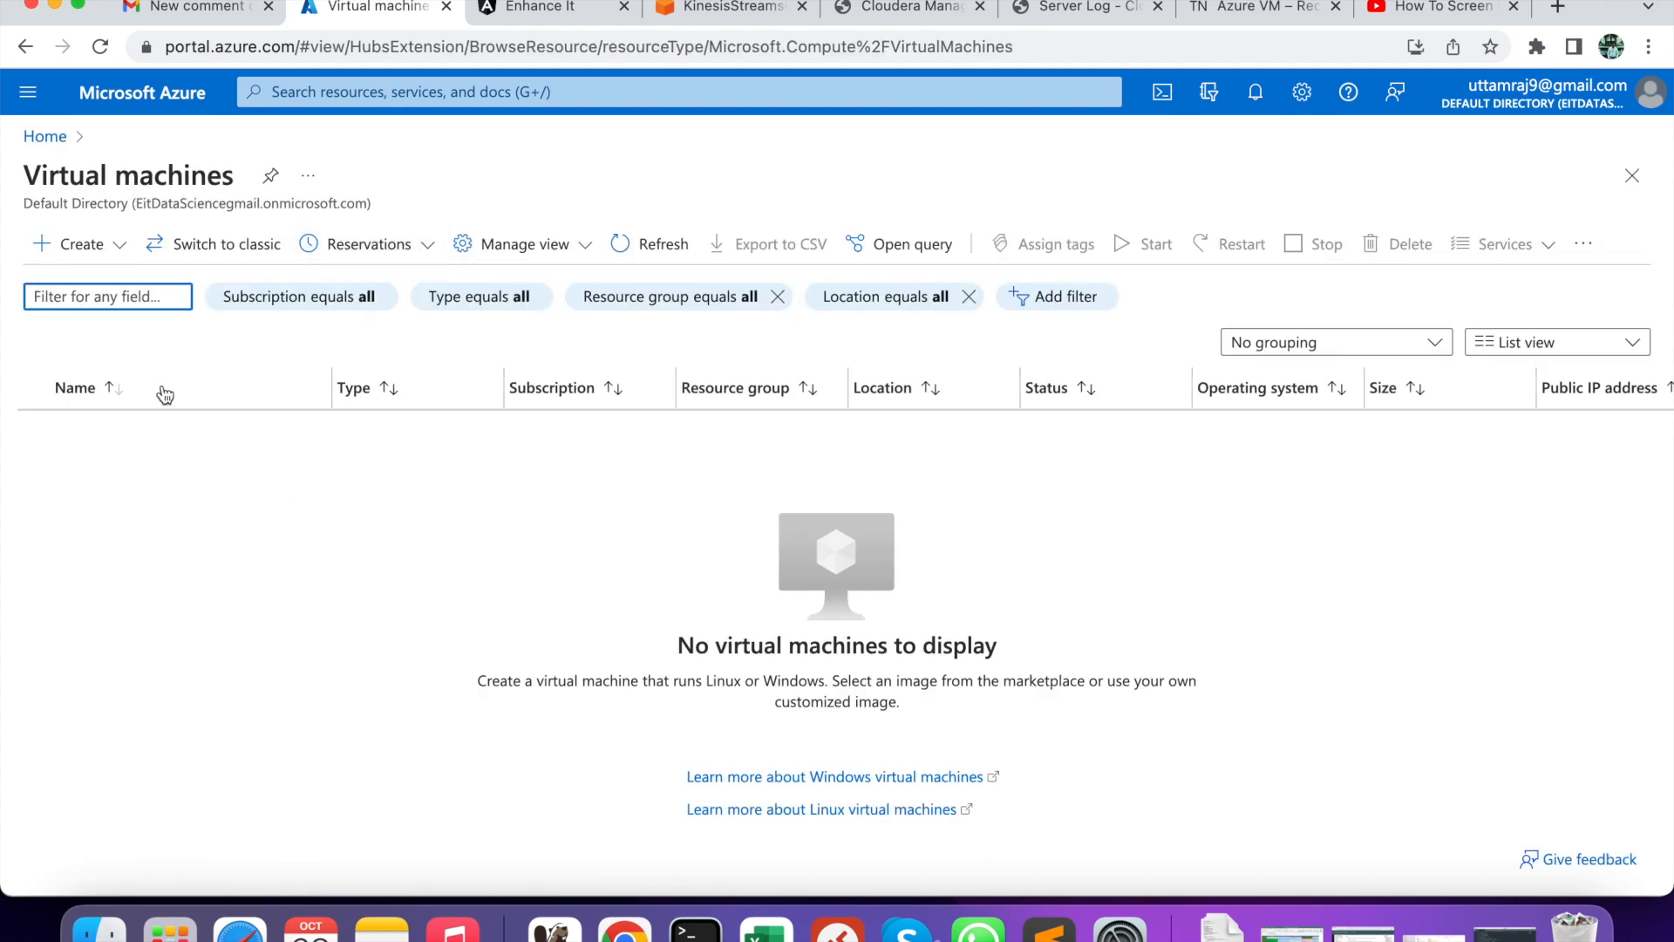
click(79, 243)
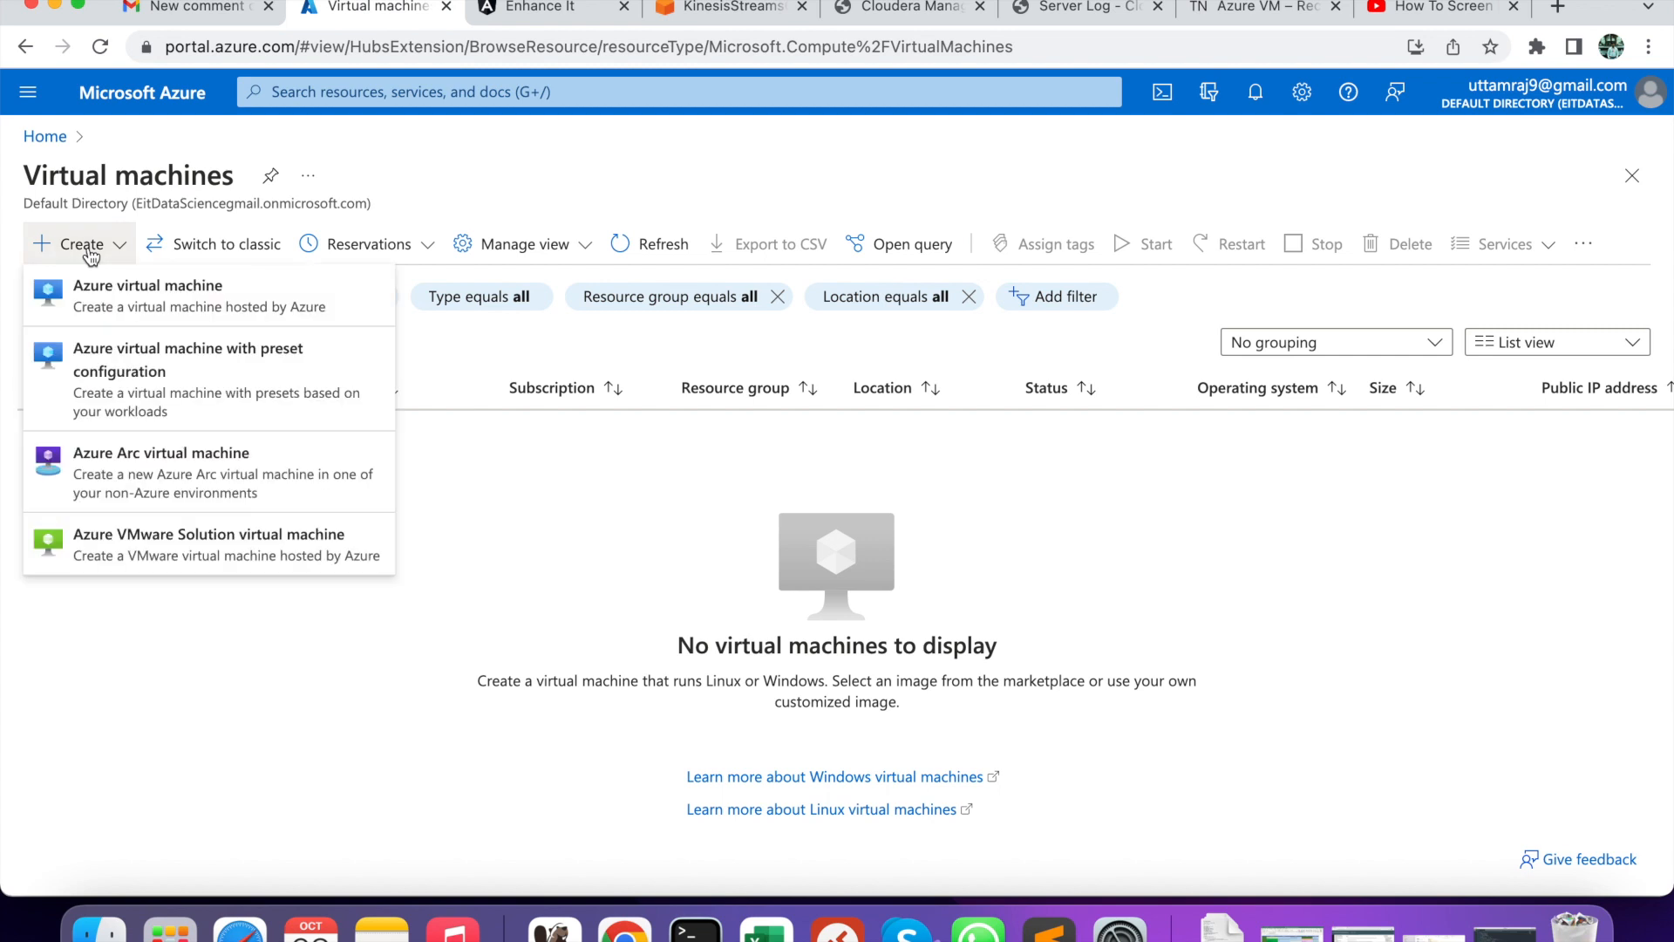
click(112, 296)
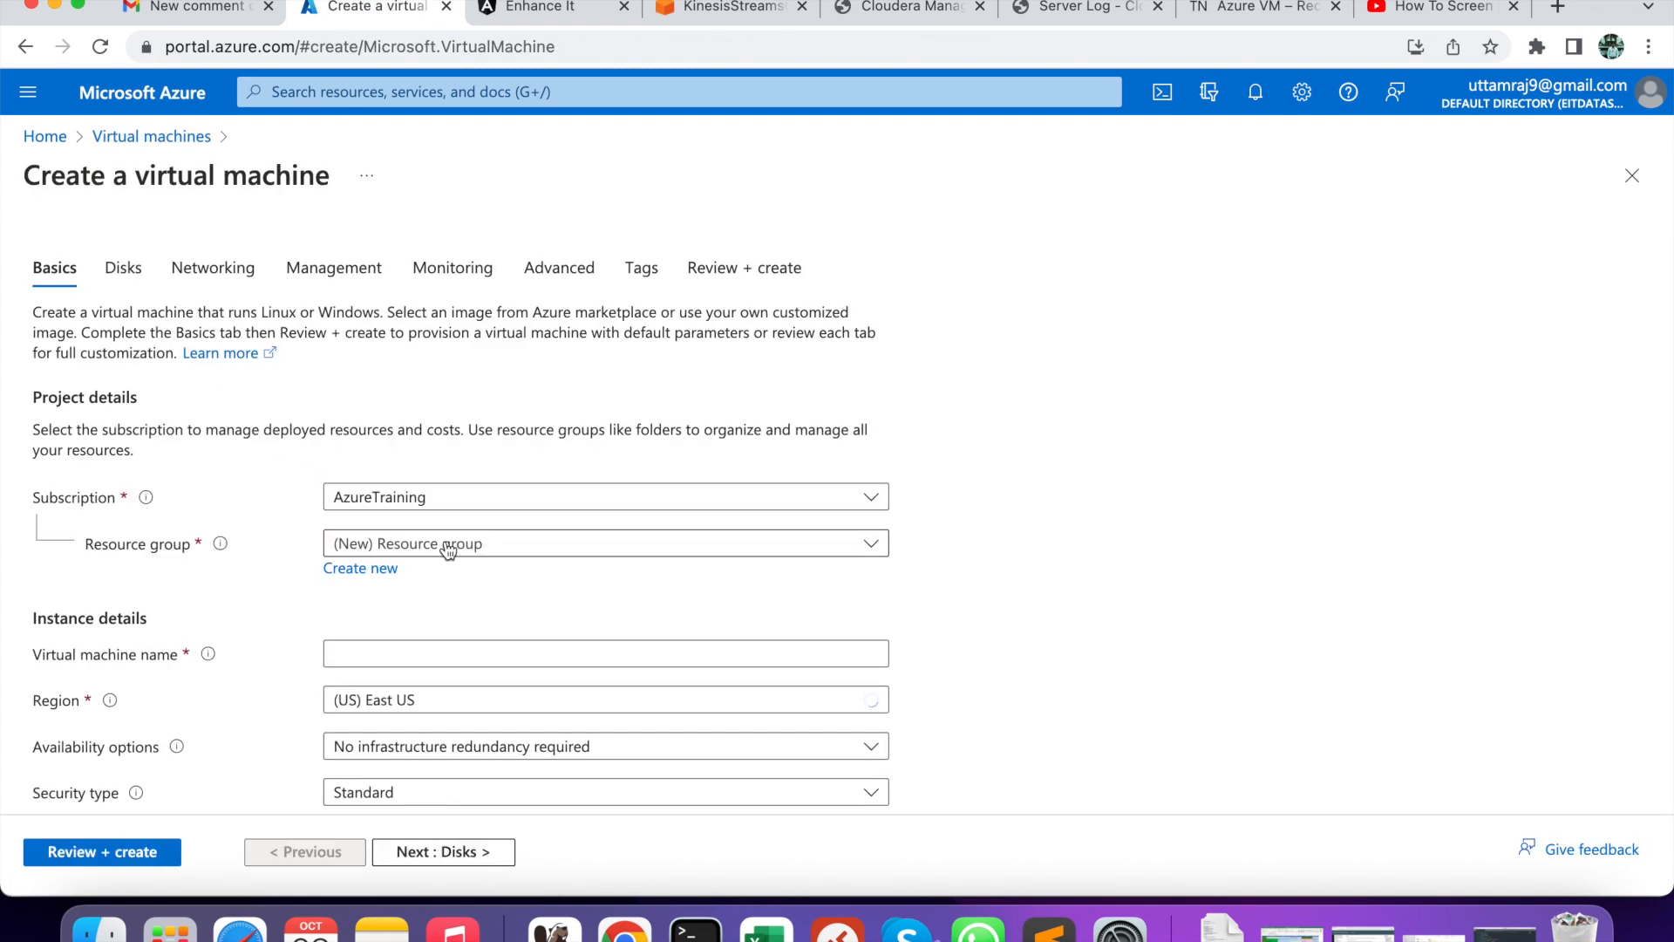
- Put the VM in the BigData resource group and name it CDPMaster1
click(449, 547)
click(412, 661)
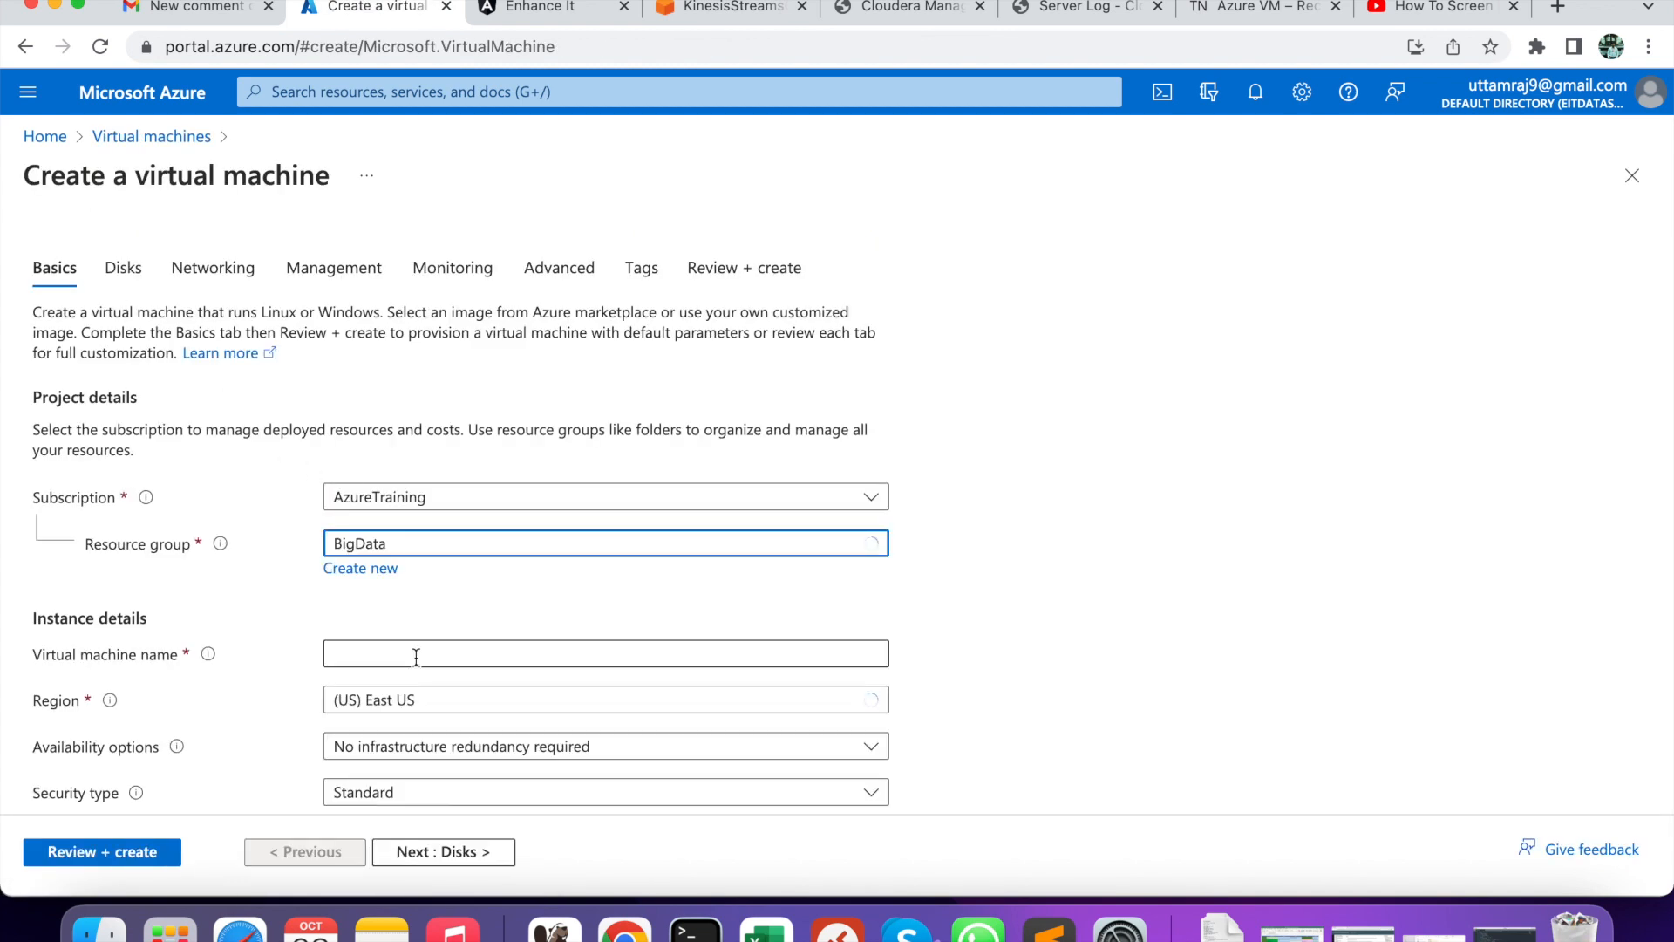
scroll(467, 615, down, 2)
click(443, 558)
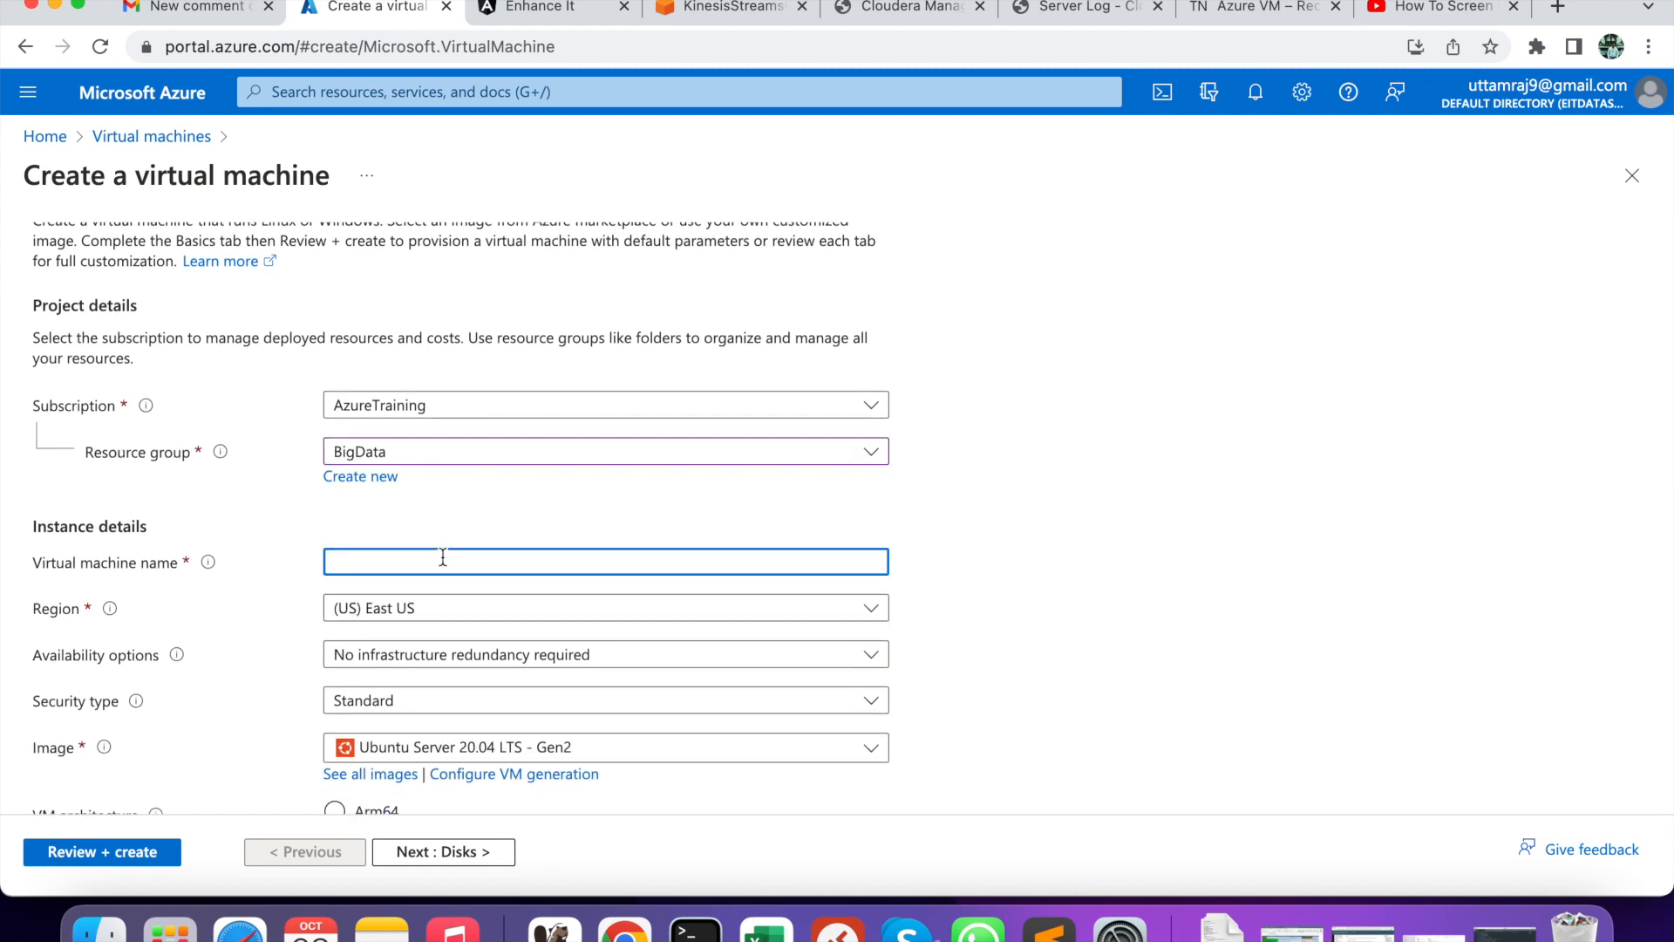
text(CDPMAster1)
- Keep no infrastructure redundancy and choose the CentOS-based 7.9 - Gen2 image
scroll(443, 618, down, 2)
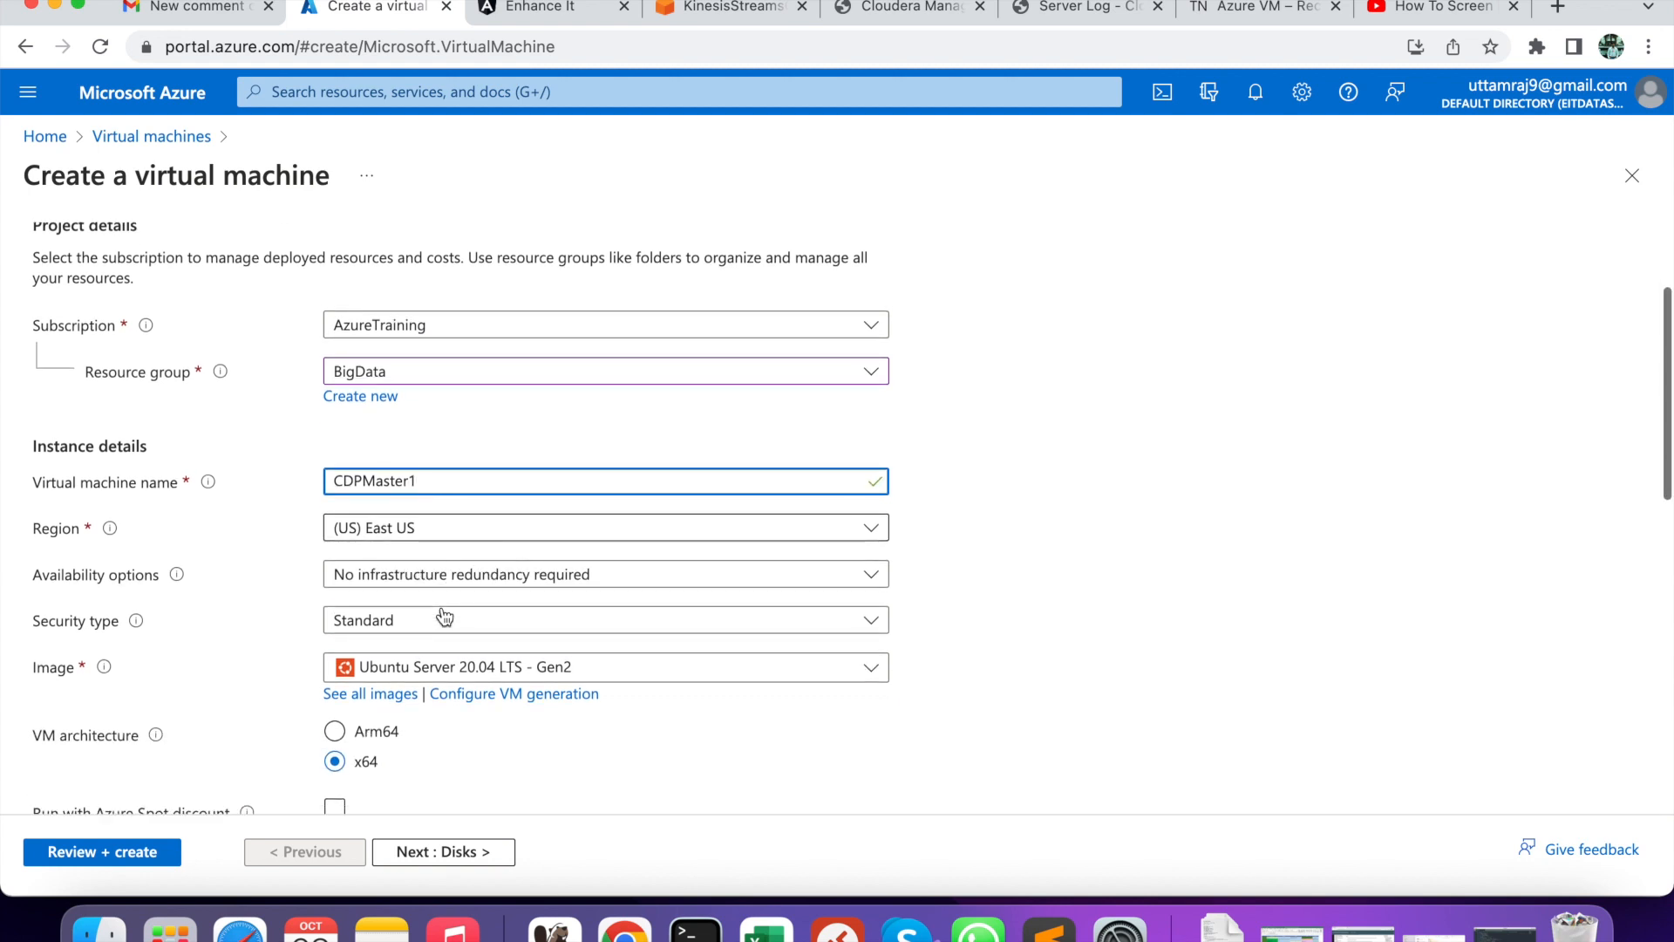
click(458, 578)
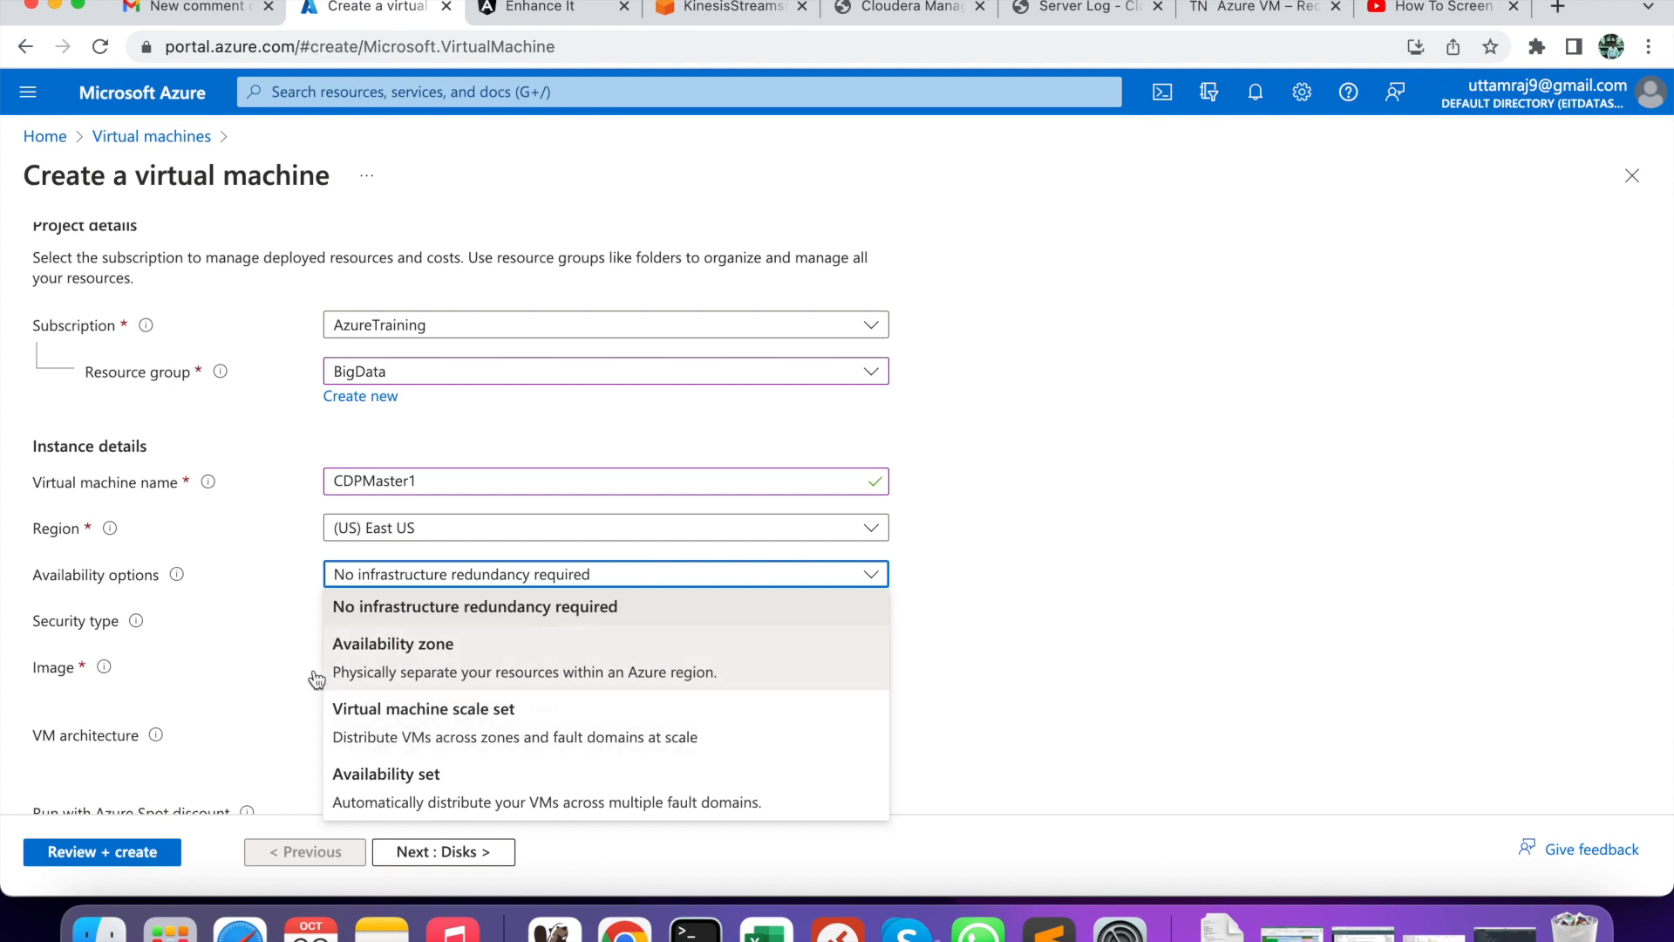
click(286, 640)
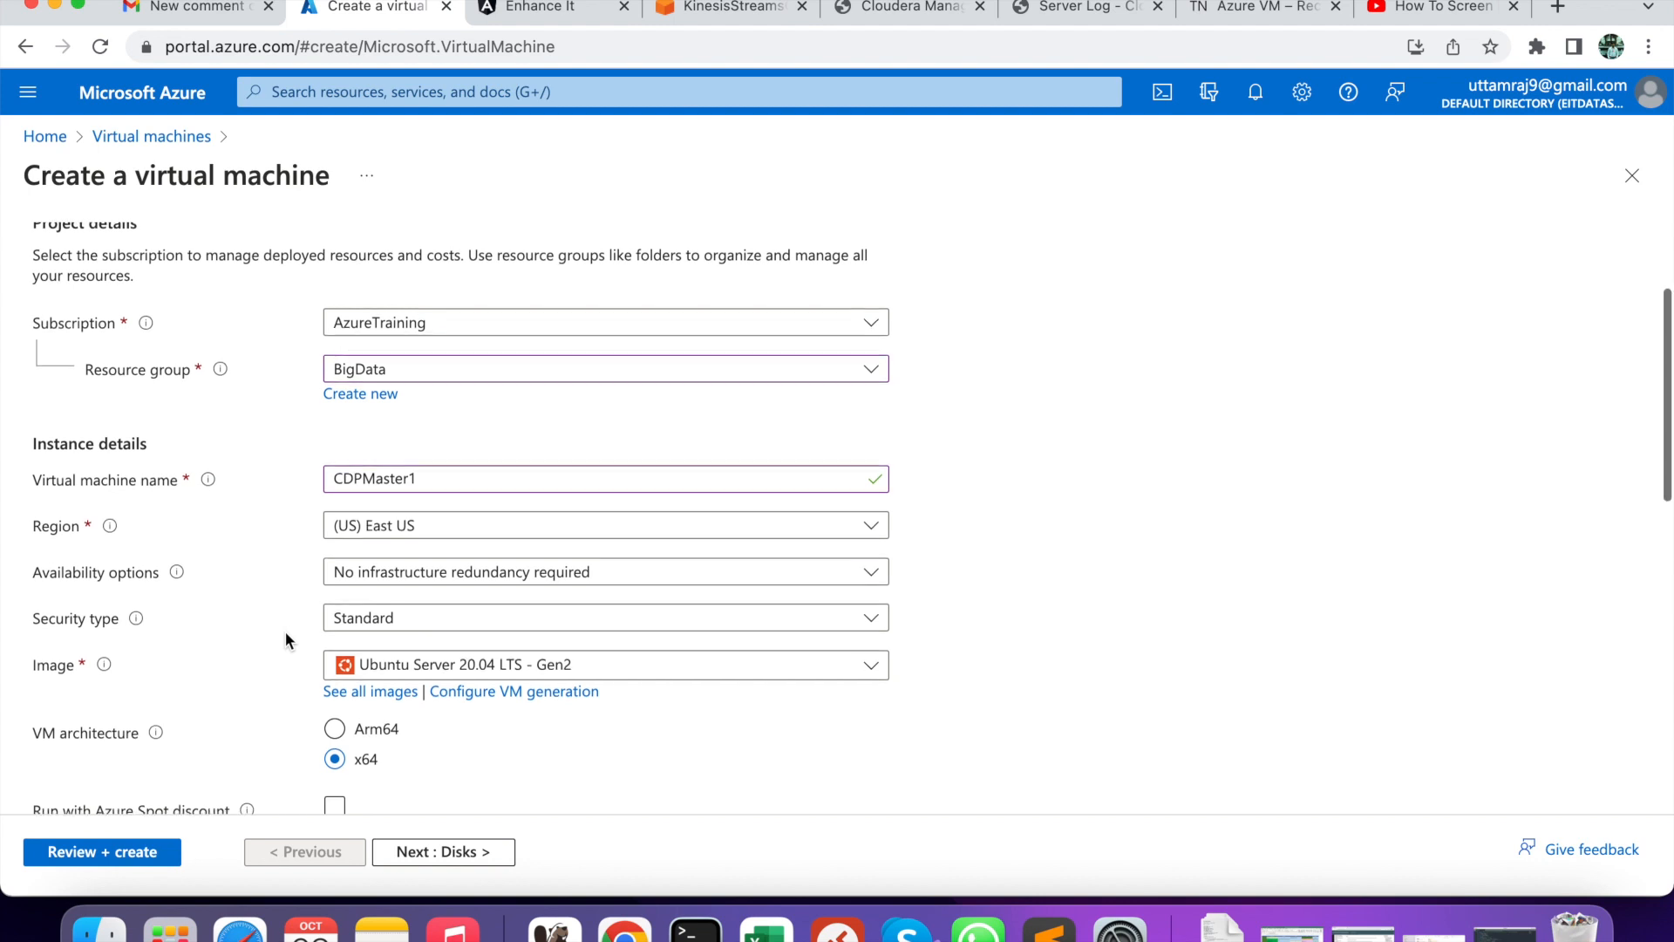
scroll(285, 632, down, 2)
scroll(285, 570, down, 1)
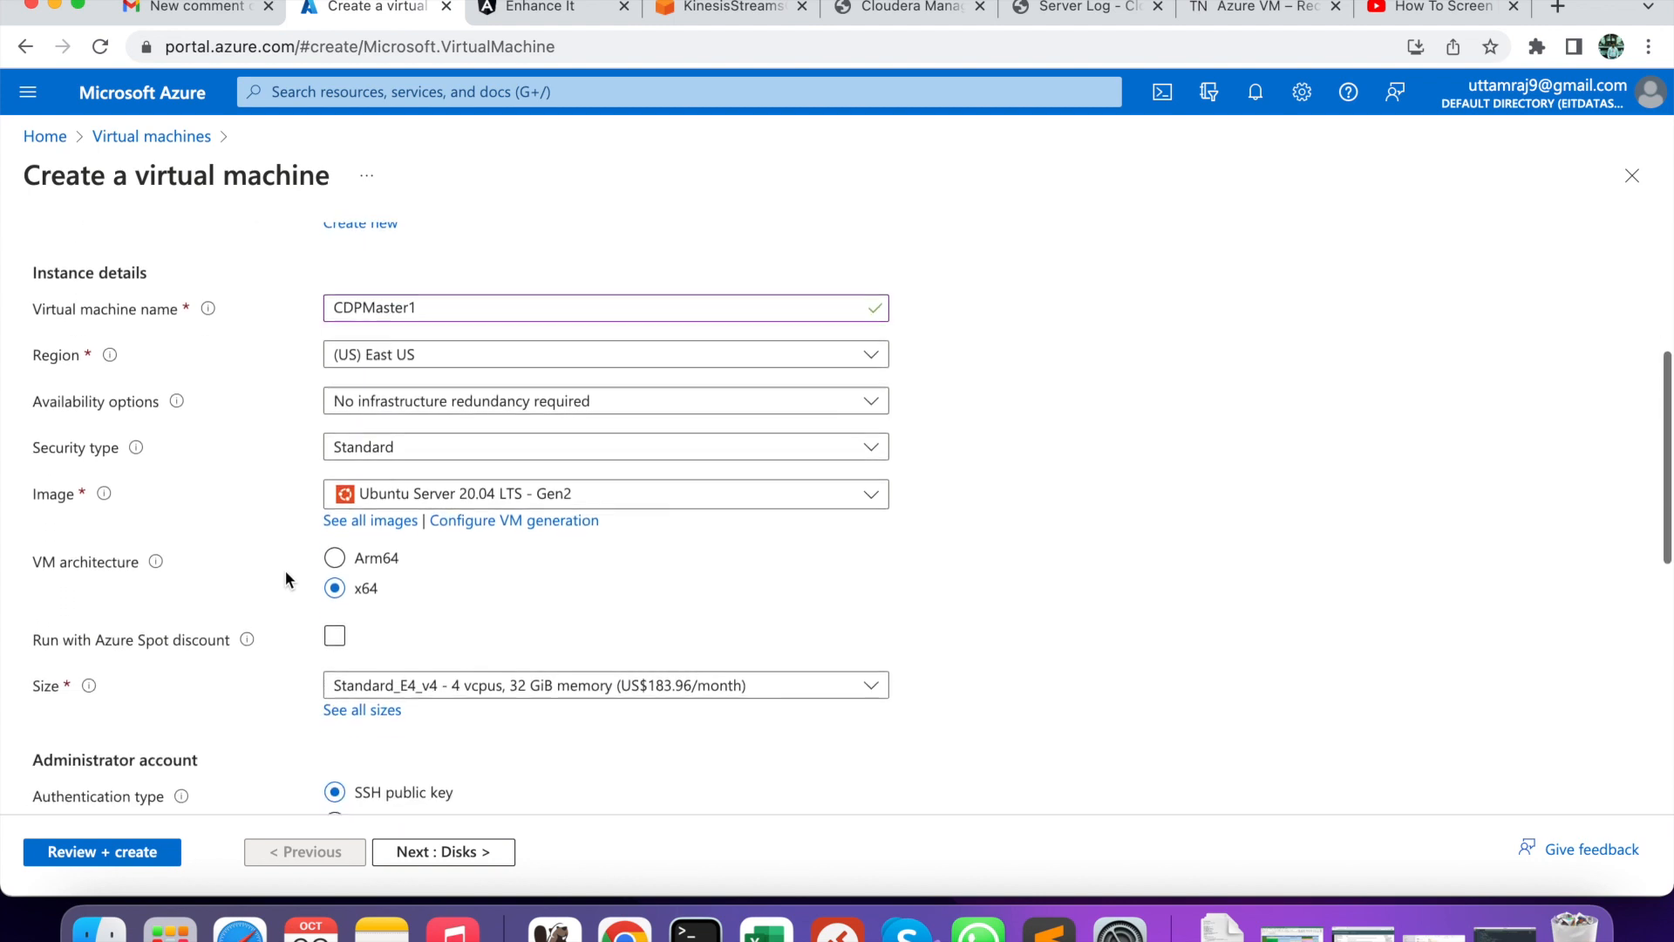
click(423, 499)
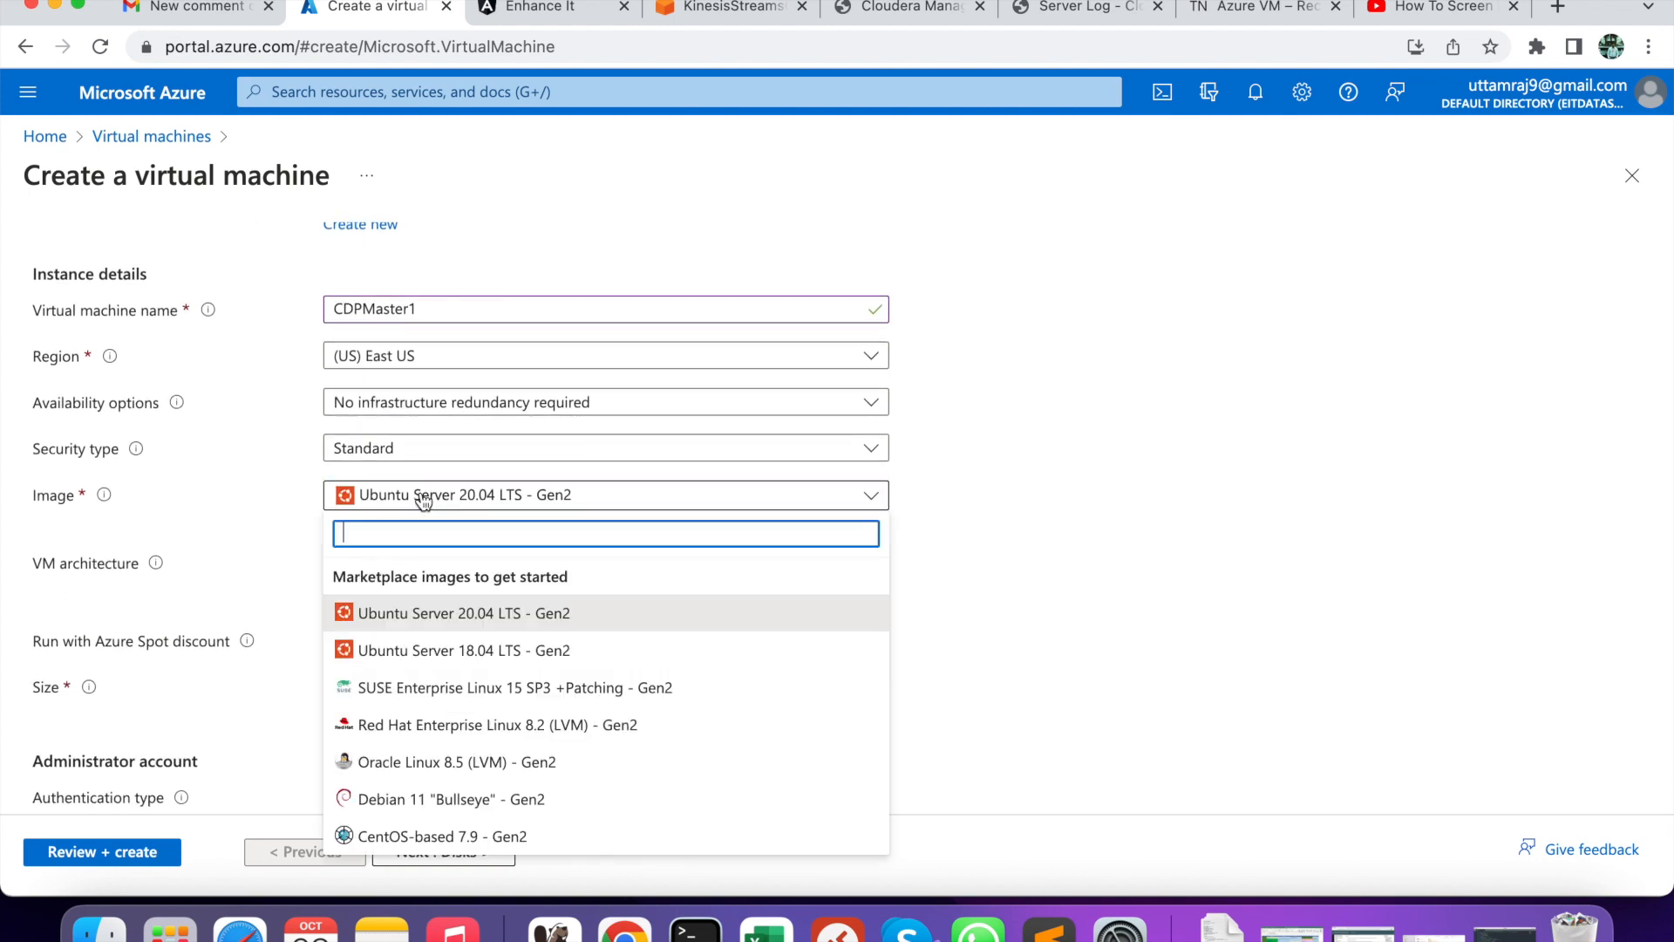
scroll(430, 650, down, 2)
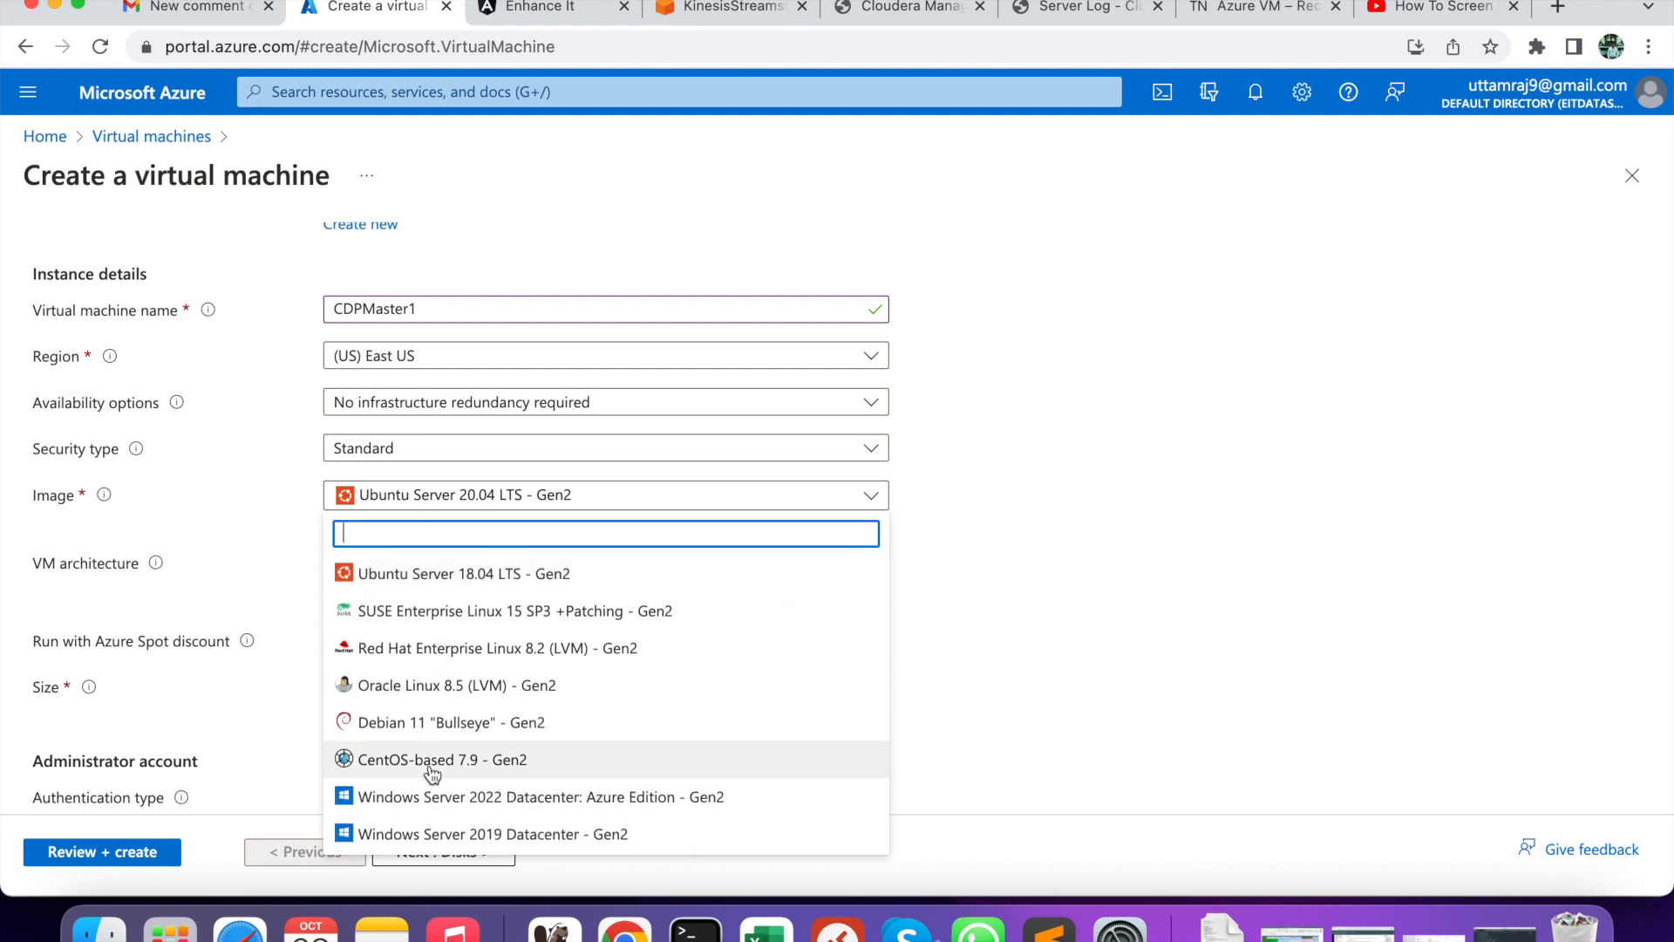
click(430, 768)
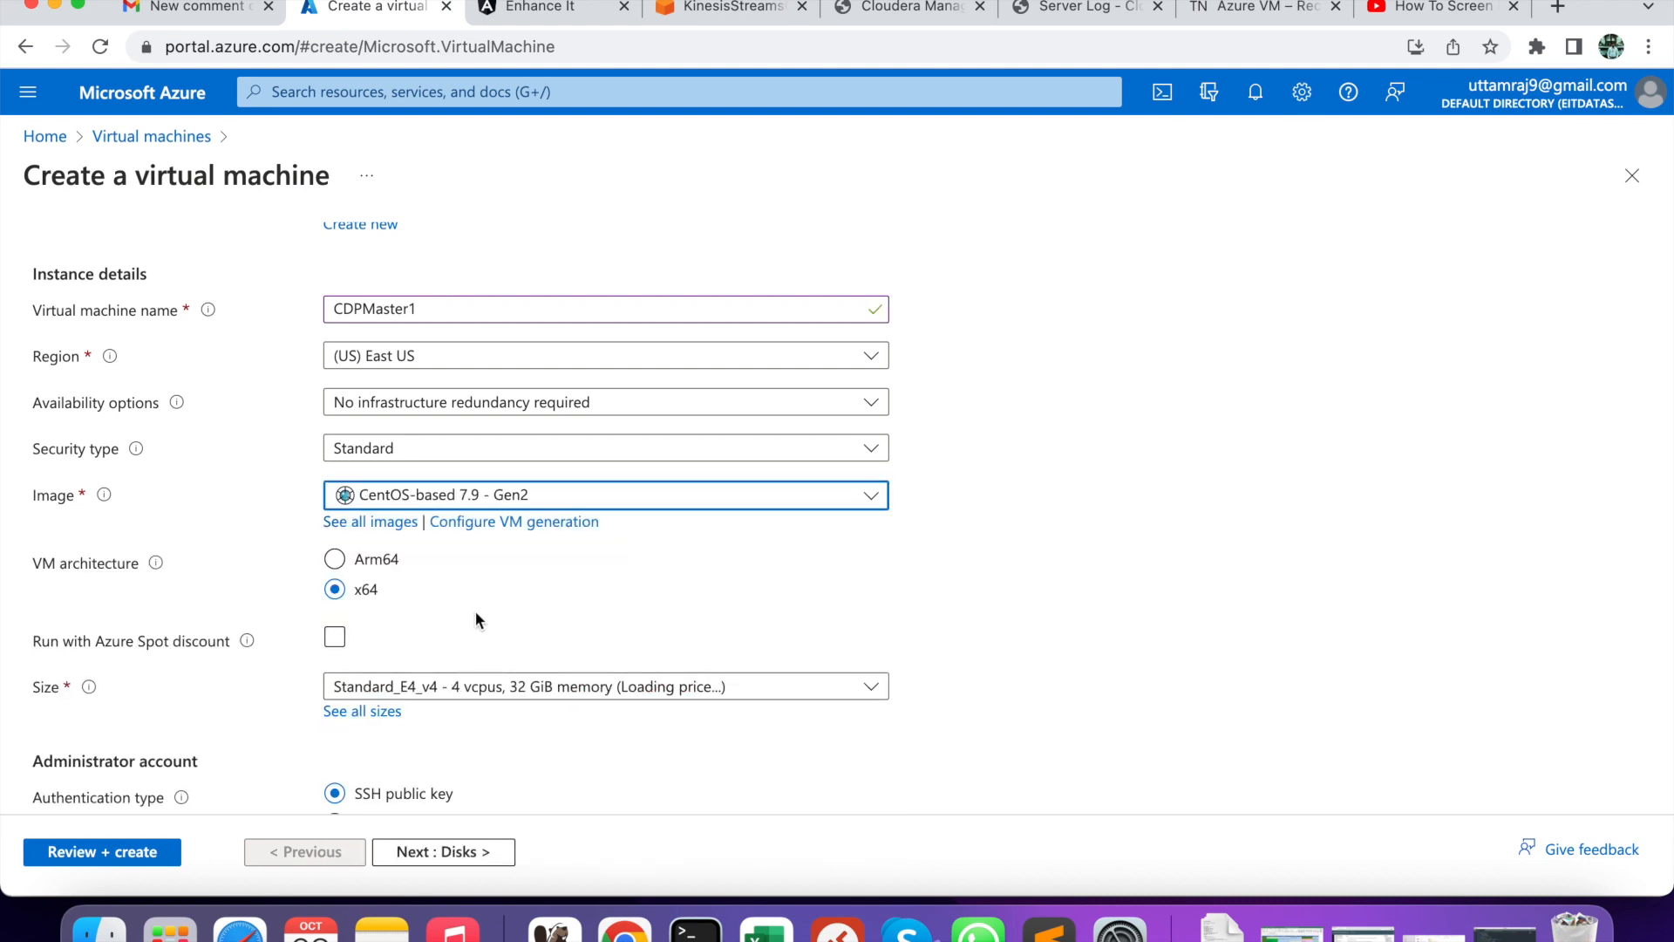
- Switch the VM's authentication type to password
scroll(467, 610, down, 1)
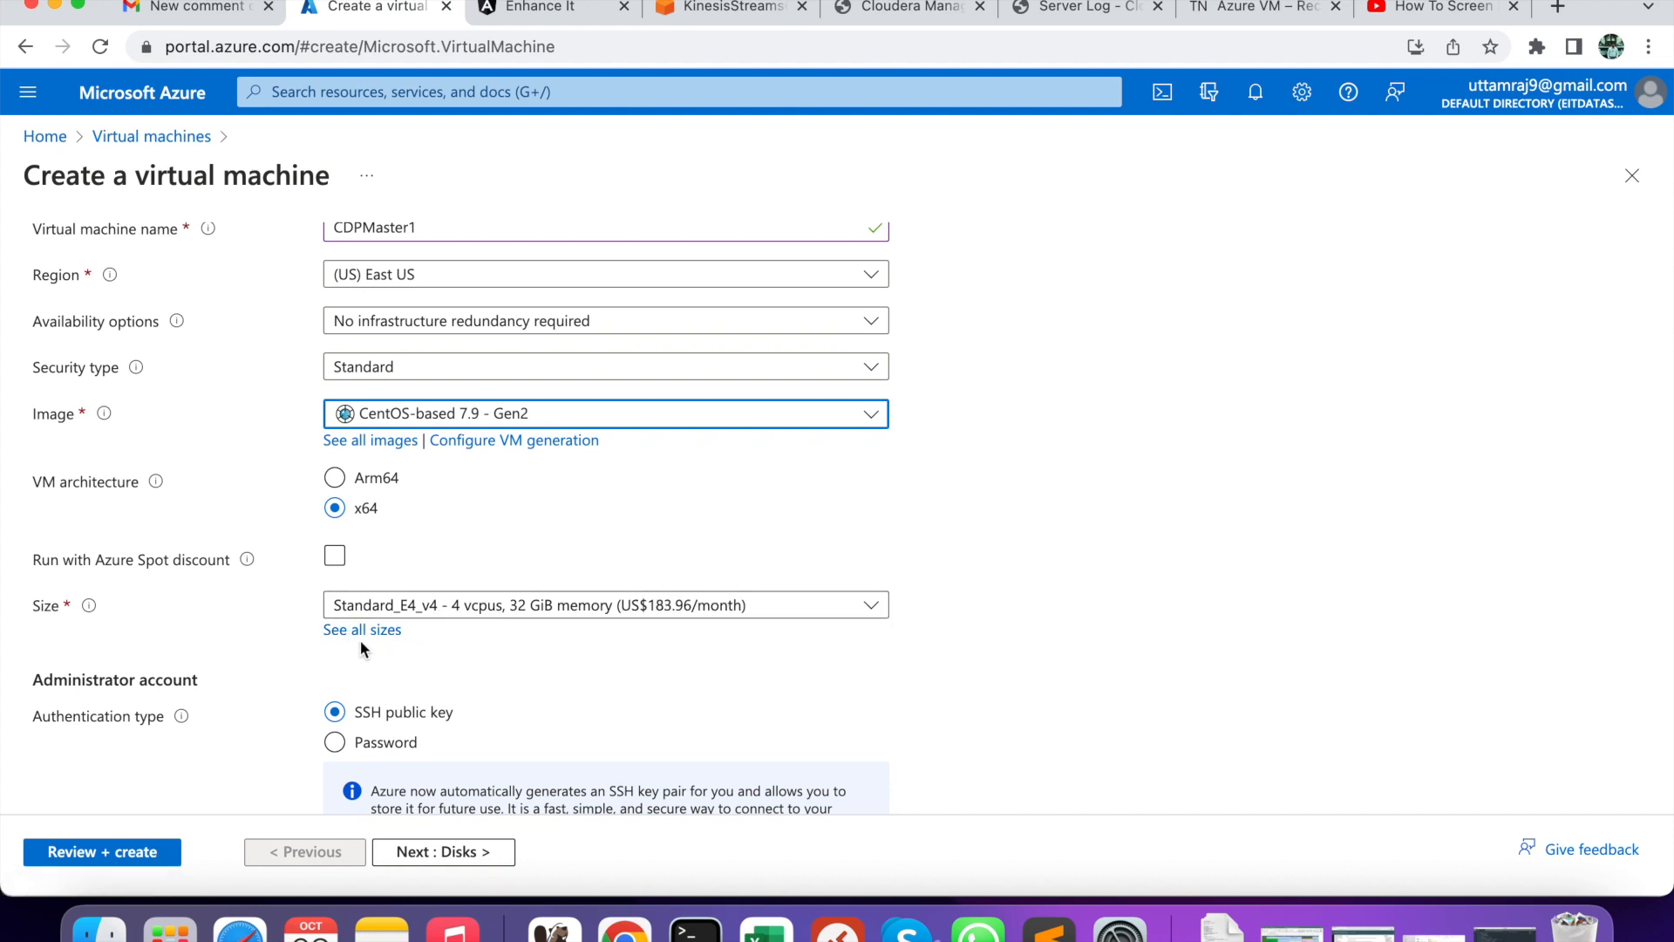
scroll(448, 657, down, 2)
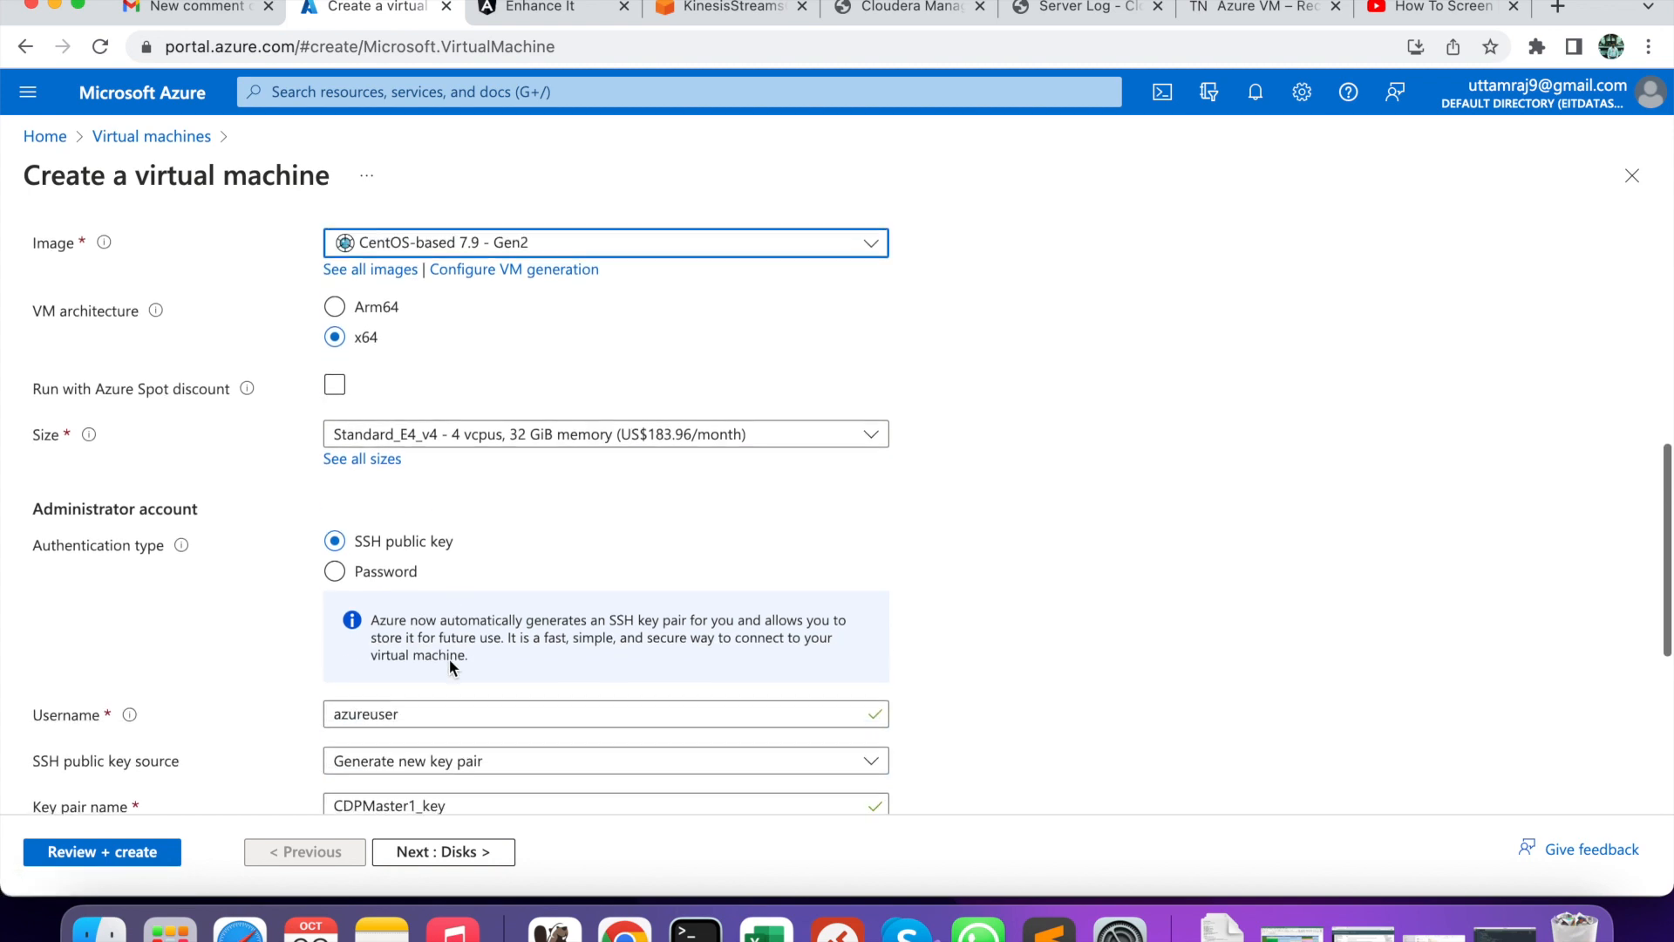
click(375, 573)
scroll(512, 580, down, 1)
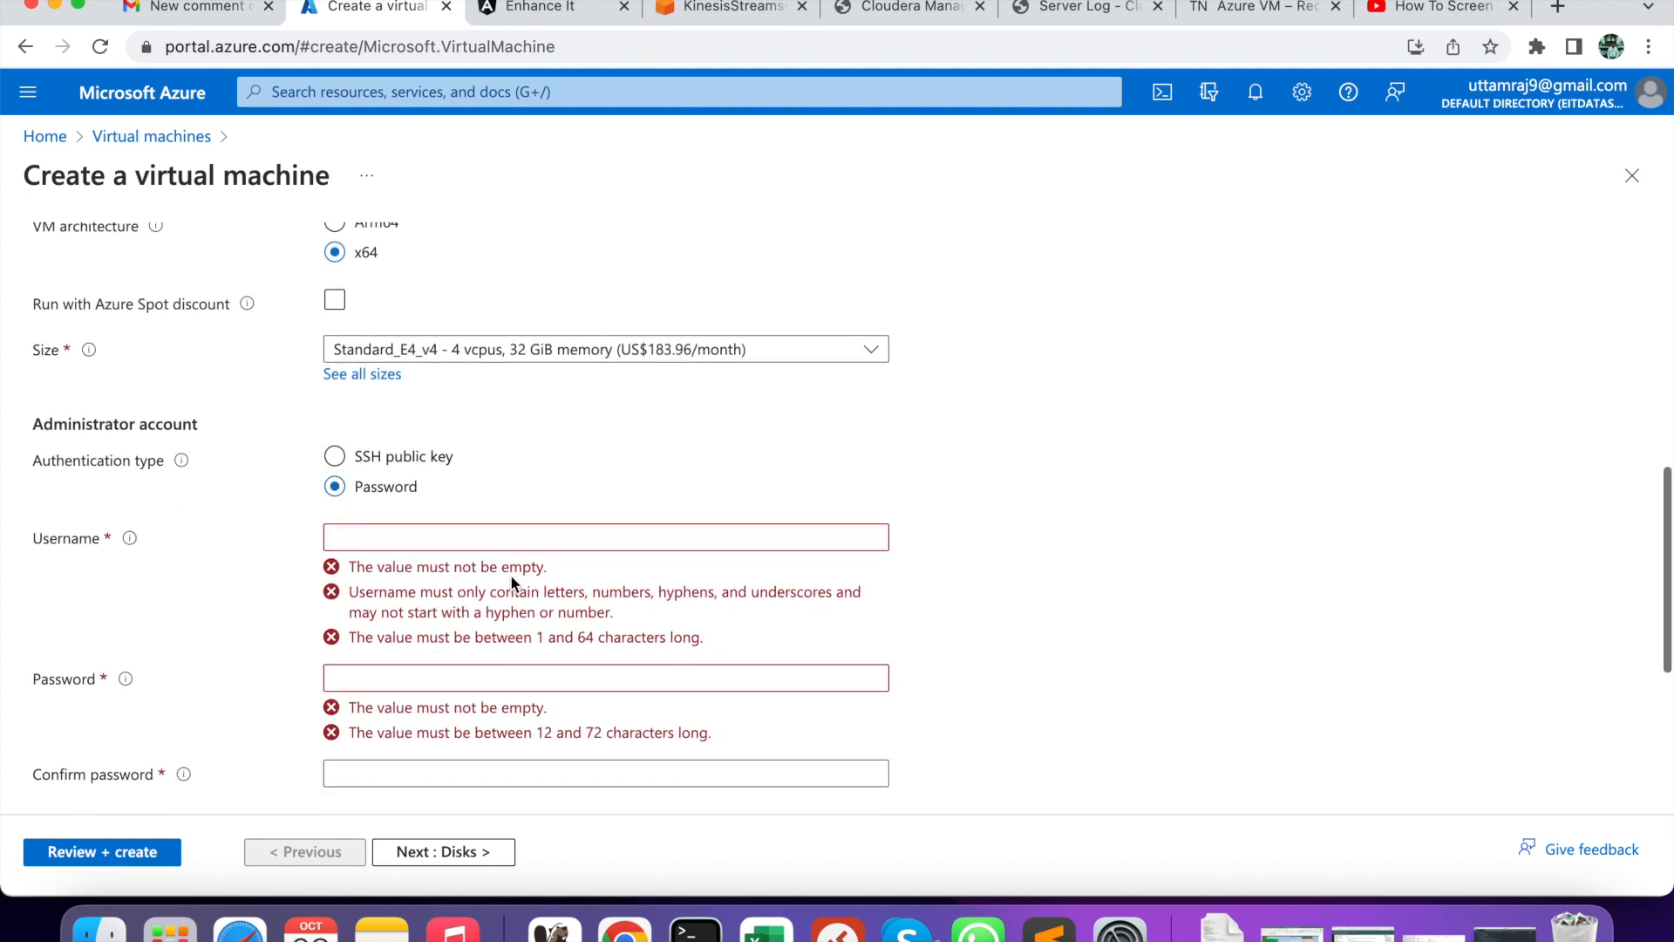
- Enter the administrator username, replacing the mistyped entry
click(442, 537)
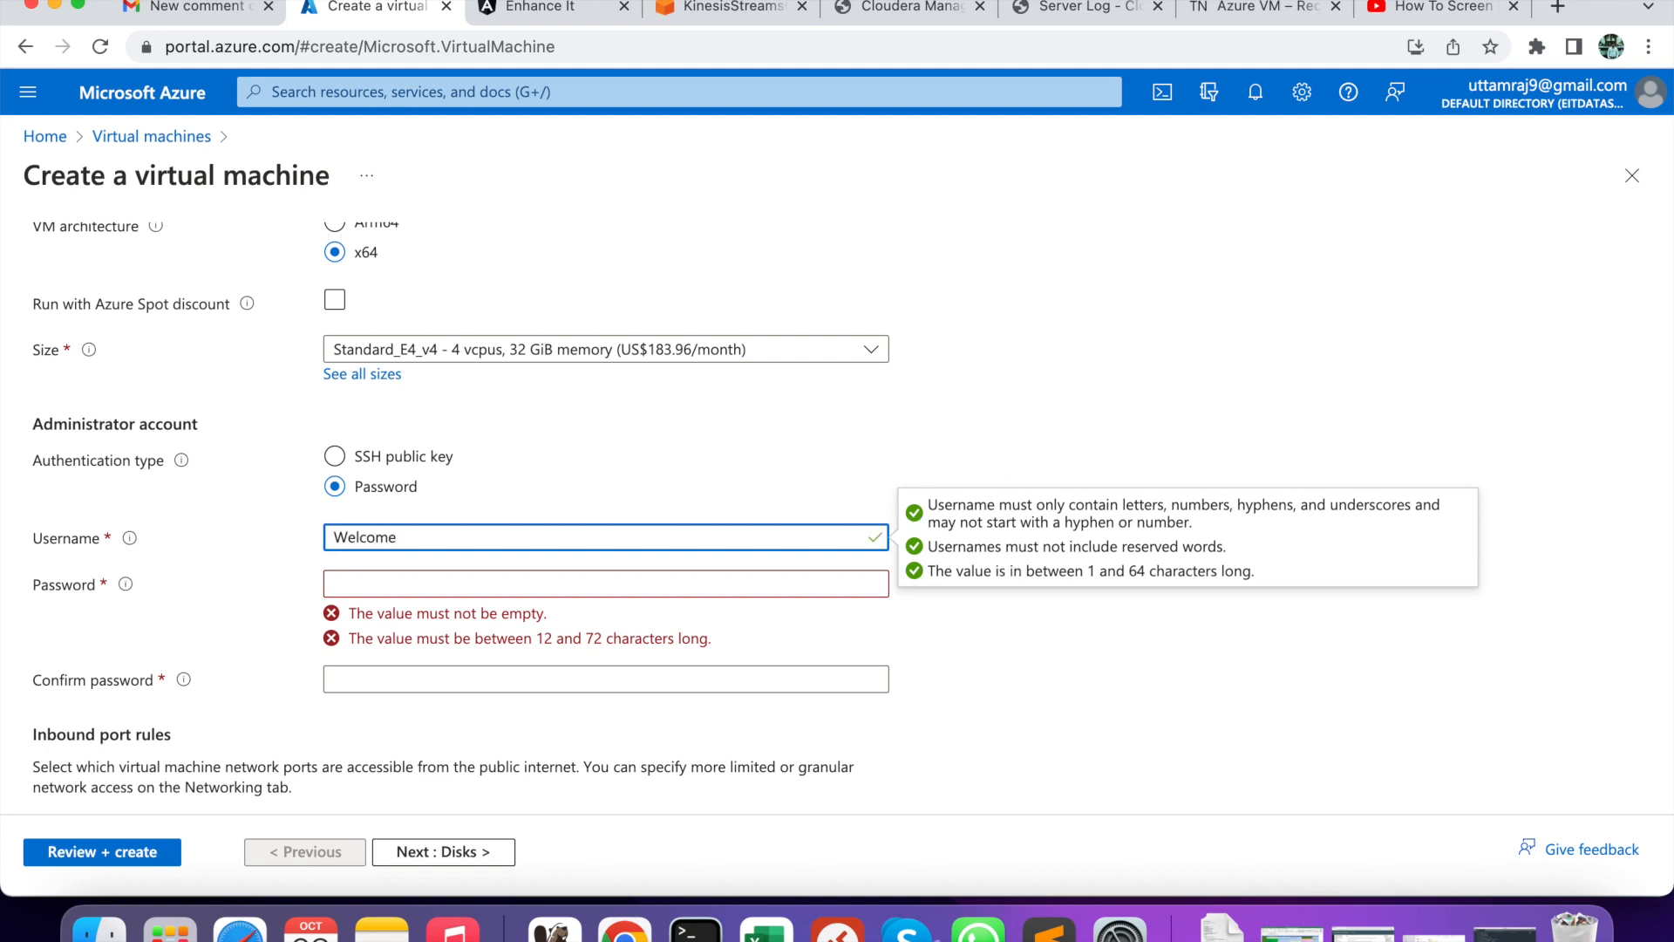
drag(411, 536, 279, 532)
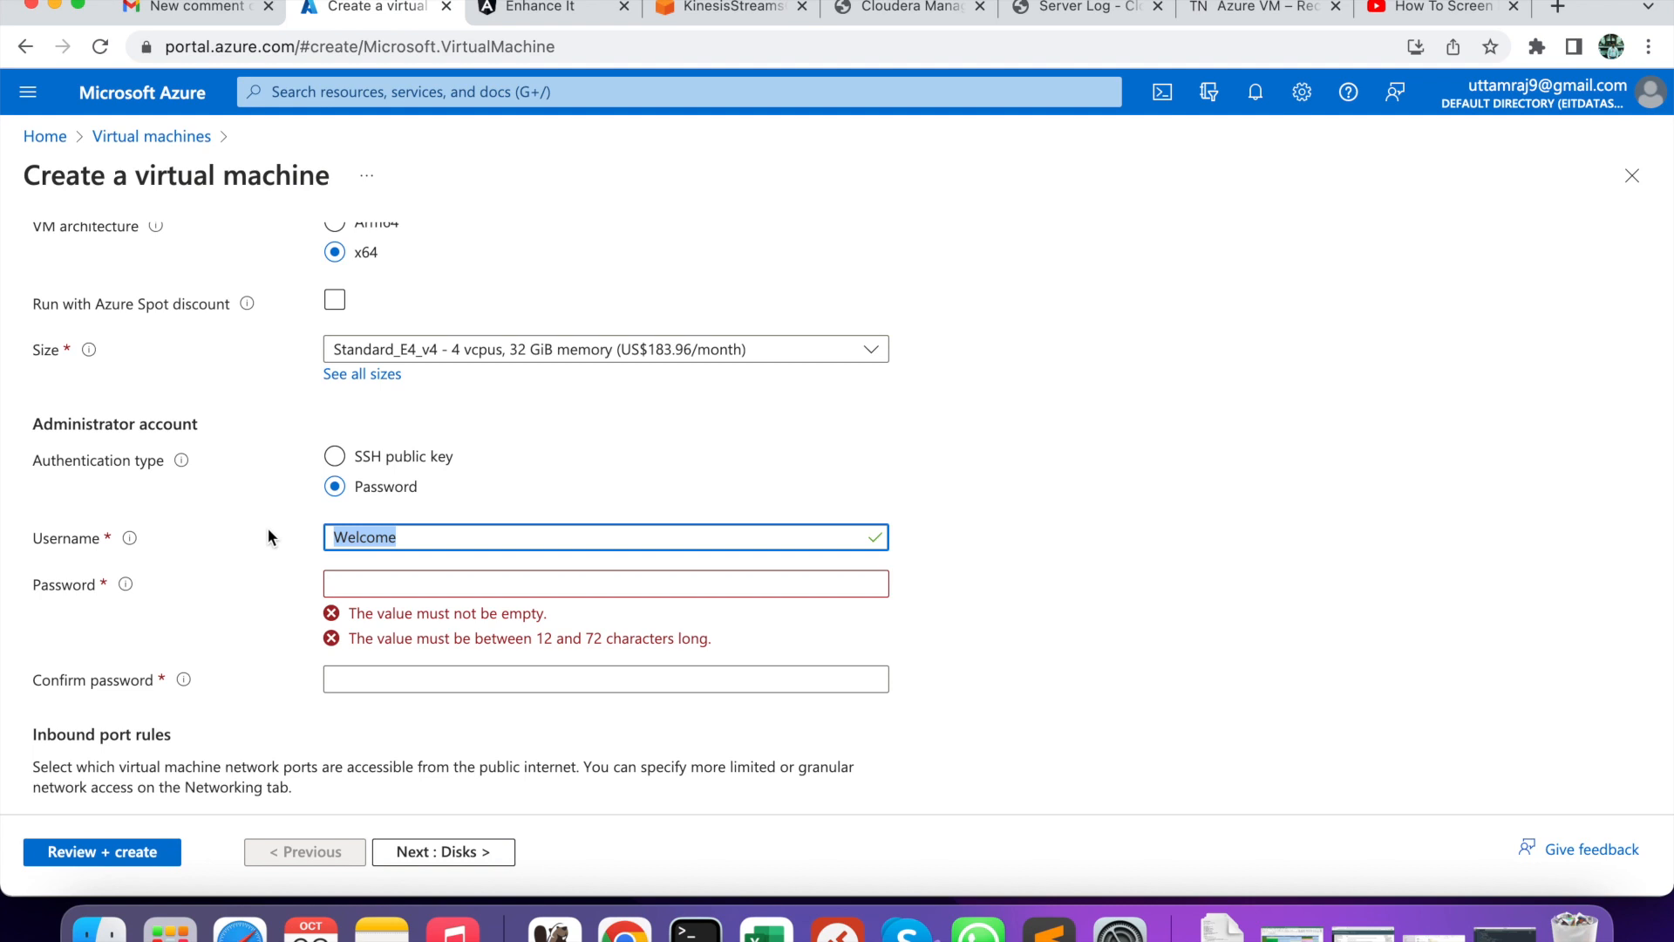
key(BackSpace)
text(uttam)
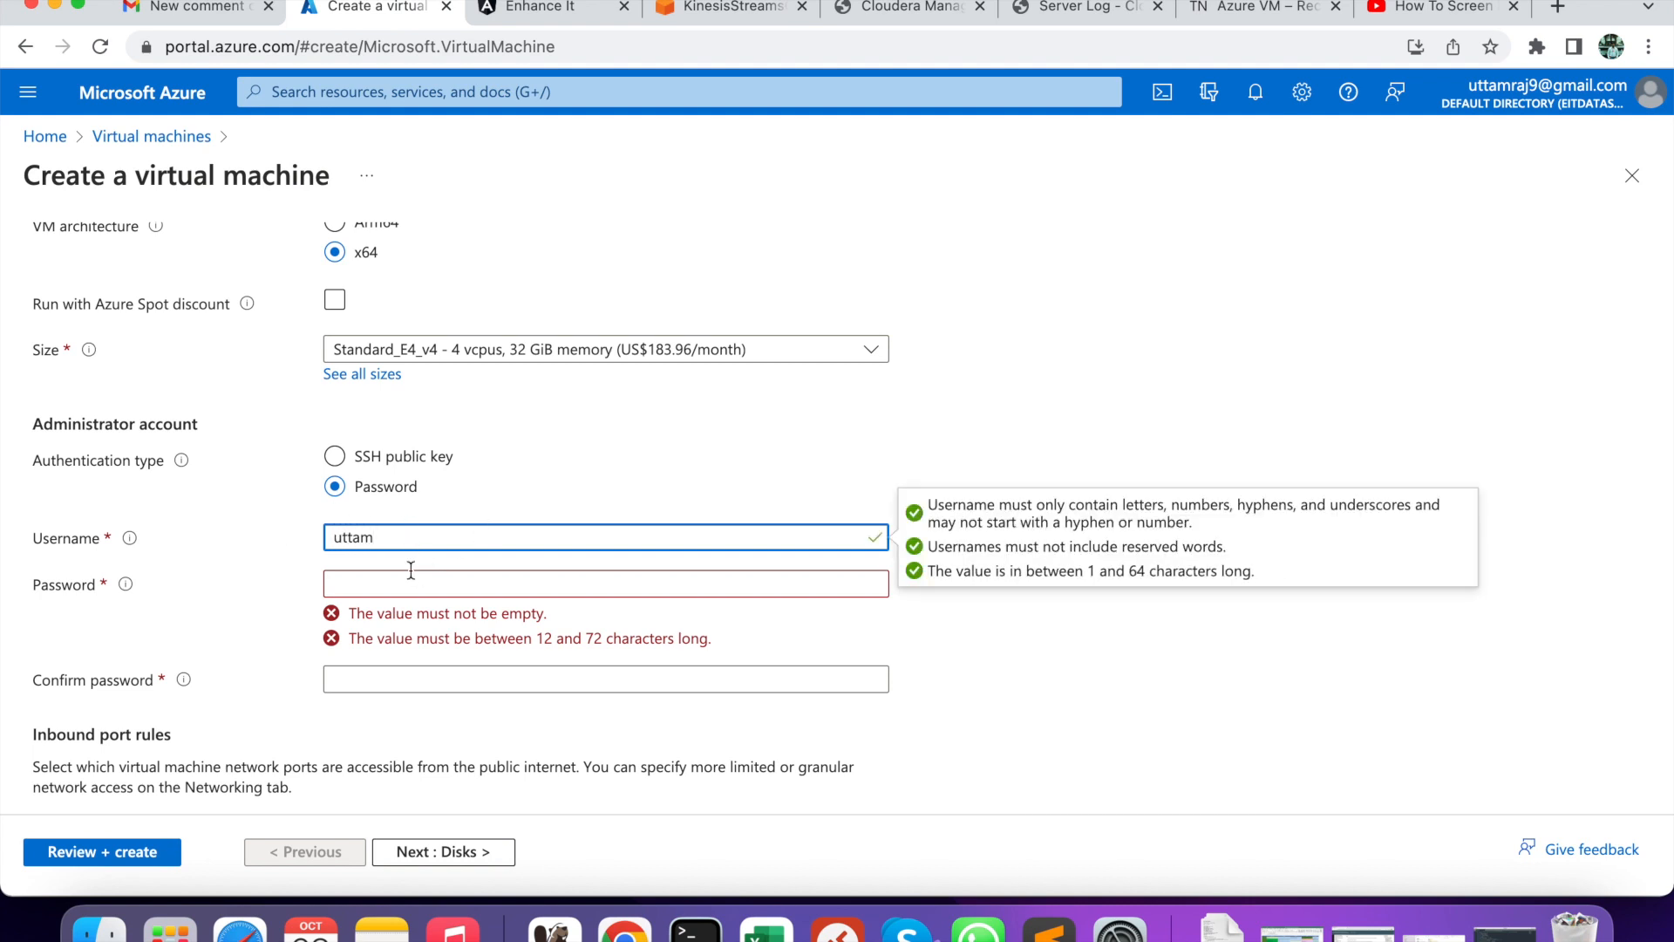
- Set the admin password and retype it until it matches the confirmation
click(400, 578)
text(••••)
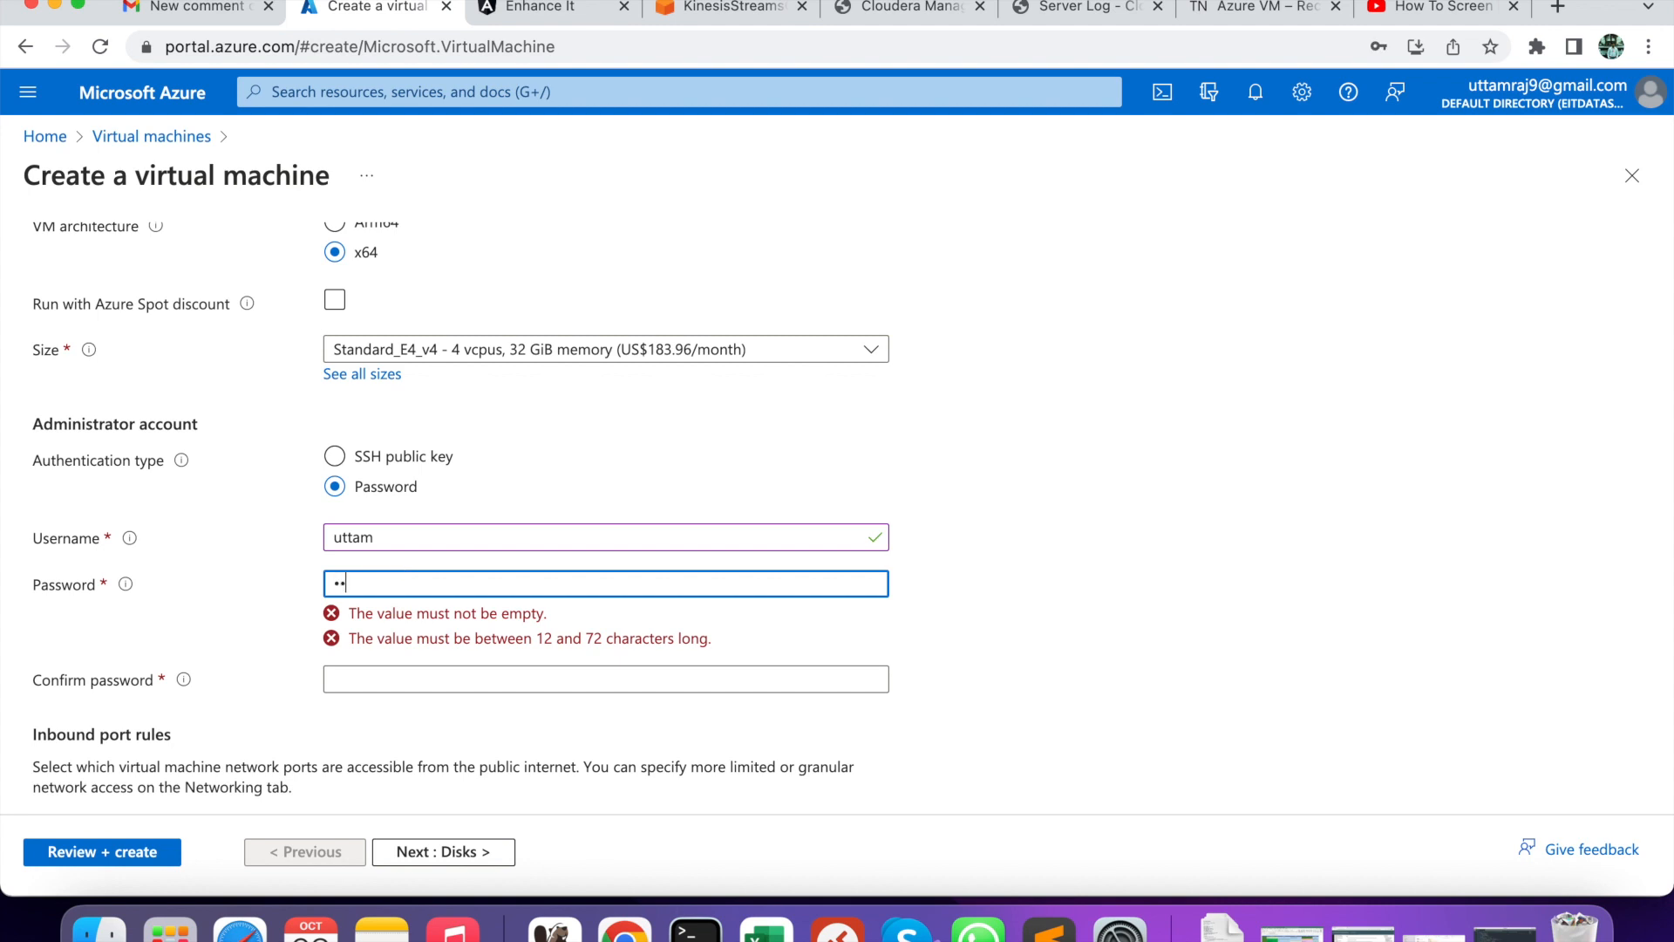
text(•••)
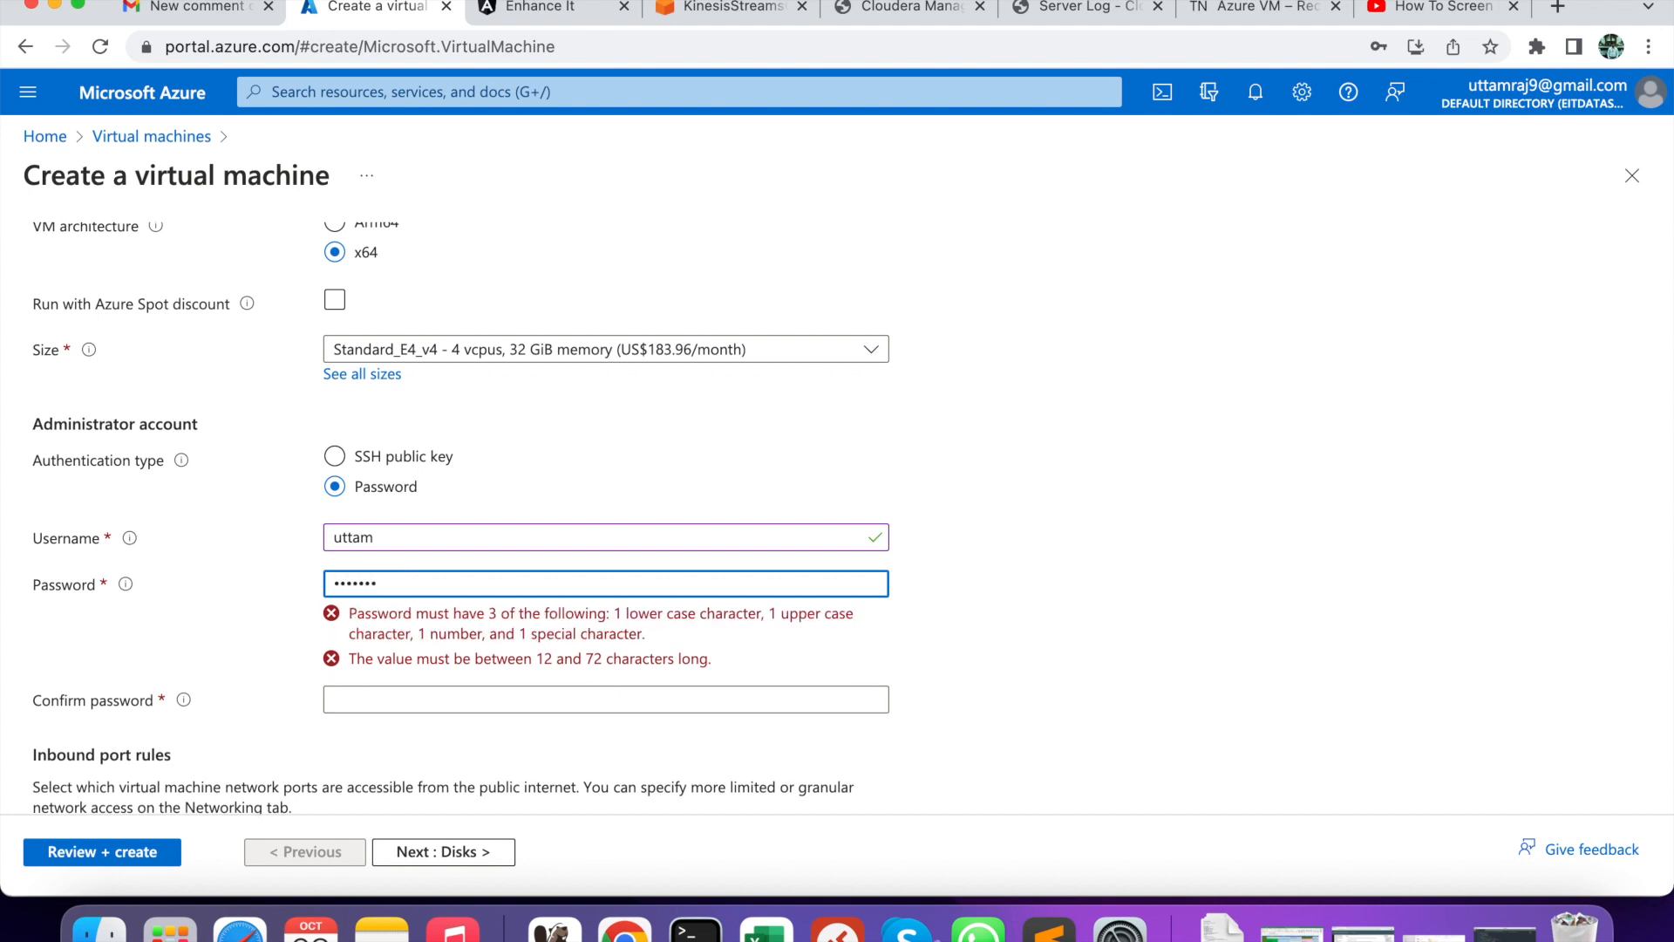
text(••••)
click(396, 625)
text(•••••)
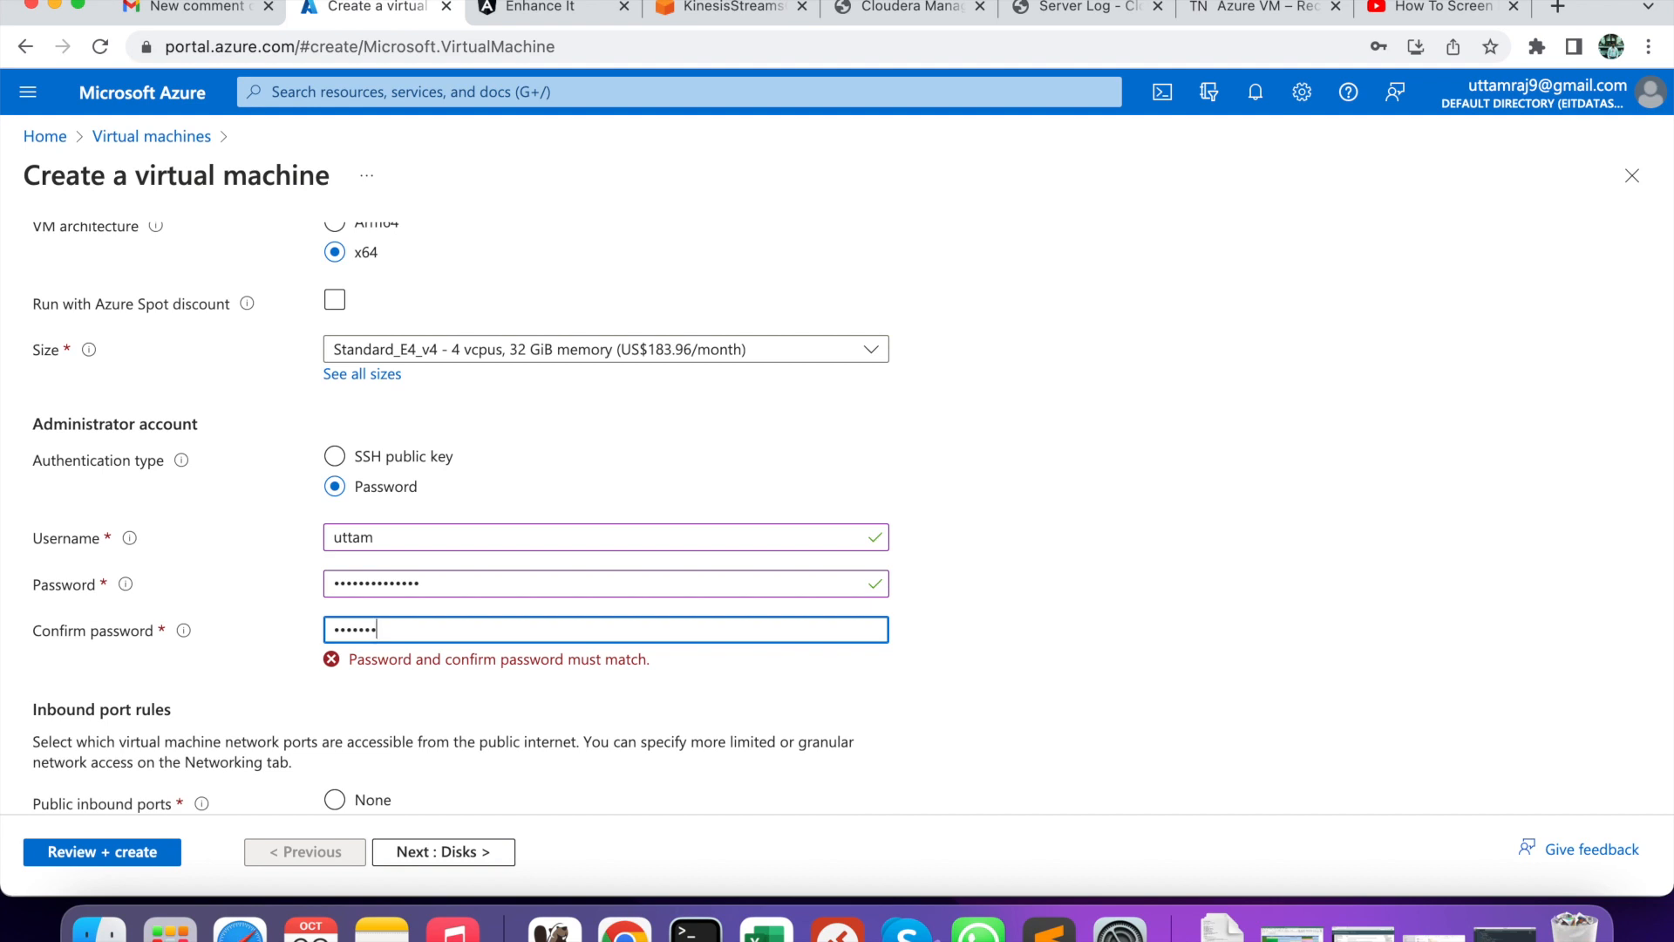
text(••••••••)
click(504, 713)
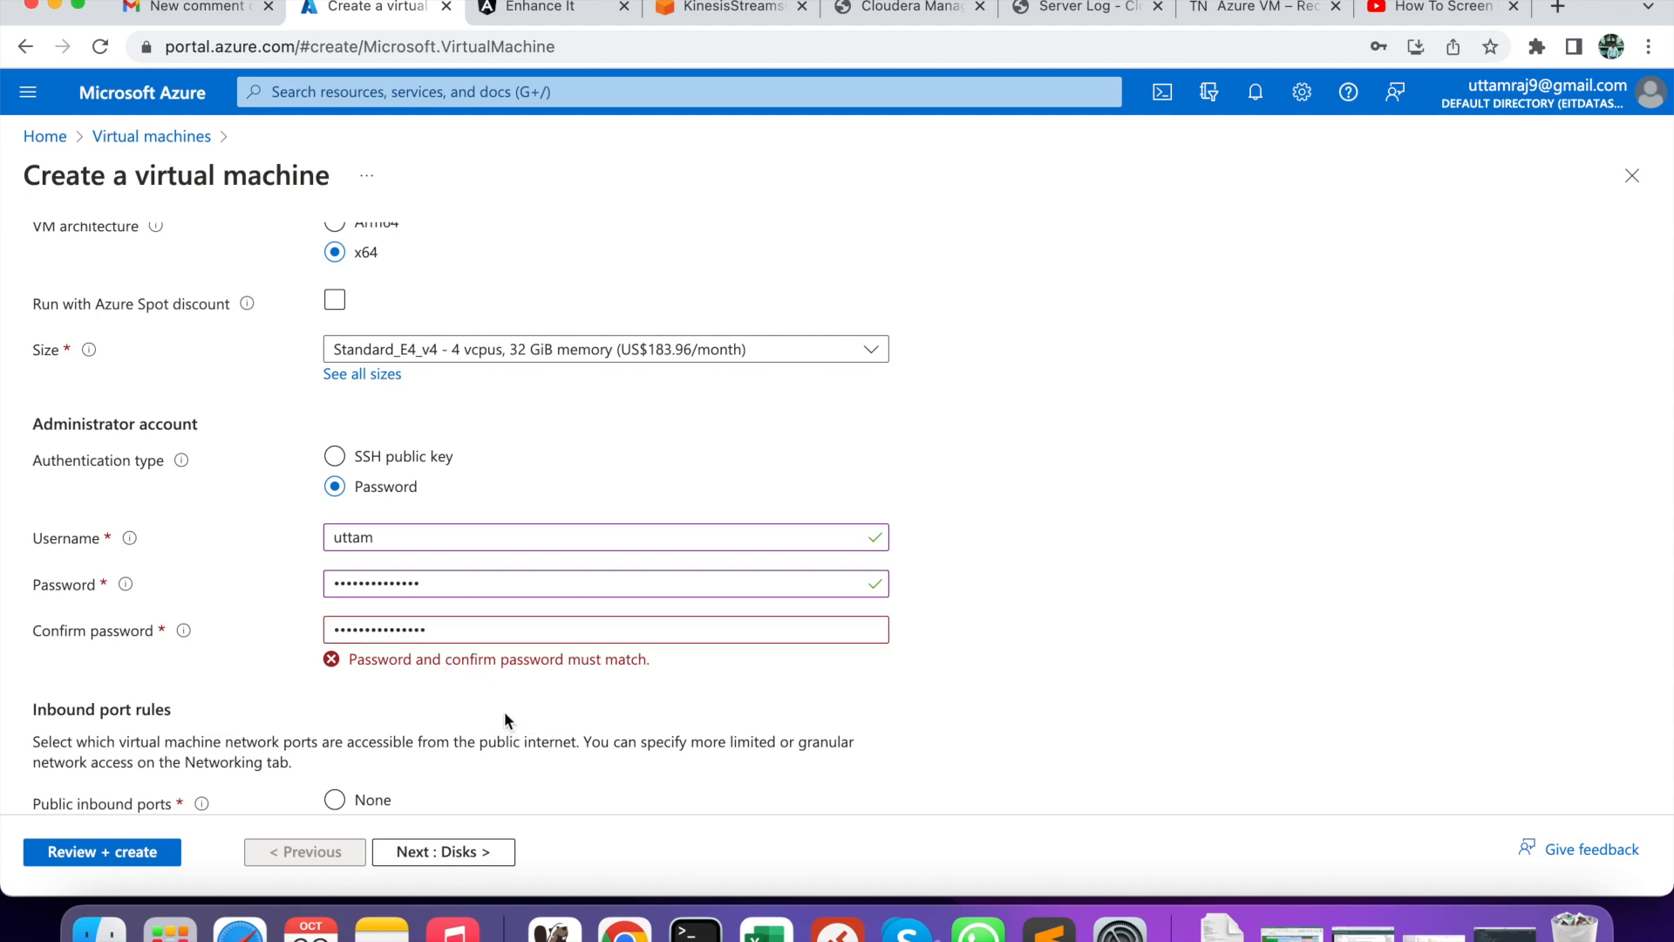
double_click(460, 583)
text(••)
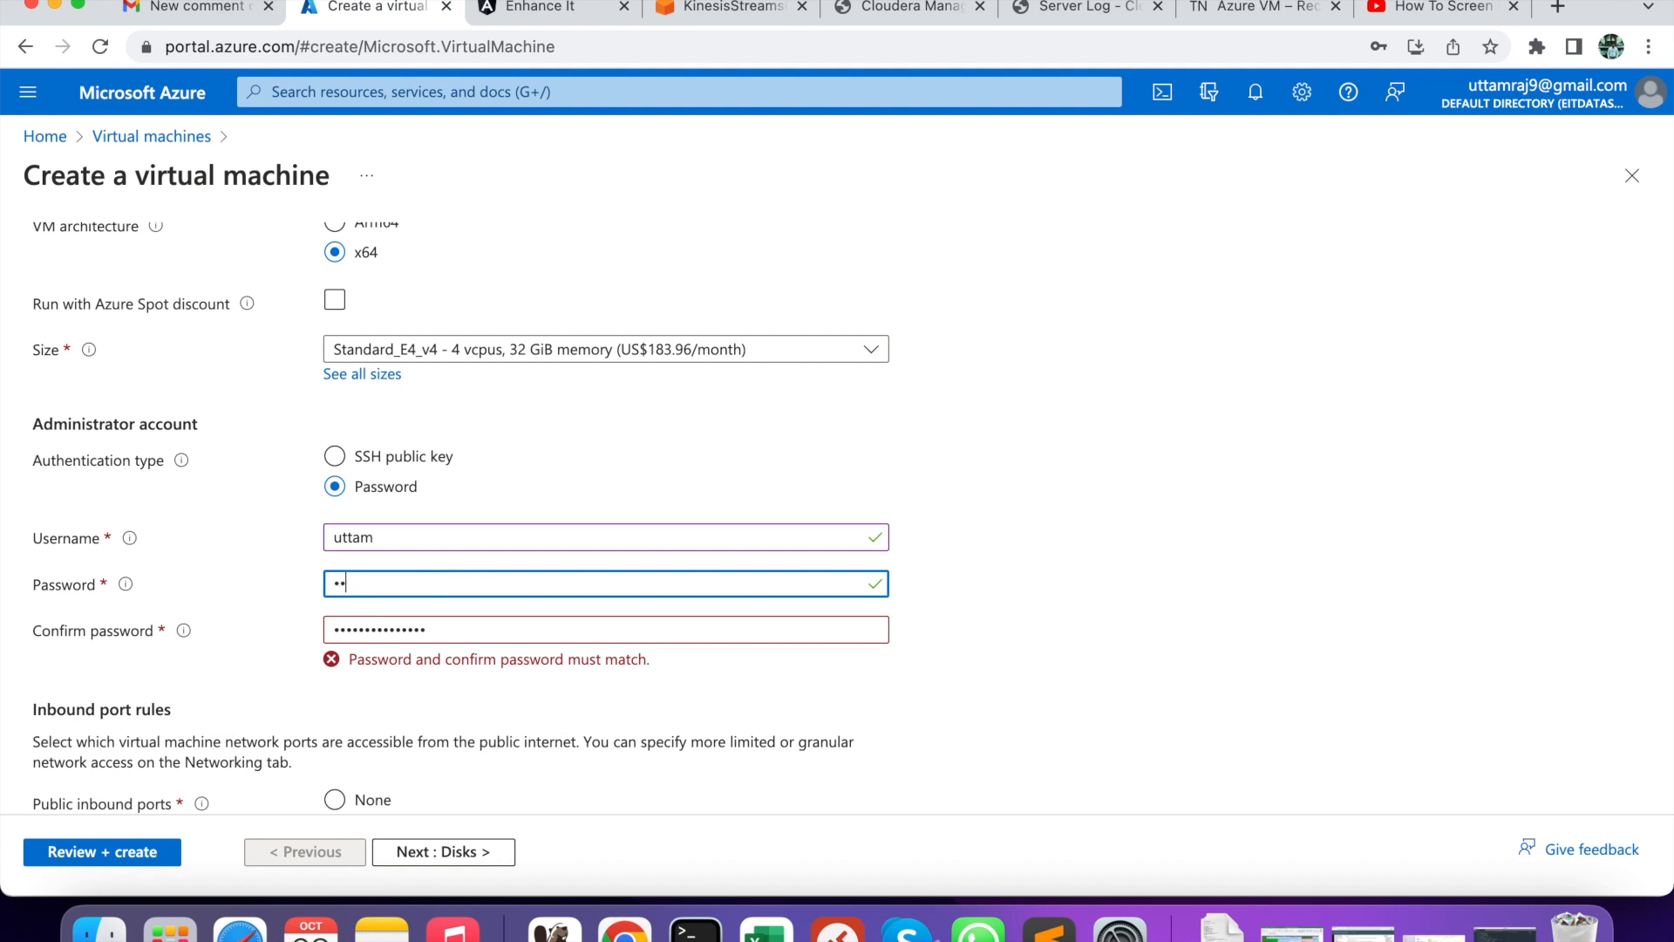
text(••••••••)
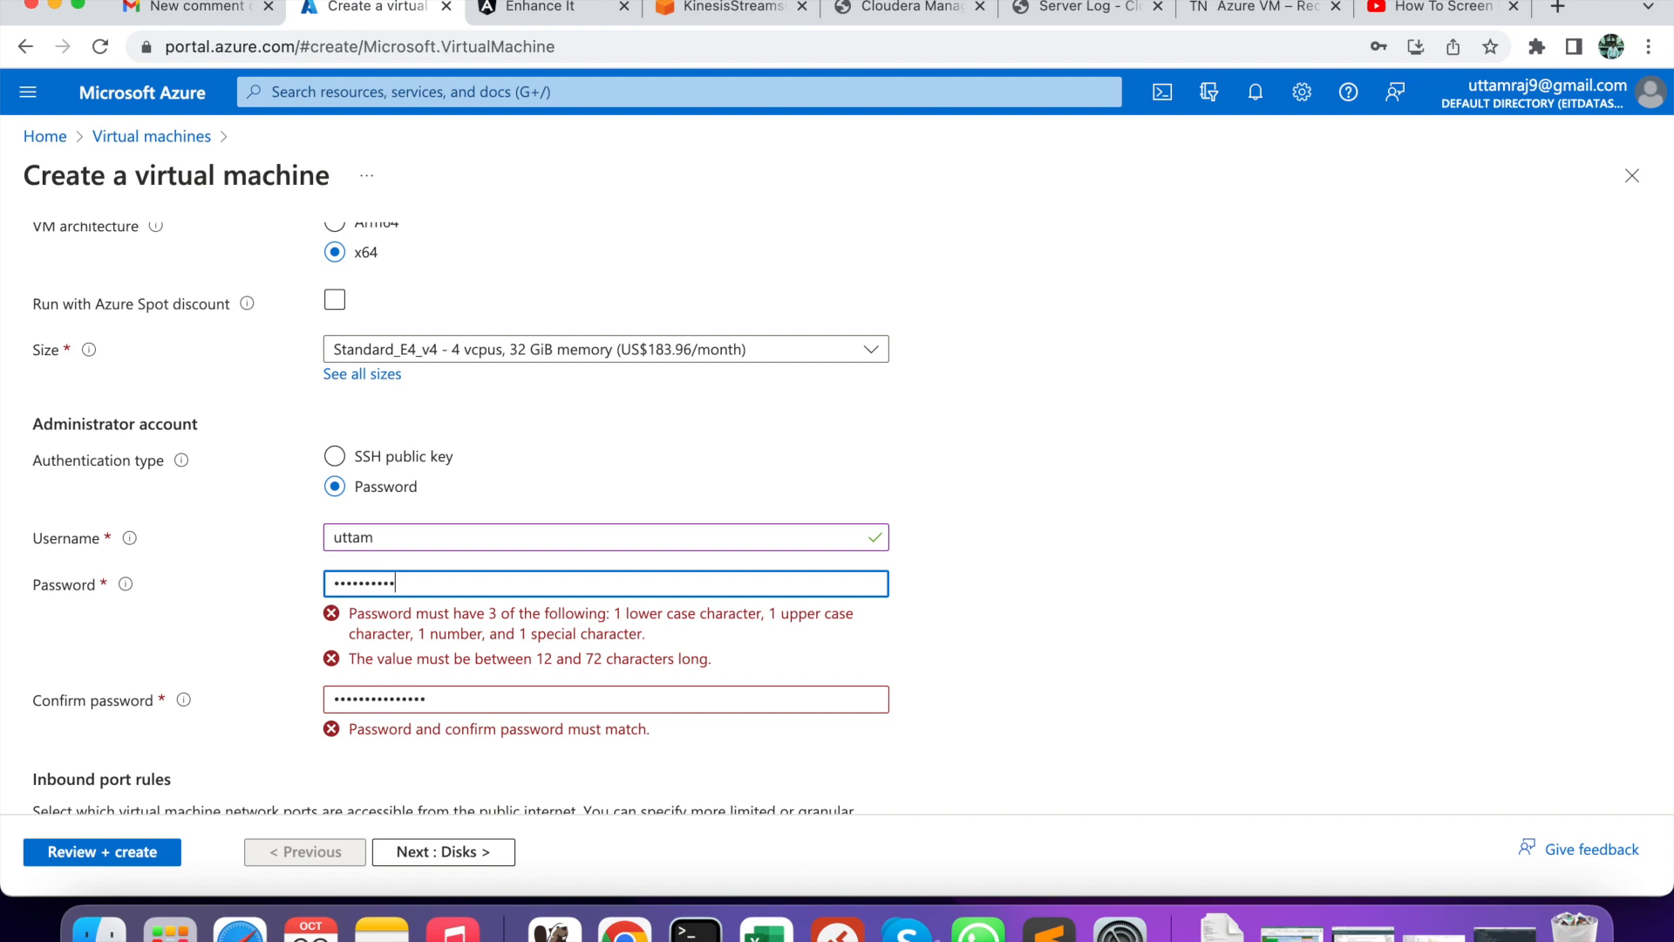
text(•••••)
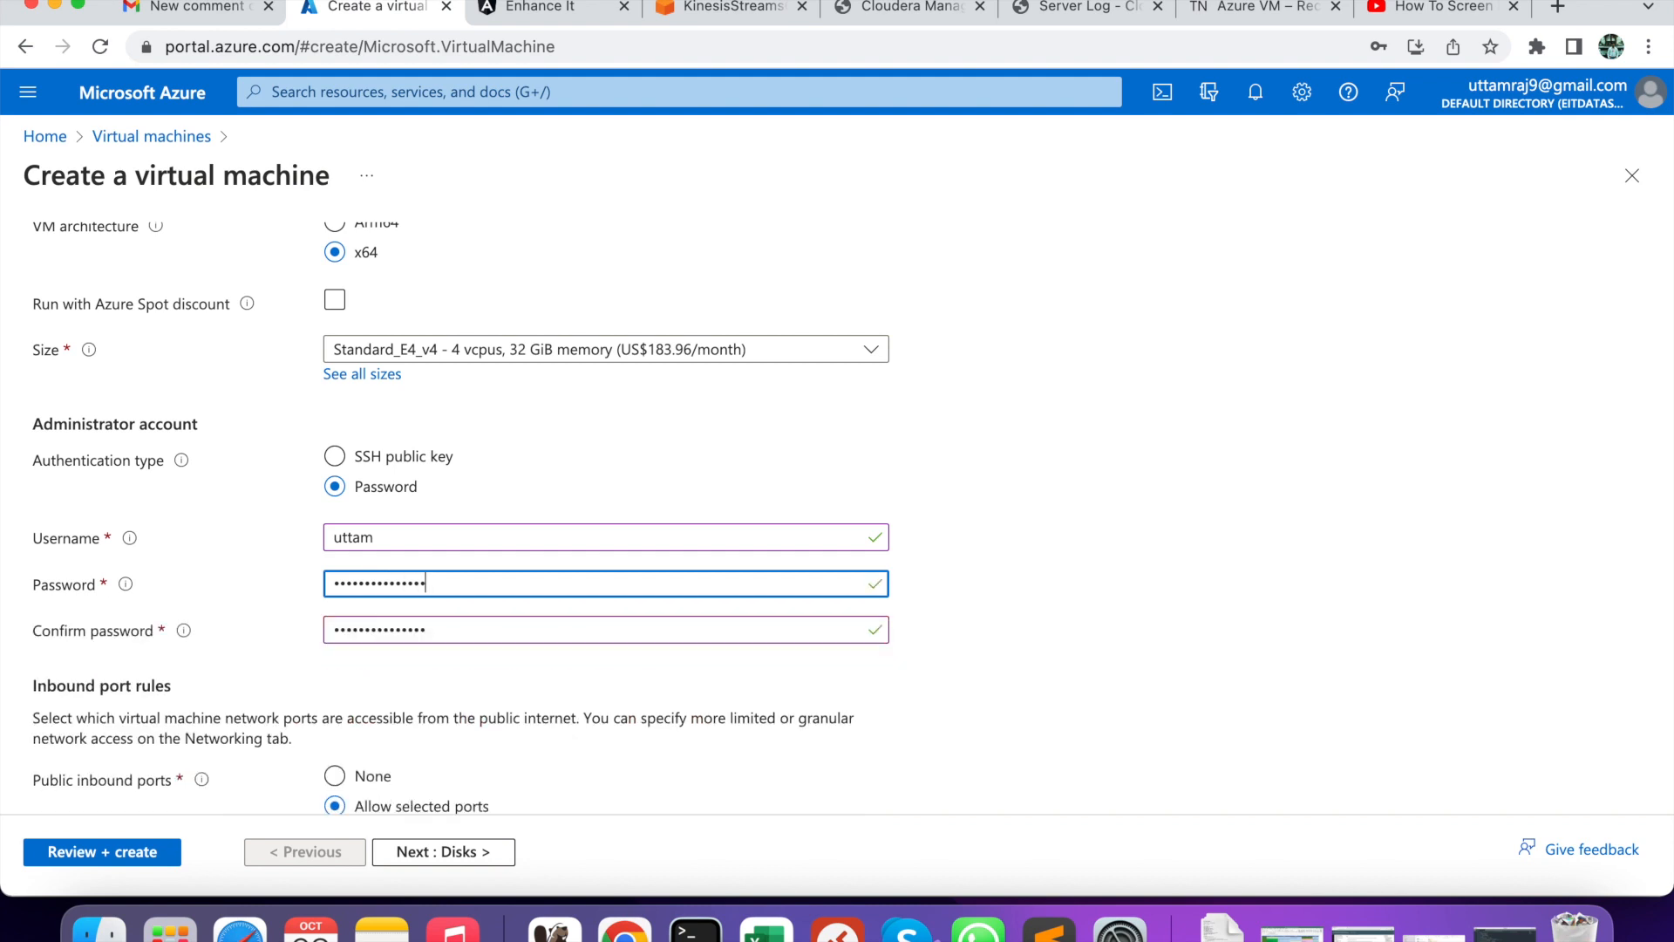
scroll(348, 689, down, 5)
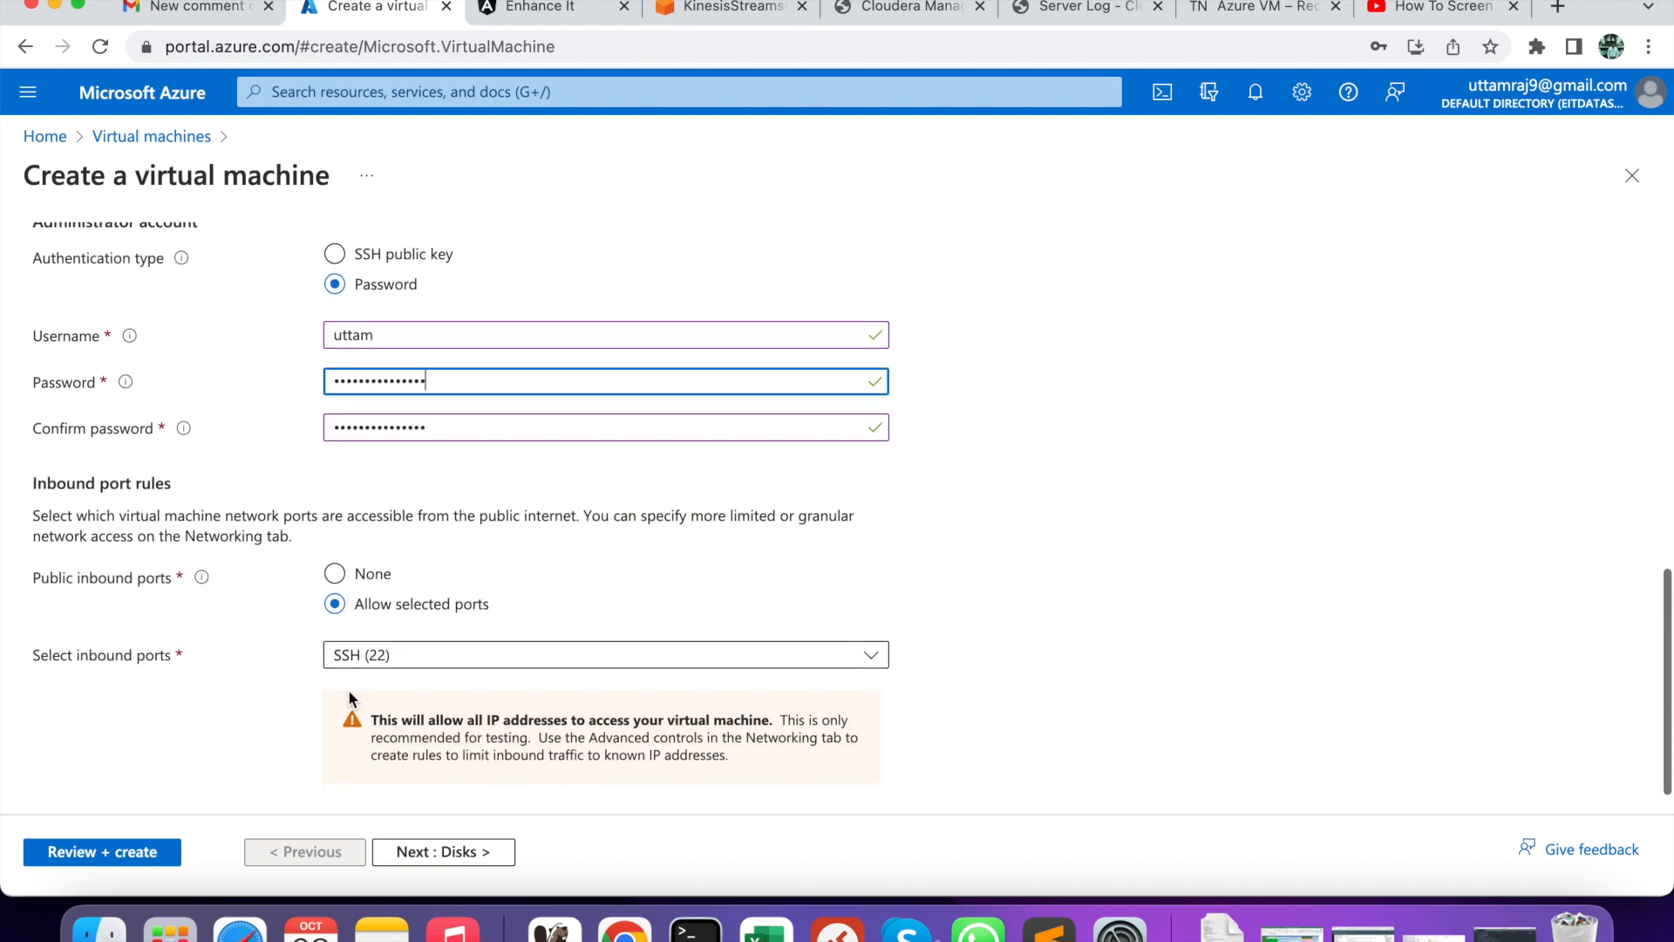
scroll(265, 712, down, 1)
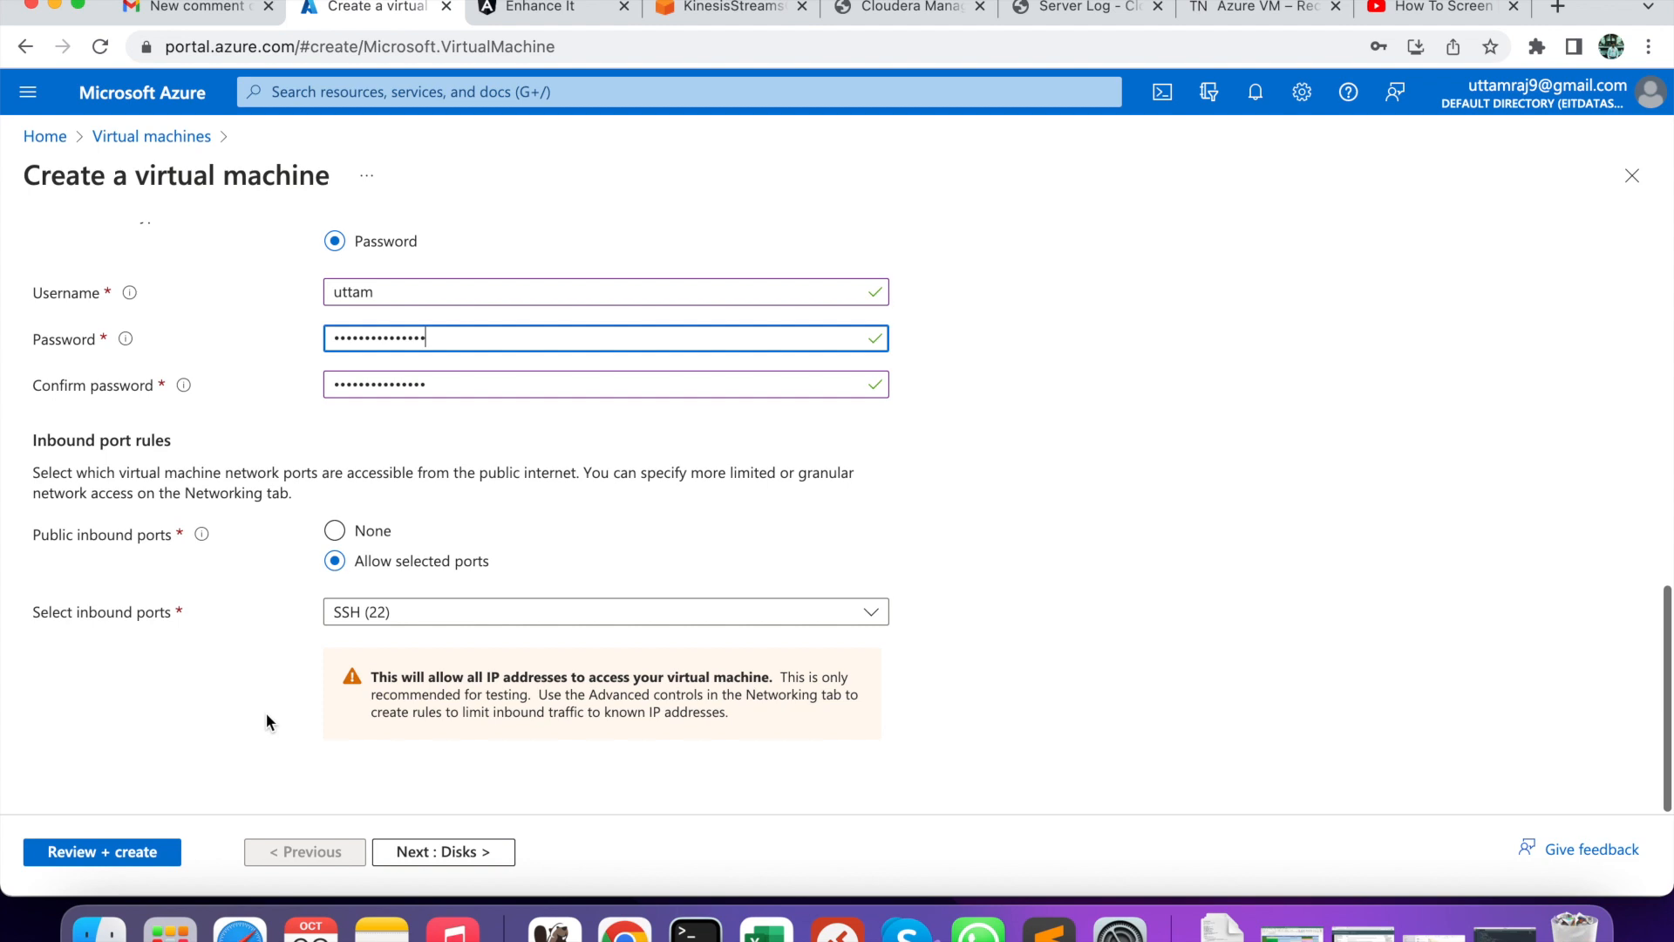
- Validate the Standard E4 v4 setup (0.2520 USD/hr), then scroll to the Disks tab's data disks
click(137, 855)
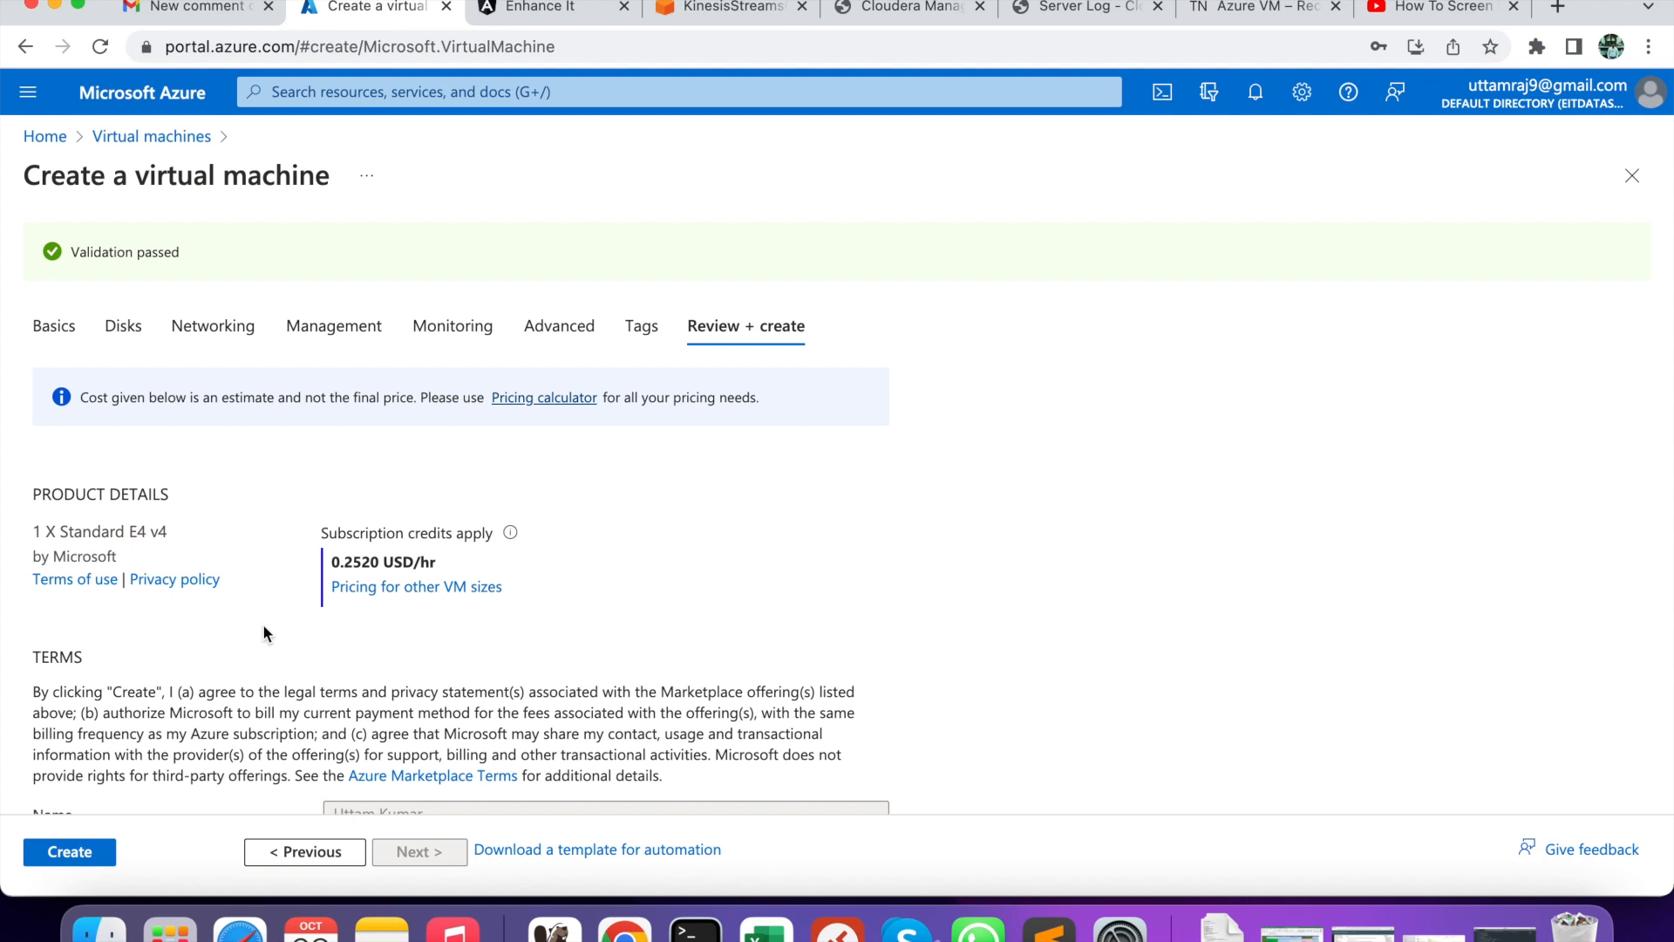
scroll(238, 555, down, 5)
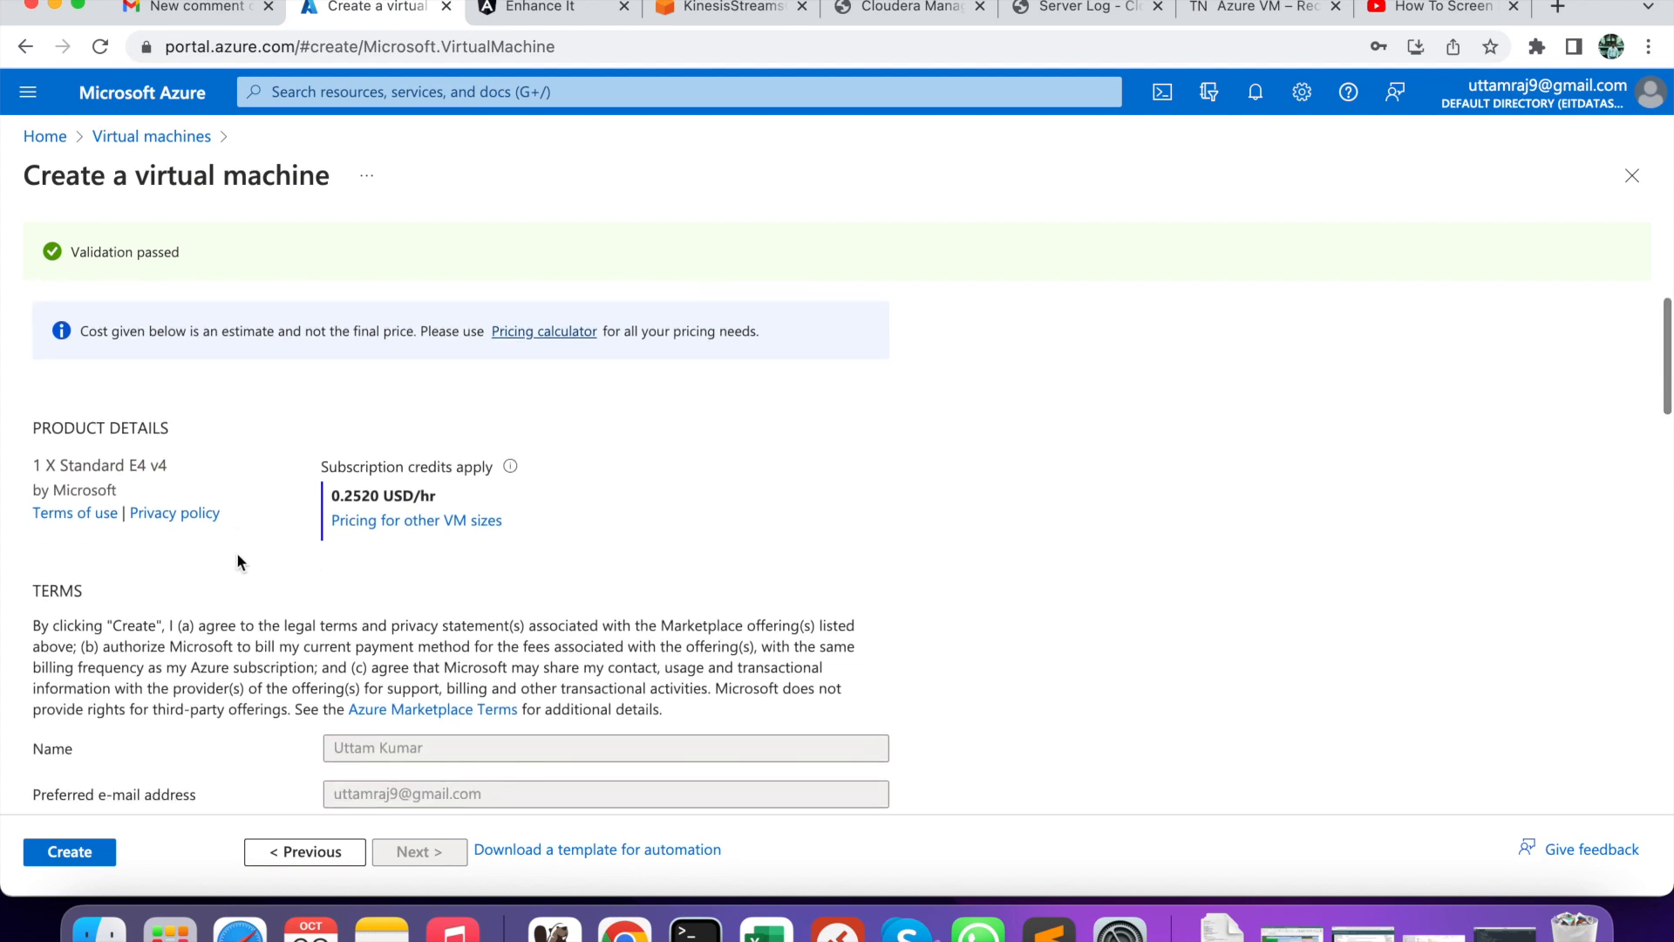
scroll(237, 552, up, 5)
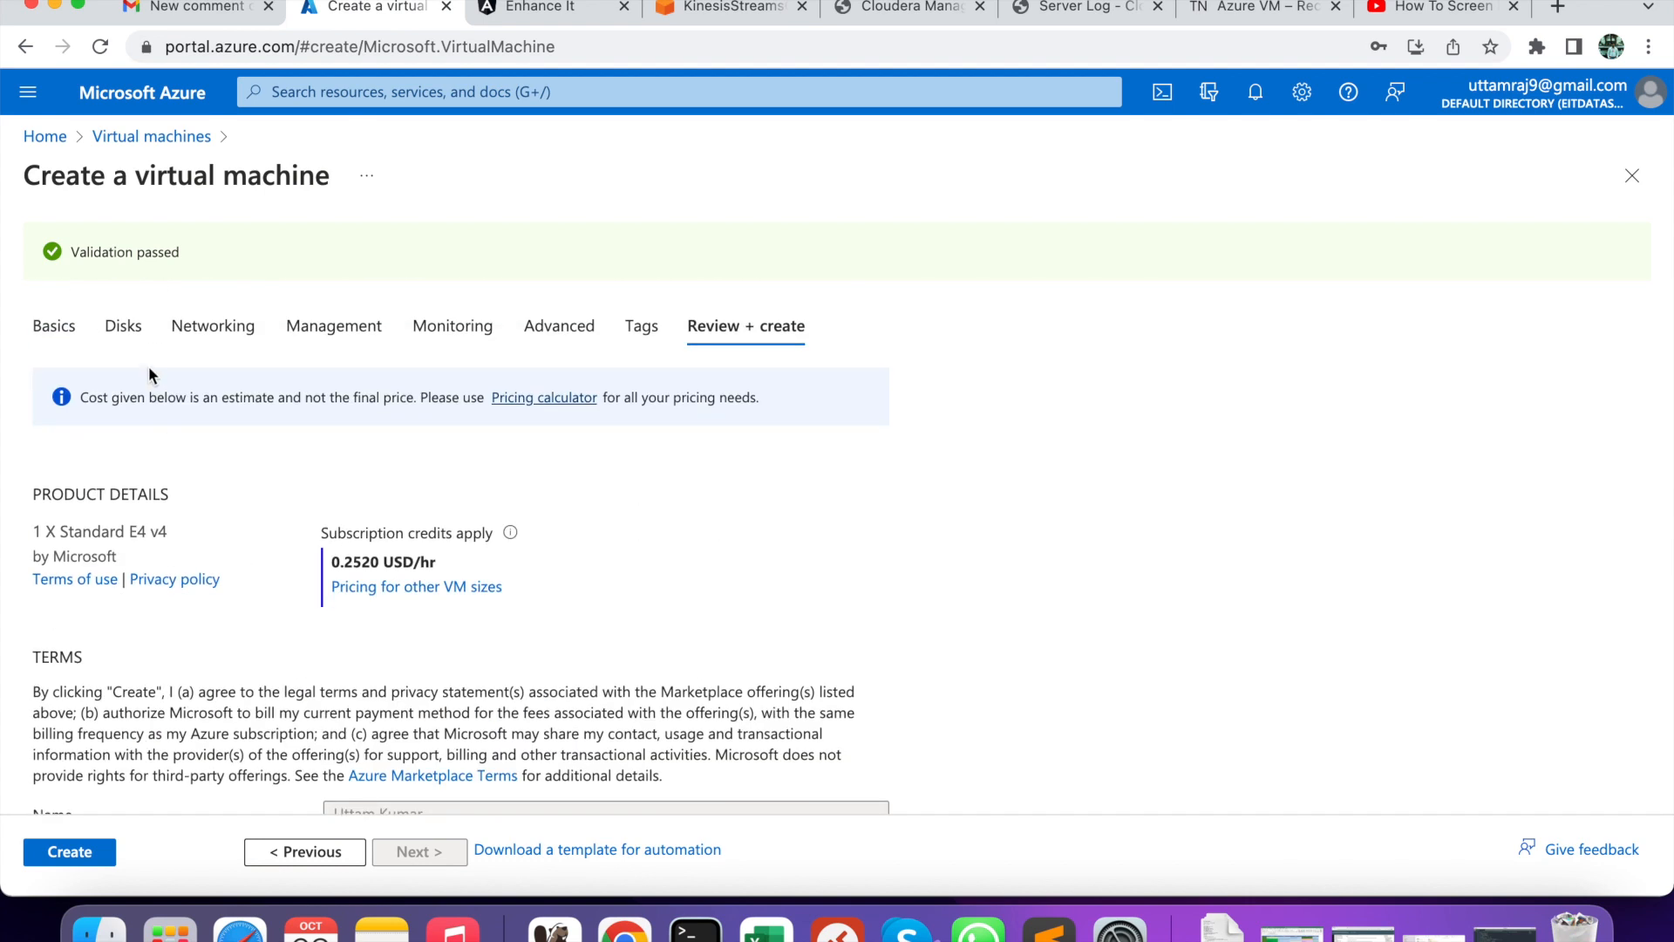
click(133, 336)
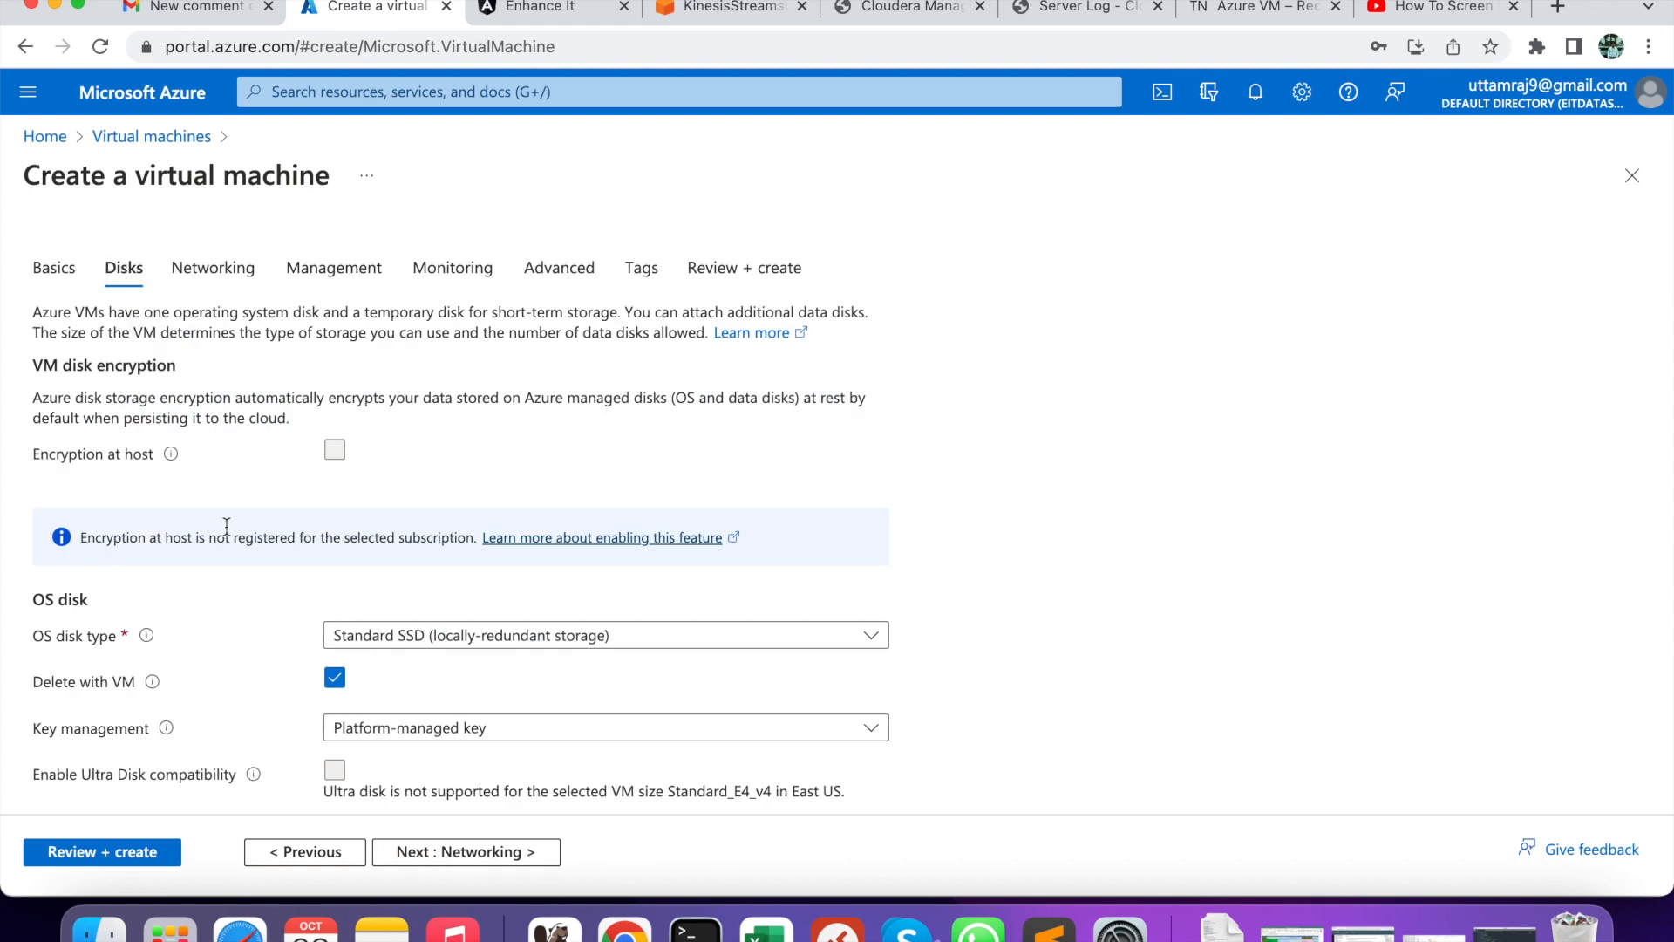
scroll(226, 526, down, 5)
scroll(227, 526, down, 1)
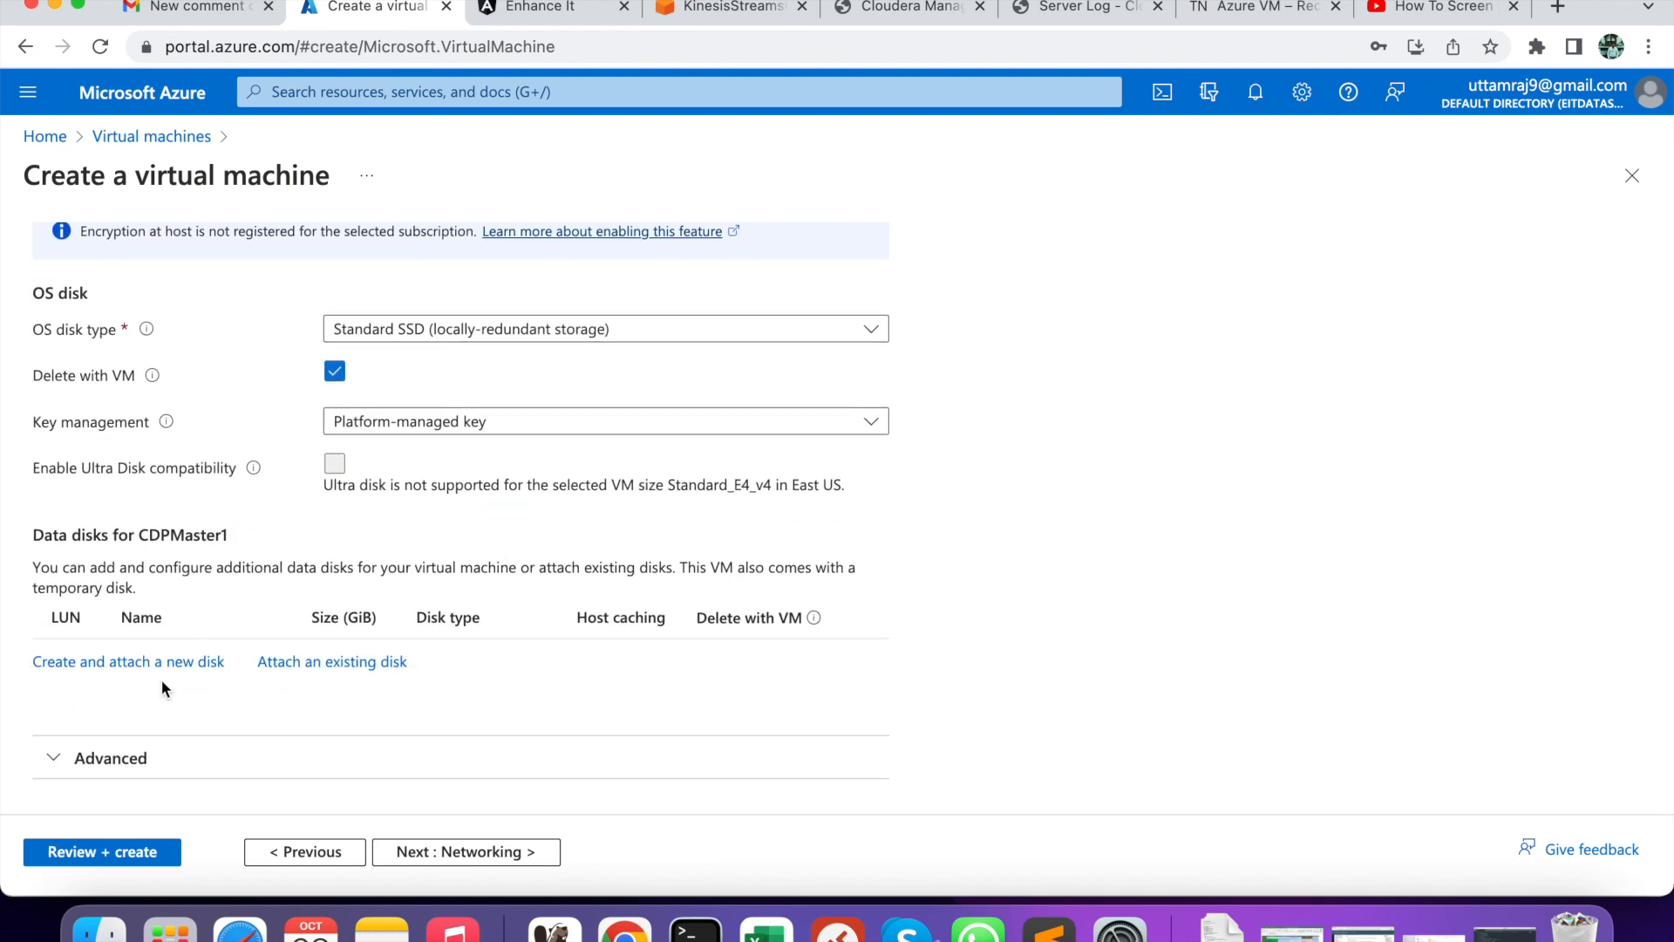
- Attach a new empty 128 GiB Standard SSD disk named CDPMaster1_DataDisk_1
click(86, 663)
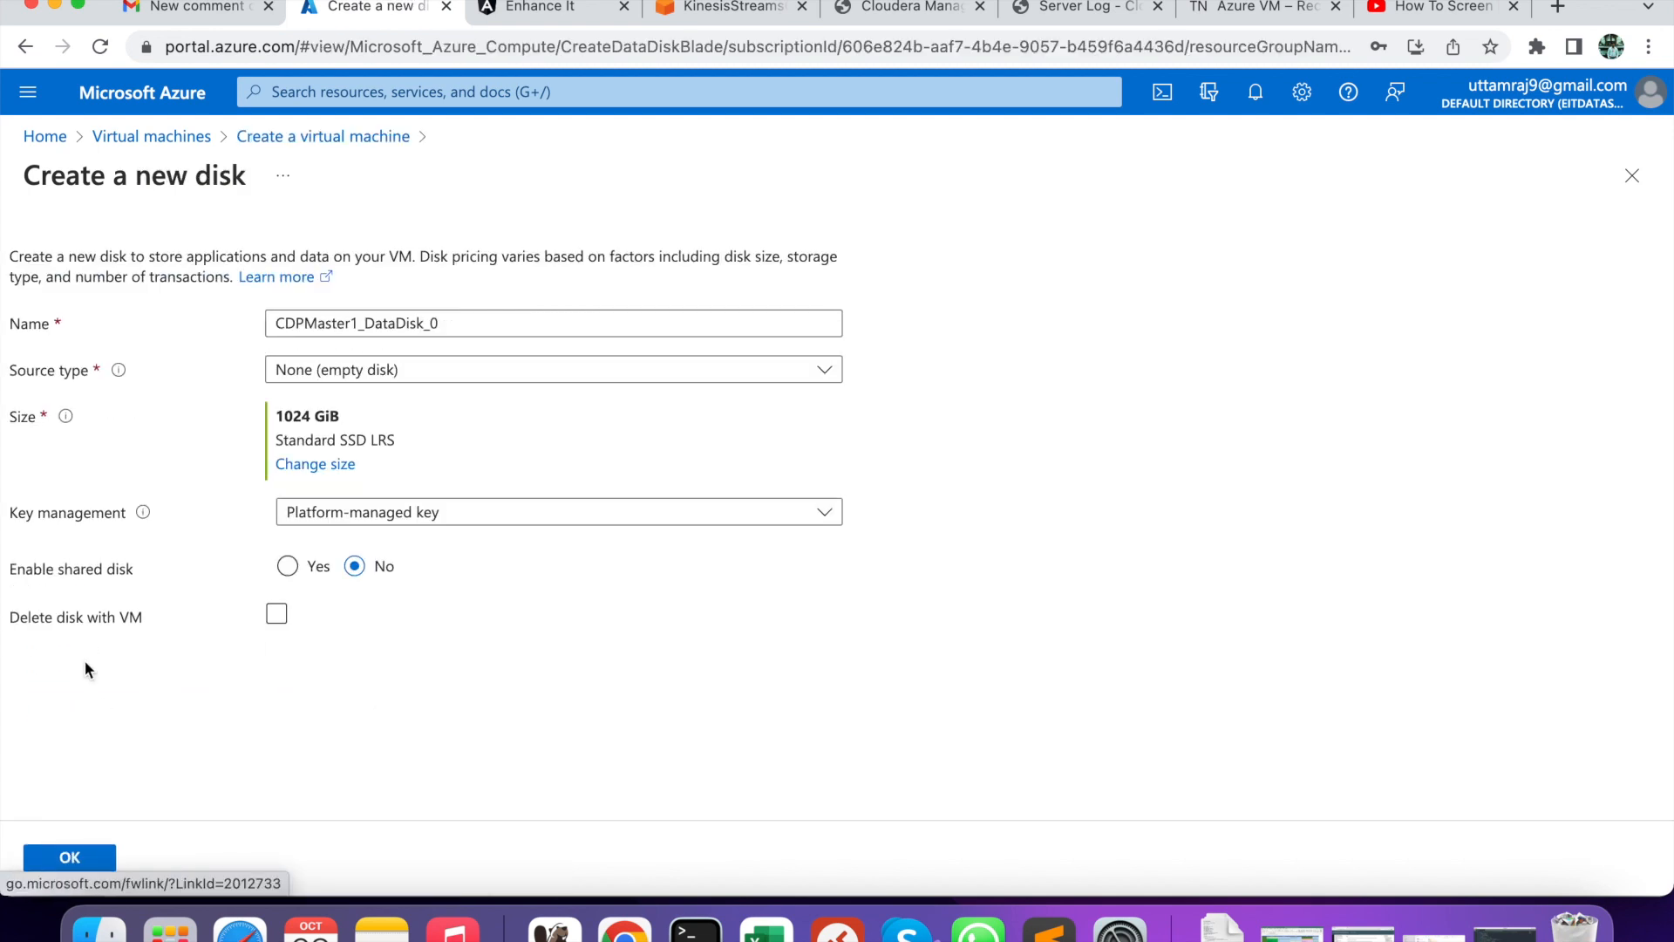
click(296, 467)
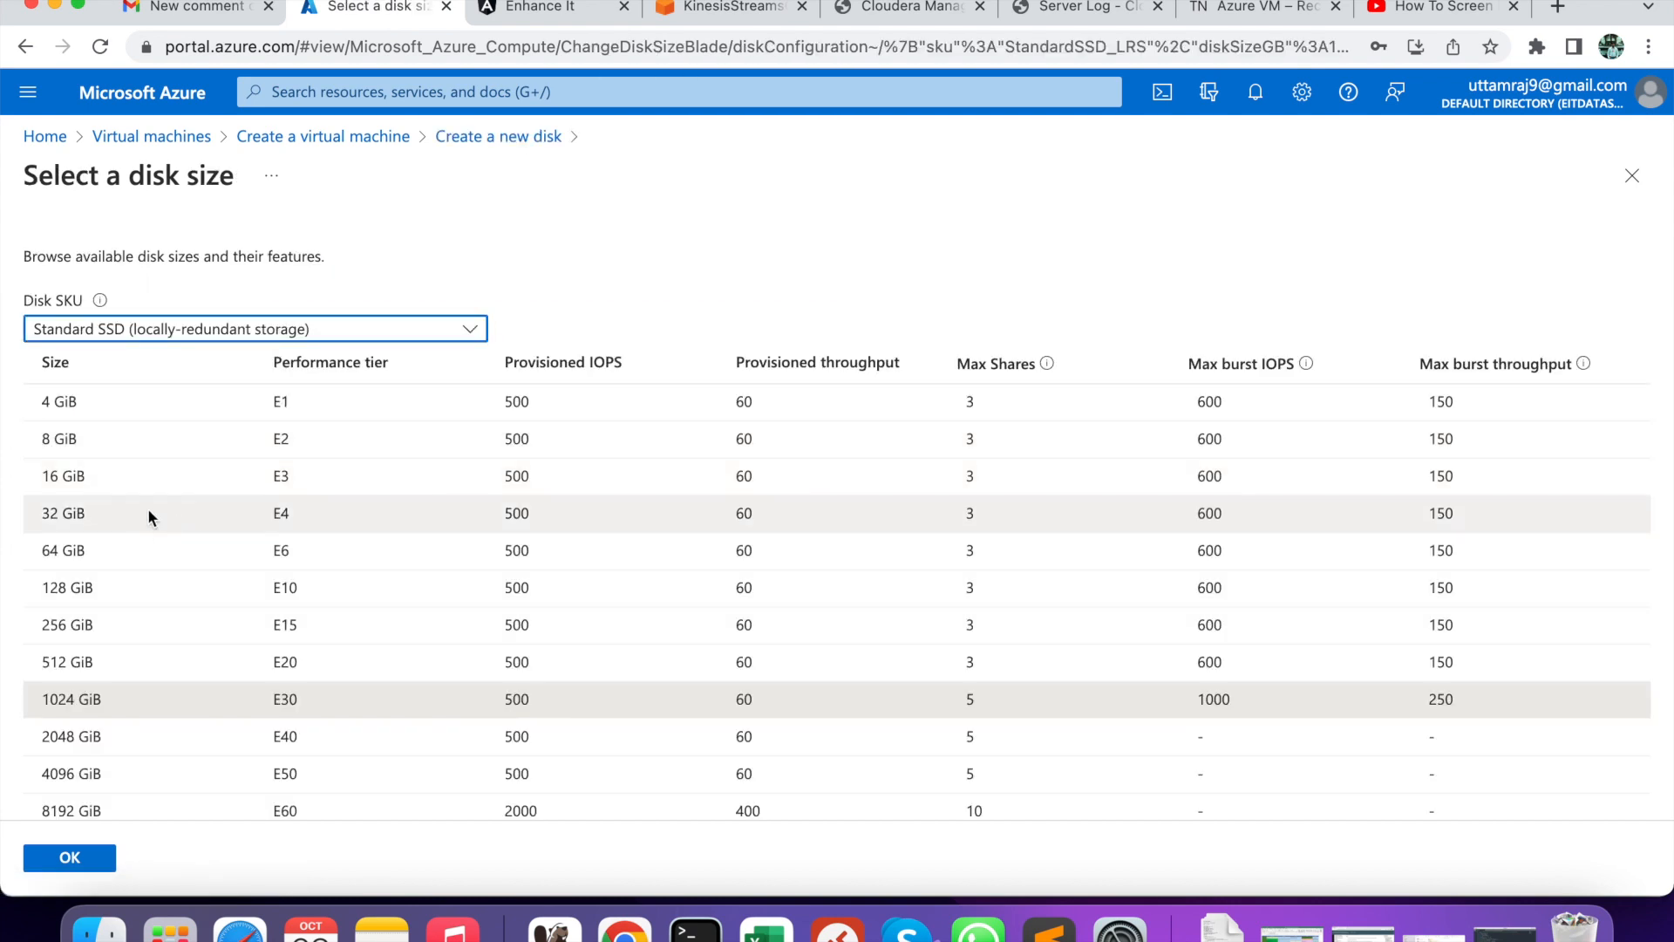
click(114, 590)
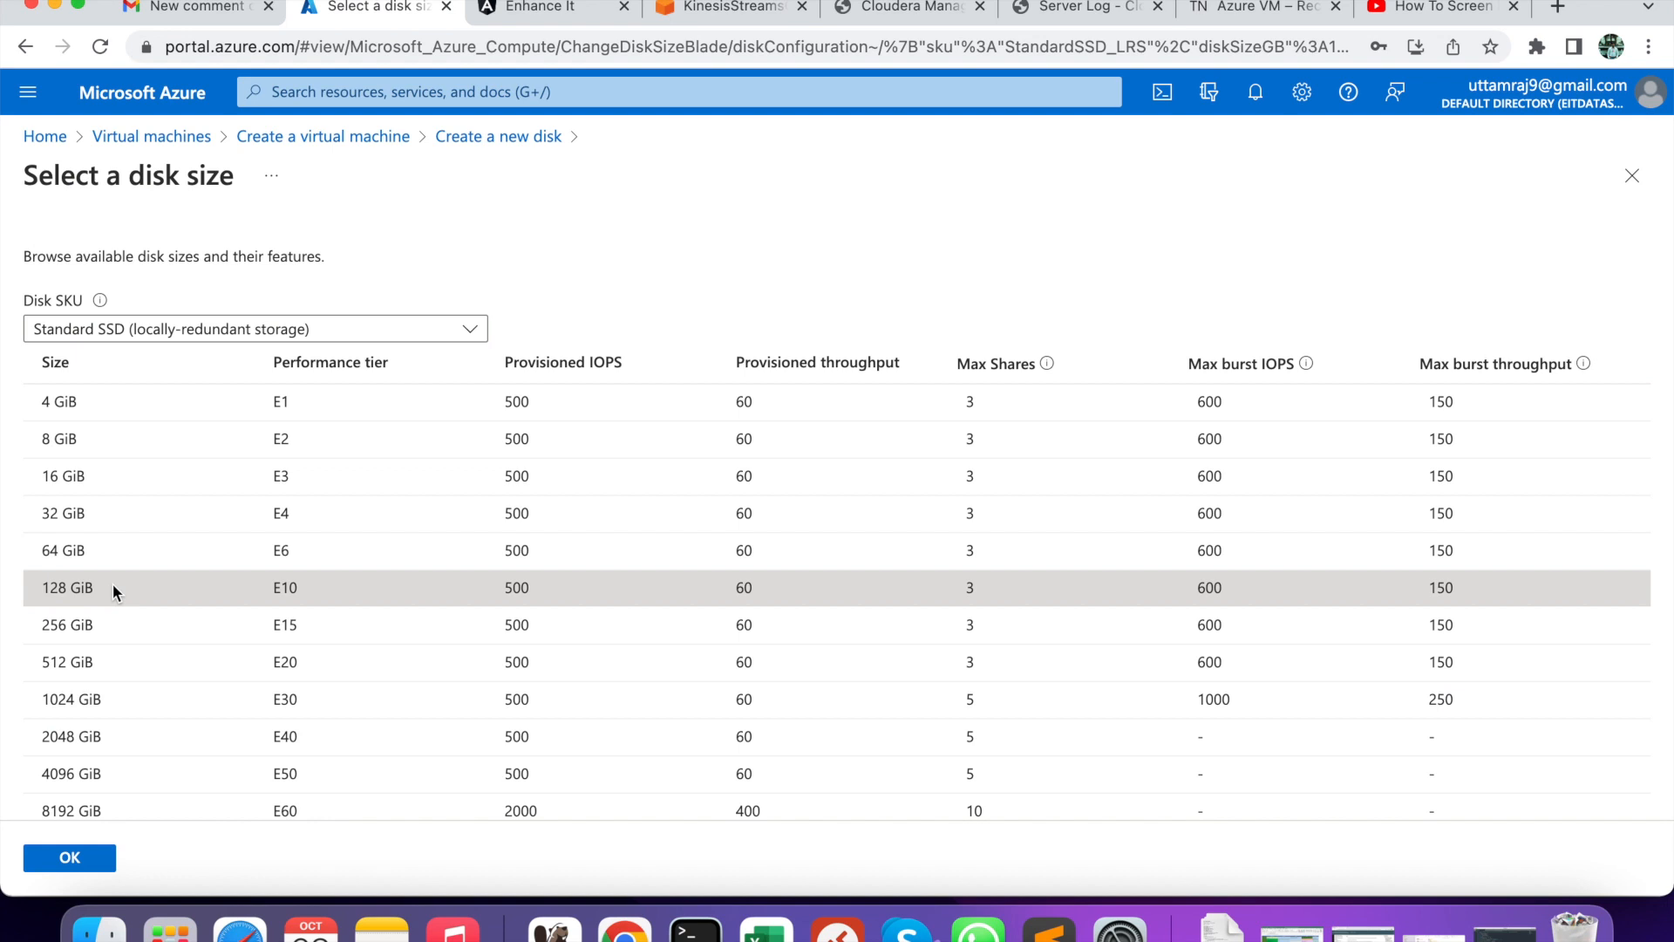
click(69, 858)
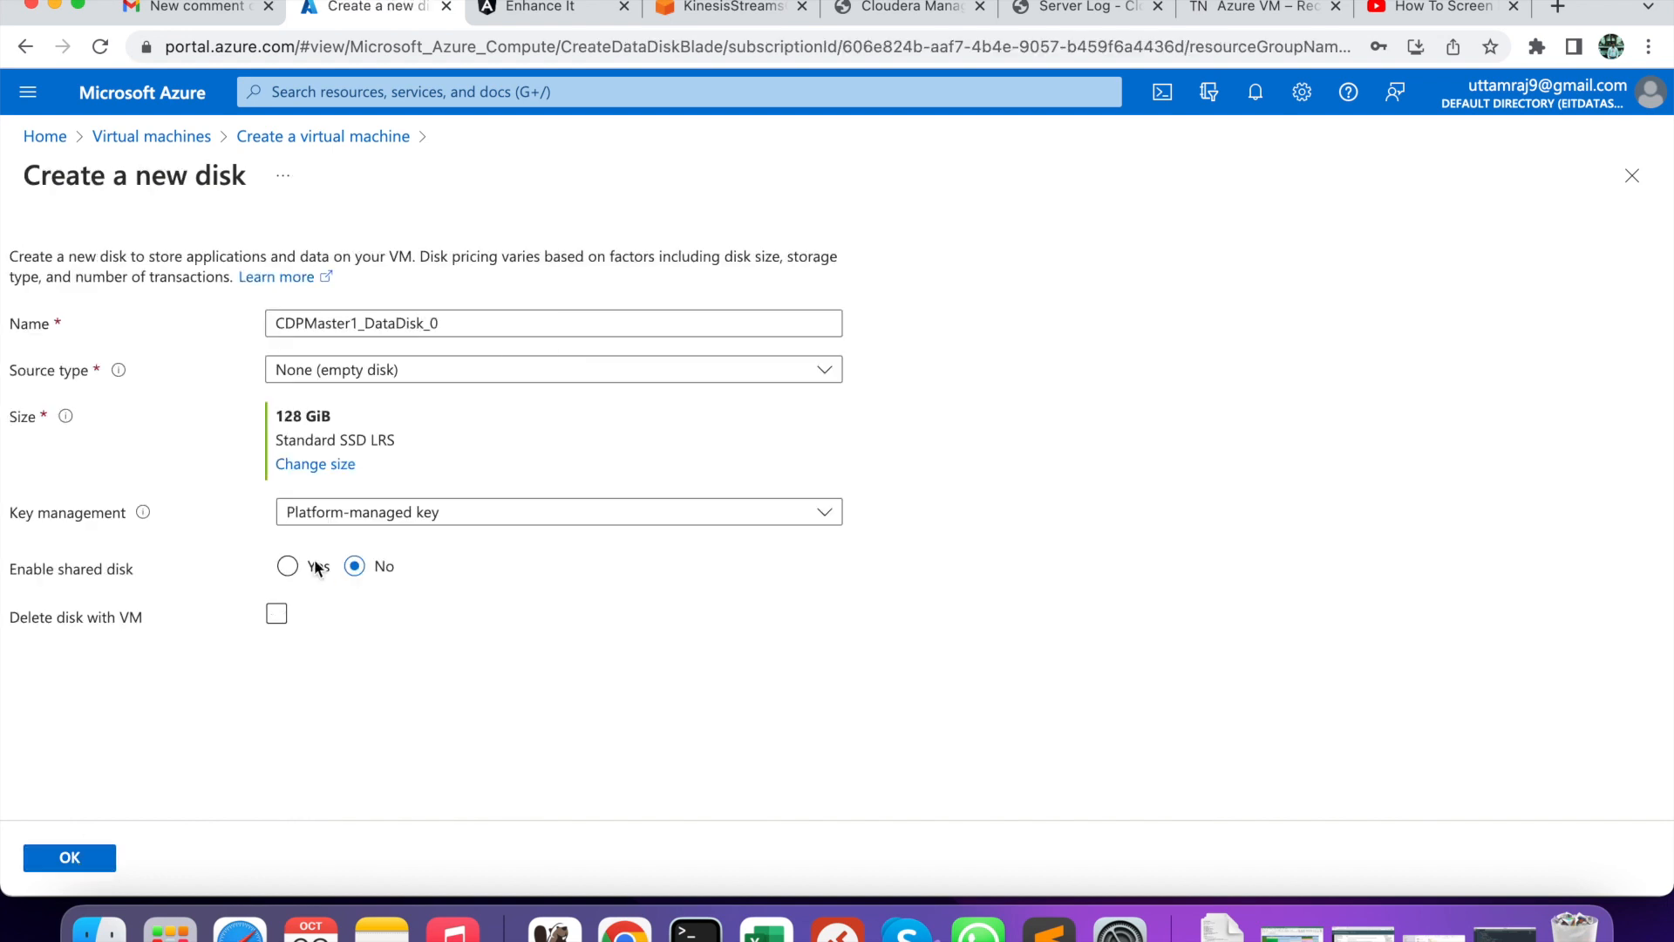
click(383, 370)
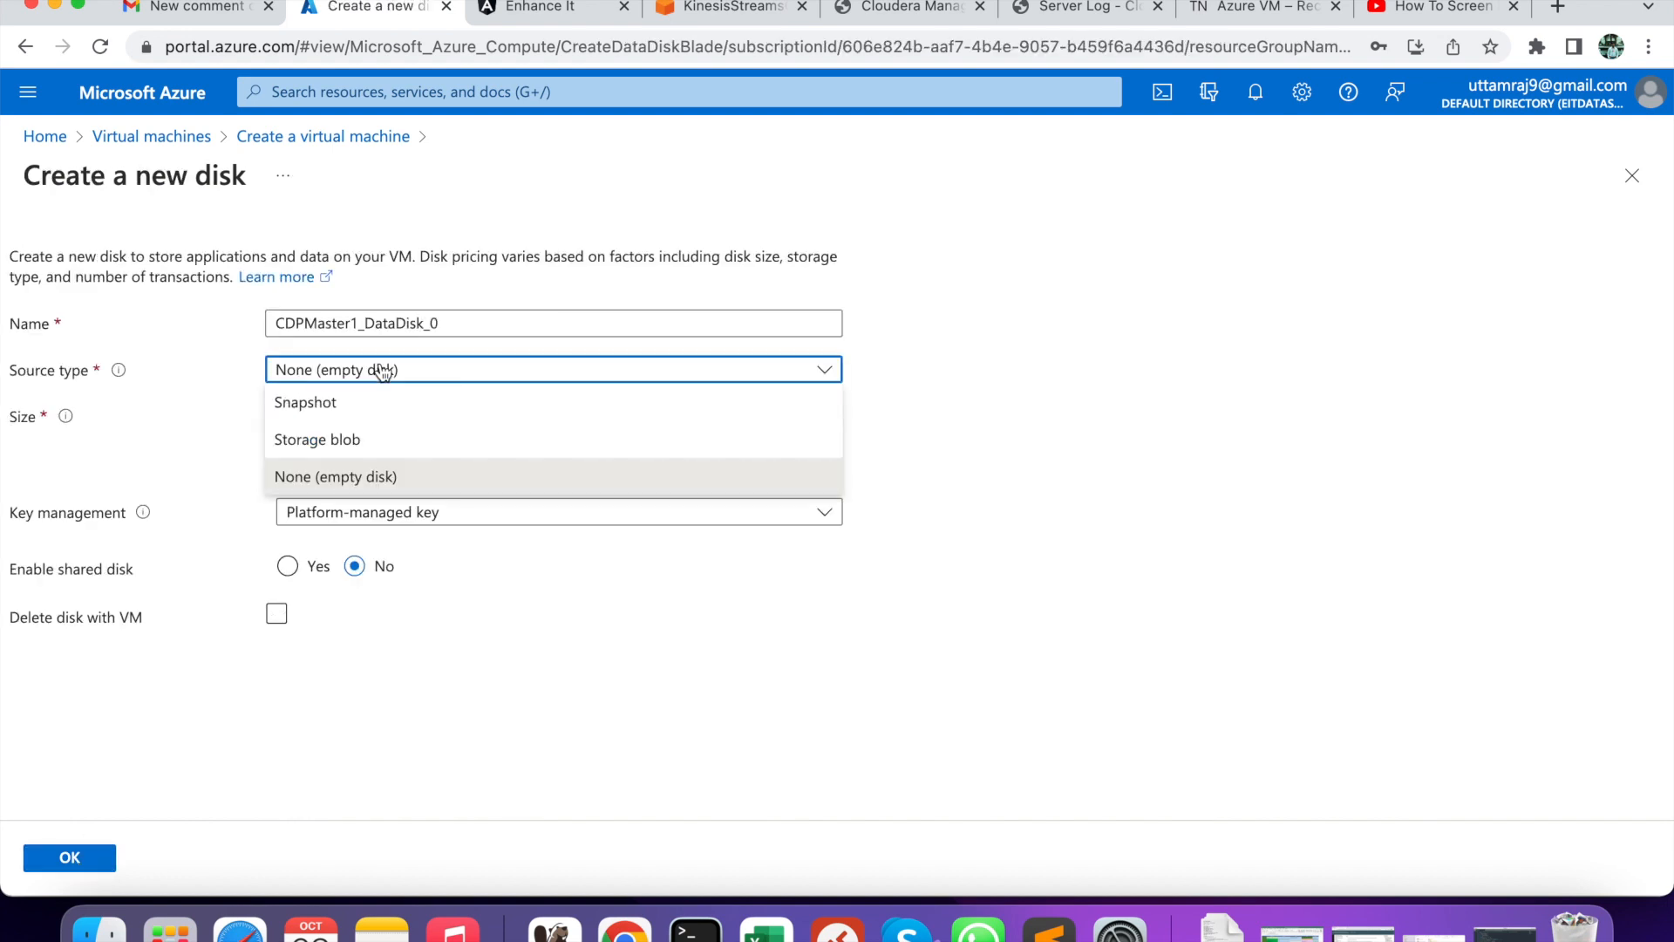
click(383, 370)
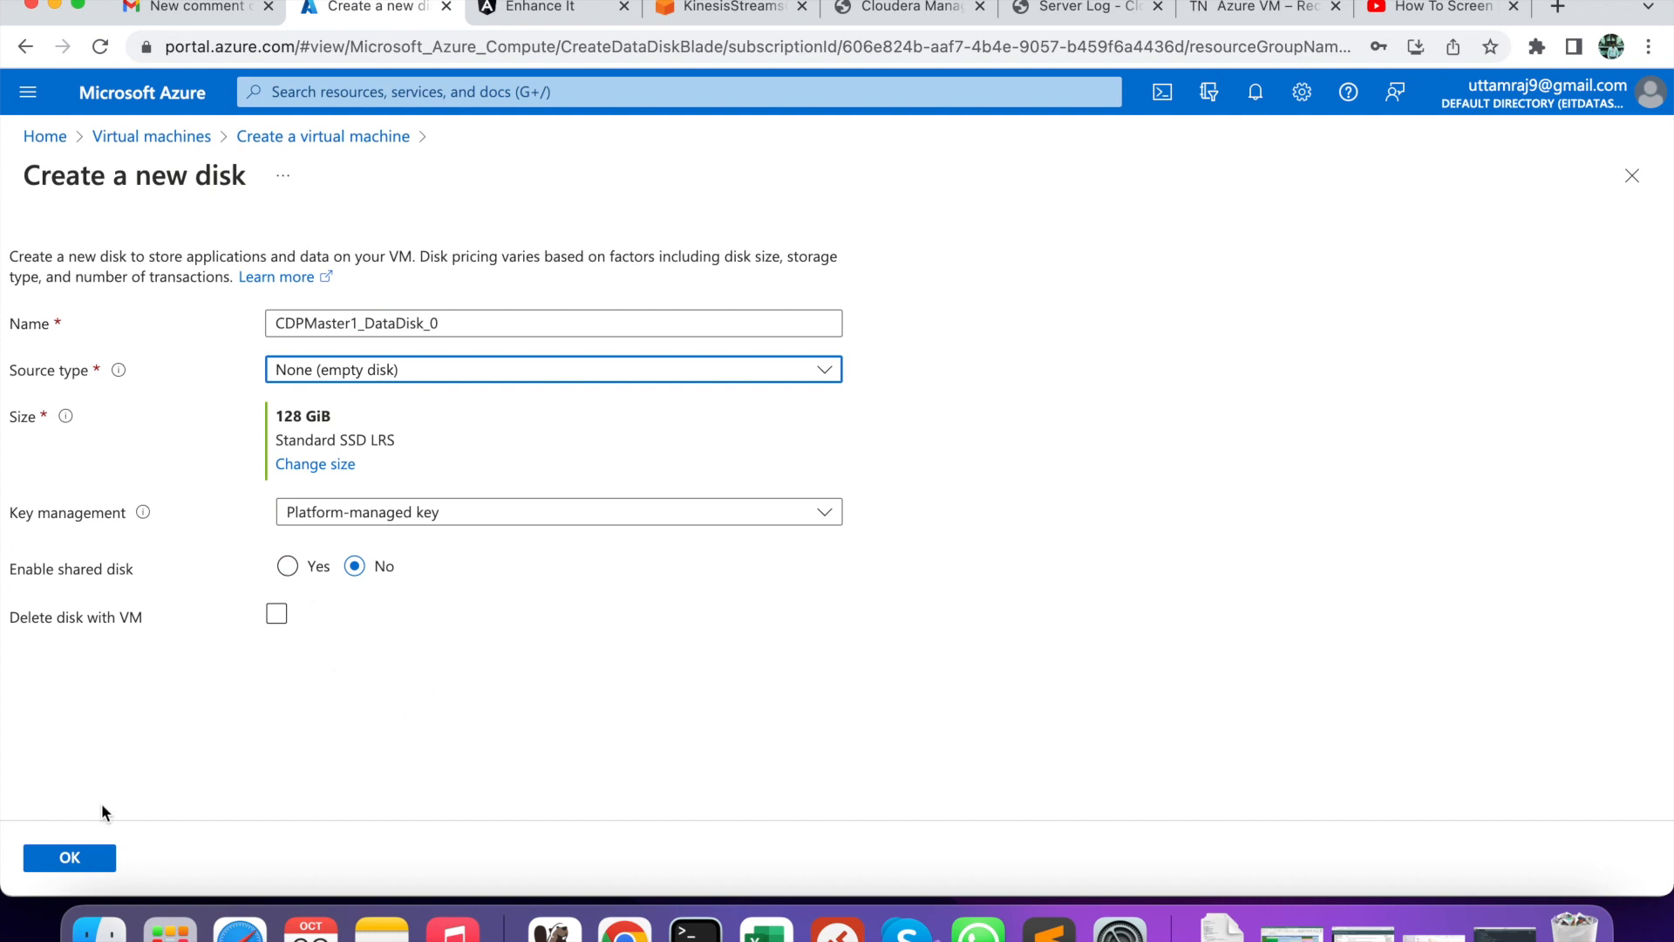
click(71, 858)
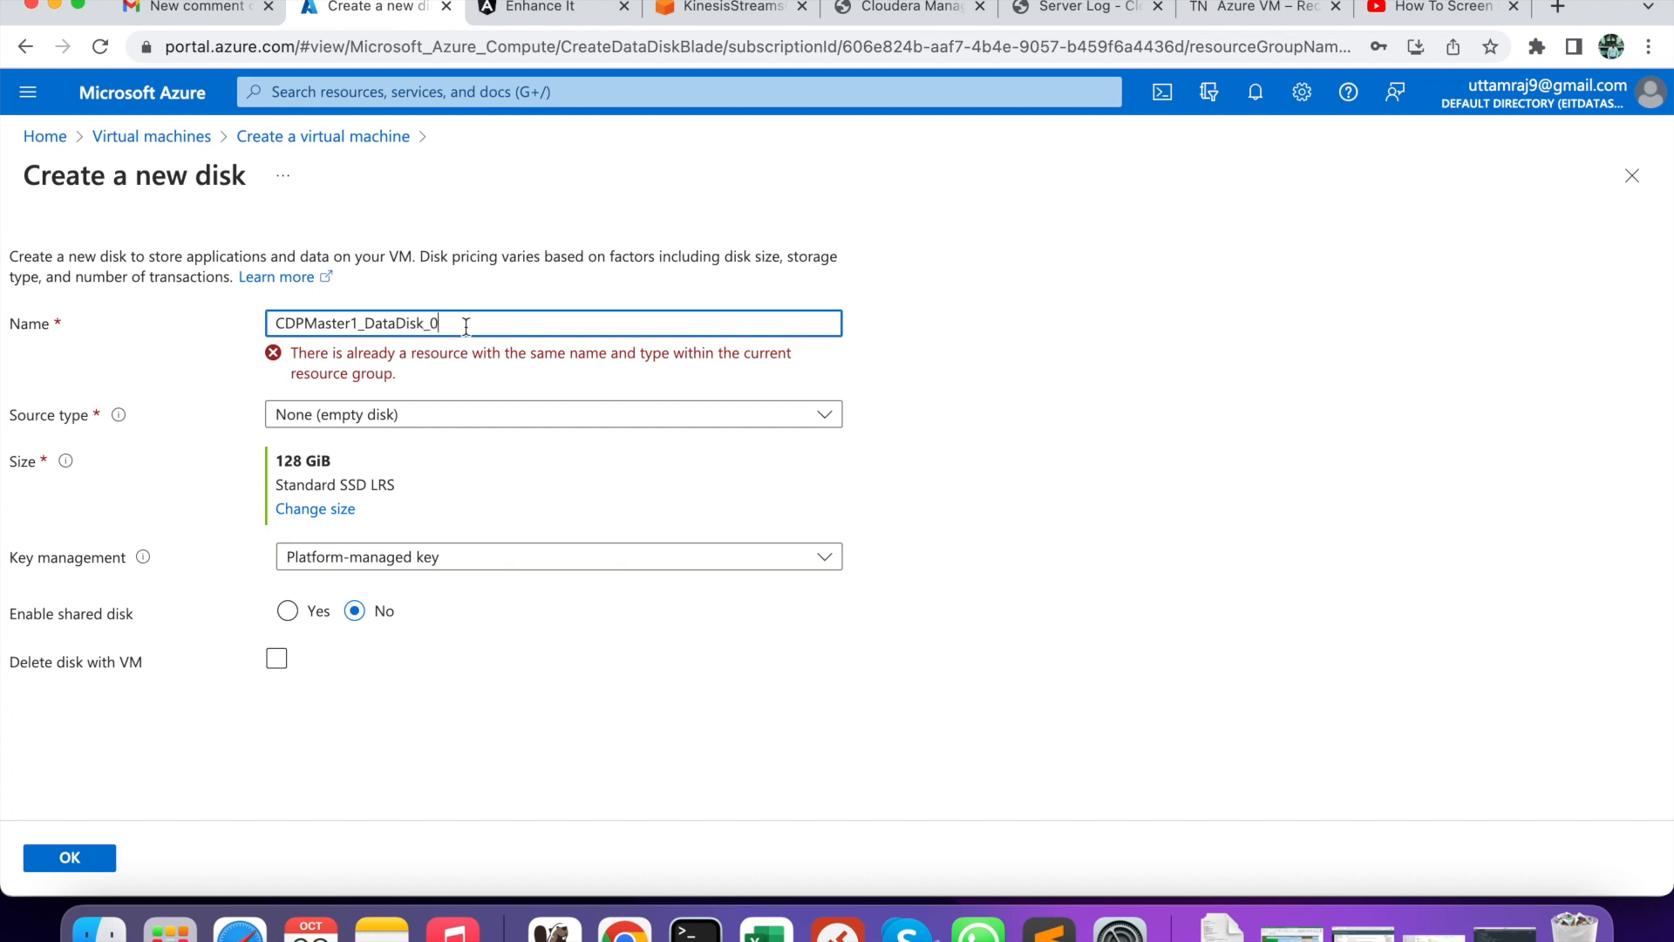
key(BackSpace)
text(1)
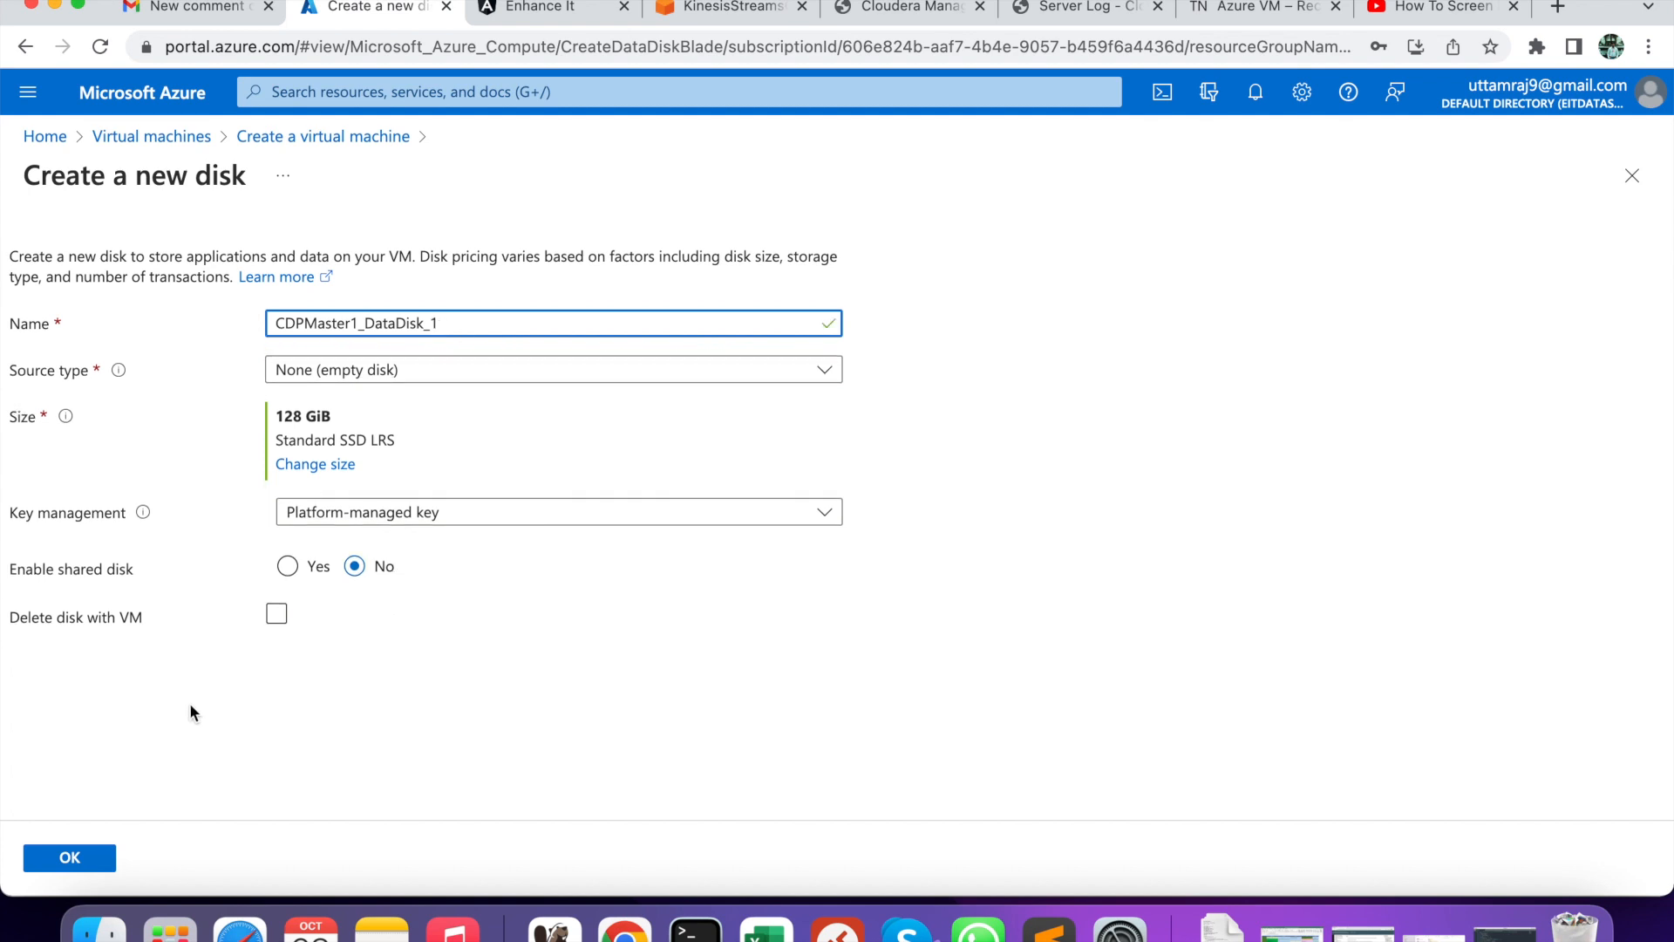
click(69, 860)
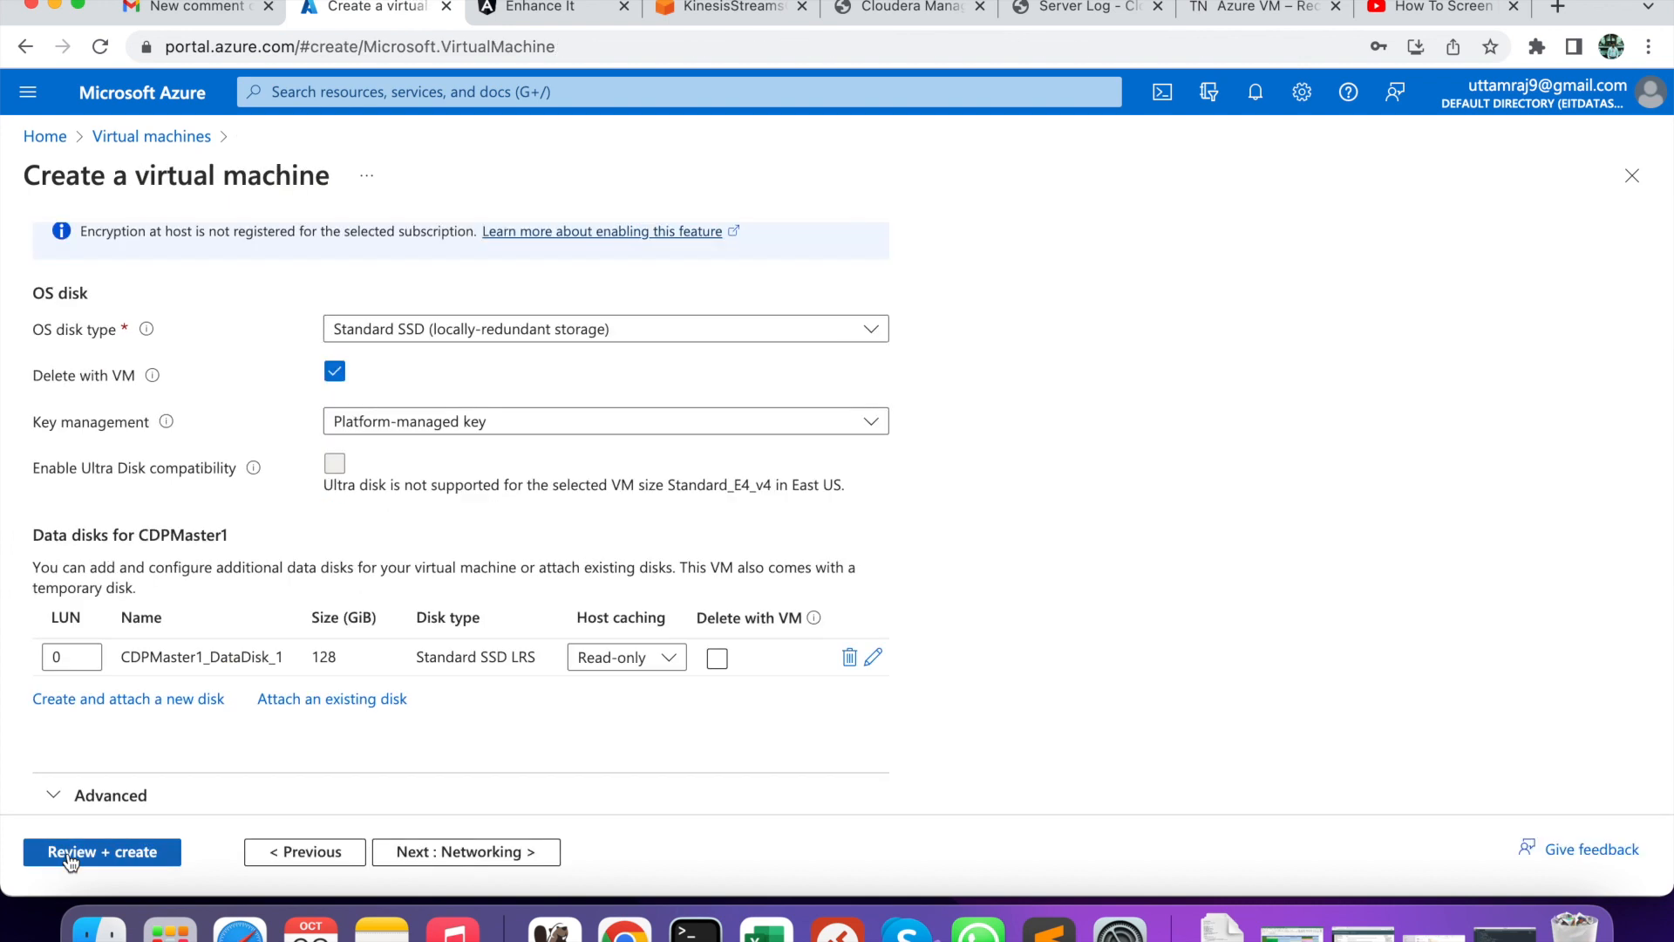
- Review networking on BigData-vnet with SSH (22) inbound, then run Review + create validation
scroll(401, 493, up, 5)
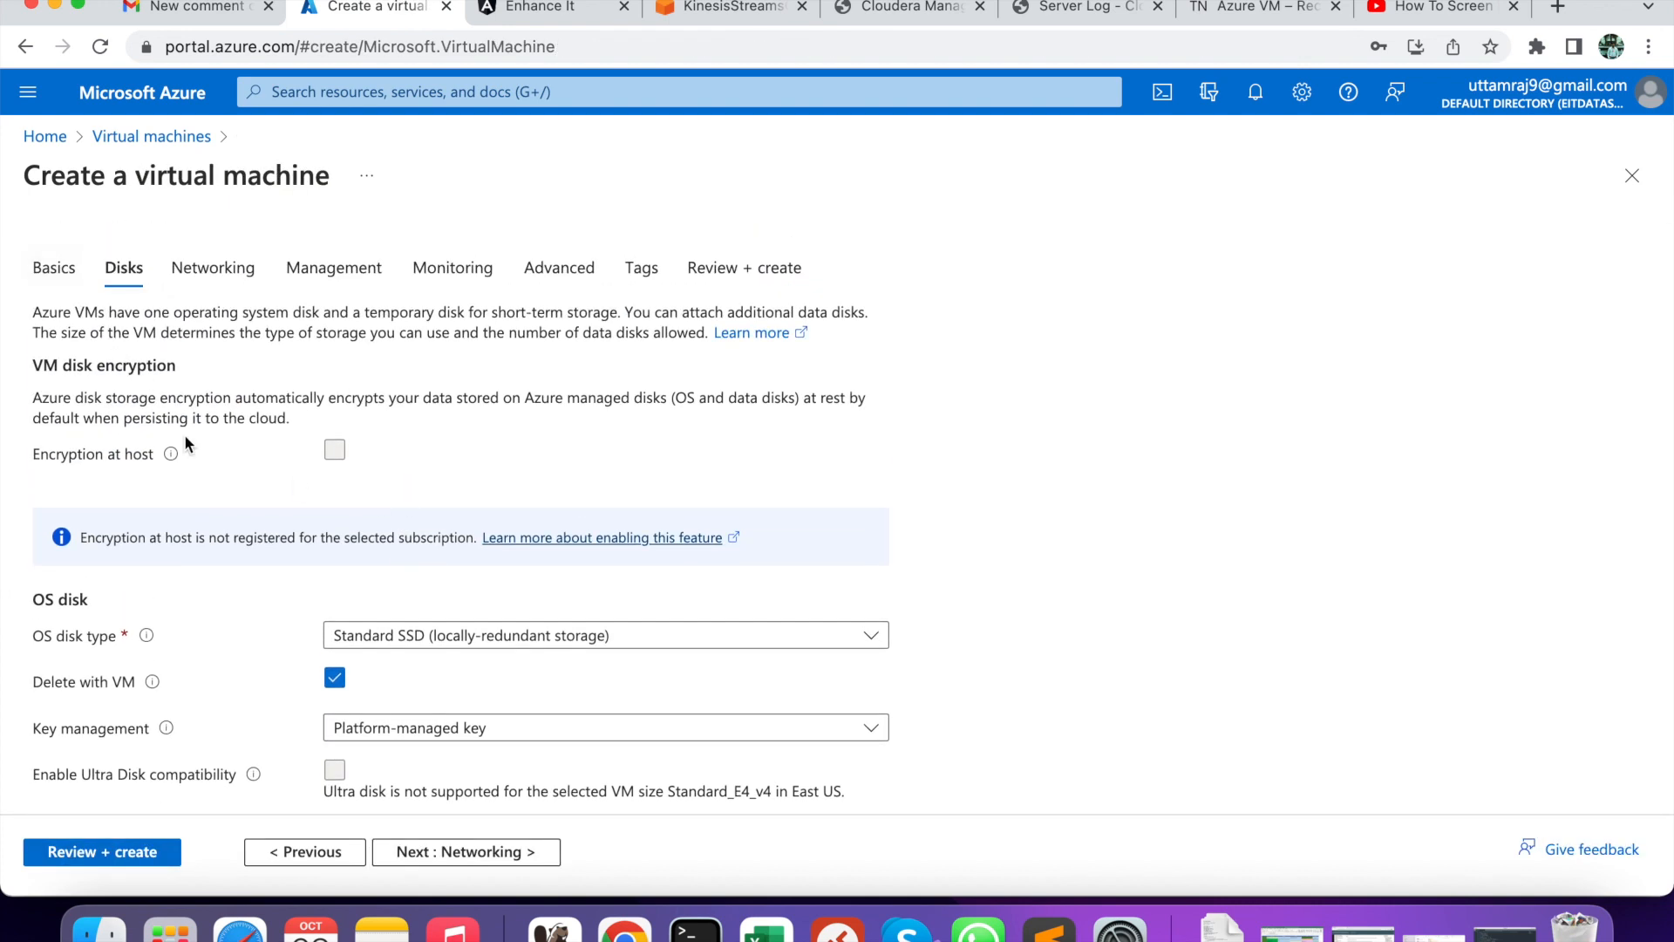
scroll(184, 443, down, 5)
scroll(185, 443, up, 4)
scroll(185, 436, up, 1)
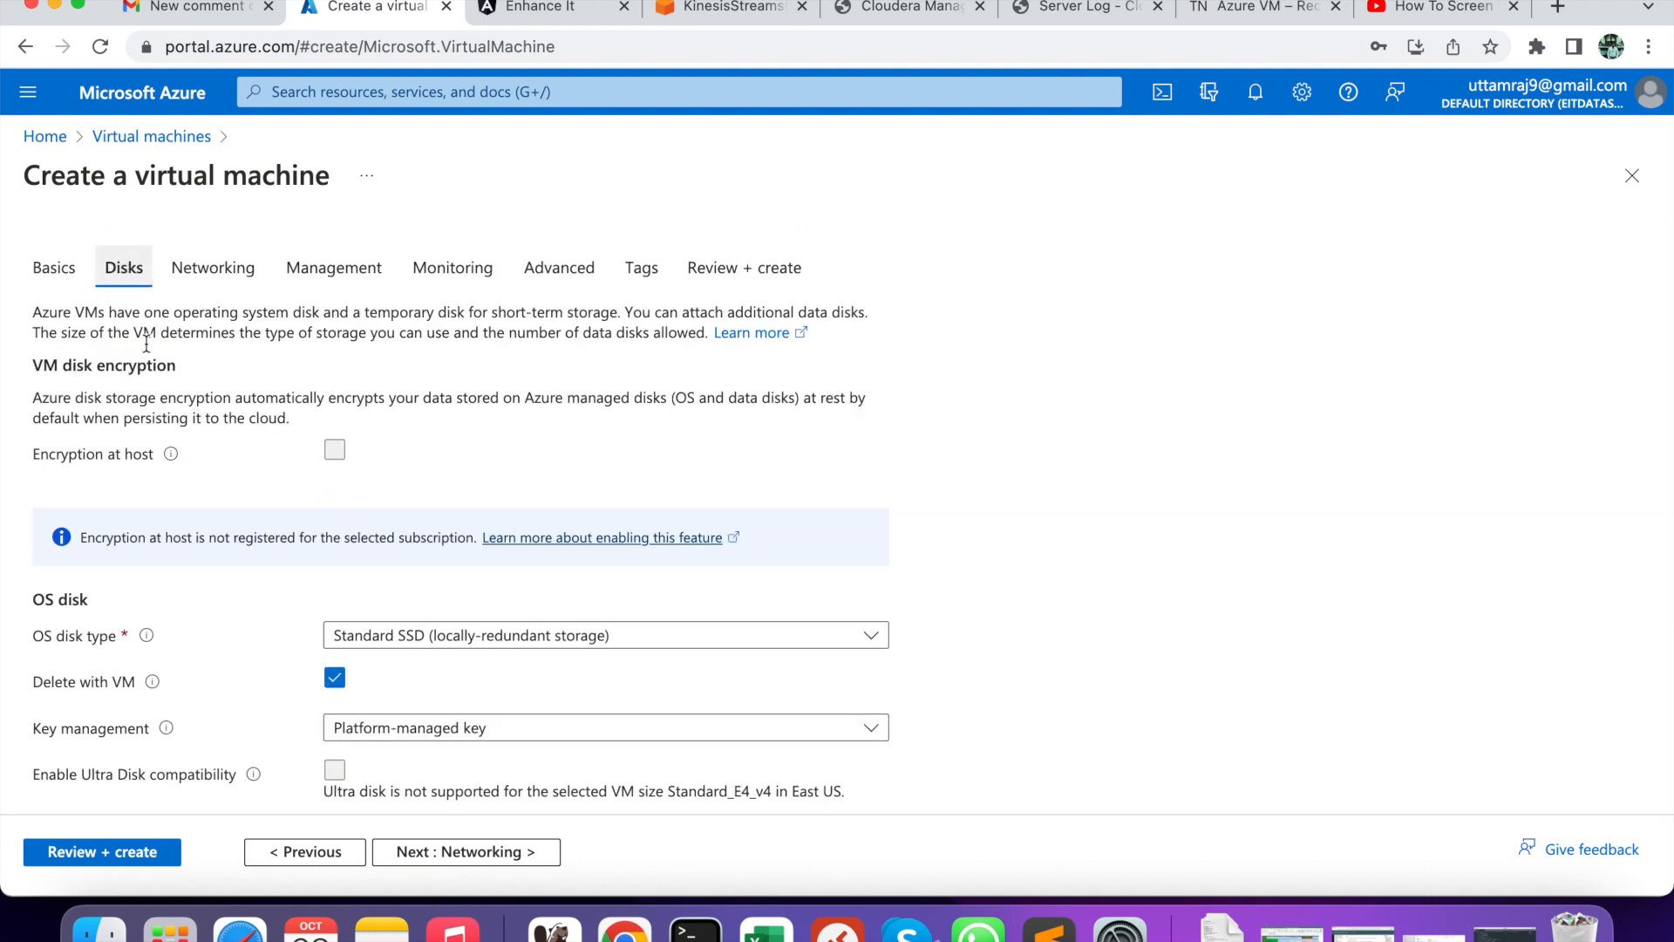
click(436, 852)
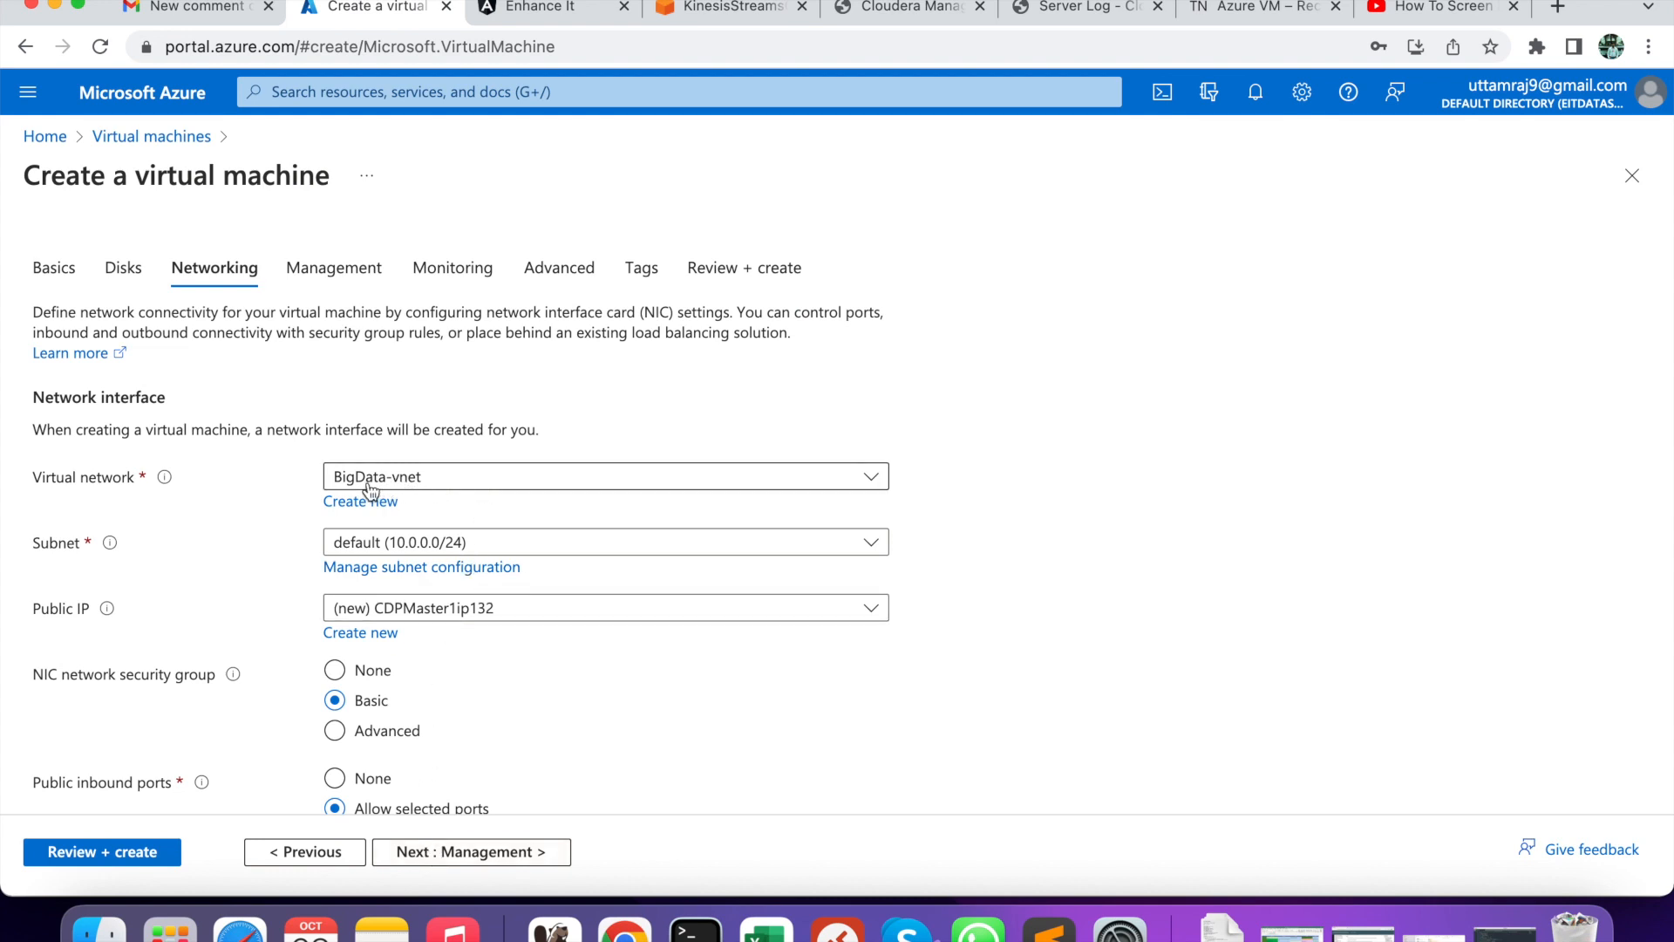
scroll(473, 680, down, 5)
scroll(475, 691, down, 6)
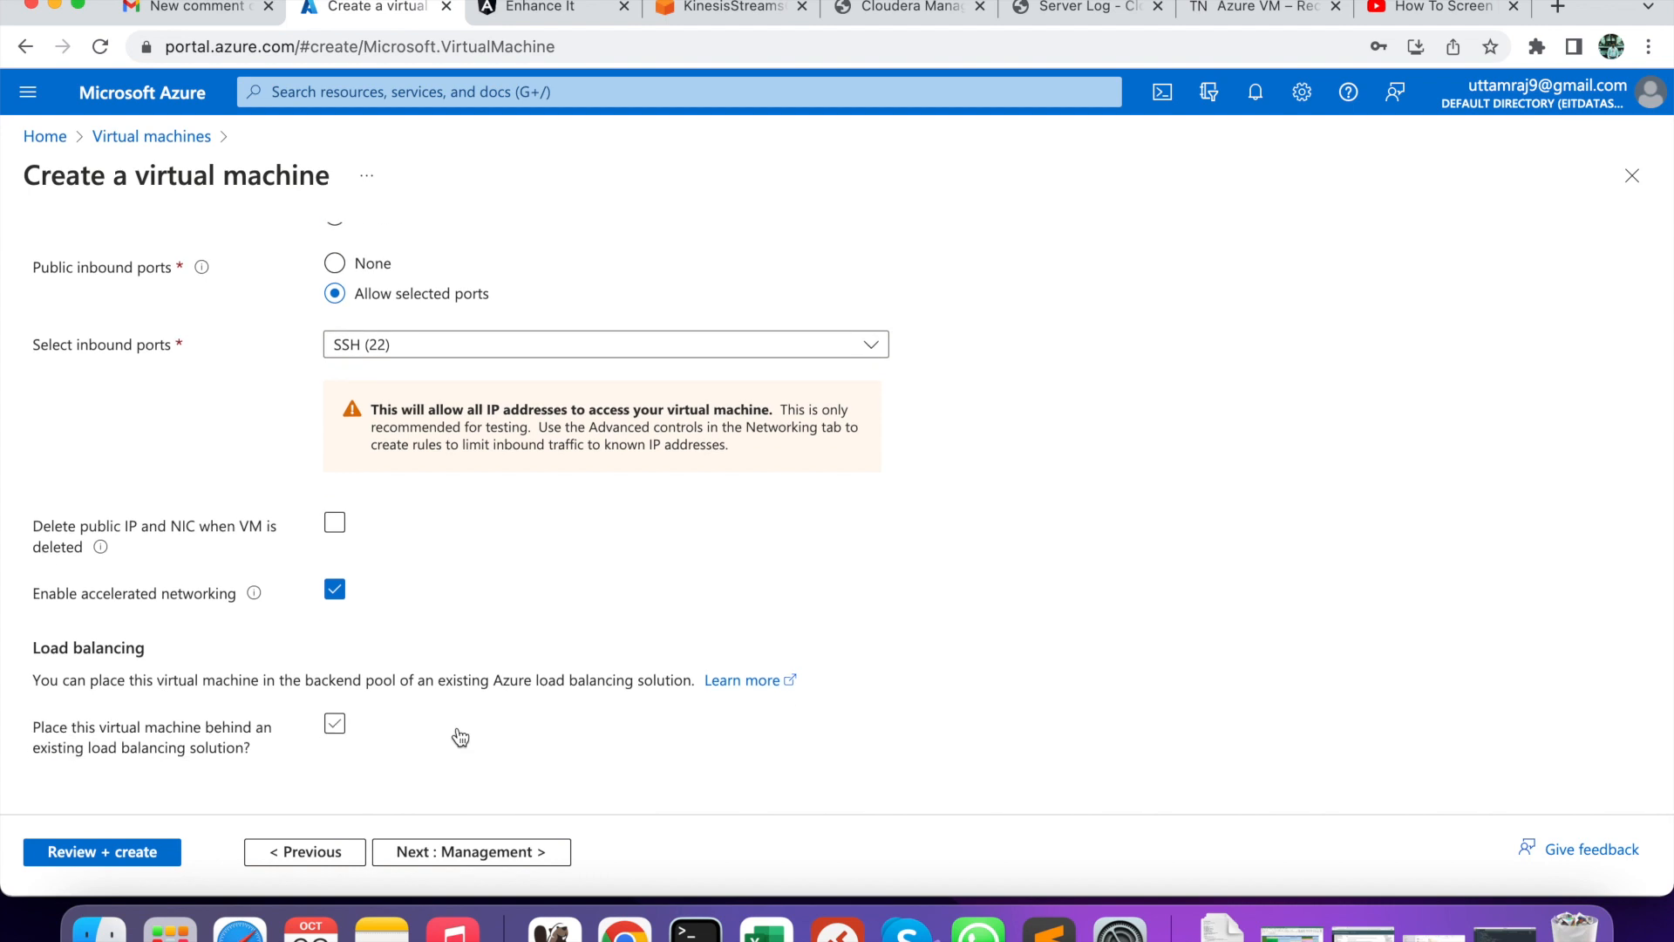
click(96, 856)
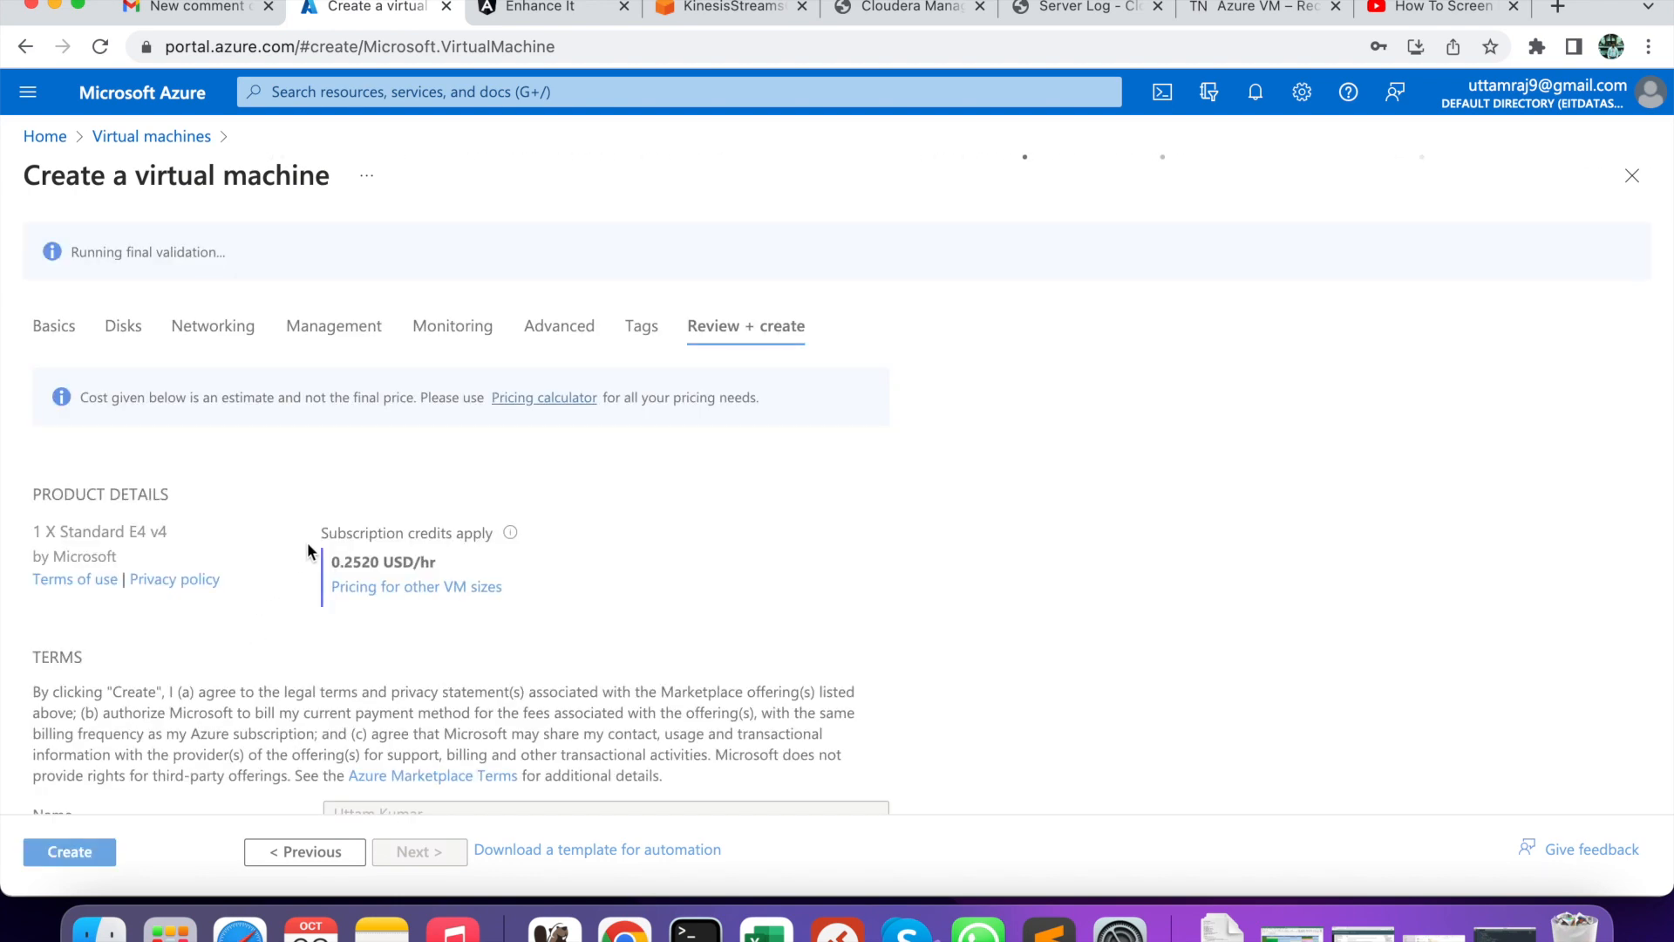
- Confirm the summary shows resource group BigData and VM CDPMaster1, then create it
scroll(272, 588, down, 2)
scroll(272, 588, down, 5)
double_click(348, 675)
double_click(358, 703)
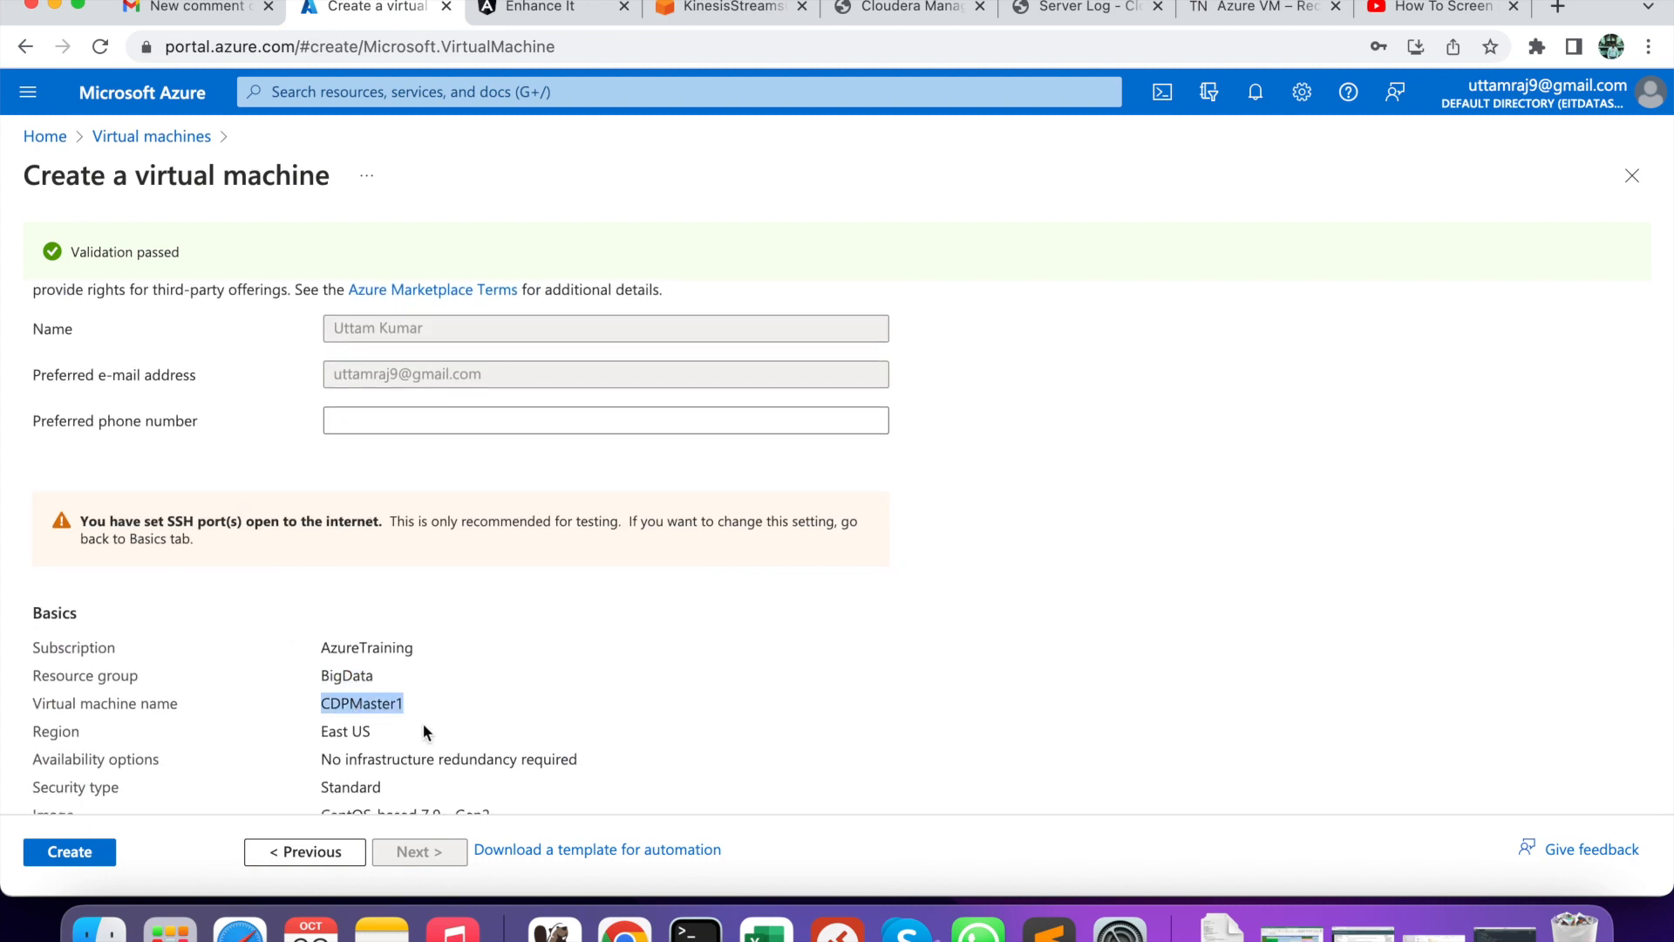
scroll(425, 731, down, 3)
scroll(425, 731, down, 1)
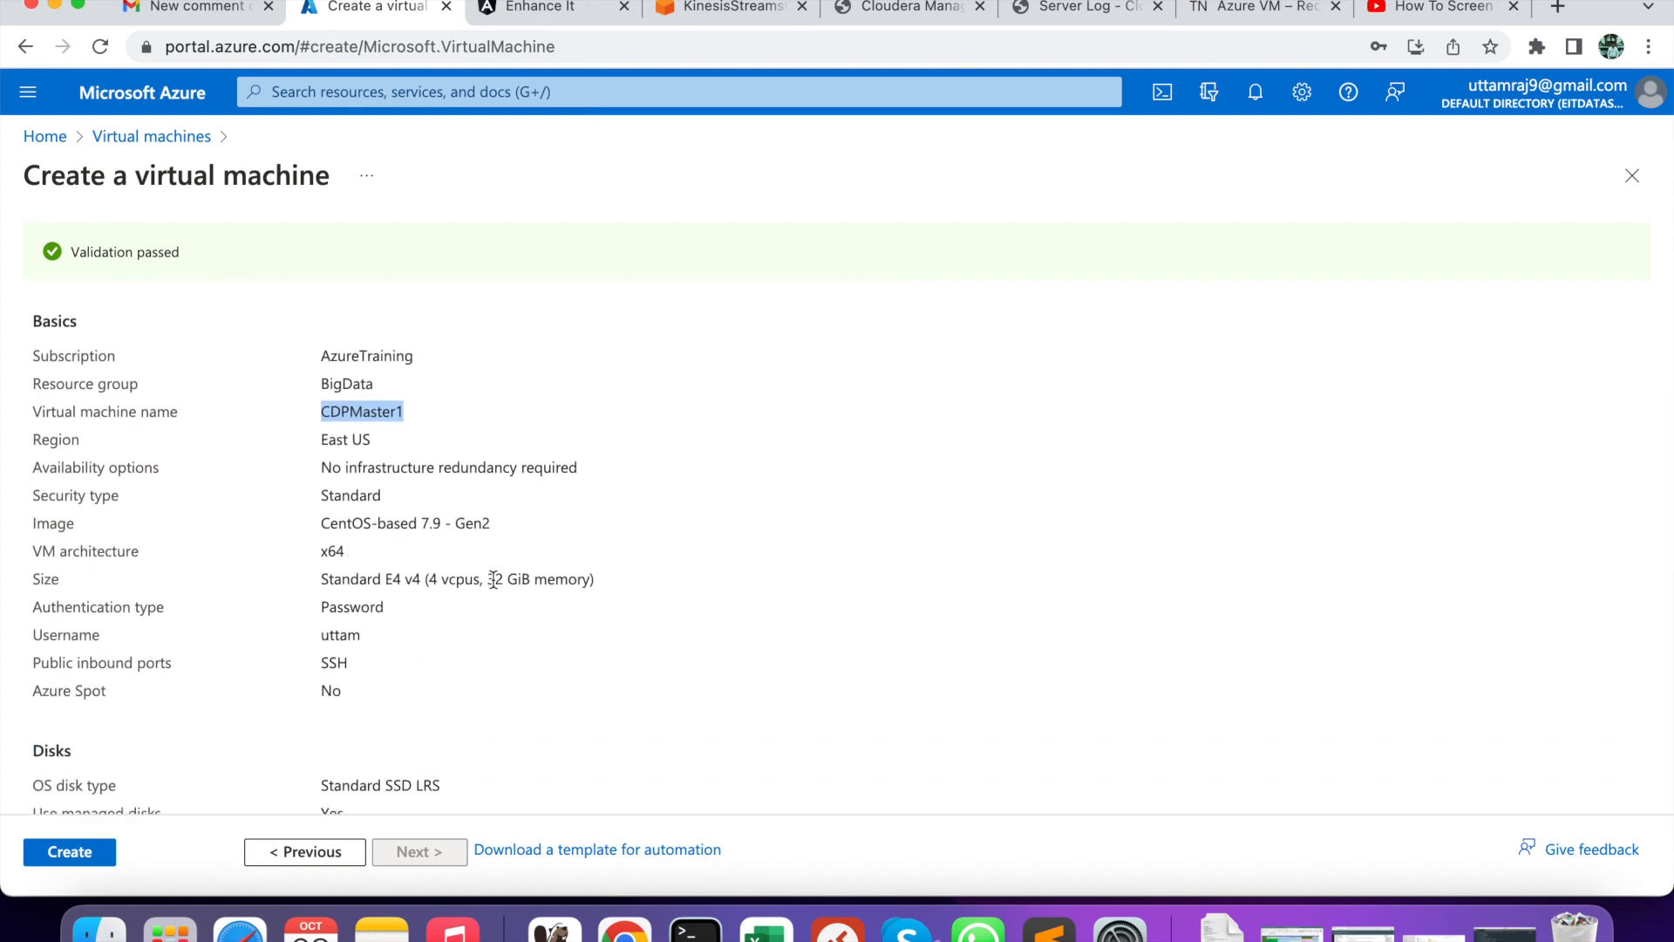
scroll(464, 687, down, 5)
scroll(463, 689, down, 8)
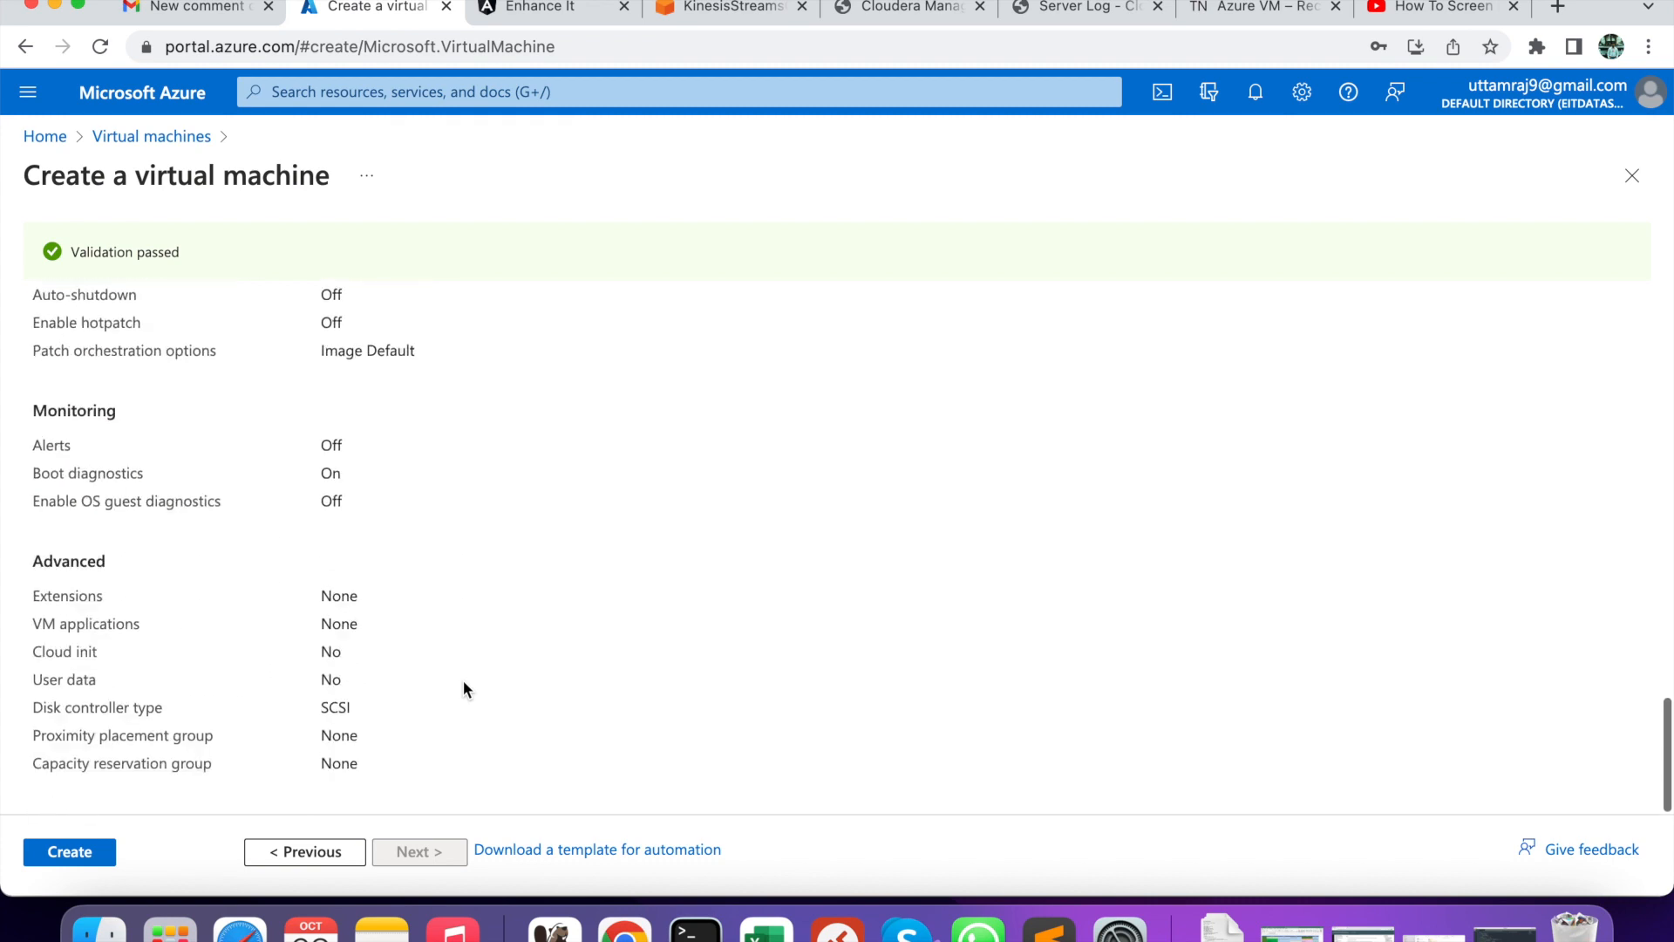
click(85, 850)
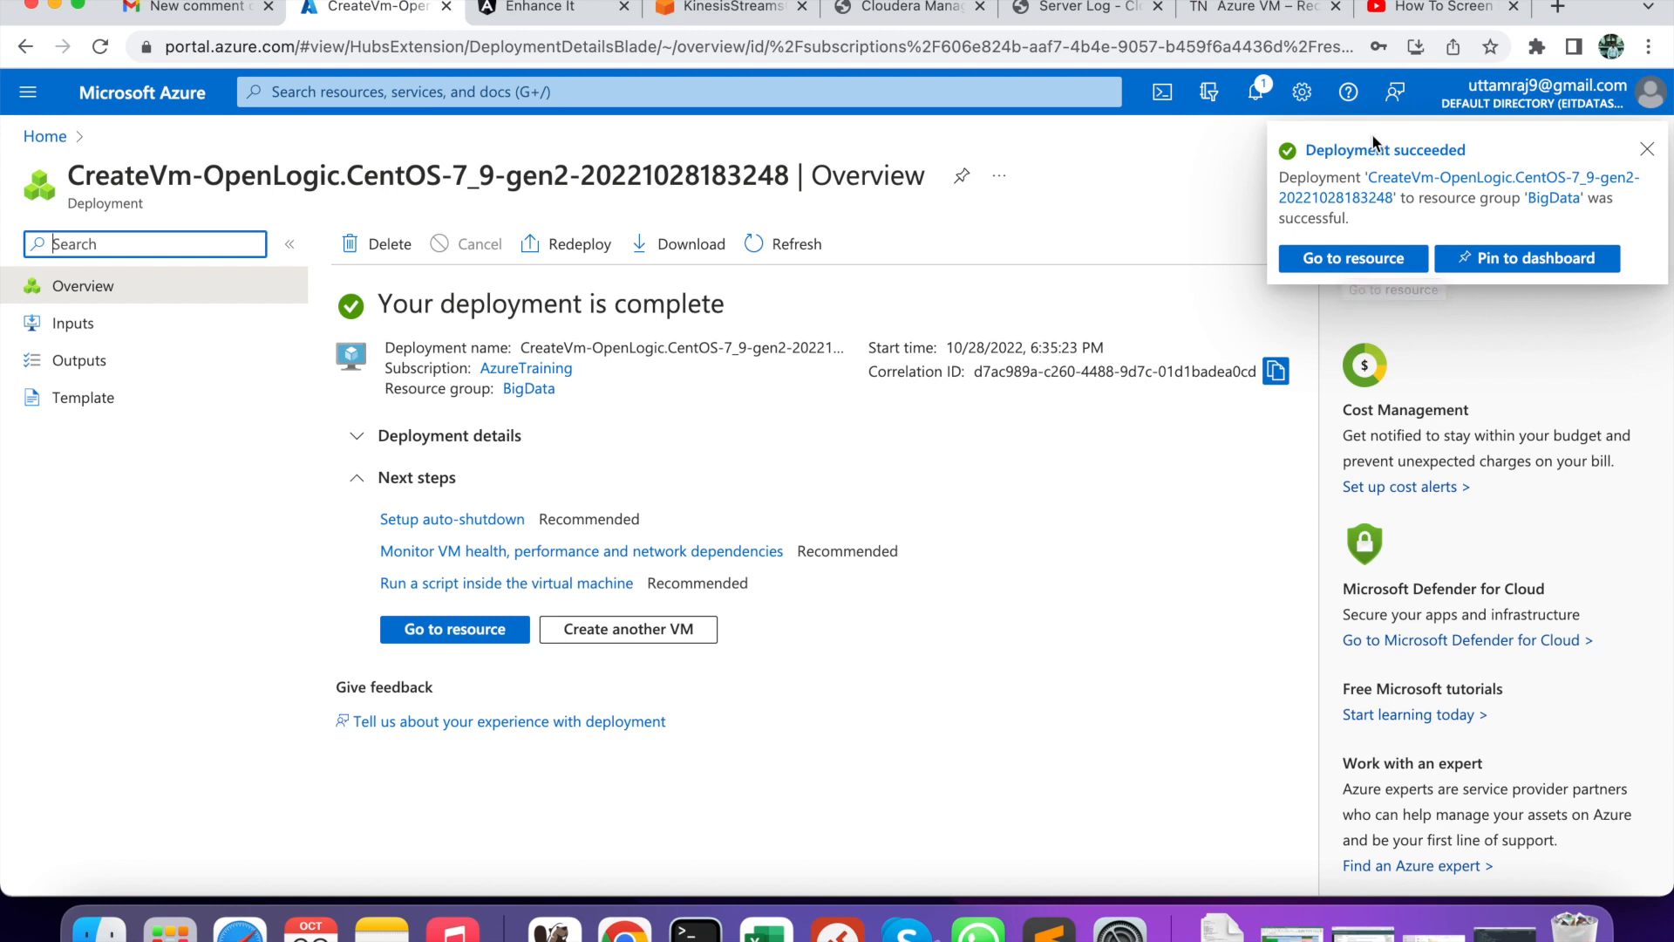
- Open the deployed CDPMaster1 and copy its public IP 4.227.242.50 for use in Terminal
click(1336, 255)
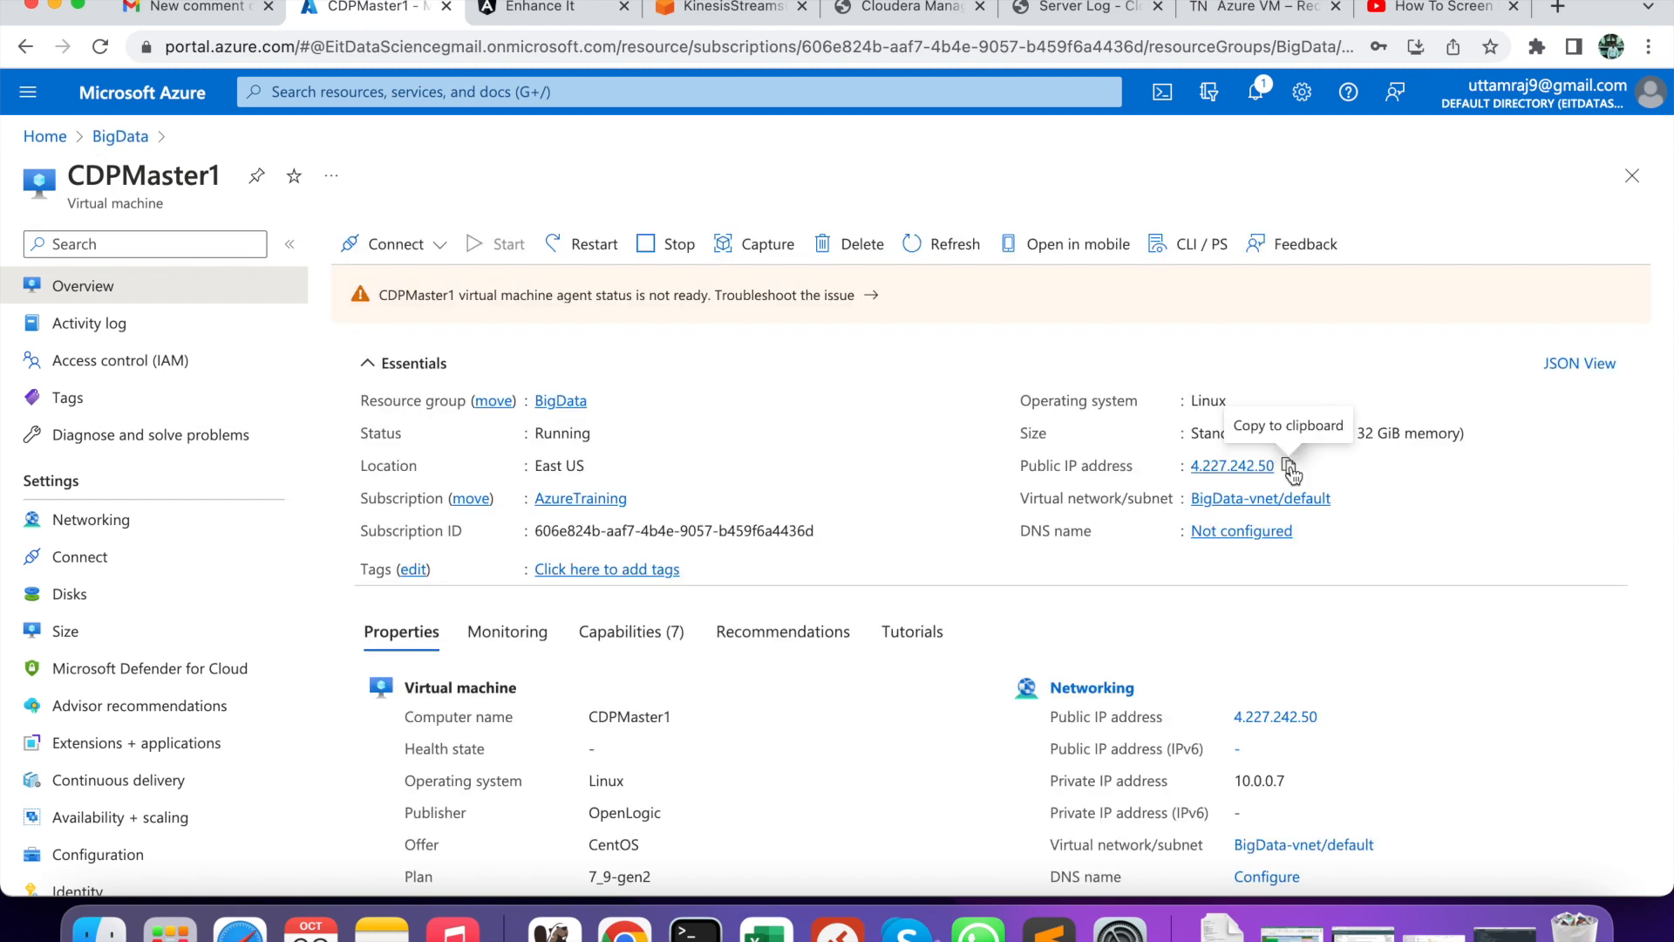
click(1290, 468)
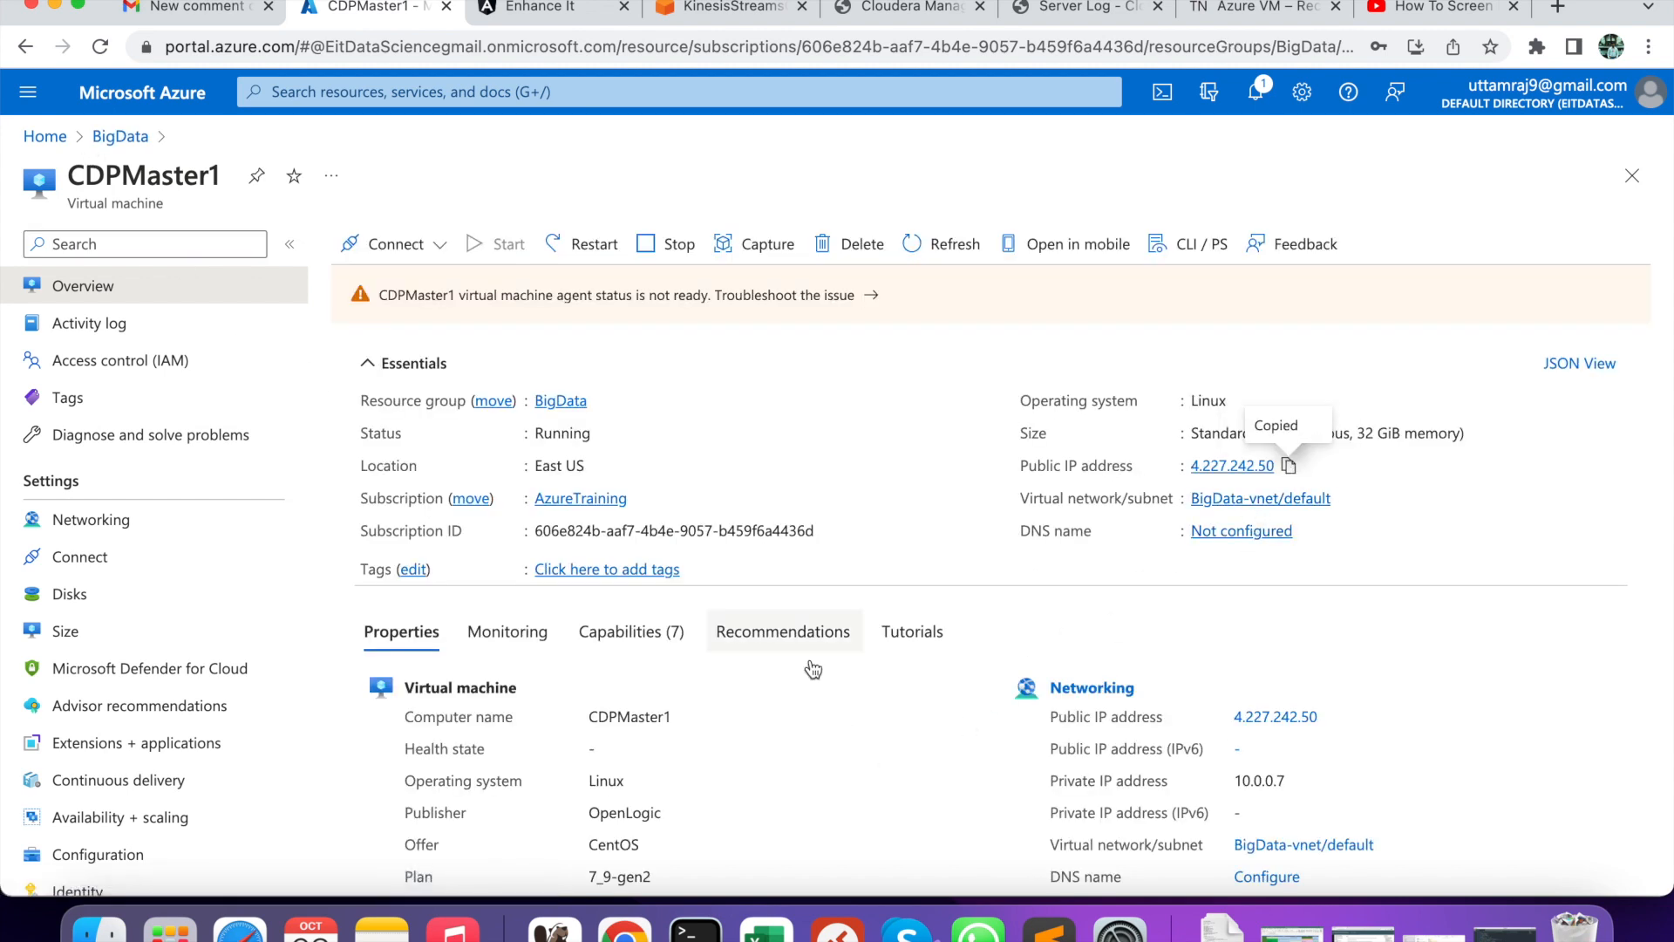
click(695, 930)
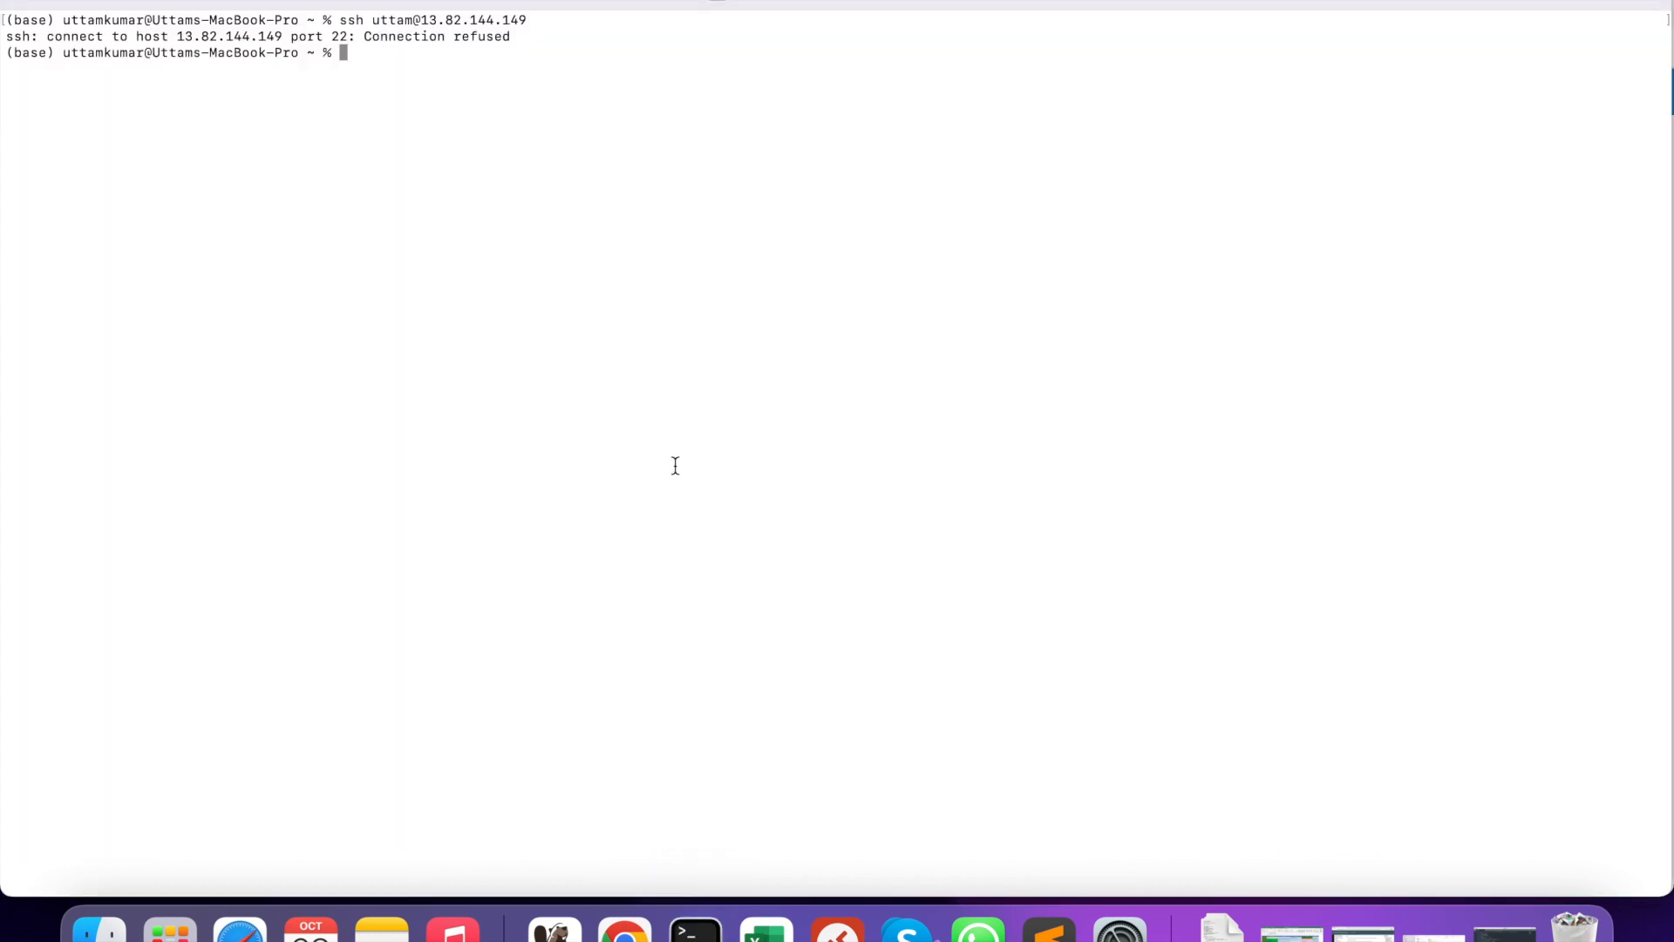
- SSH into 4.227.242.50 as the admin user, accept the fingerprint, log in and run ls
key(super+k)
text(ssh )
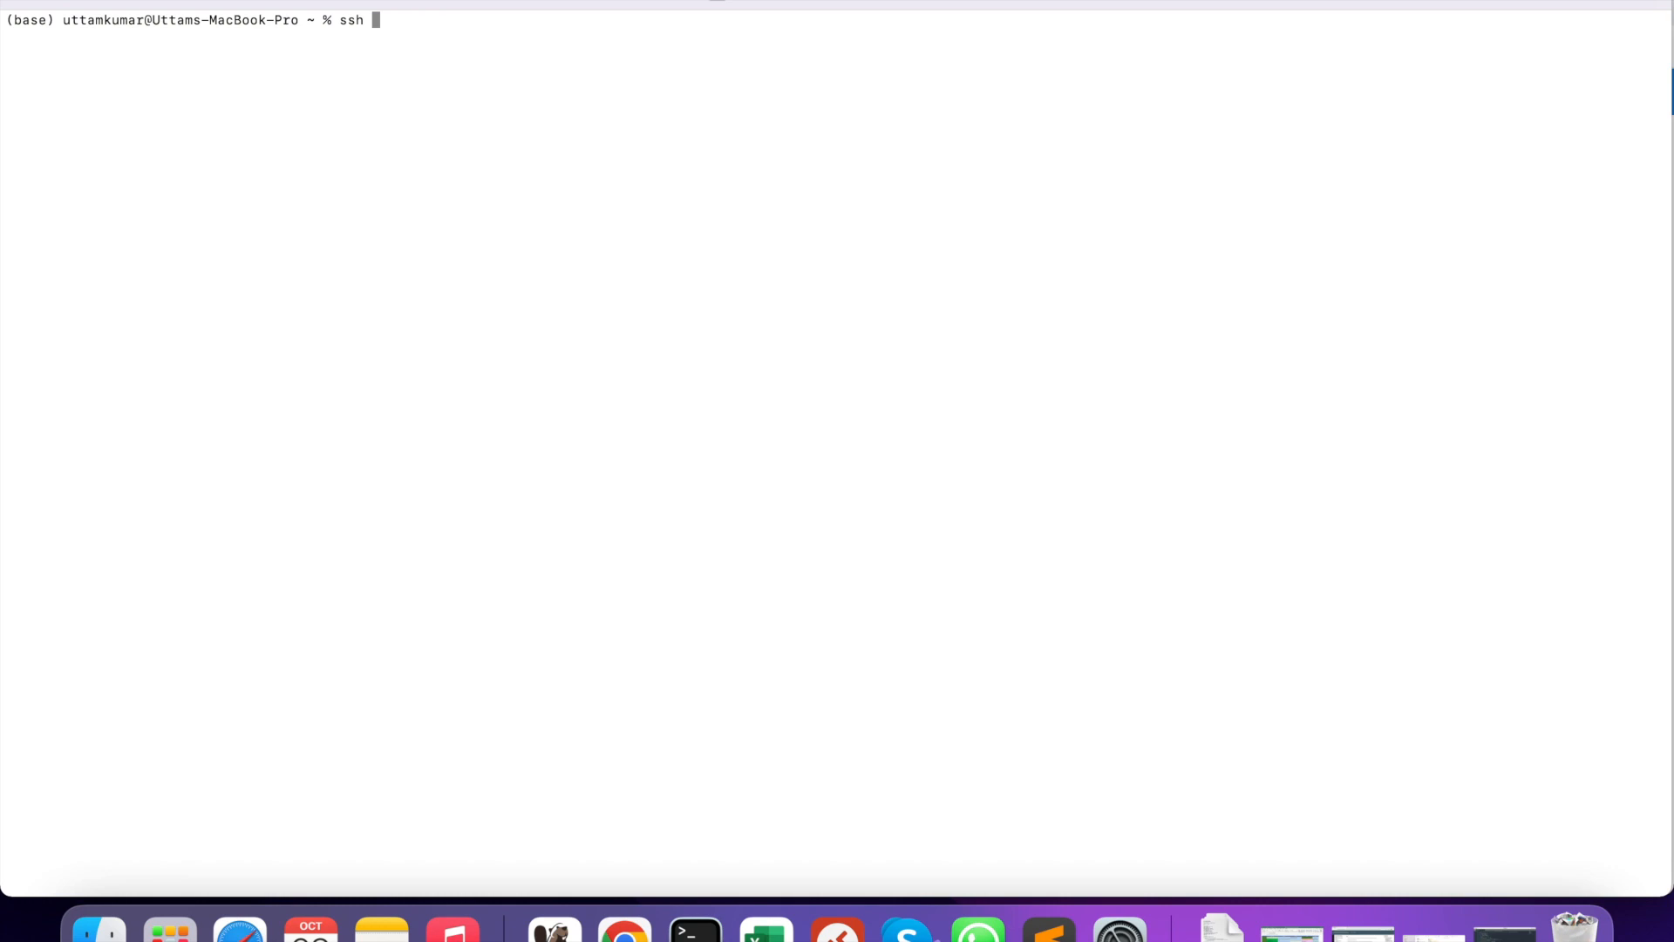
text(uttam@)
right_click(437, 256)
click(464, 299)
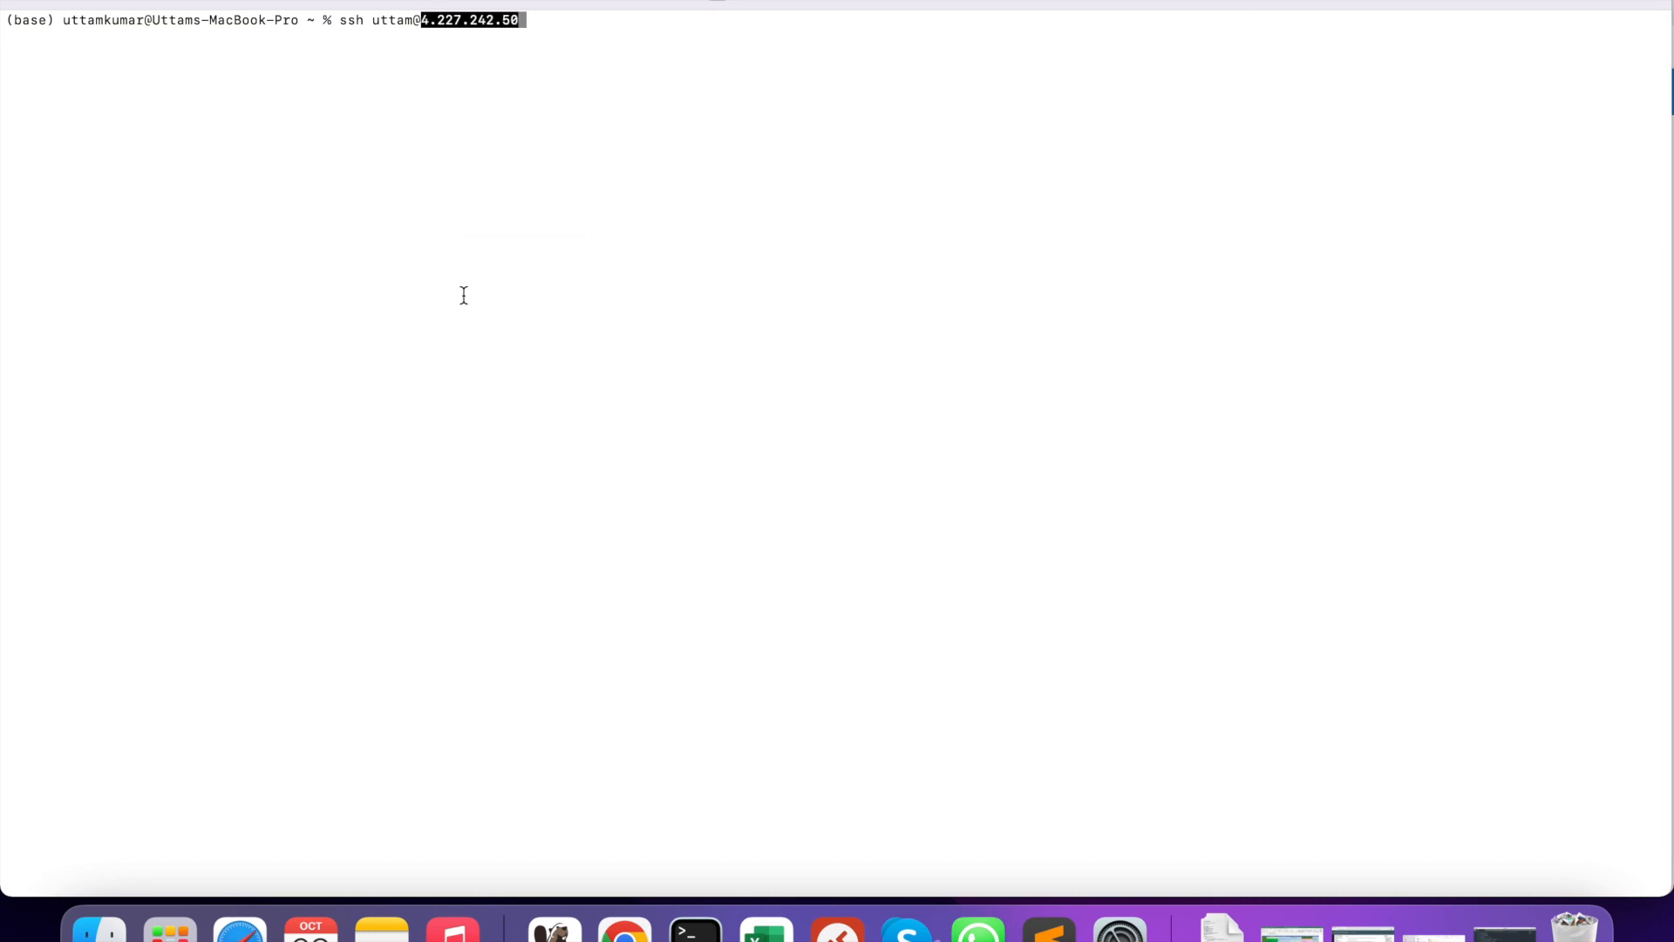
key(Return)
text(yes)
key(Return)
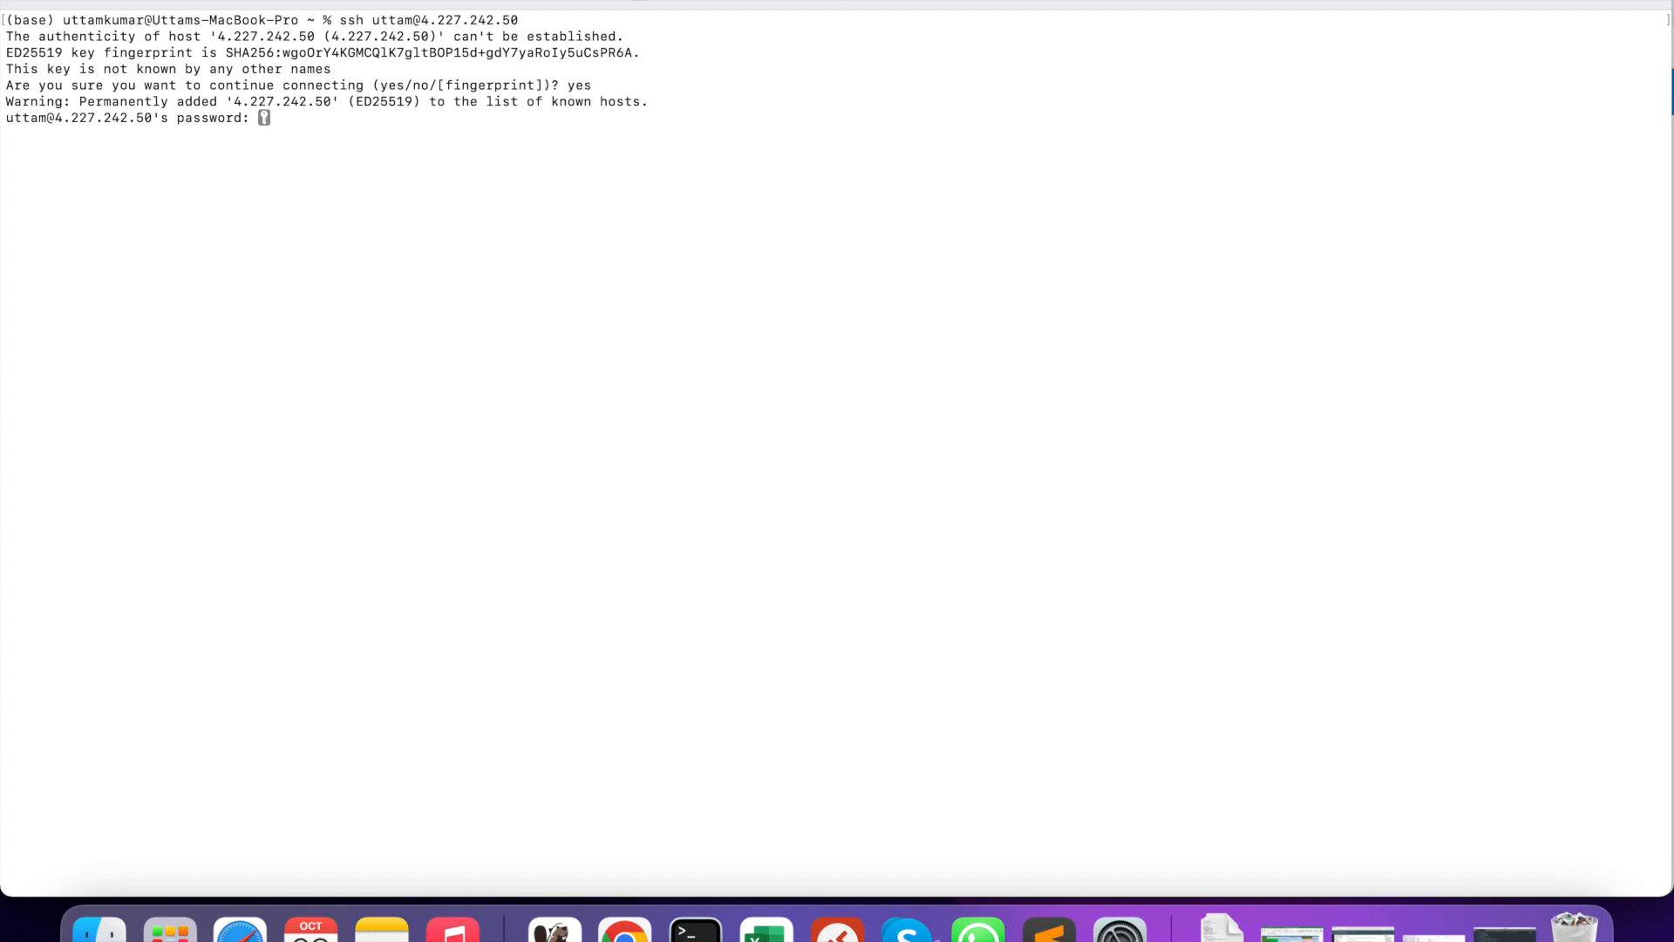
key(Return)
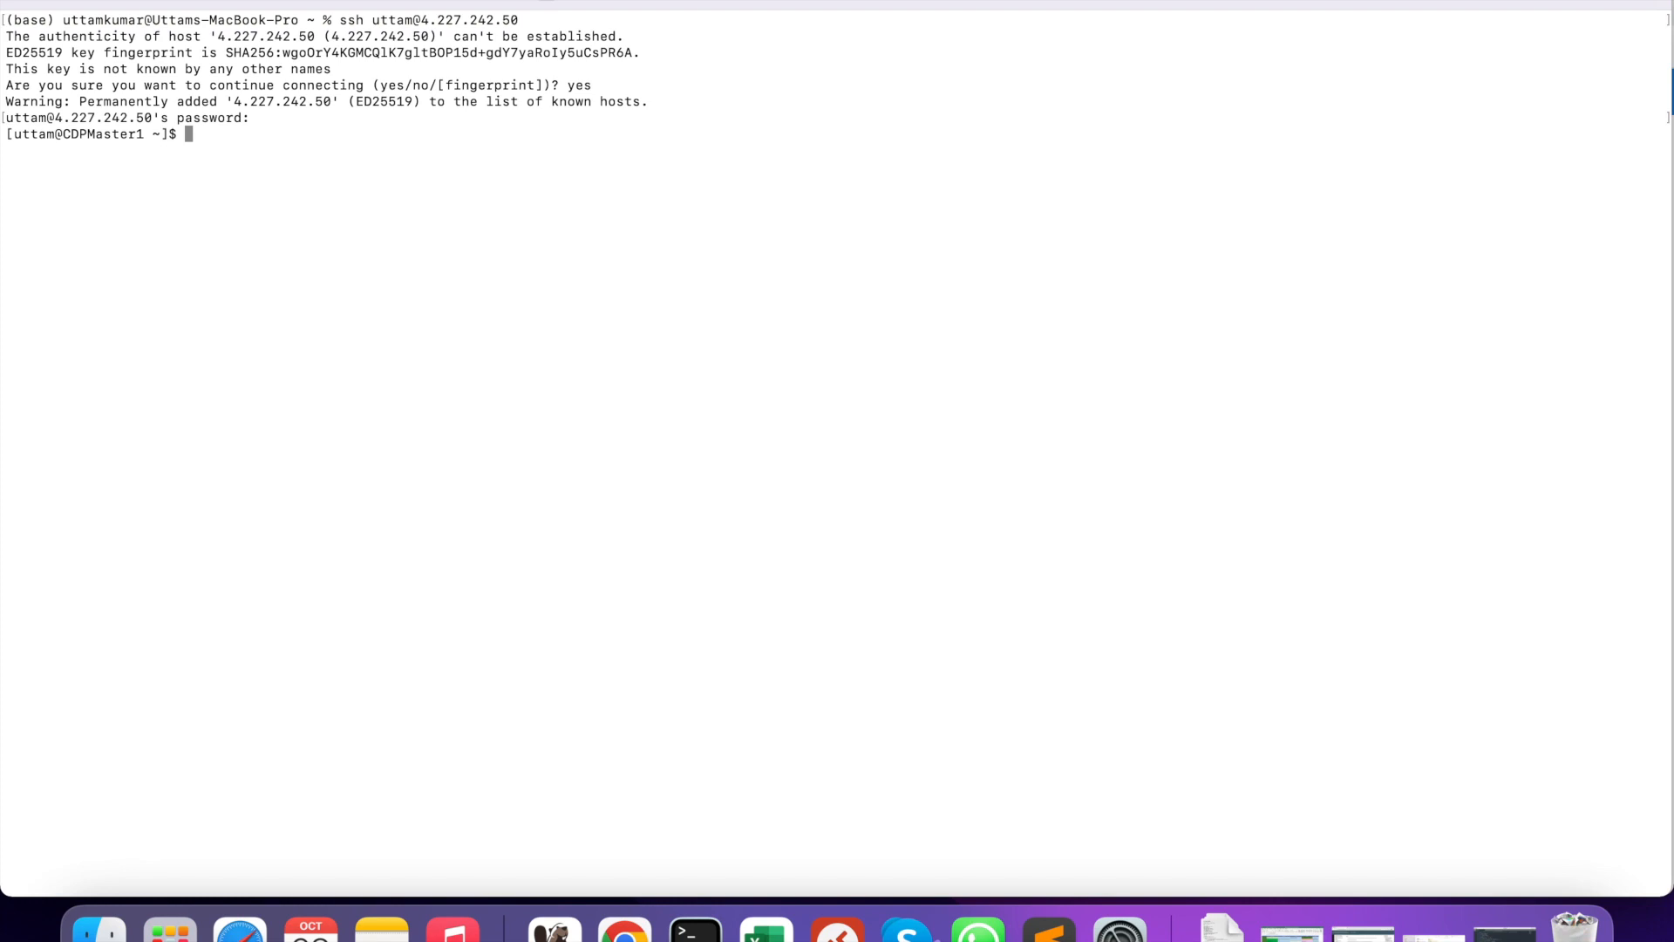
text(ls)
key(Return)
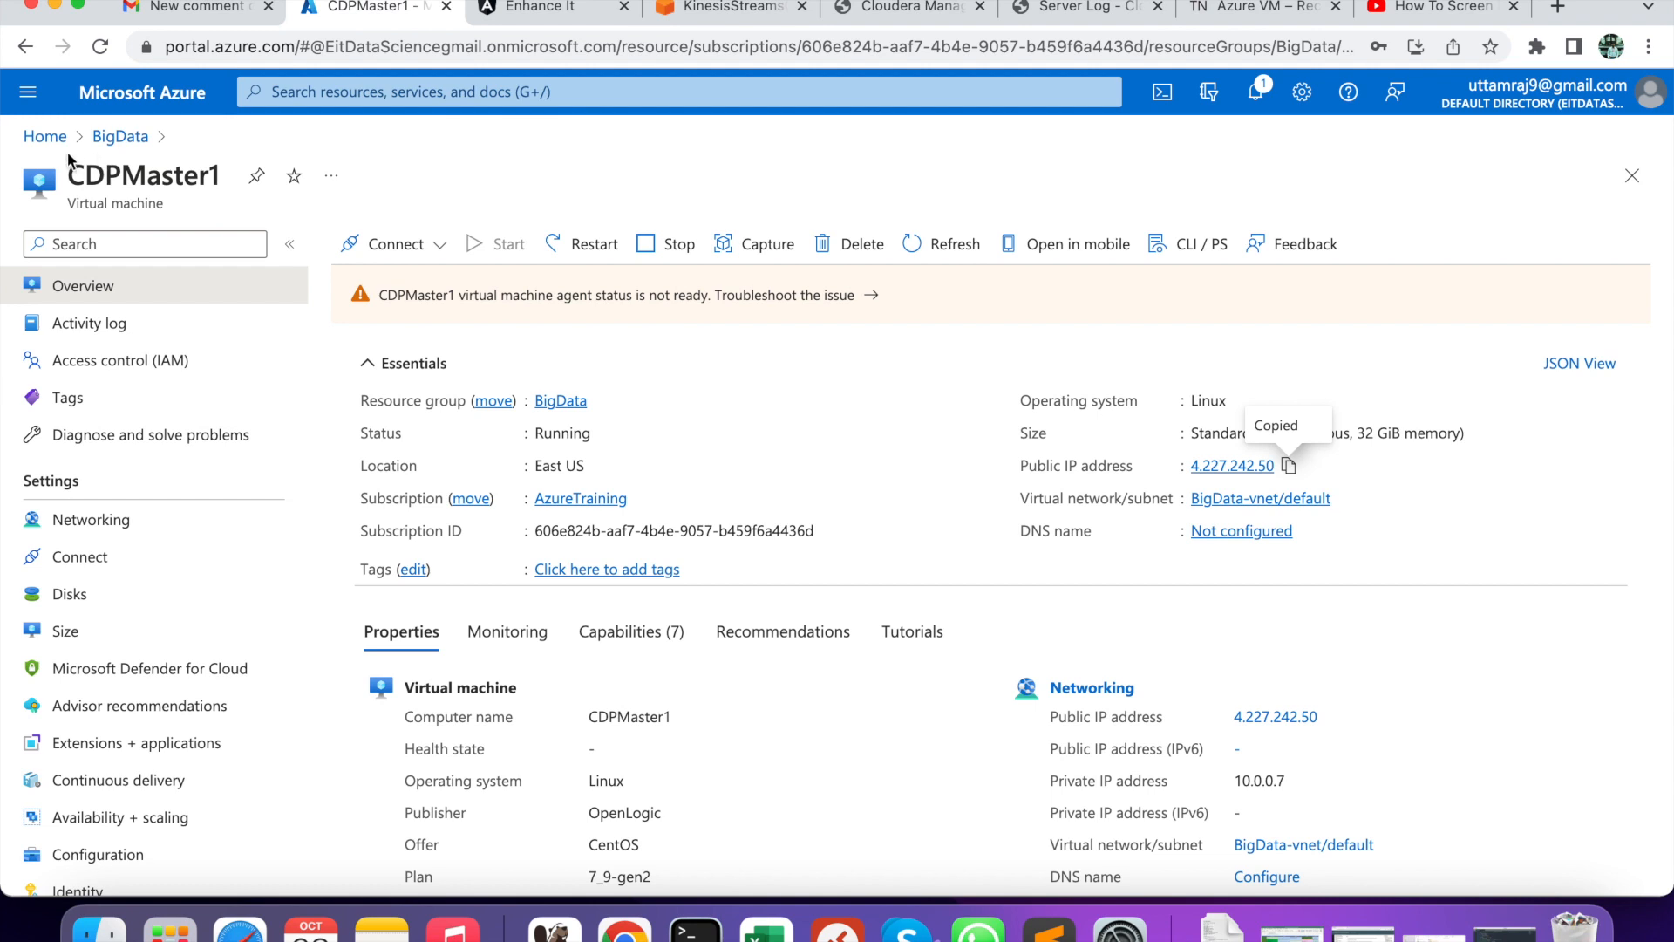
- Return home and begin another Azure virtual machine from the Virtual machines page
click(50, 143)
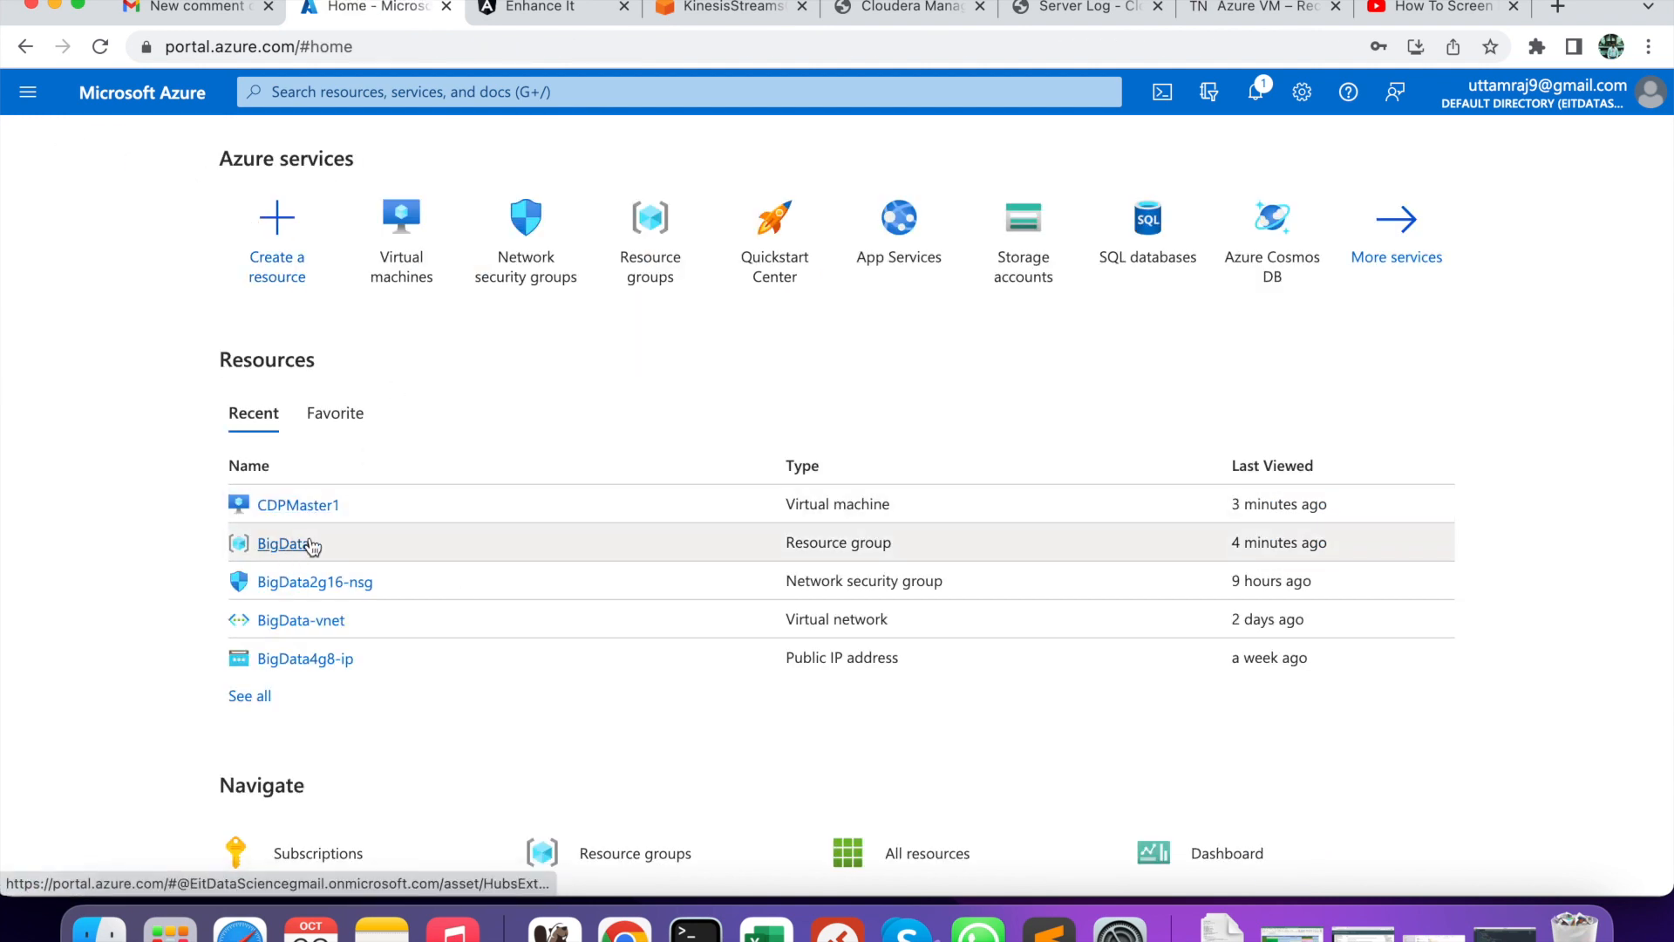
click(399, 220)
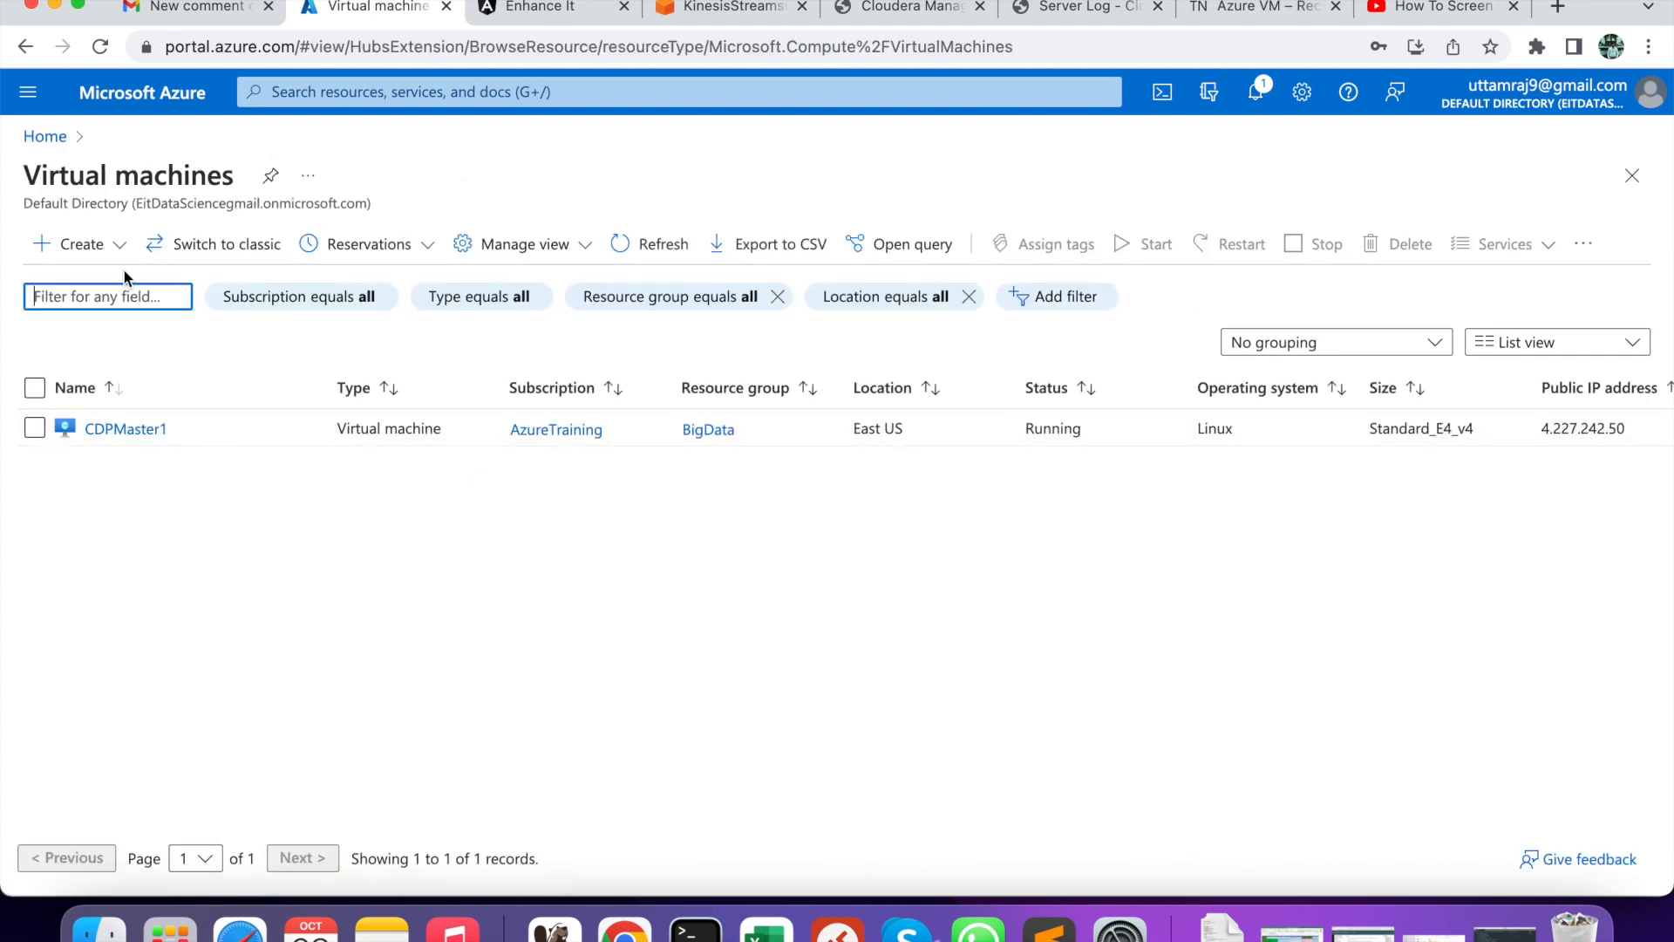
click(79, 244)
click(90, 299)
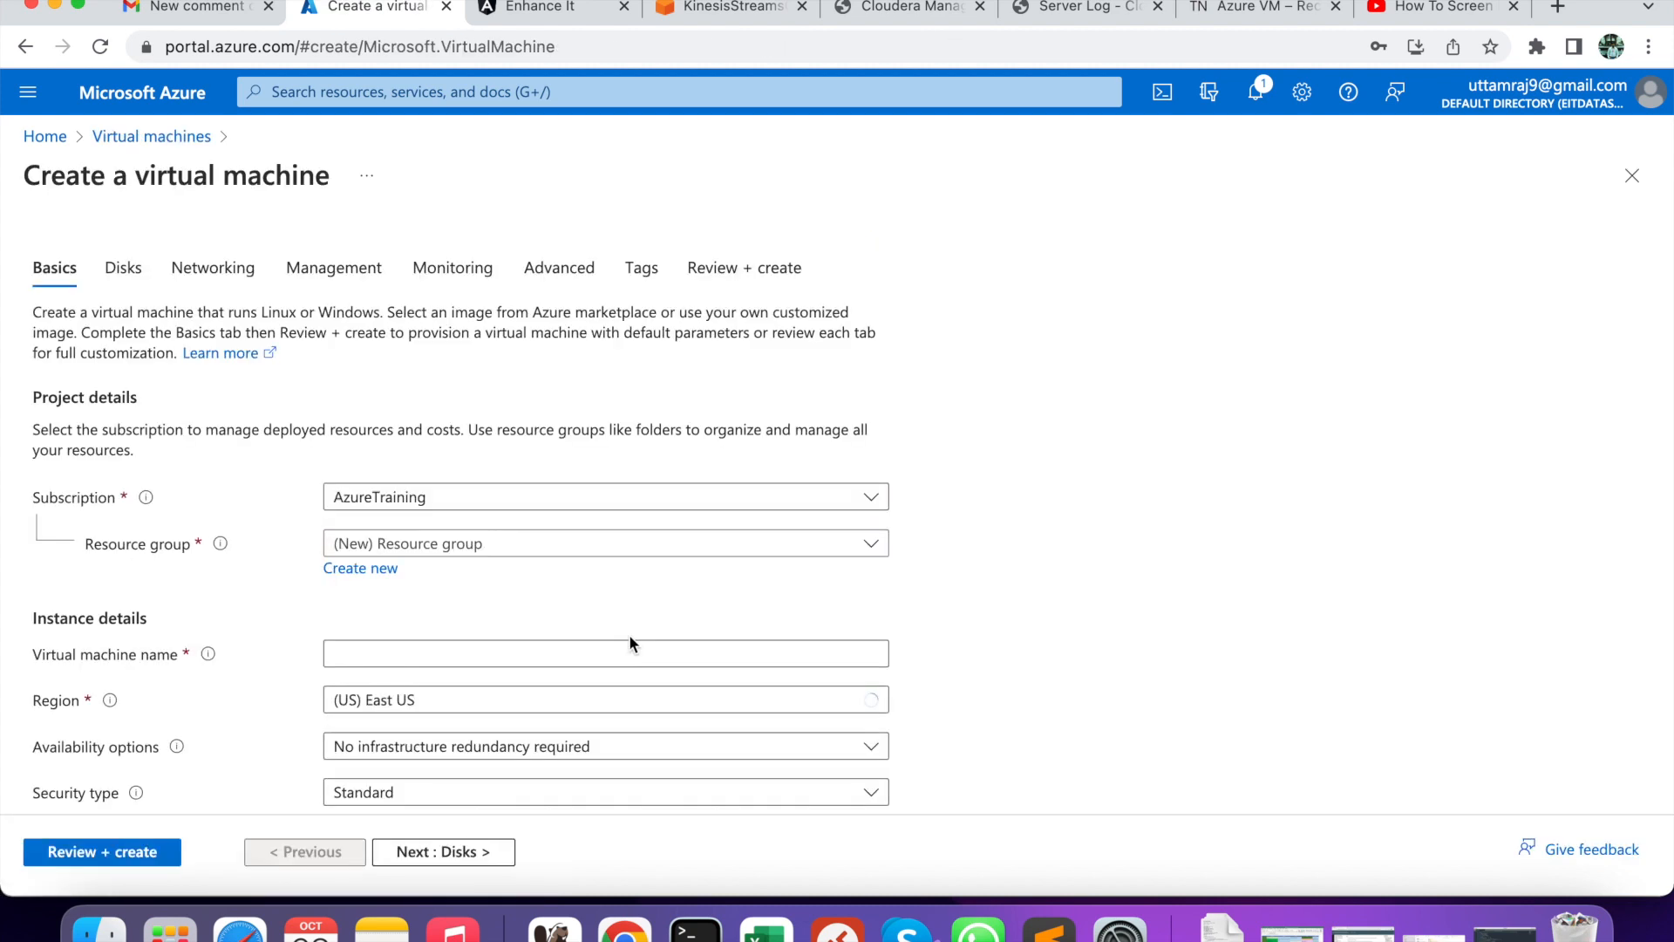
scroll(620, 592, down, 2)
scroll(619, 585, down, 1)
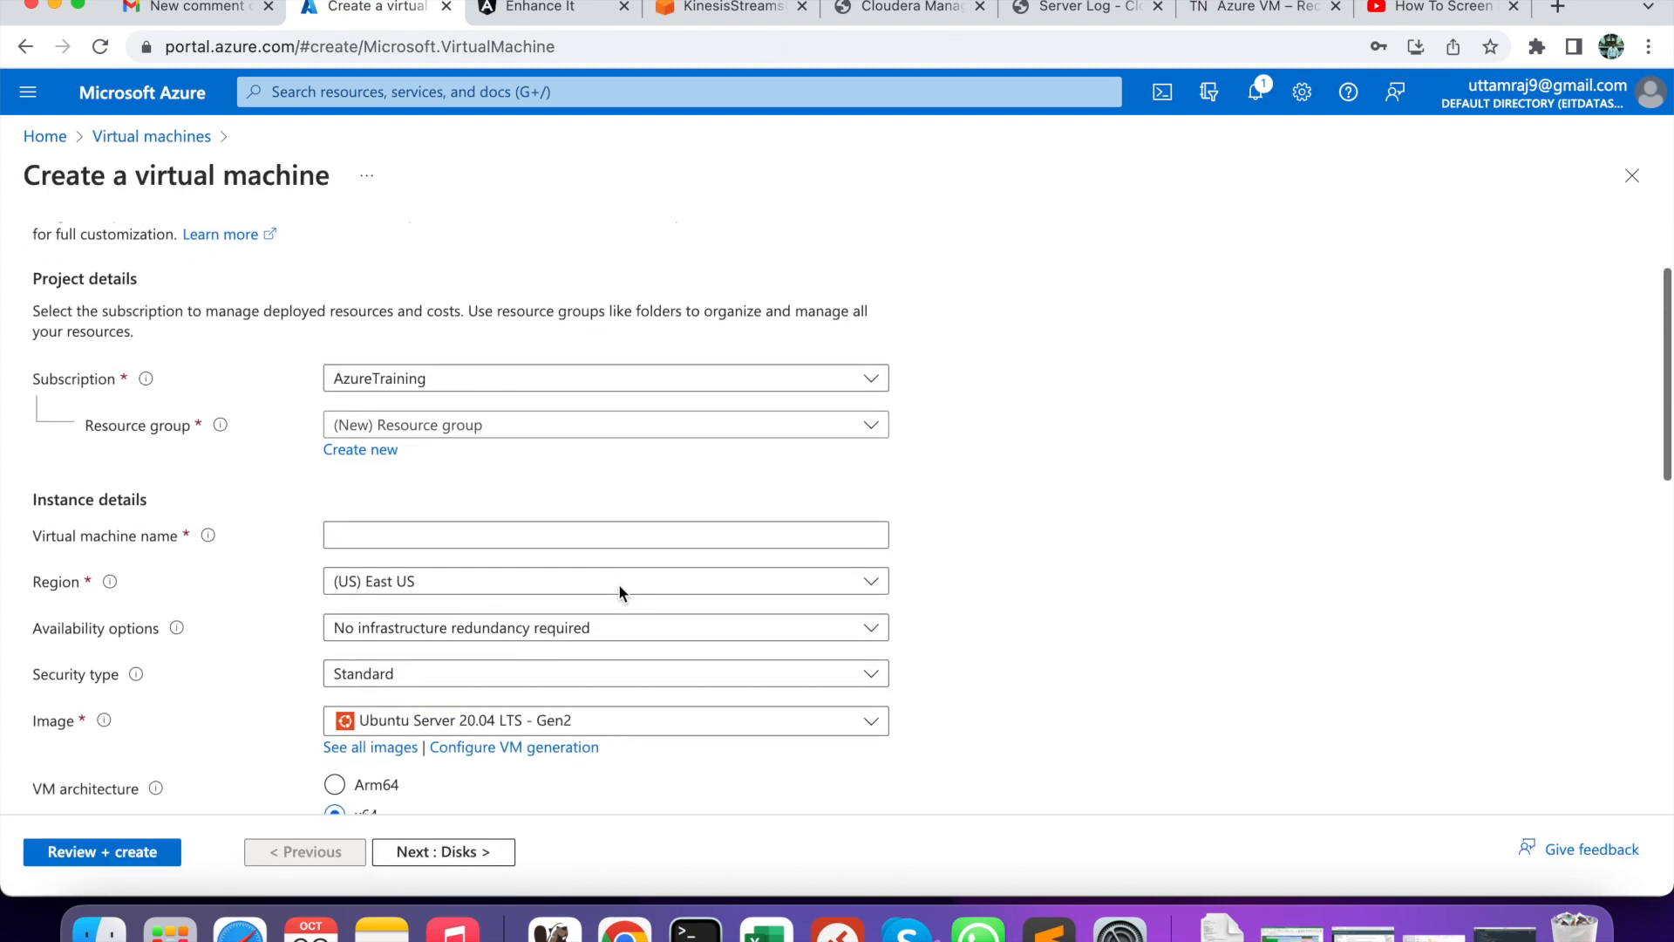
- Set resource group BigData, the CentOS-based 7.9 - Gen2 image, and name CDPMaster1
click(544, 420)
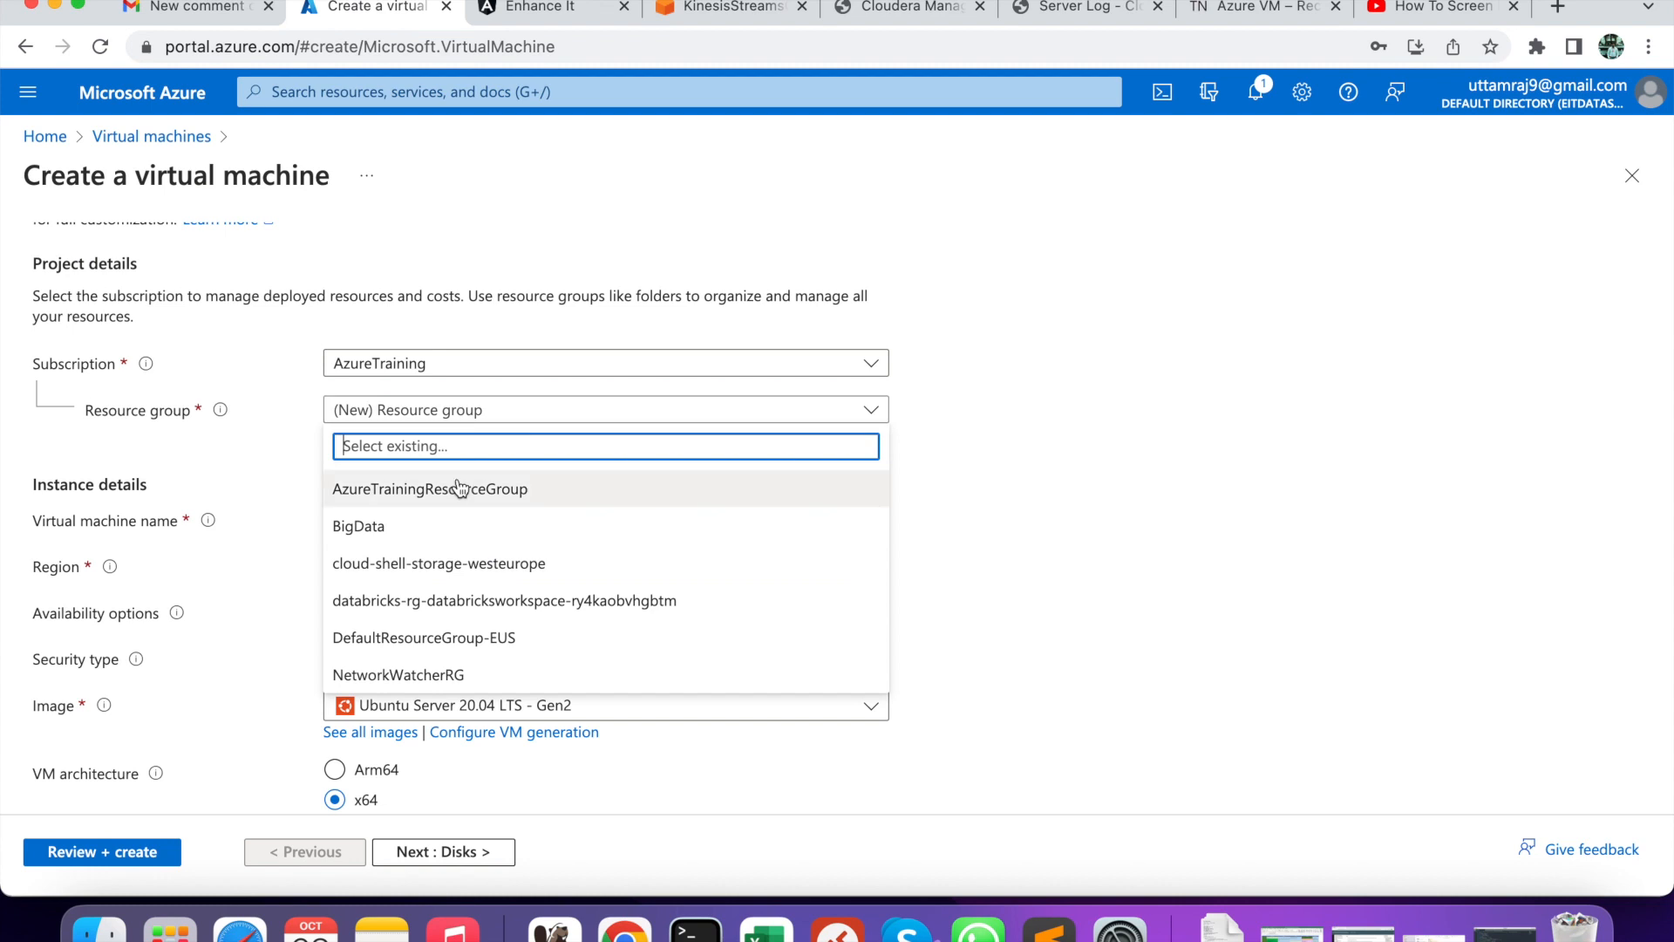
click(410, 527)
scroll(538, 486, down, 1)
scroll(540, 494, down, 1)
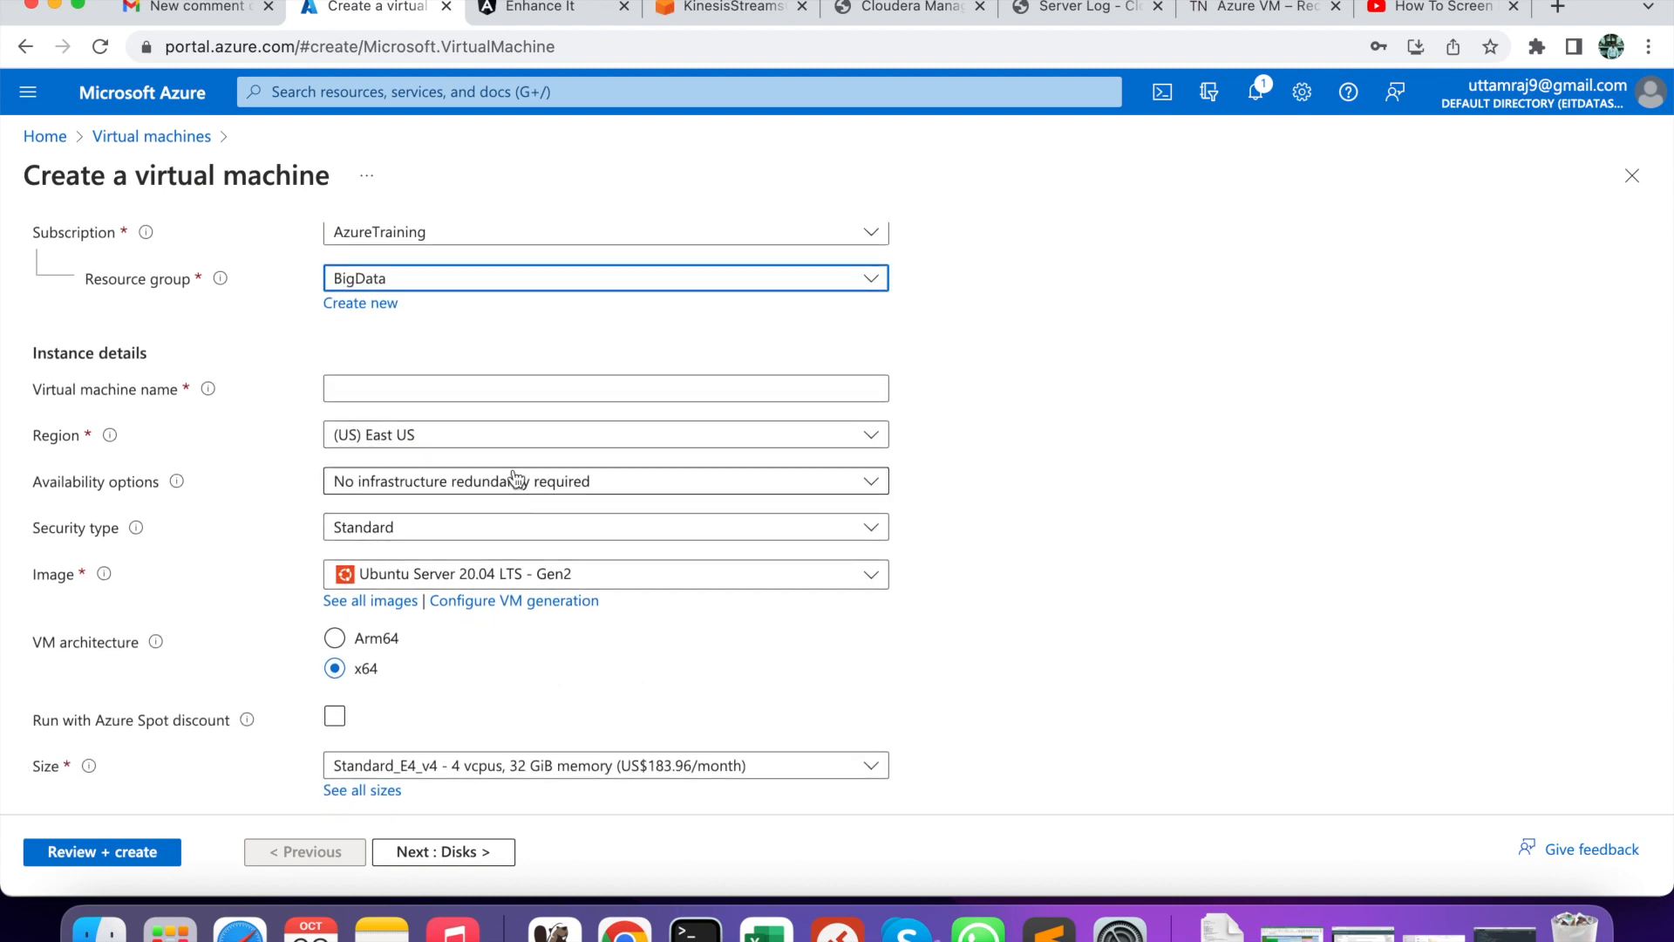
scroll(276, 475, down, 2)
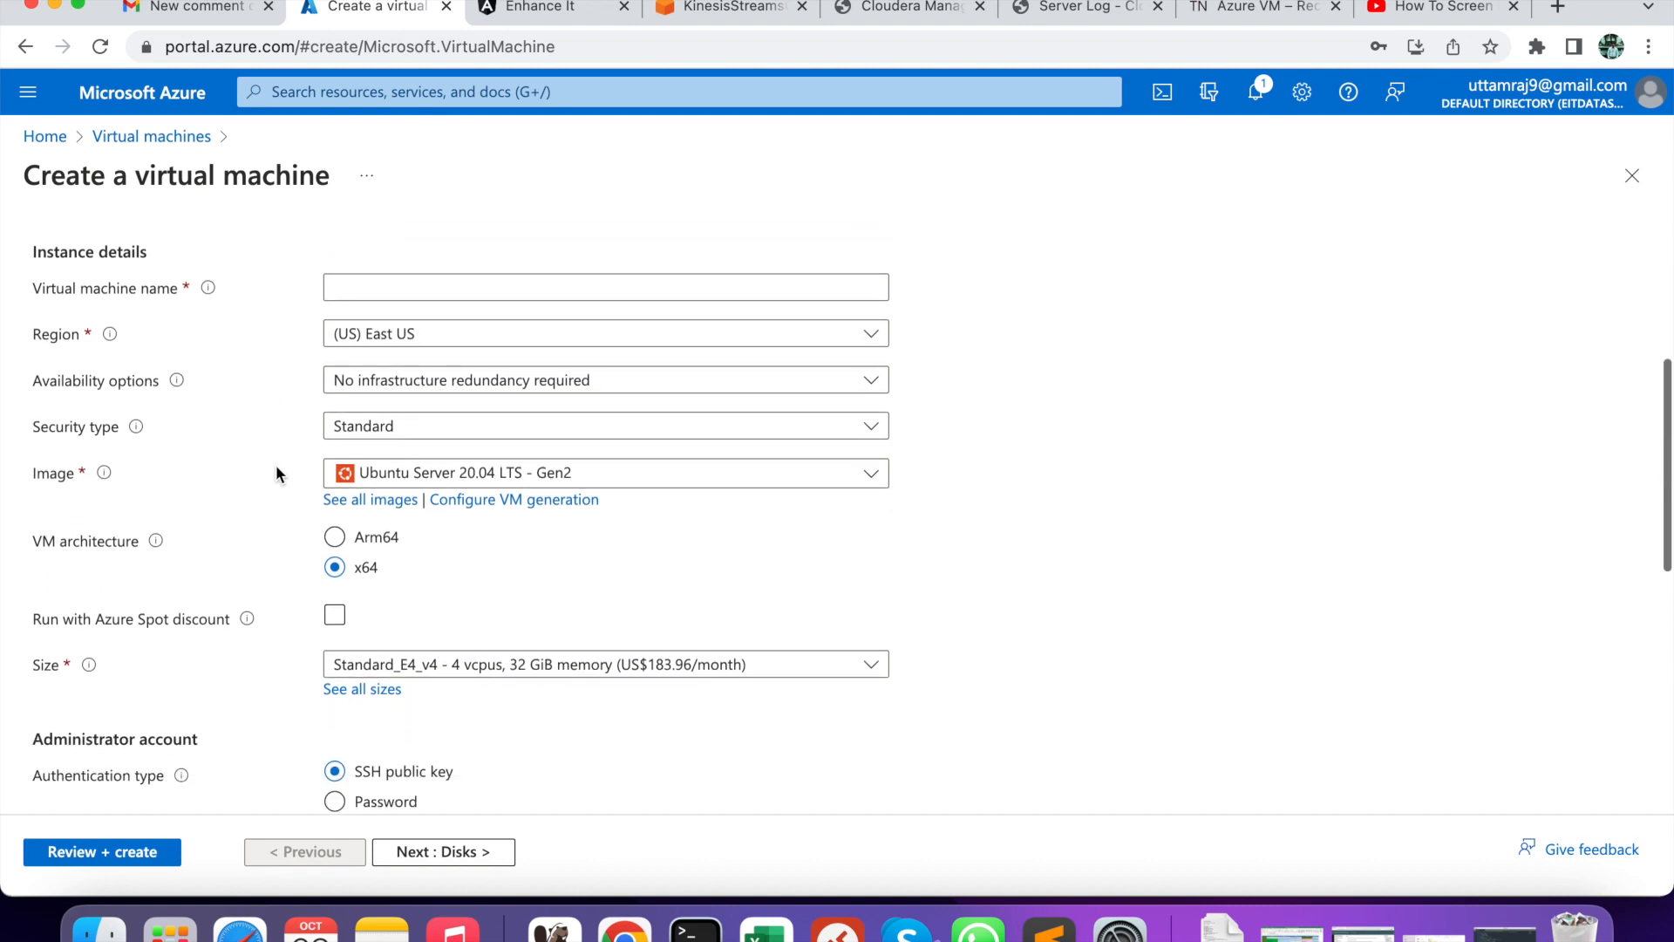
click(450, 469)
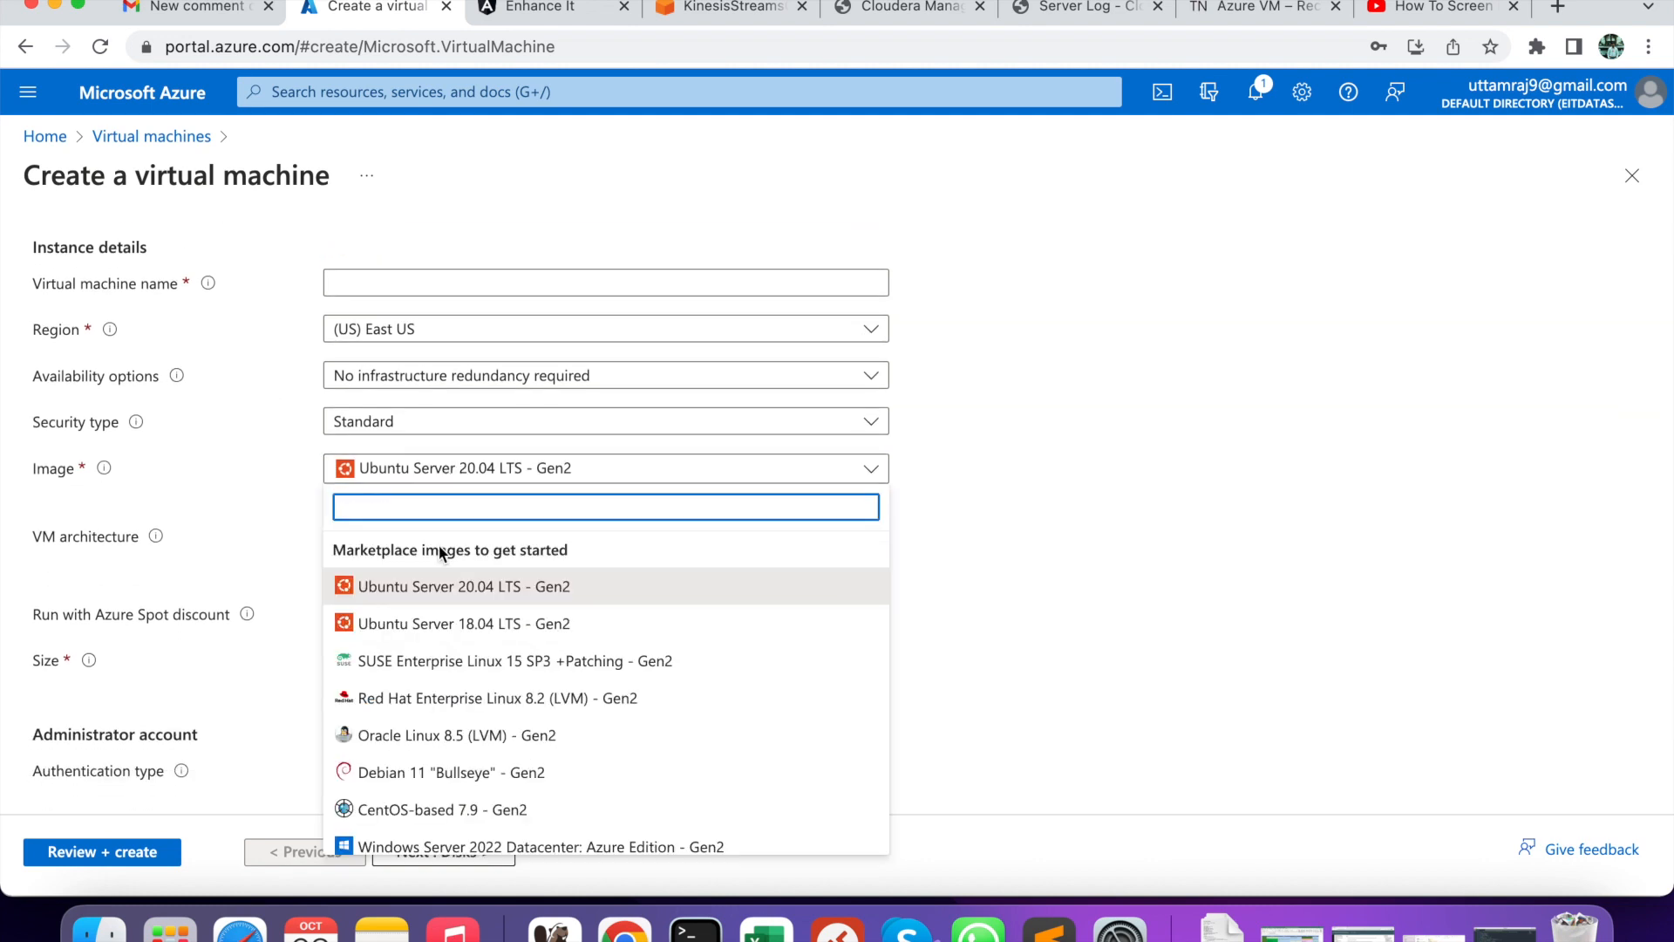
click(439, 811)
click(486, 281)
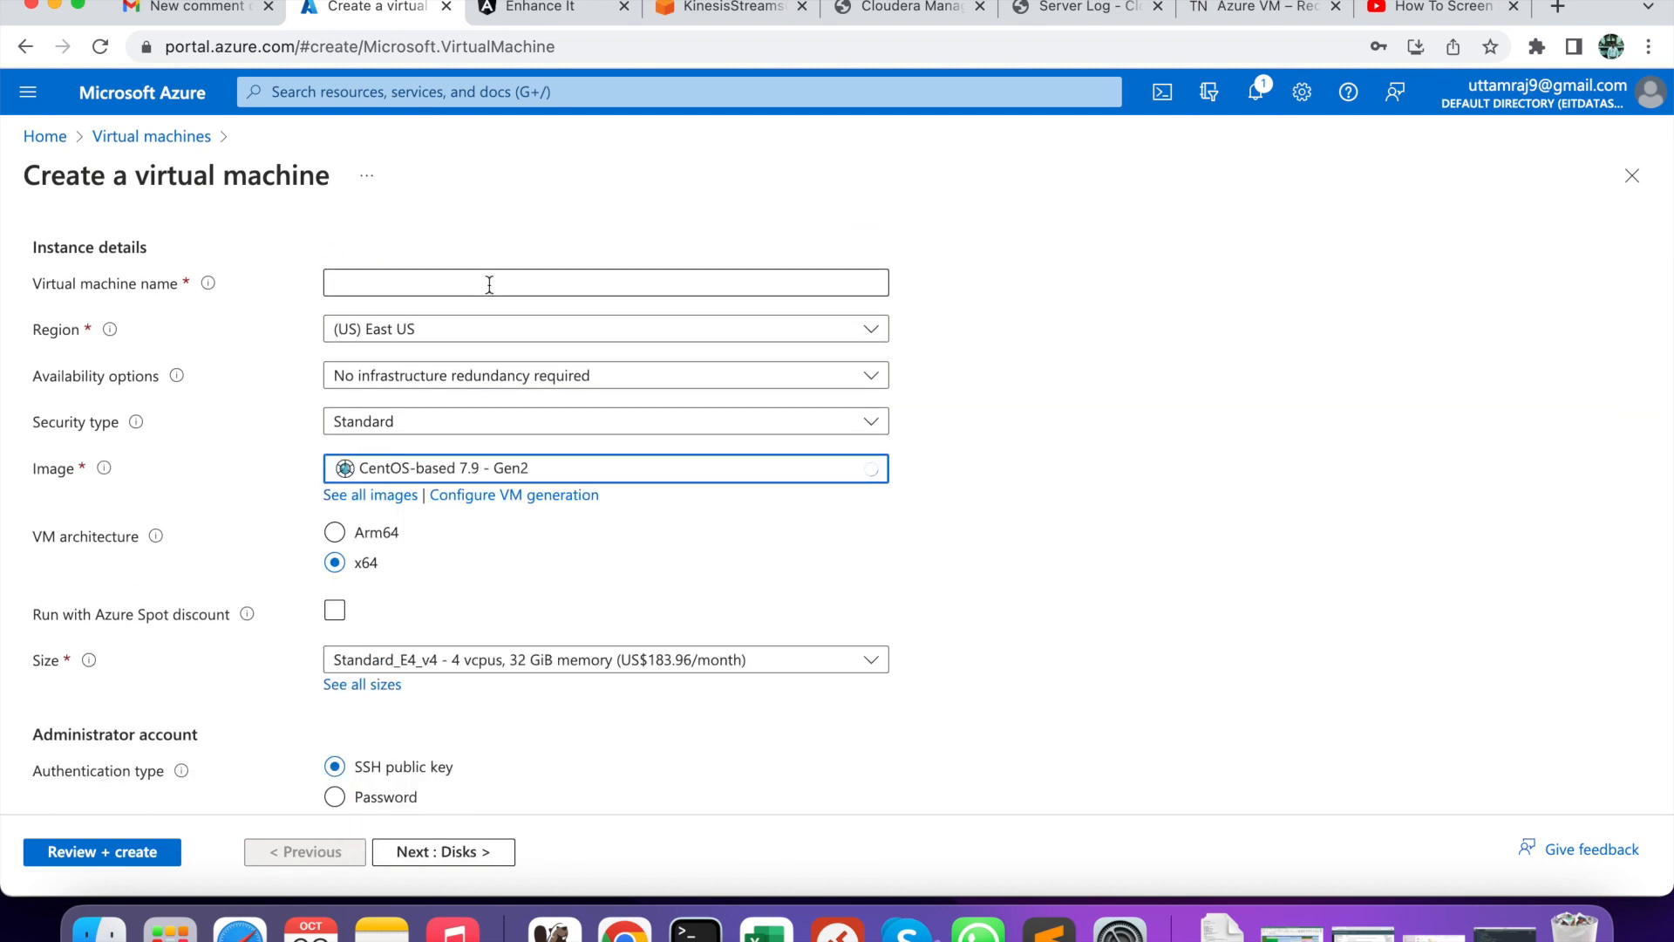
click(495, 332)
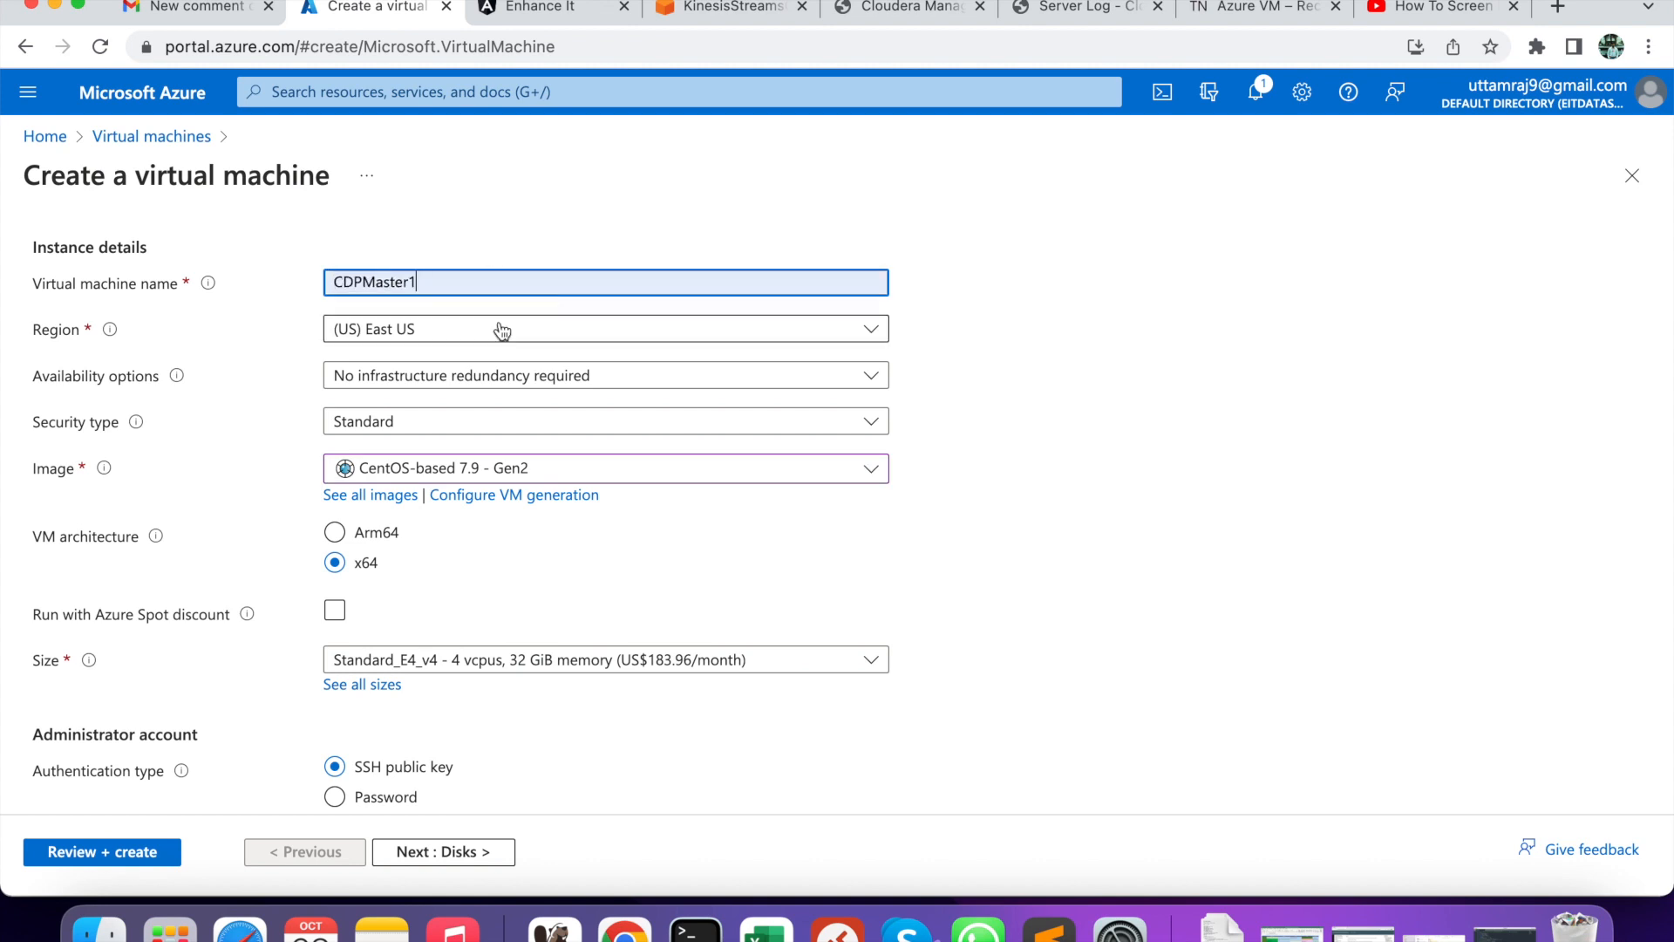
- Rename the VM from CDPMaster1 to CDPWorker1
key(Left)
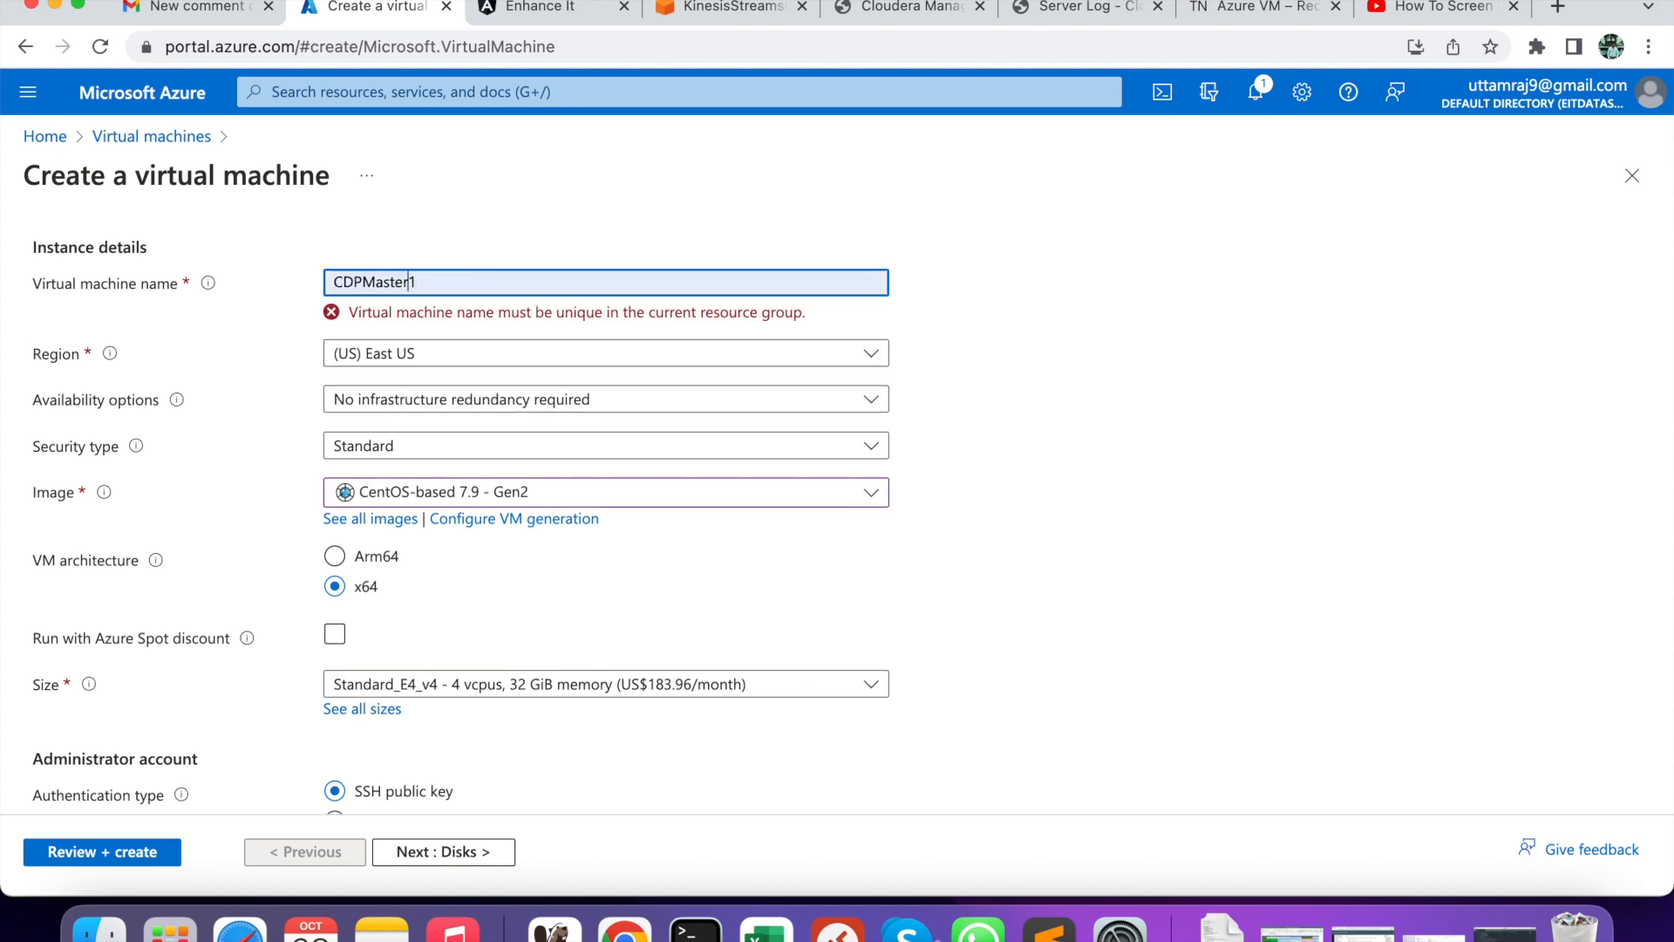
key(BackSpace)
key(BackSpace)
key(BackSpace)
key(BackSpace)
key(BackSpace)
key(BackSpace)
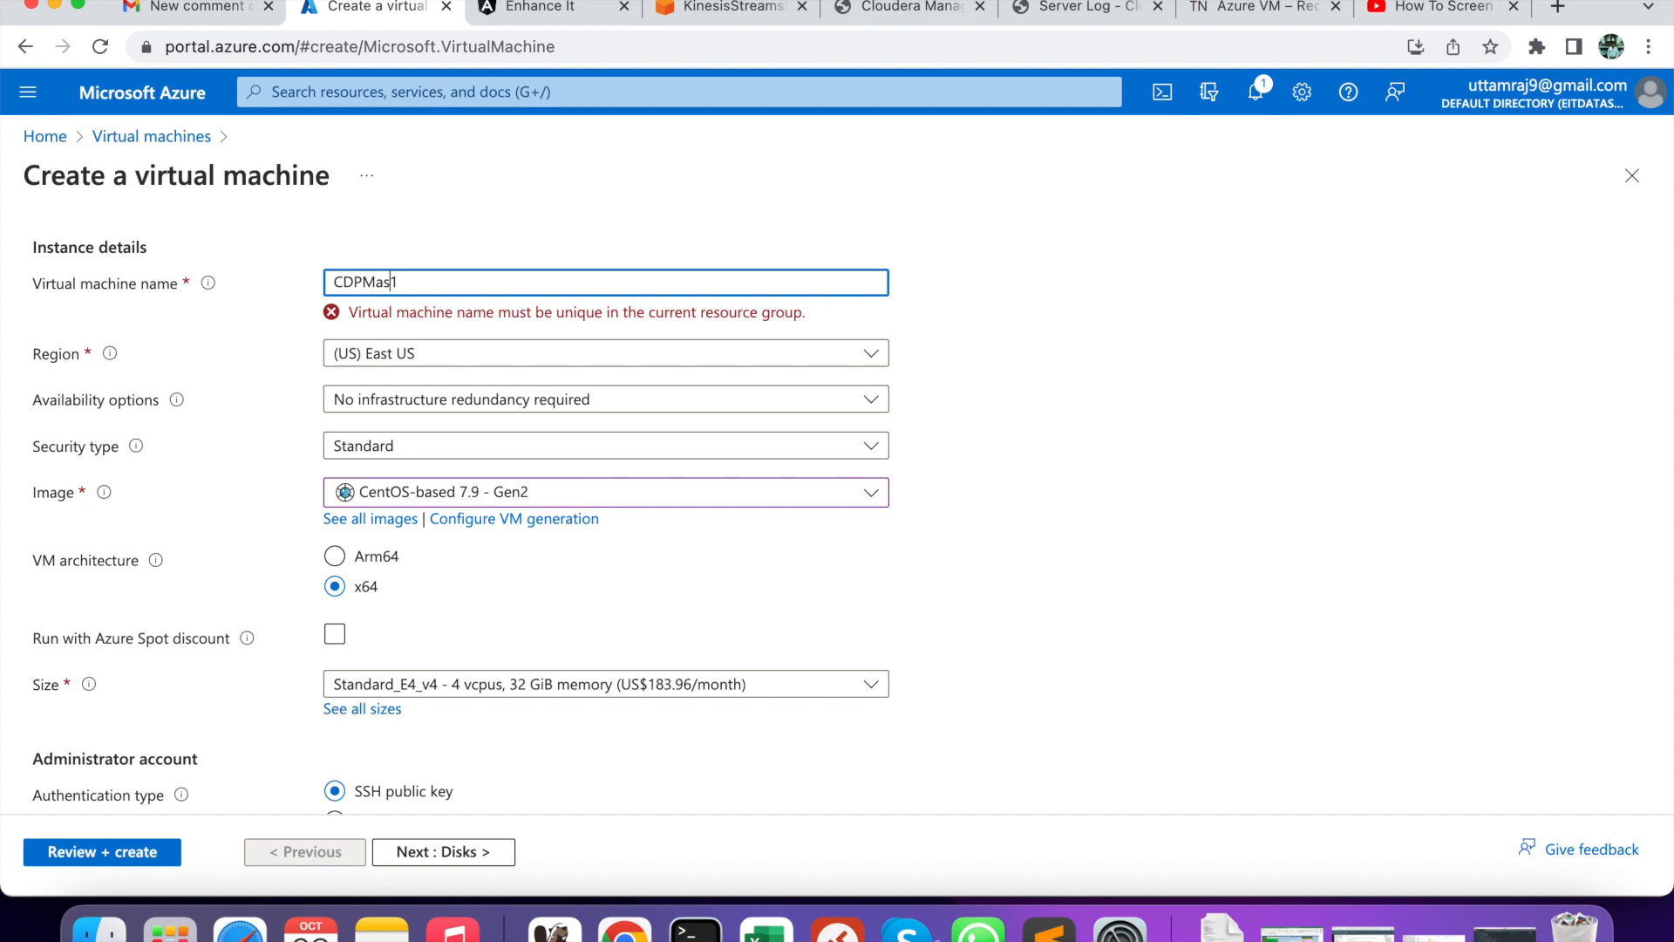
text(Worker)
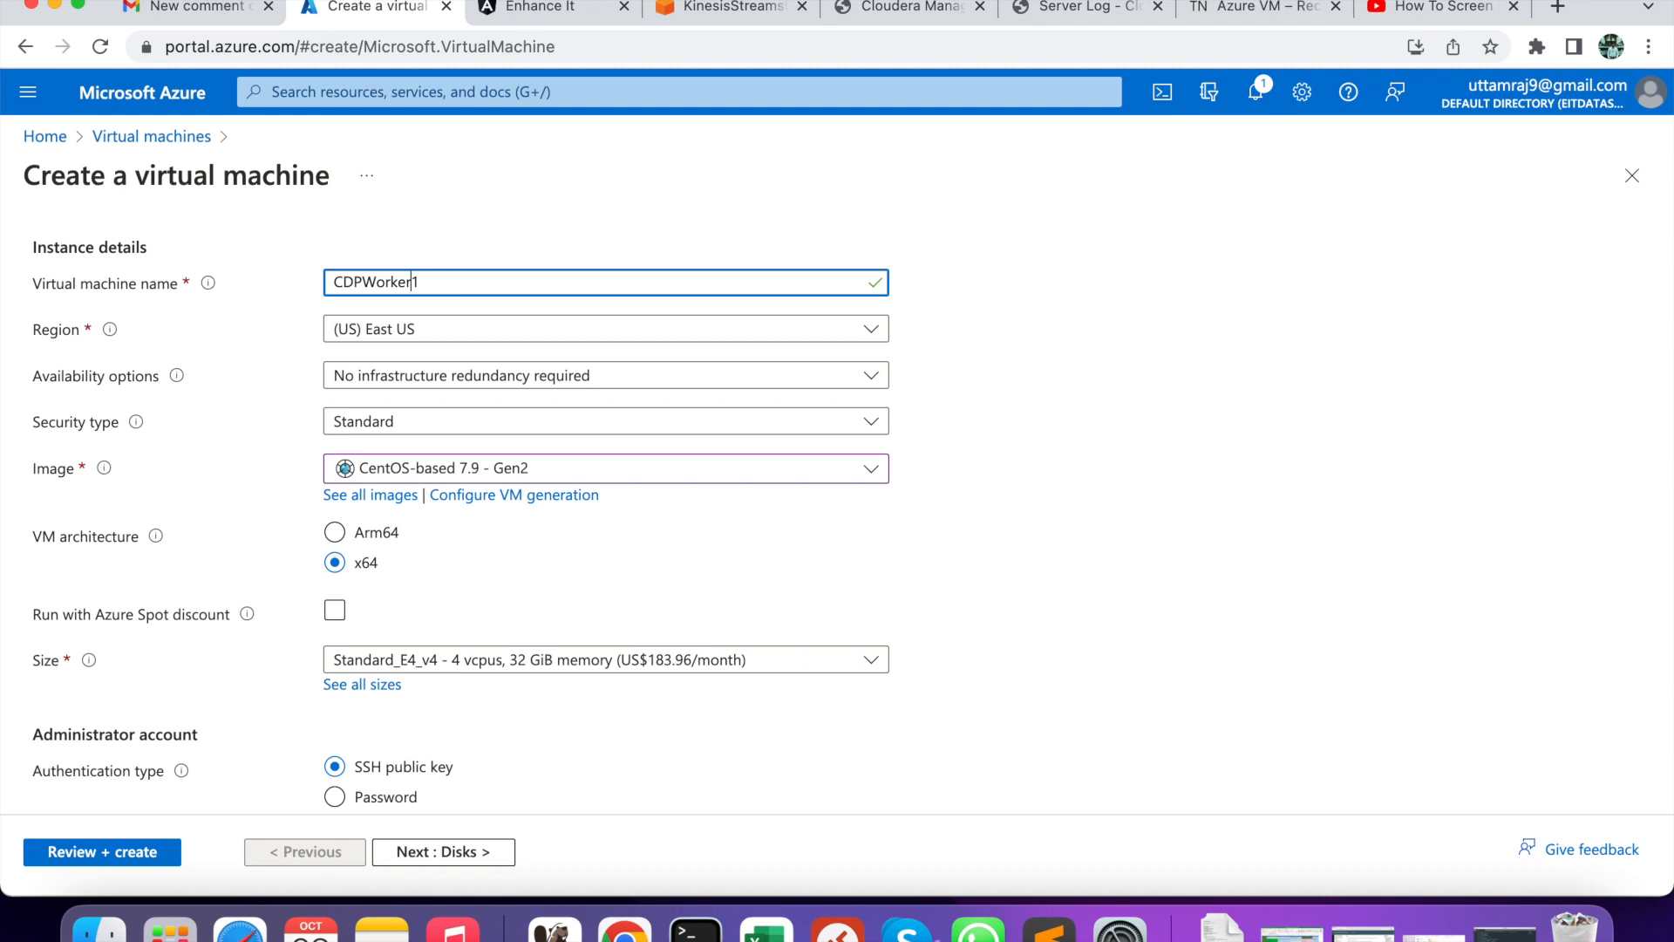
- Choose the Standard_E2as_v4 size and switch to password authentication
scroll(460, 565, down, 3)
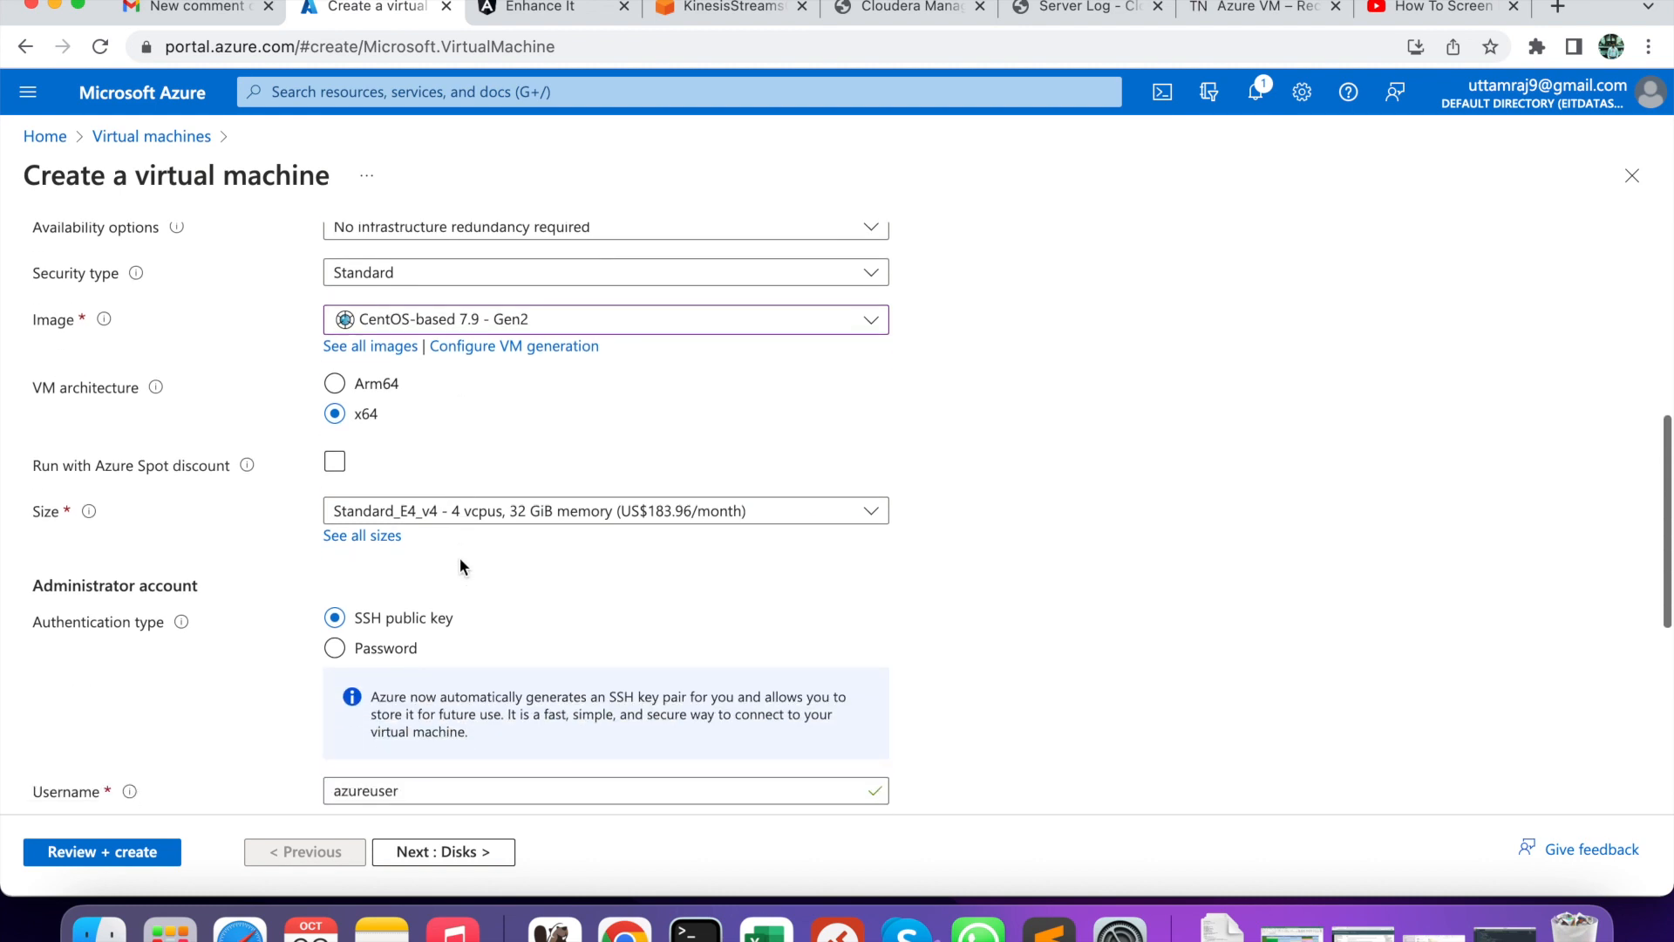
click(534, 521)
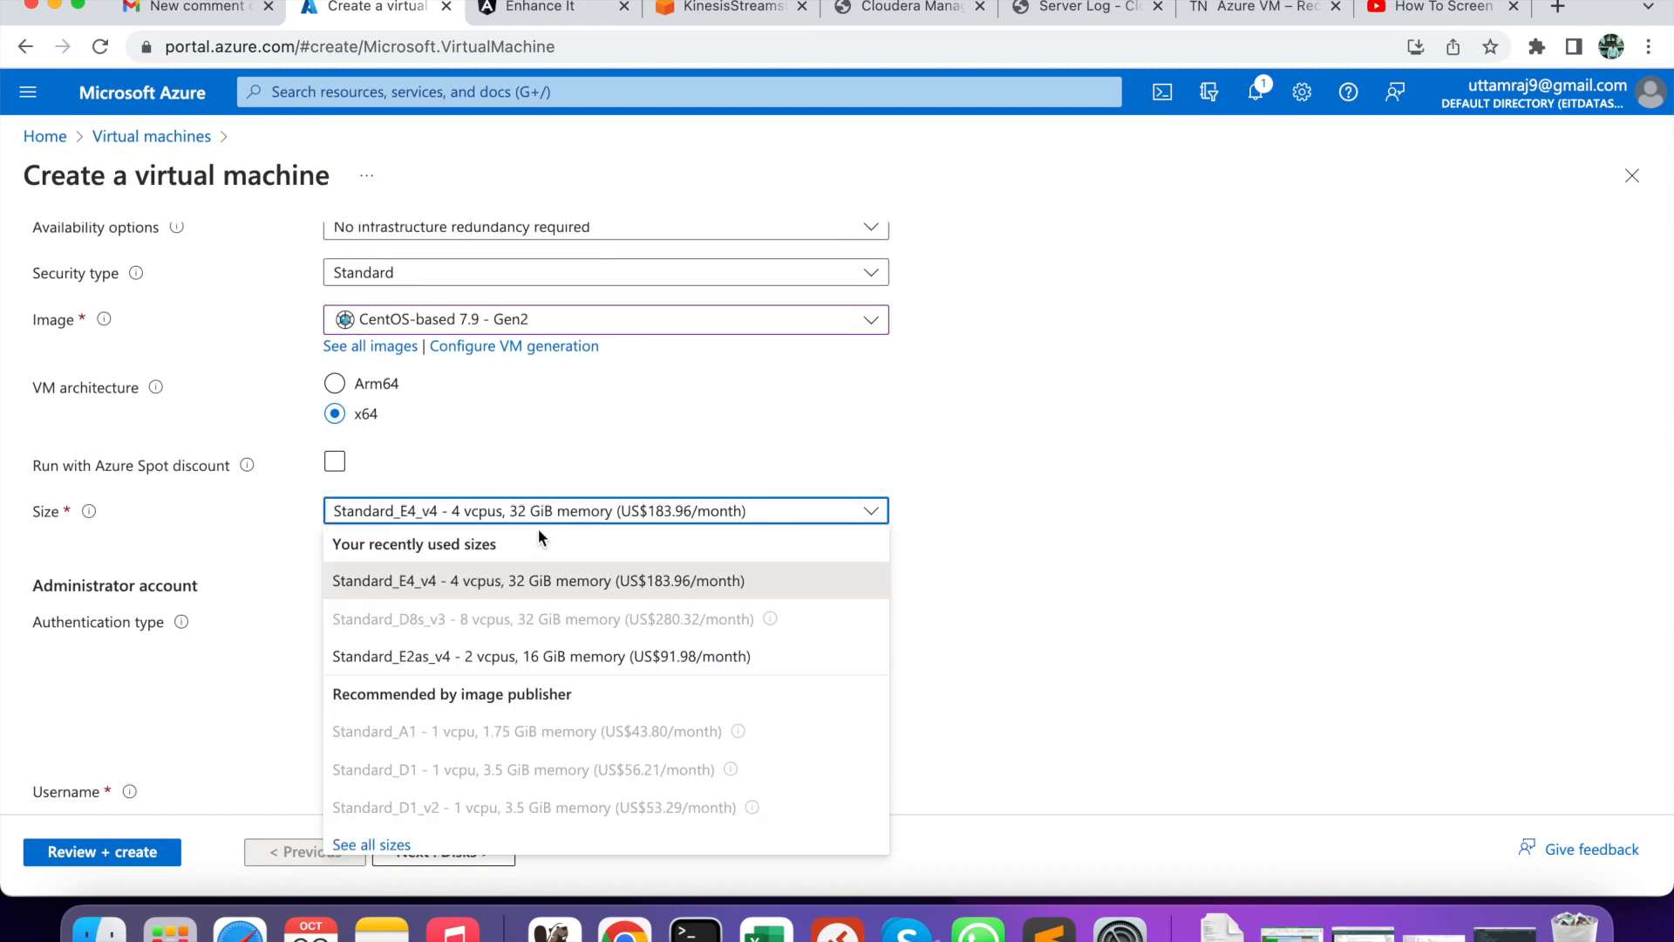
click(547, 667)
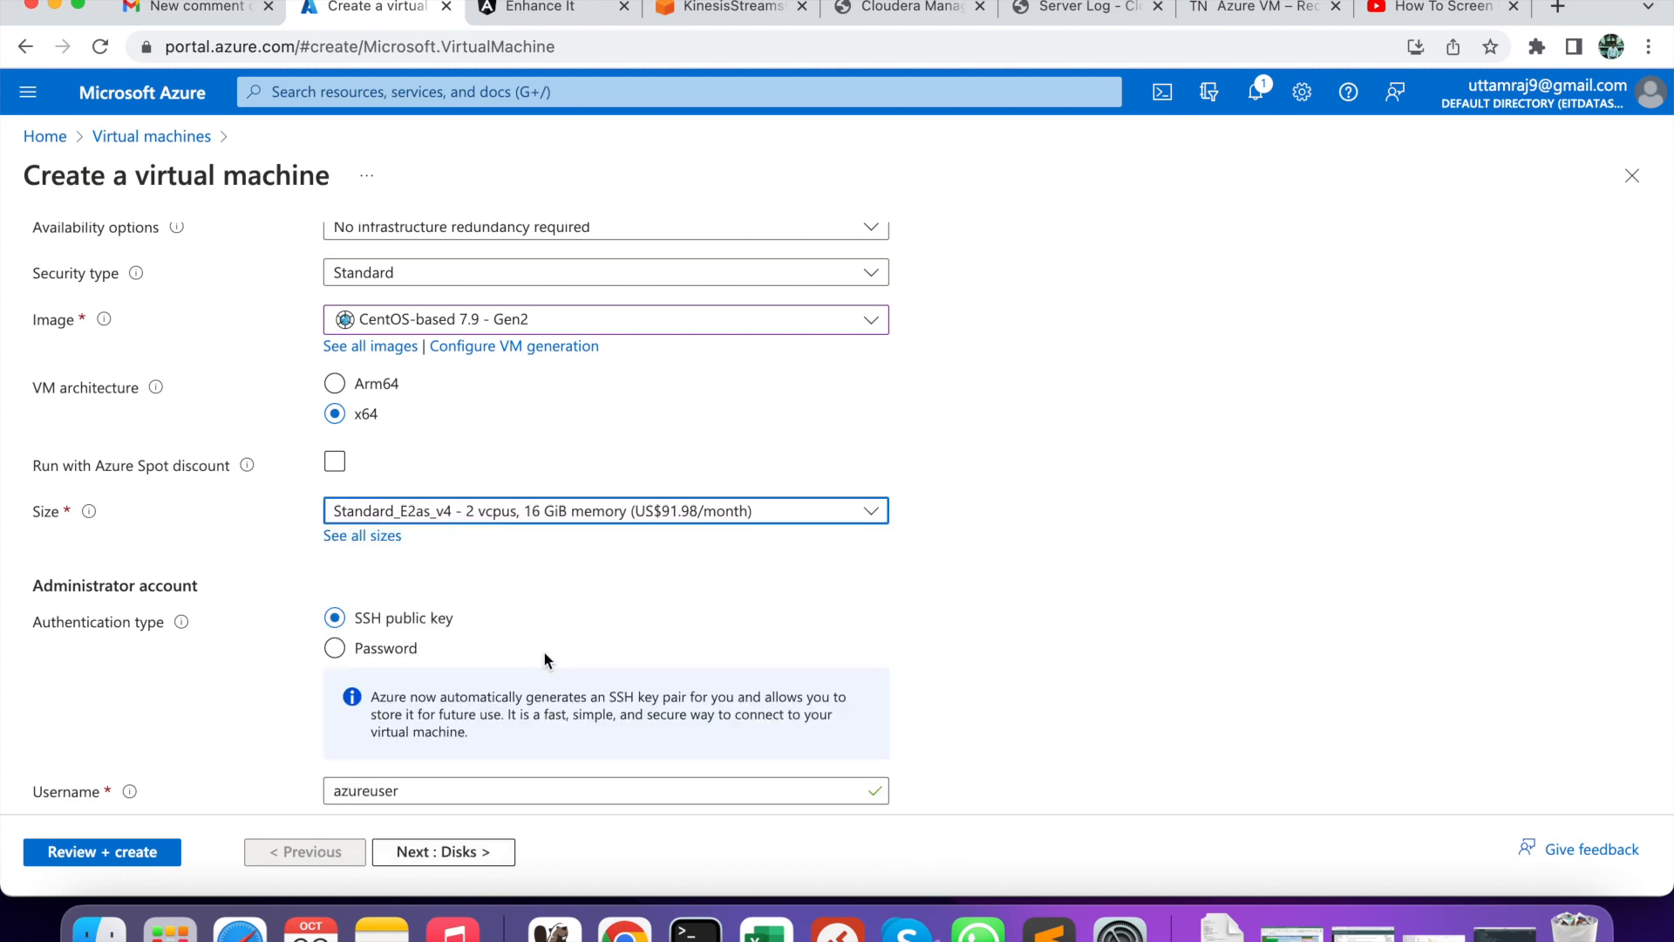
click(547, 521)
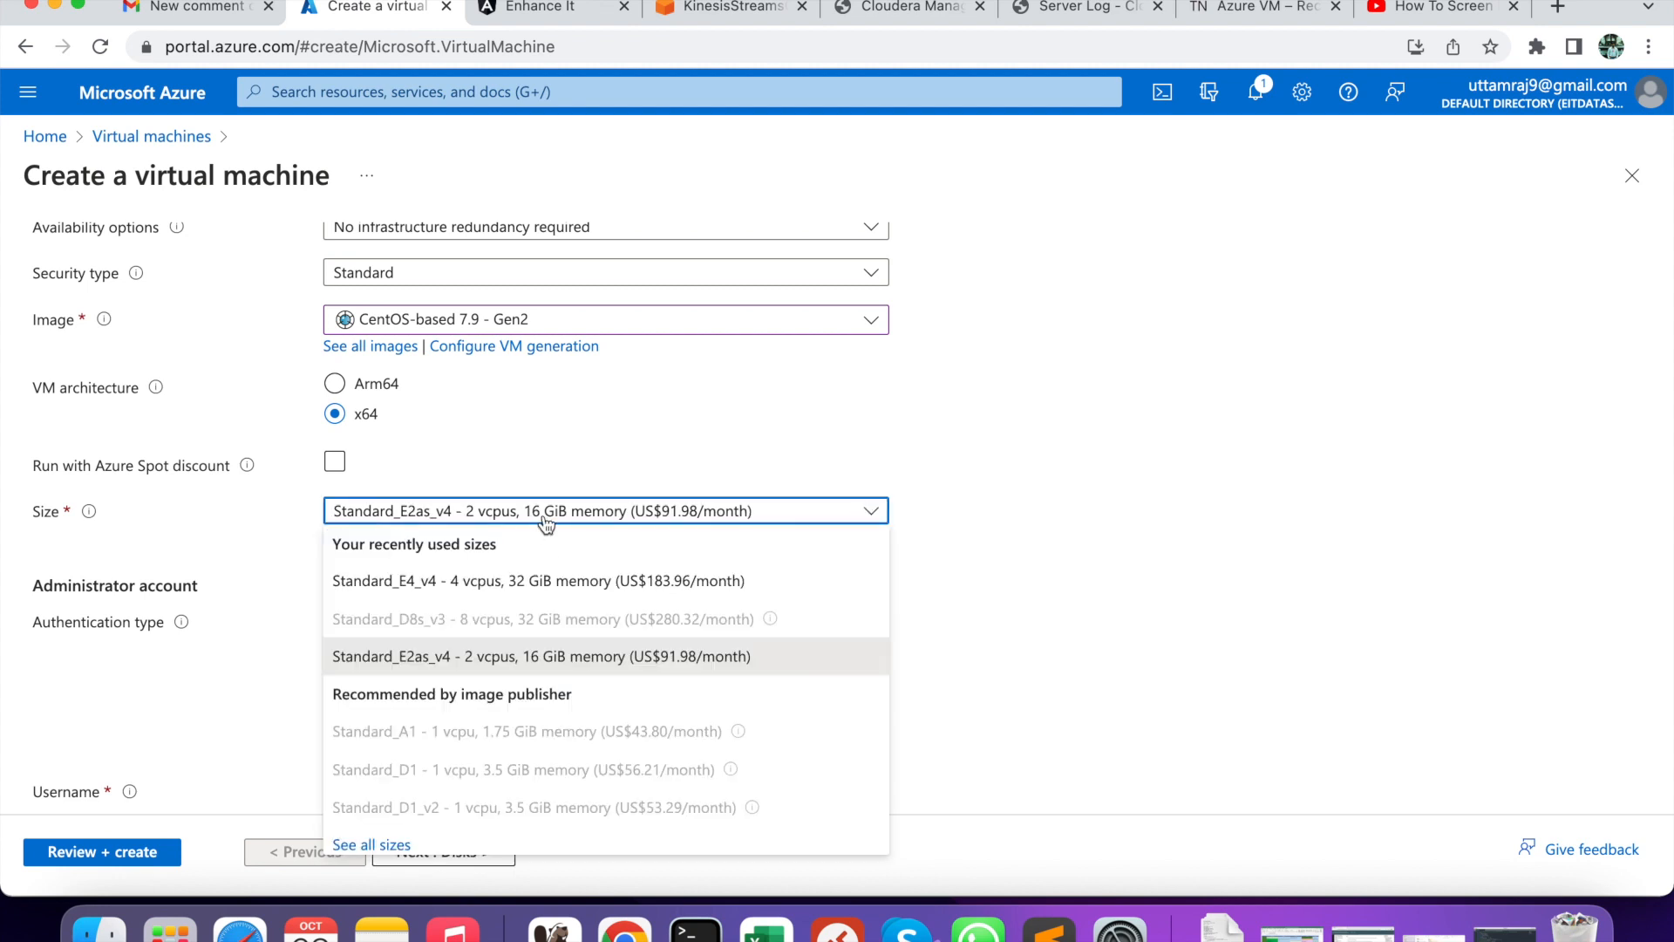
click(551, 668)
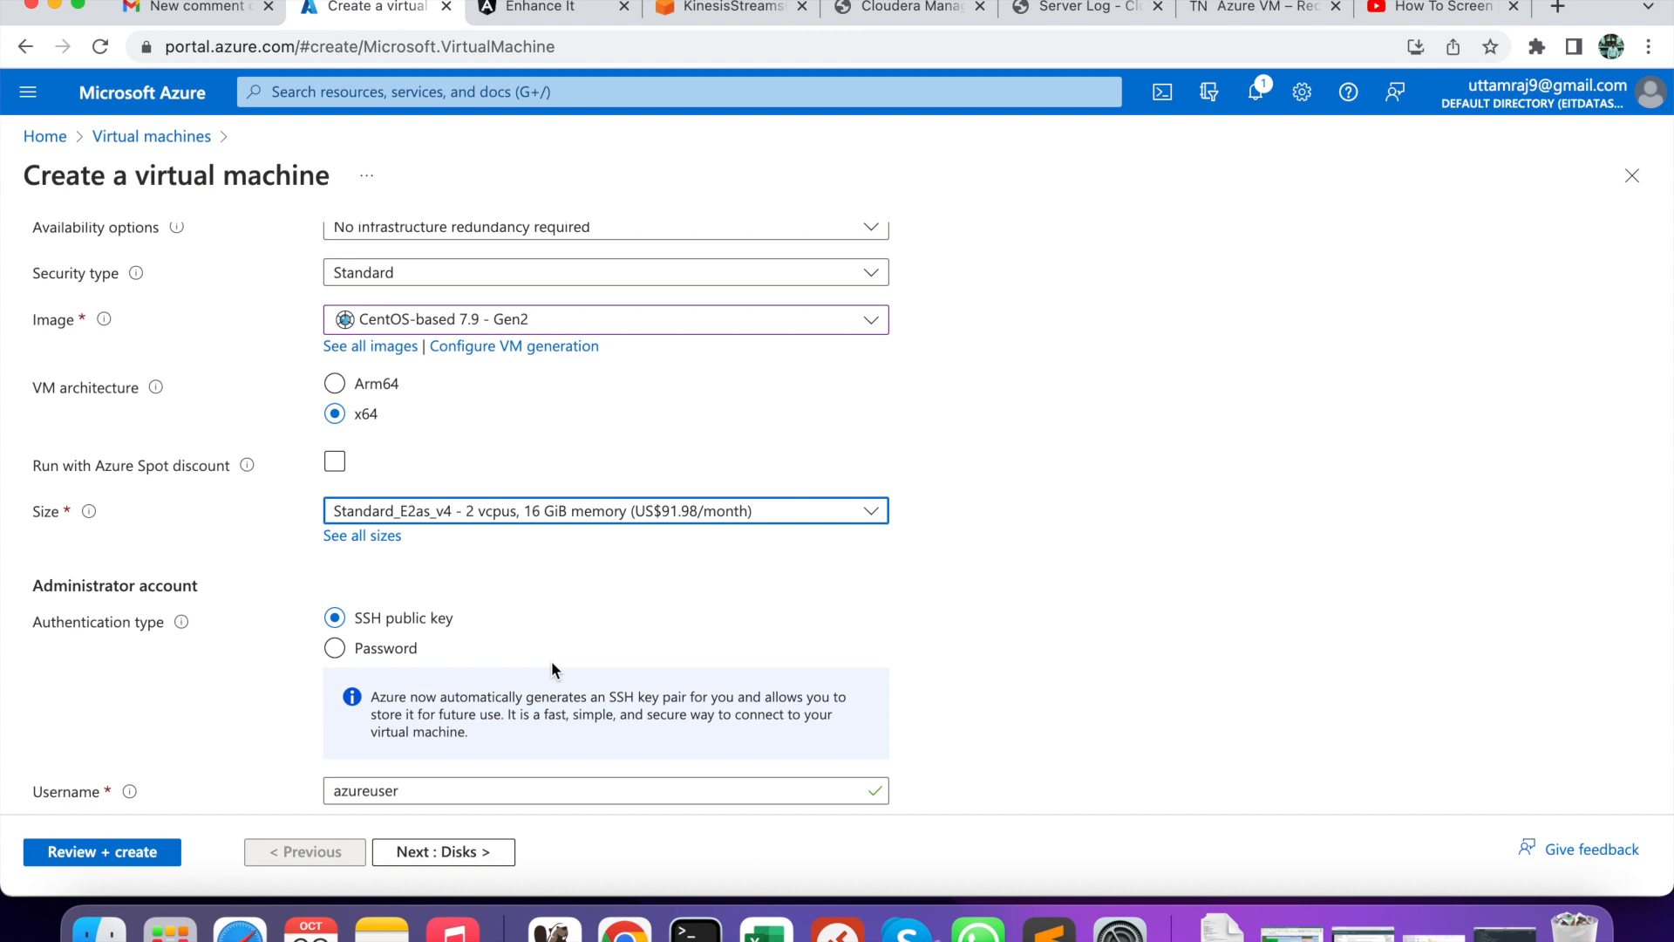
click(335, 648)
scroll(501, 654, down, 2)
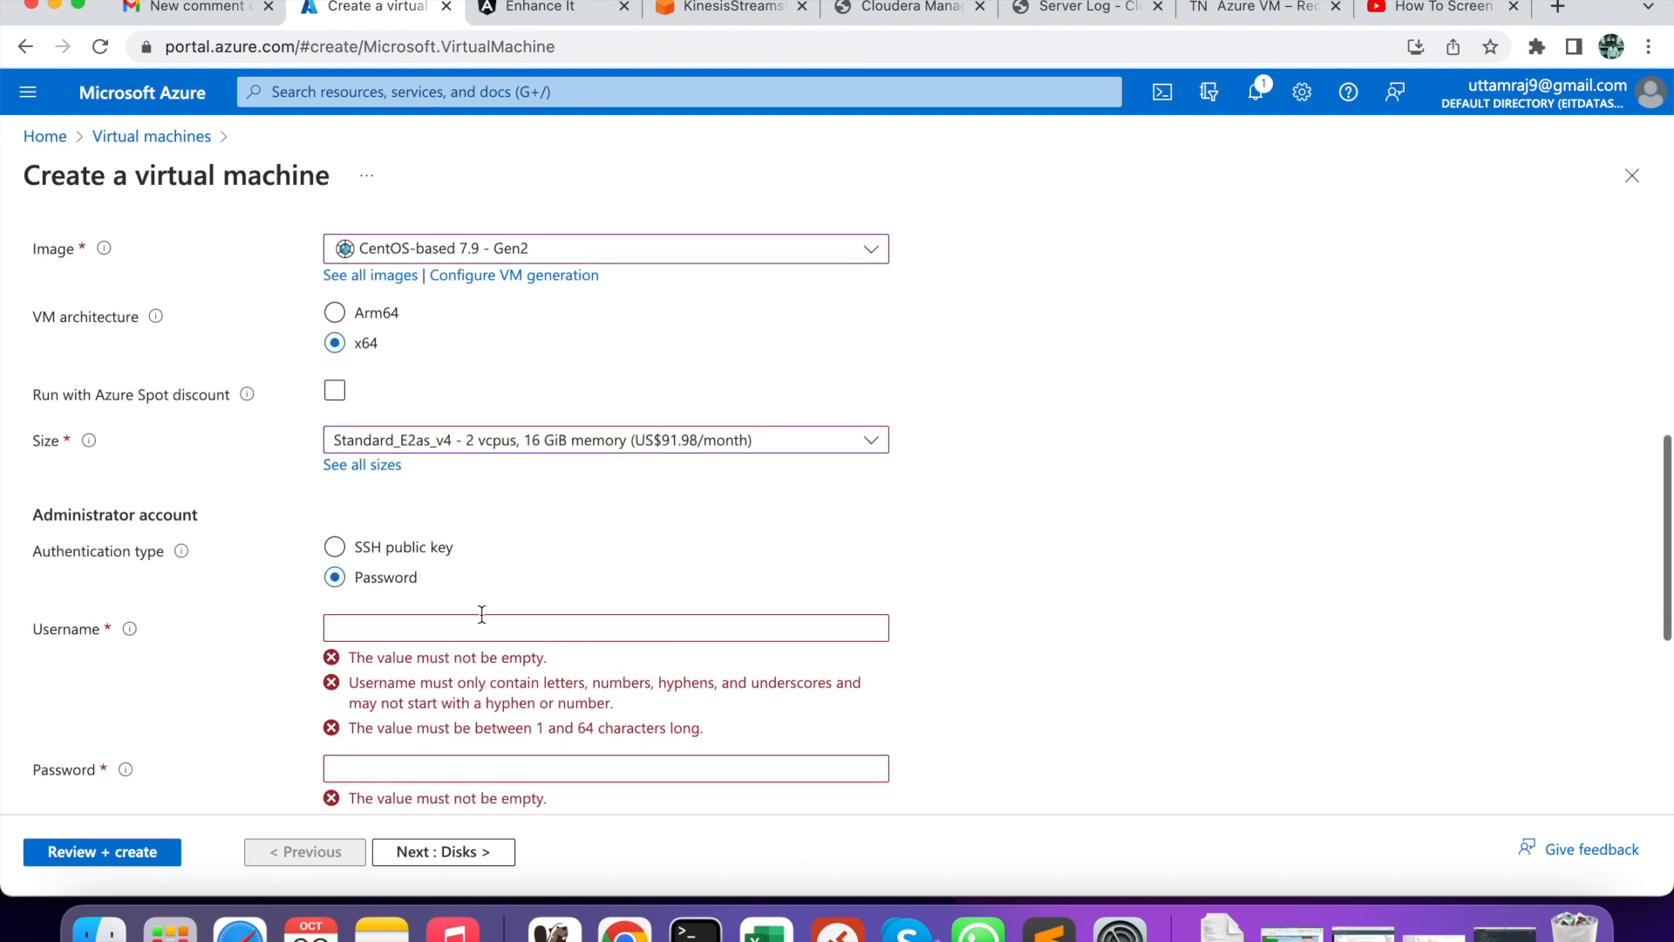
- Enter the administrator username
click(478, 623)
text(uttam)
scroll(464, 640, down, 3)
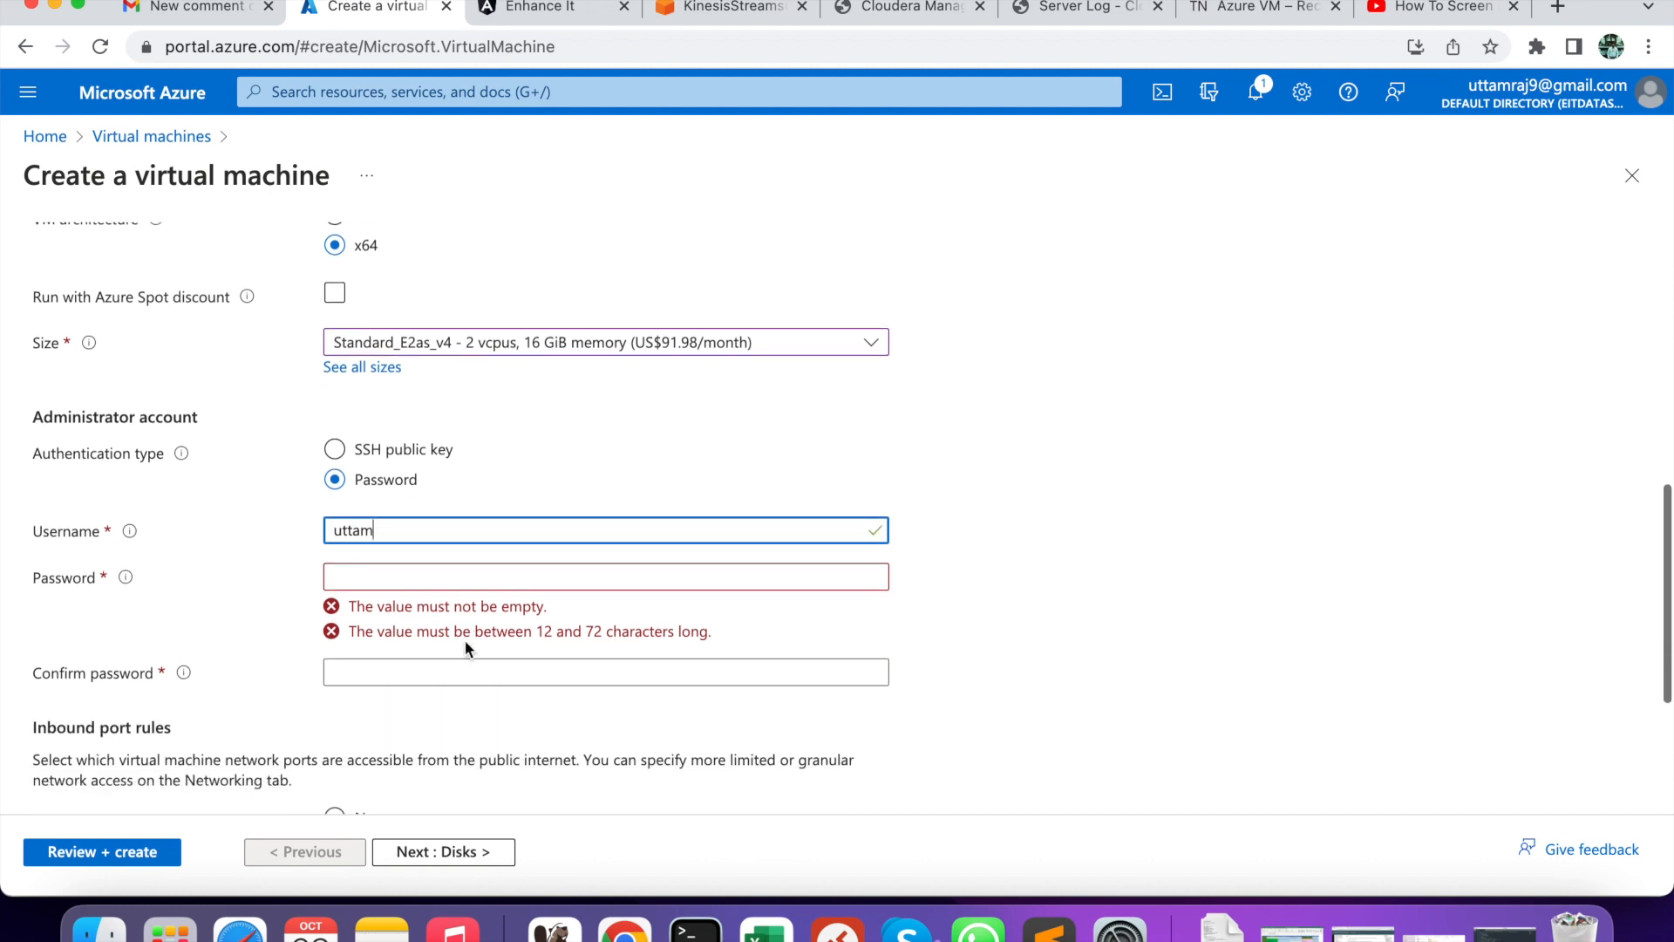
- Enter the administrator password and its matching confirmation
click(412, 578)
text(••••)
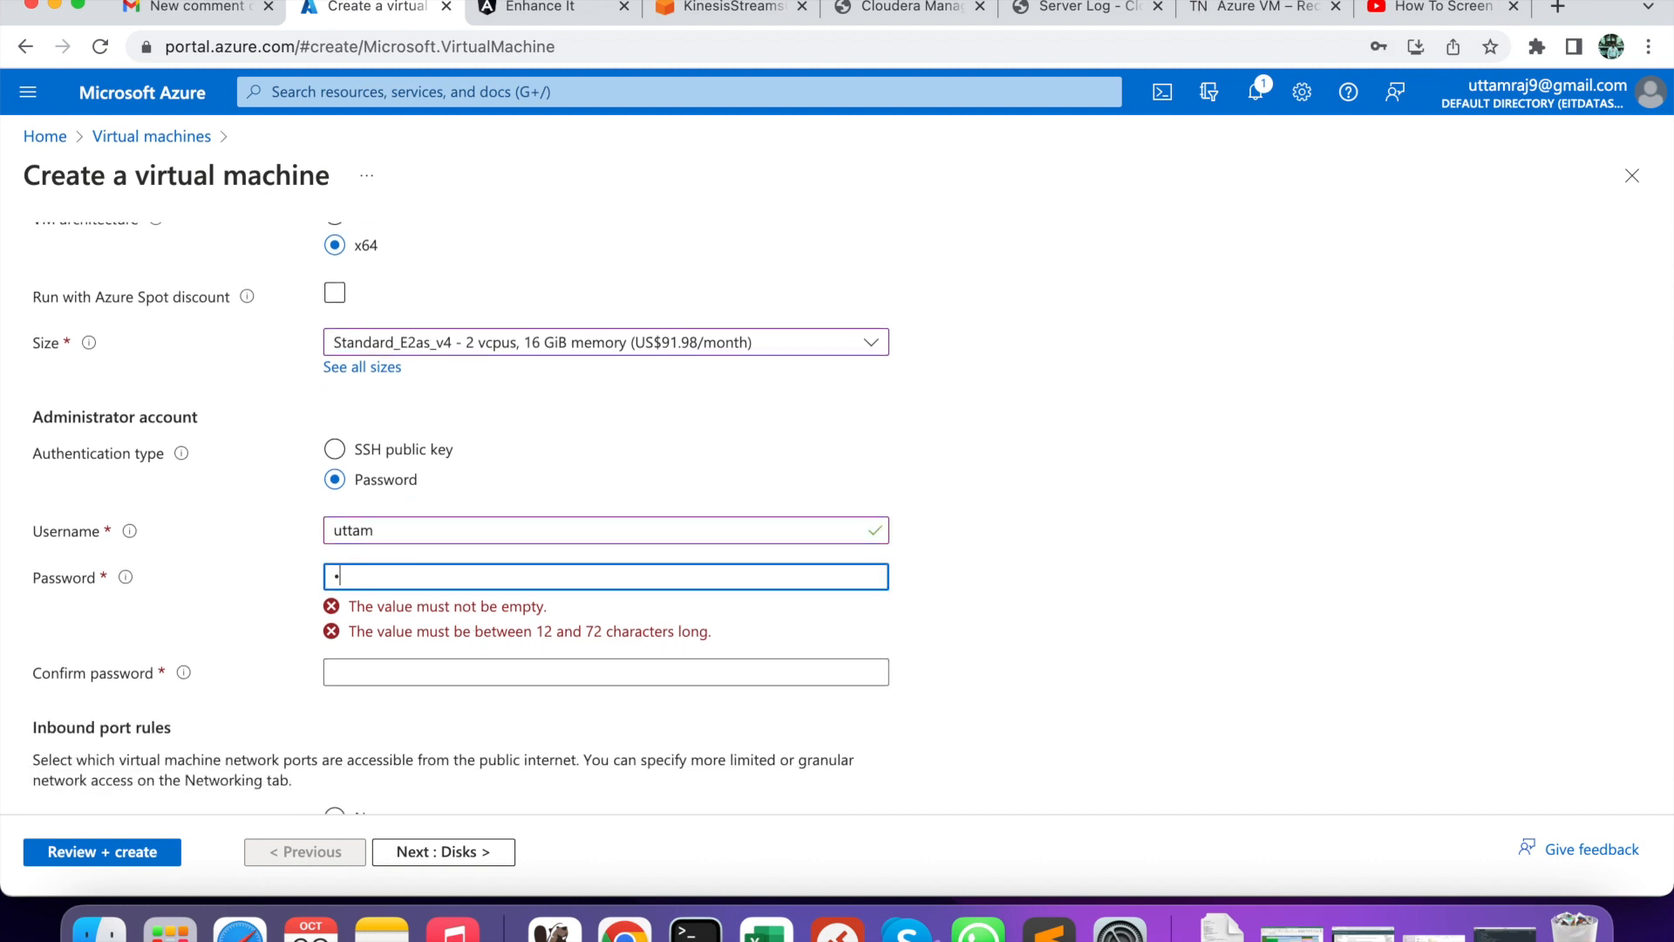
text(•••)
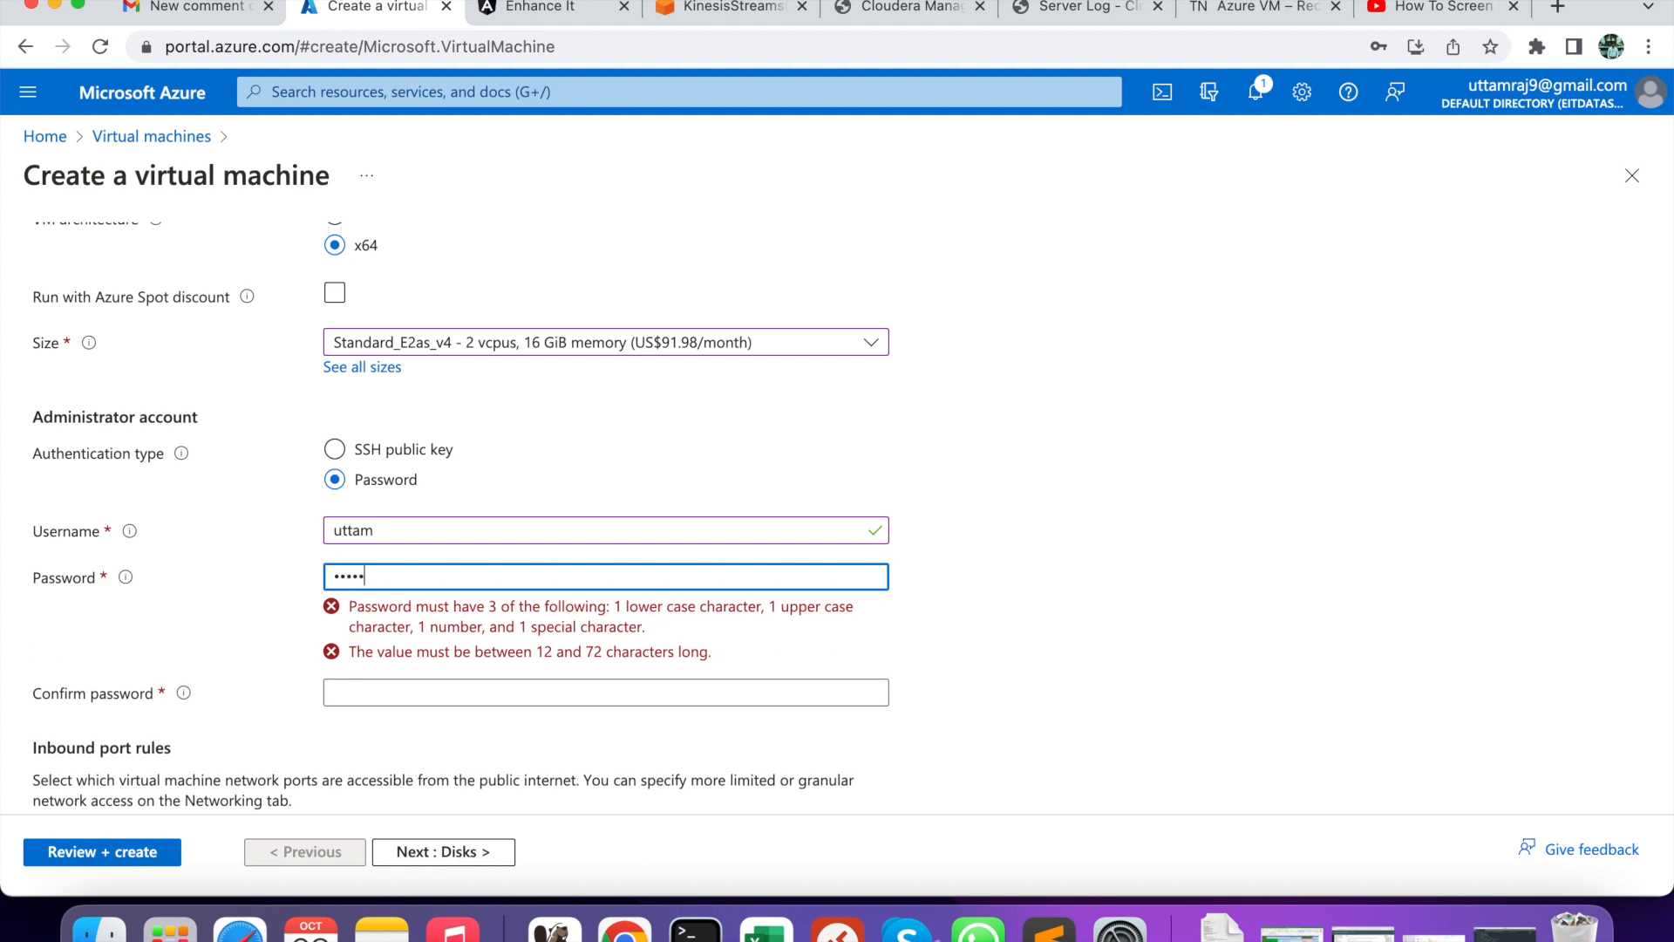
text(•••••••)
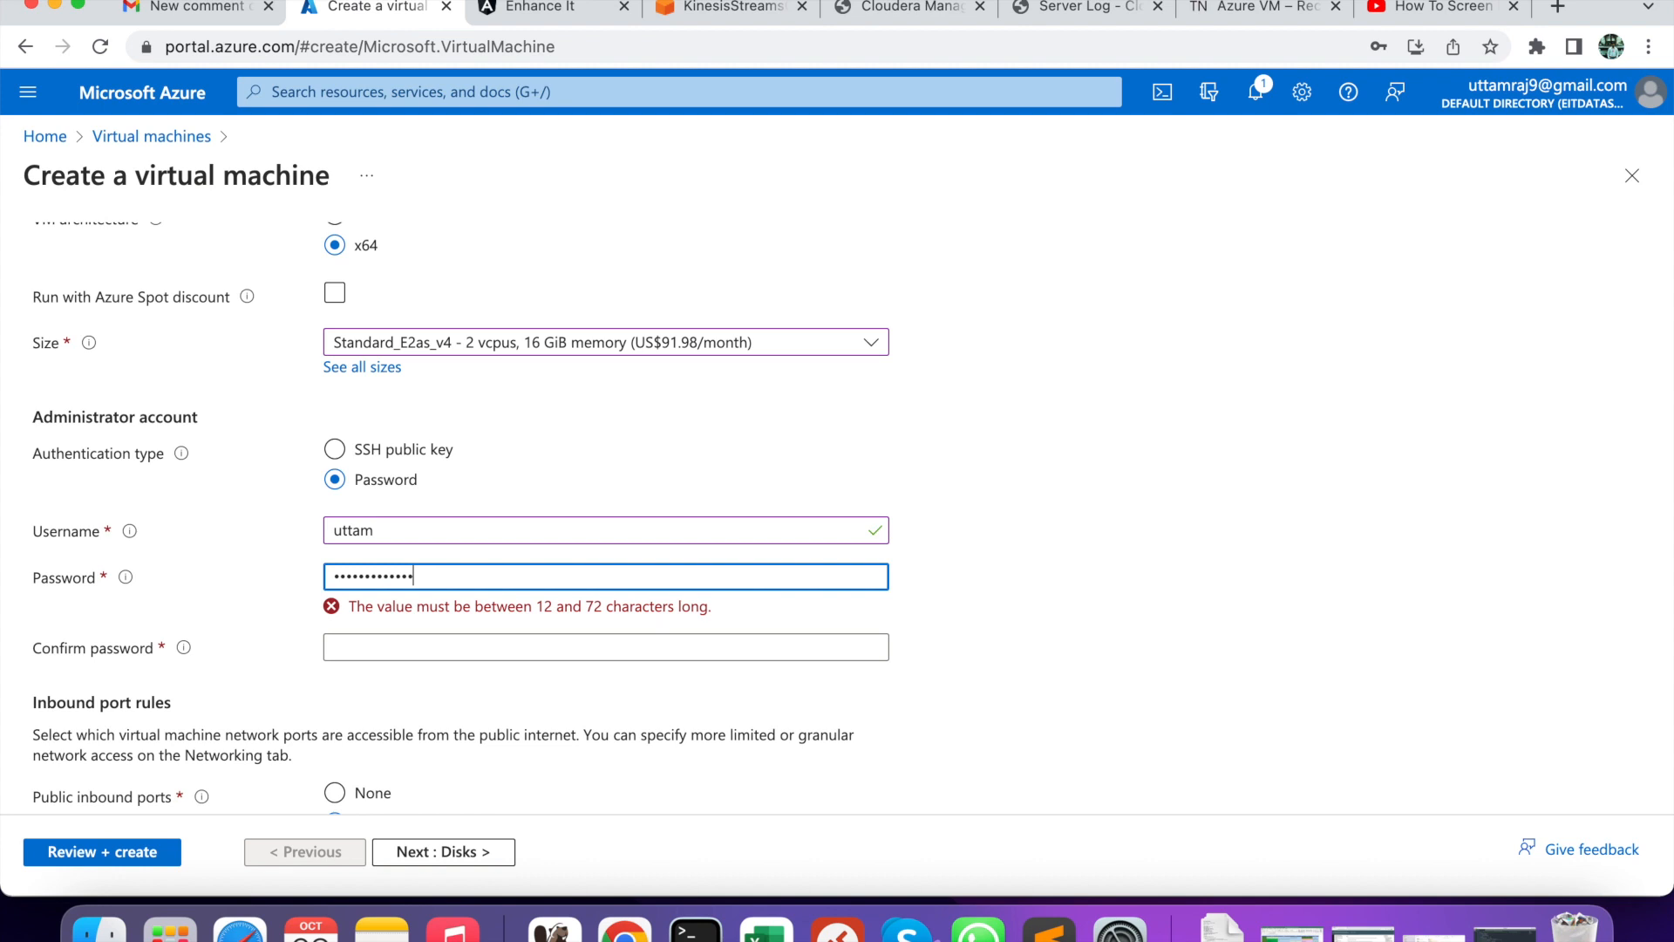
click(381, 625)
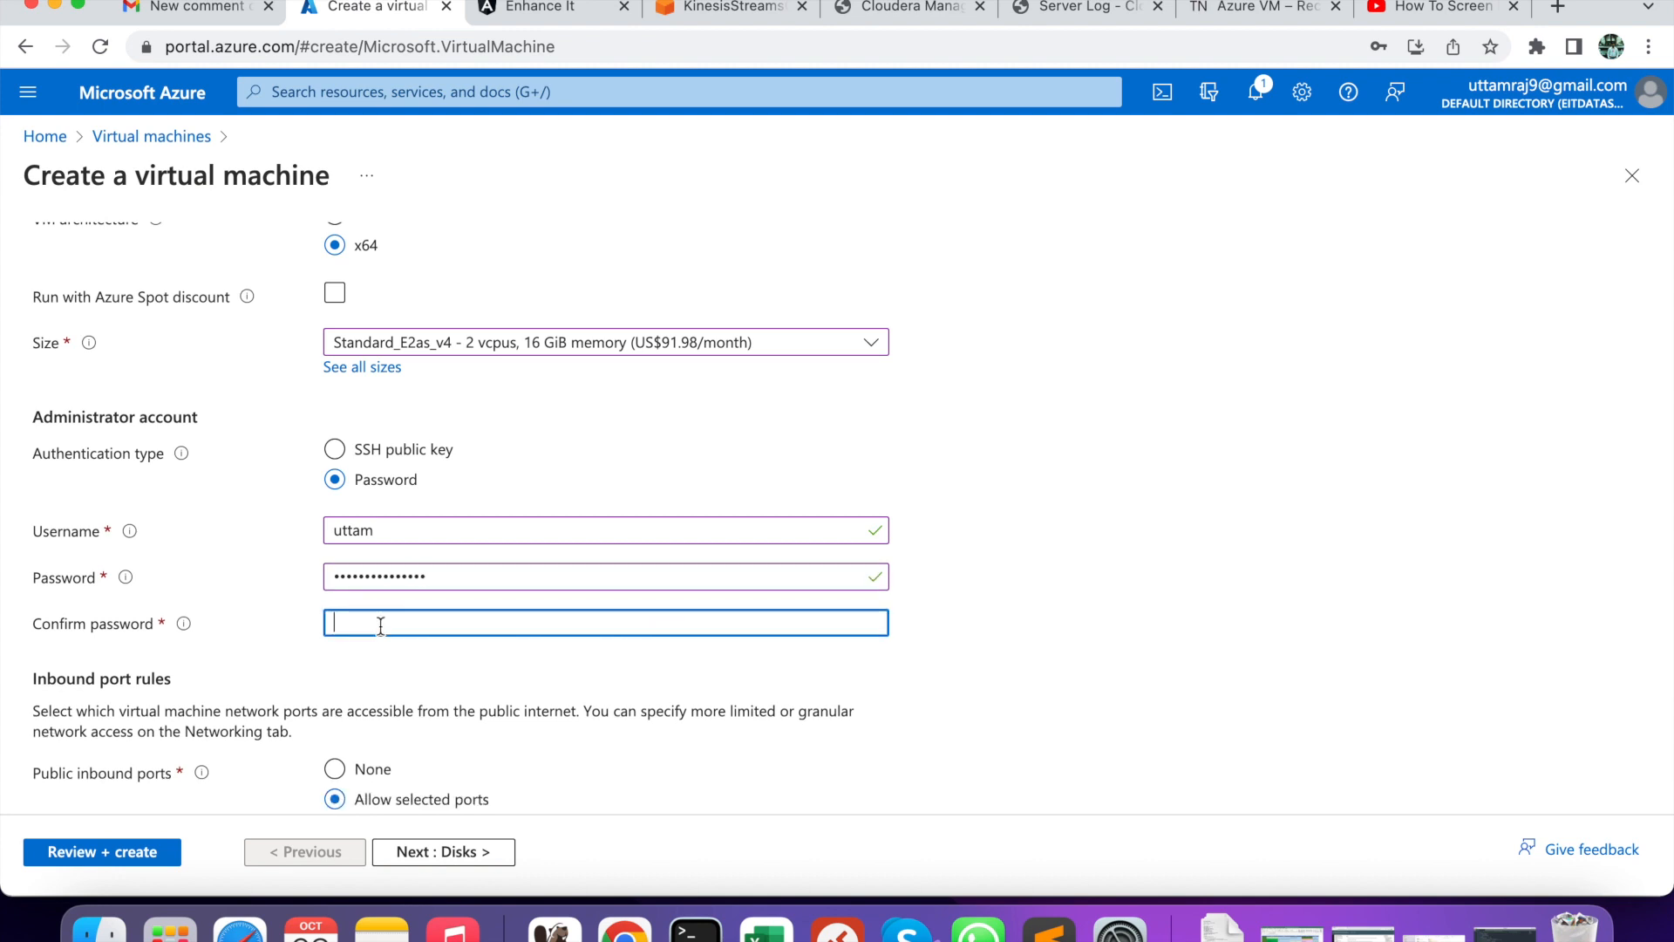
text(•••••••)
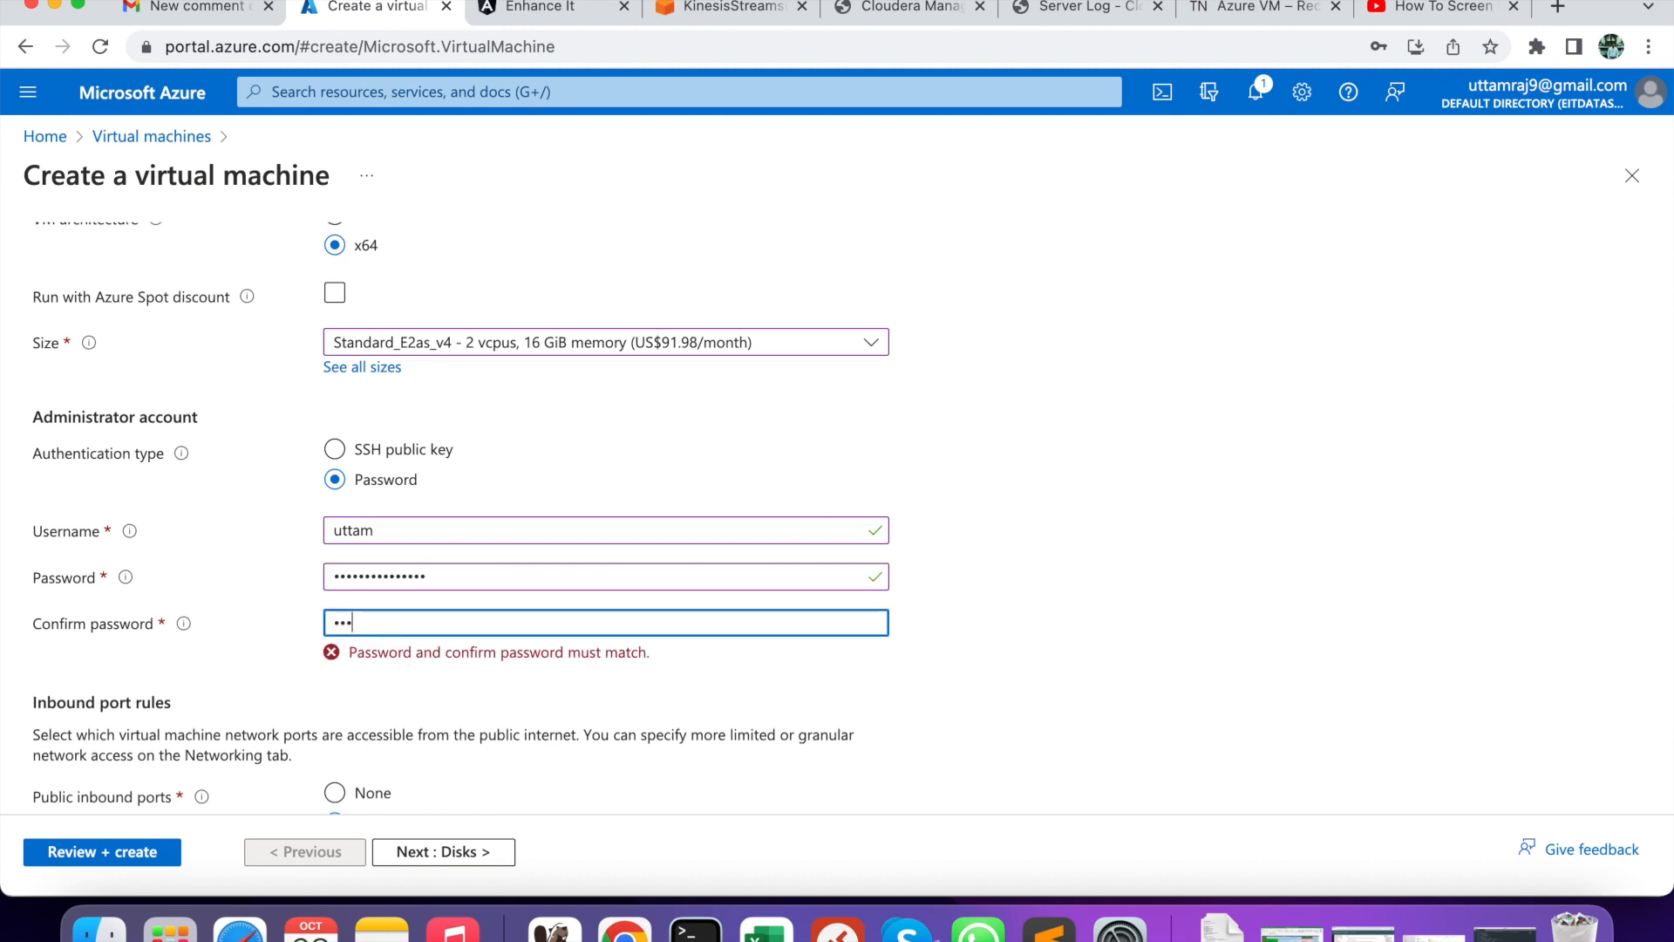
text(••••••••)
scroll(294, 692, down, 5)
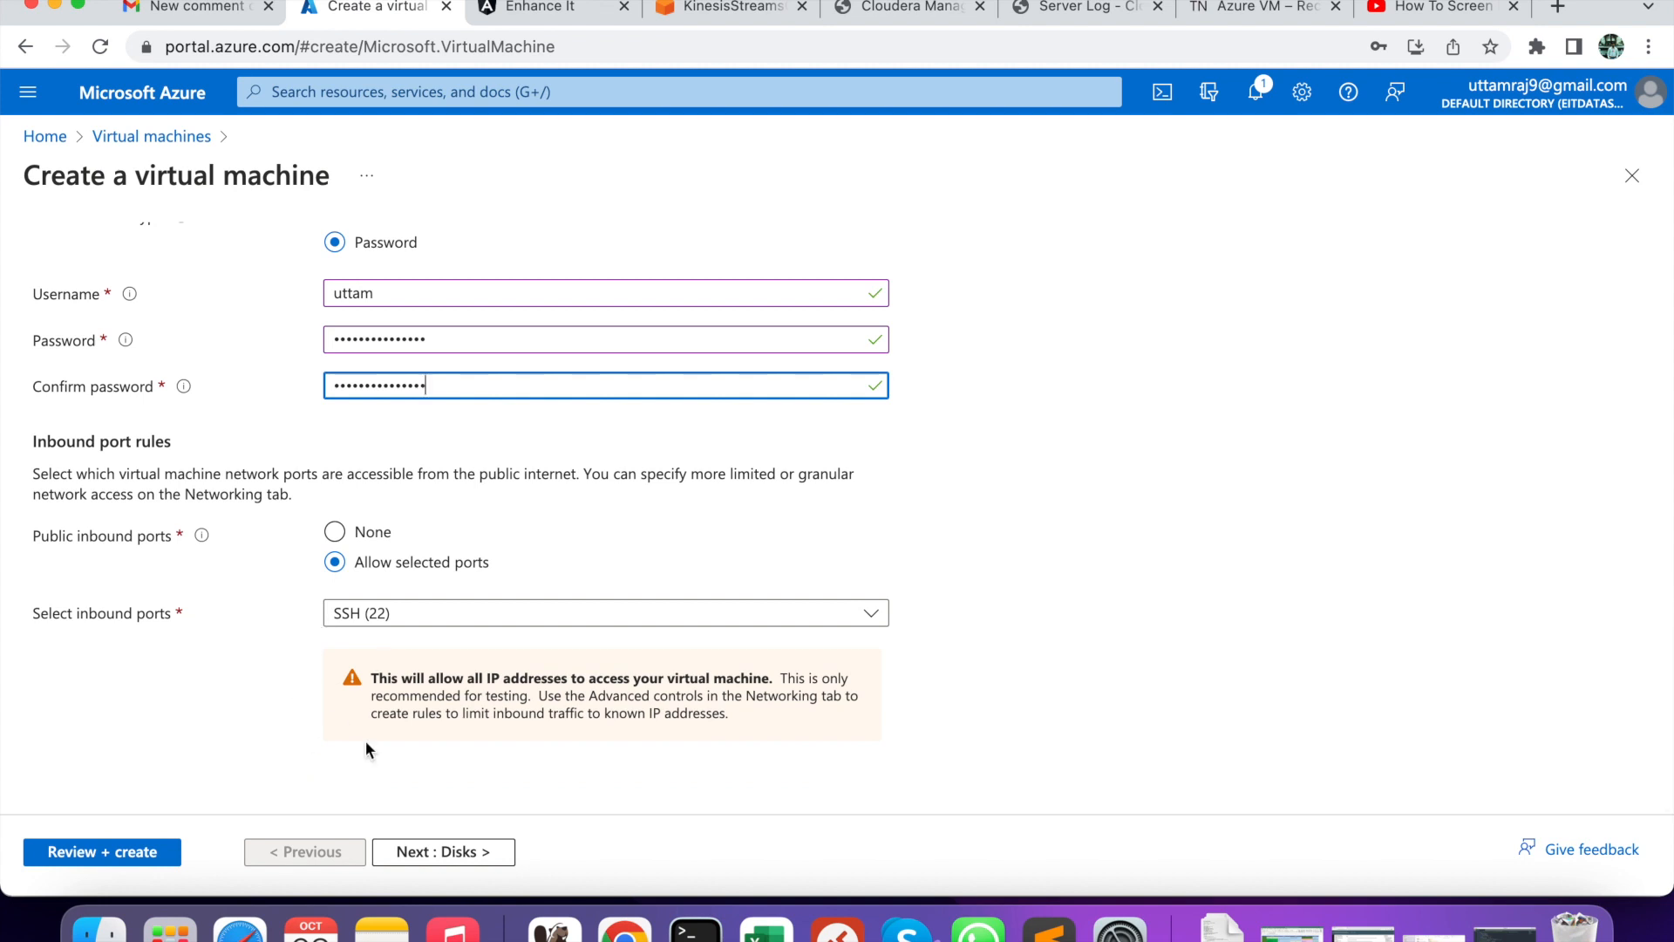
scroll(333, 696, up, 1)
scroll(332, 696, up, 3)
scroll(328, 710, down, 4)
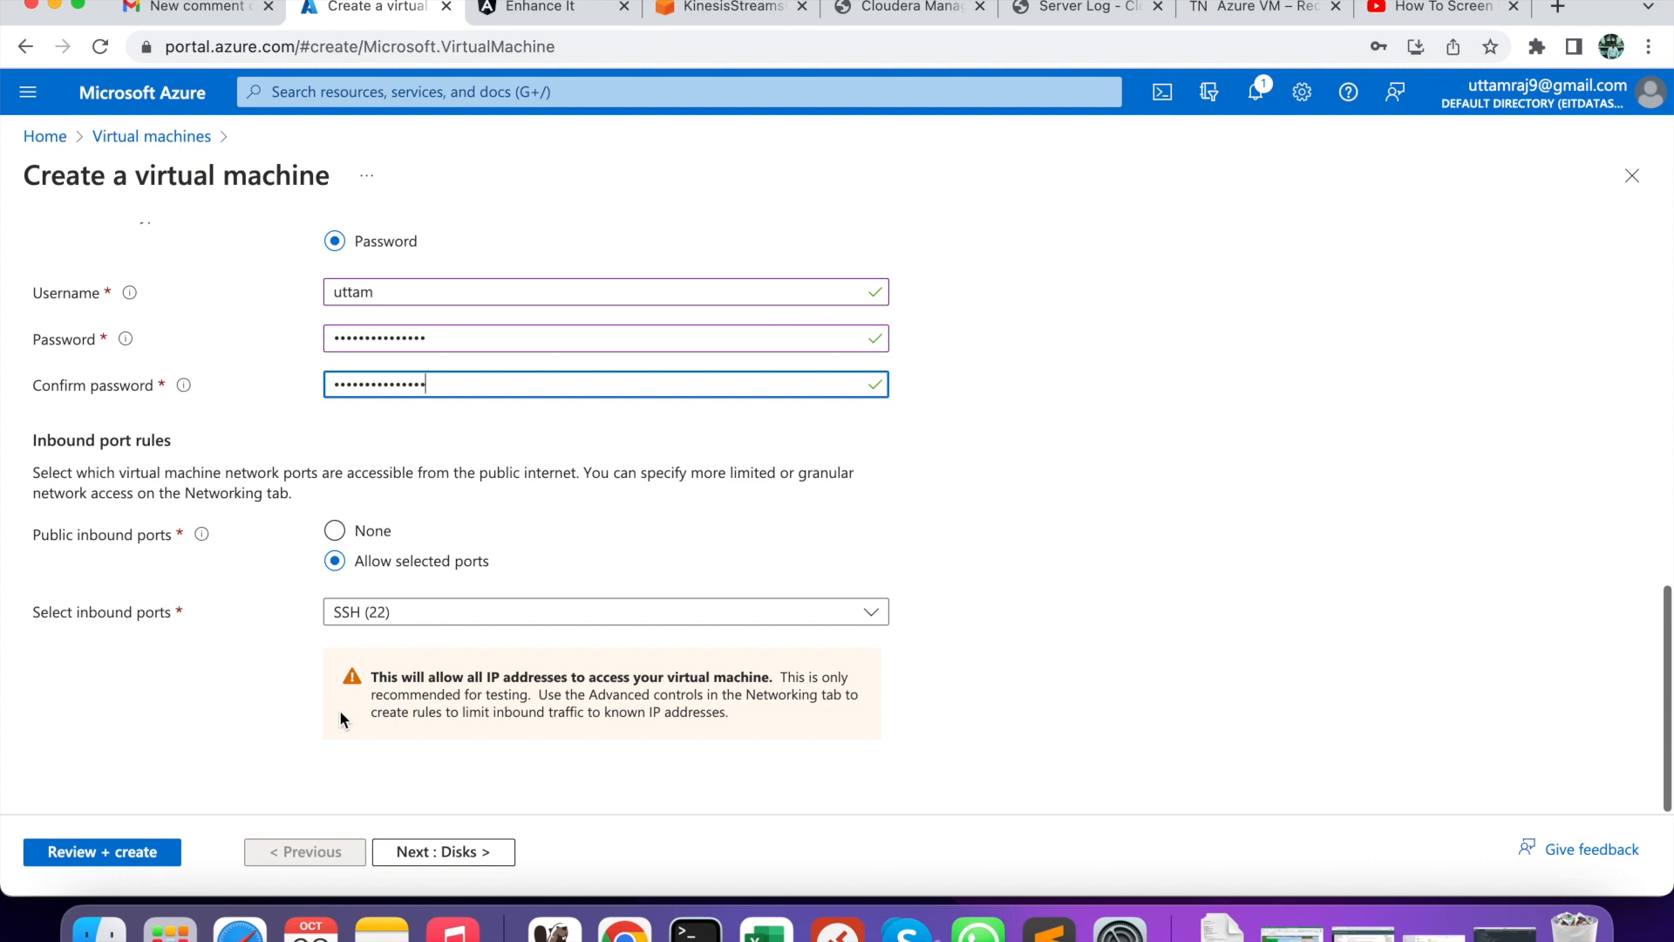
- Create a new 128 GiB Premium SSD data disk for CDPWorker1 and run Review + create validation
click(447, 852)
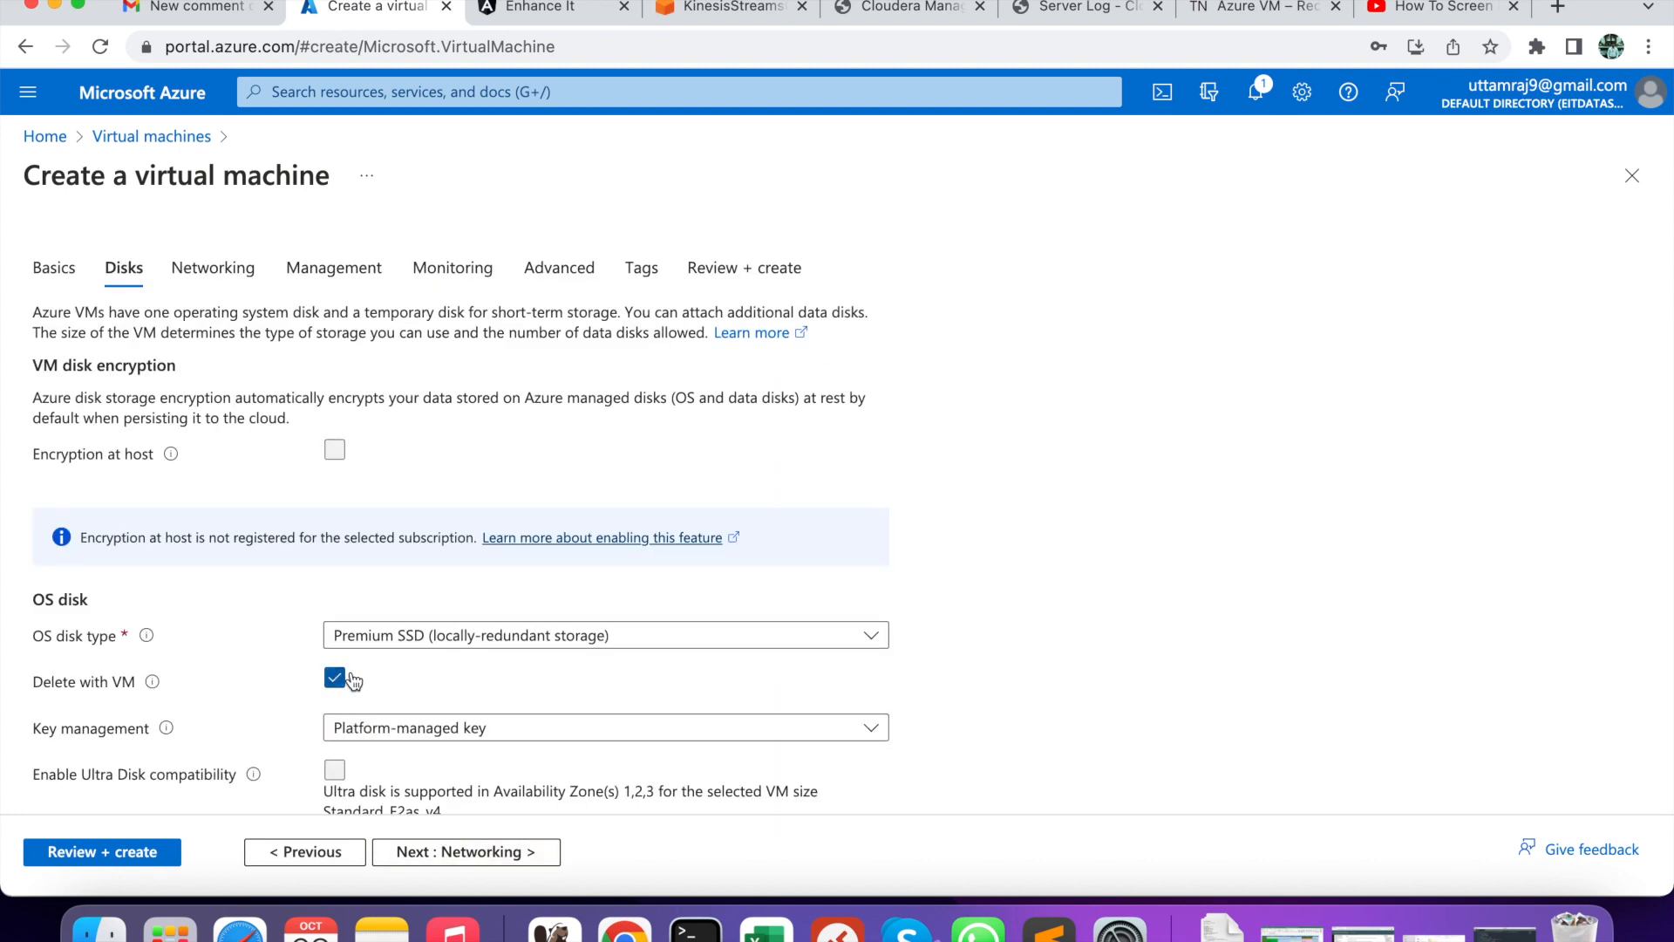
scroll(353, 680, down, 5)
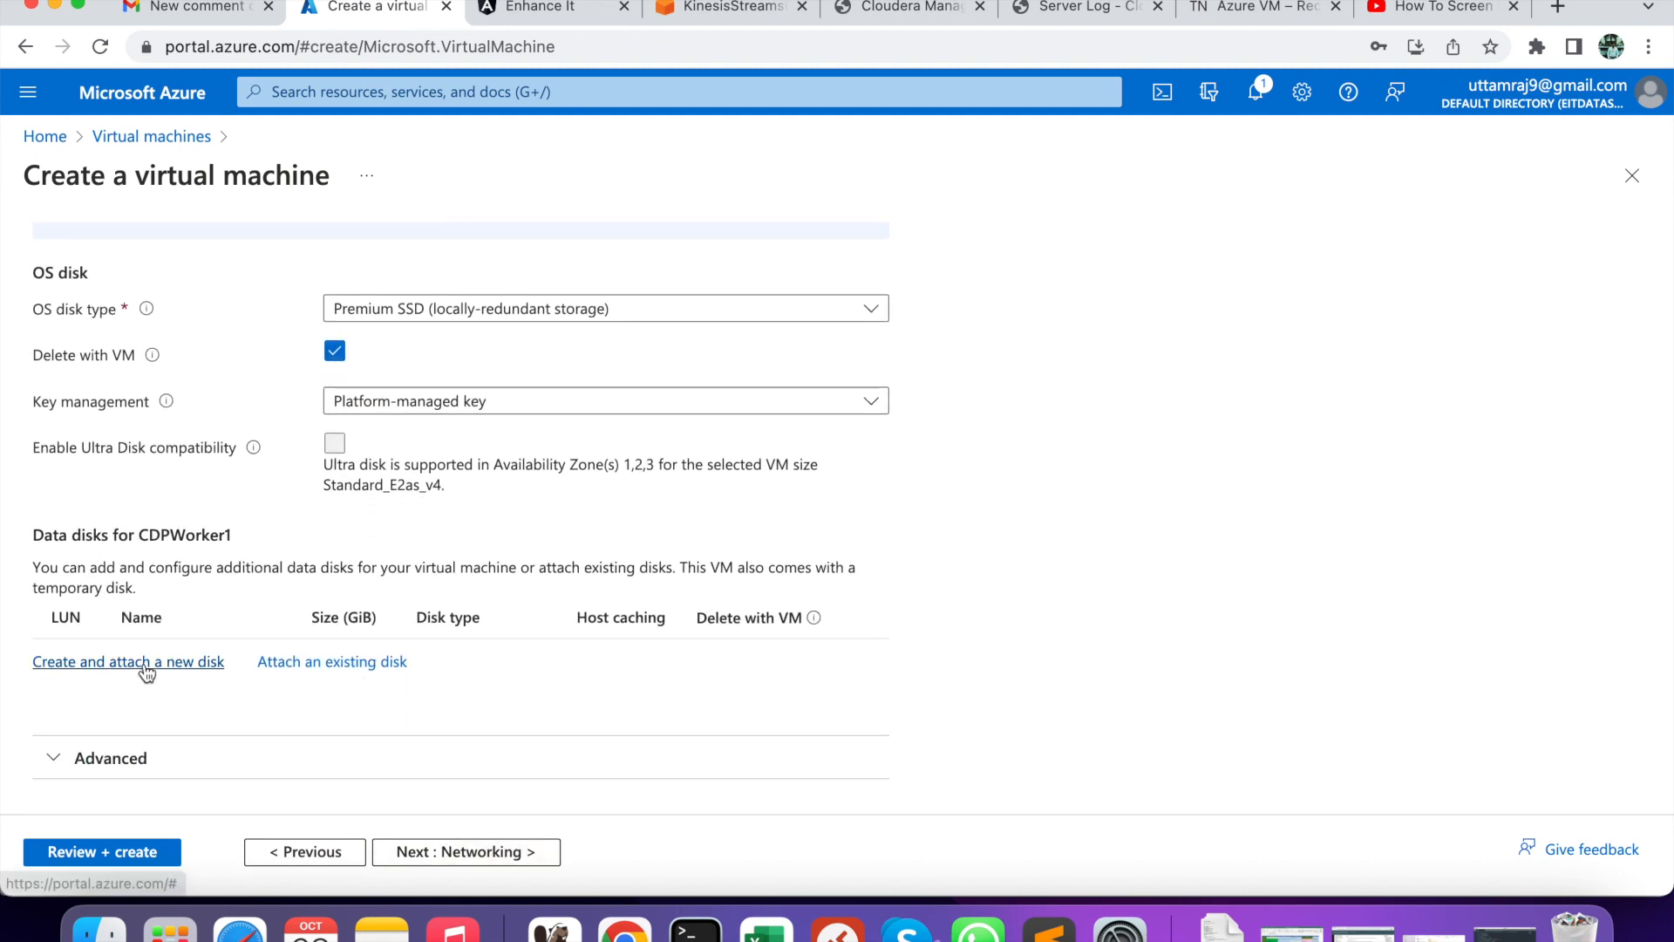
click(145, 664)
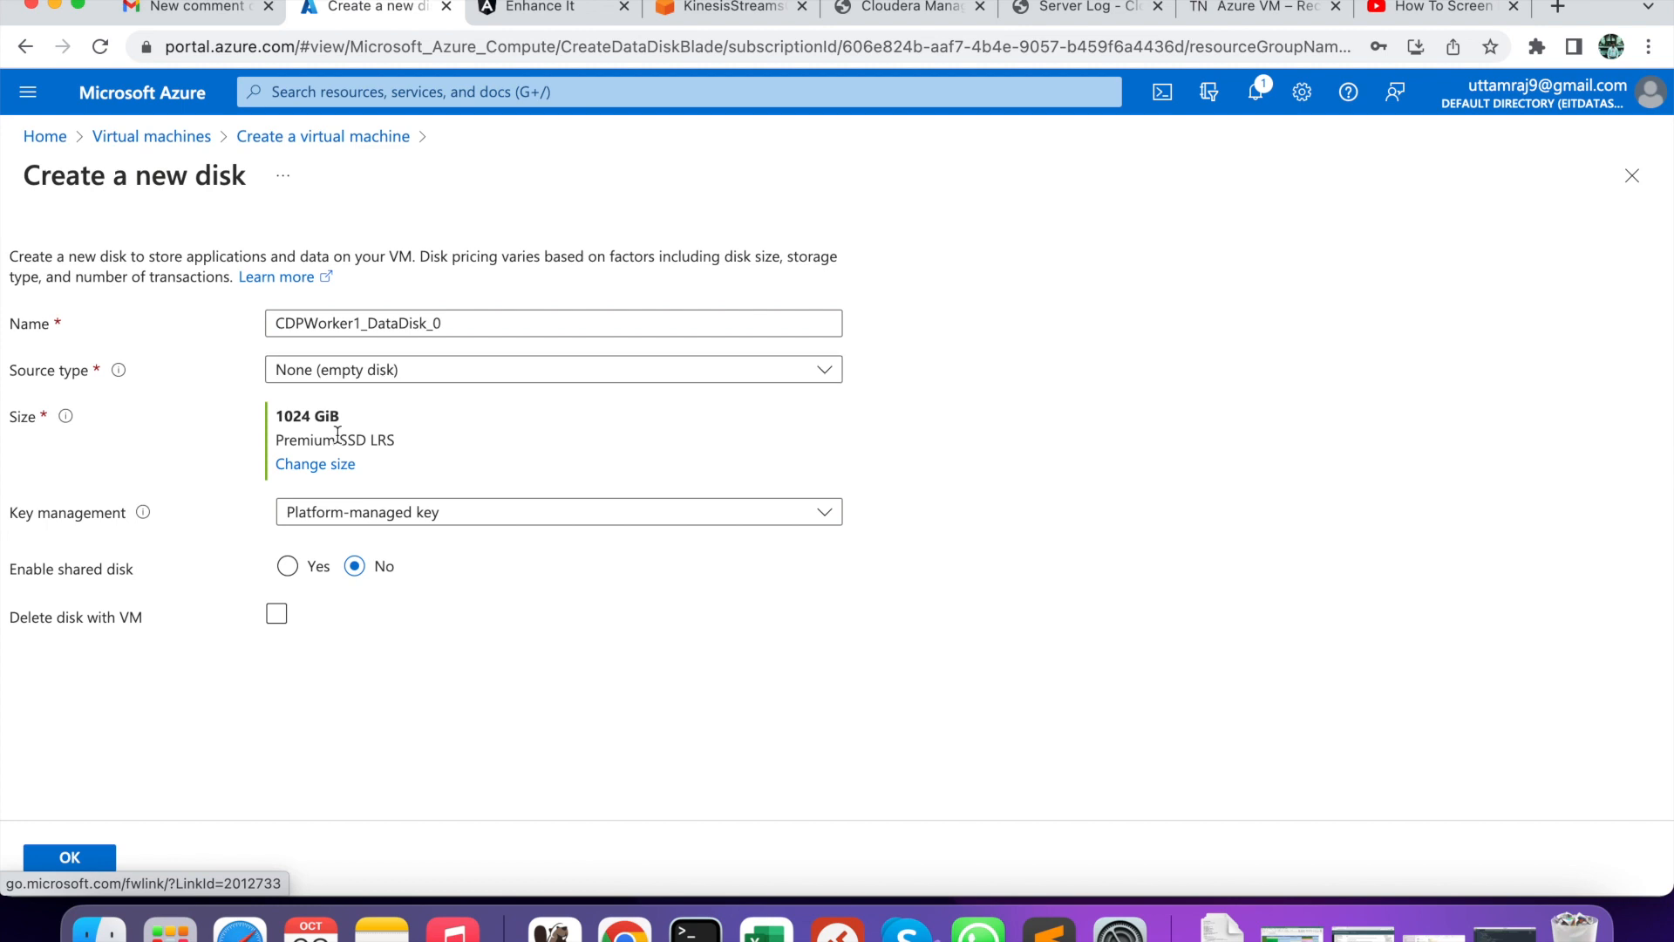
click(296, 465)
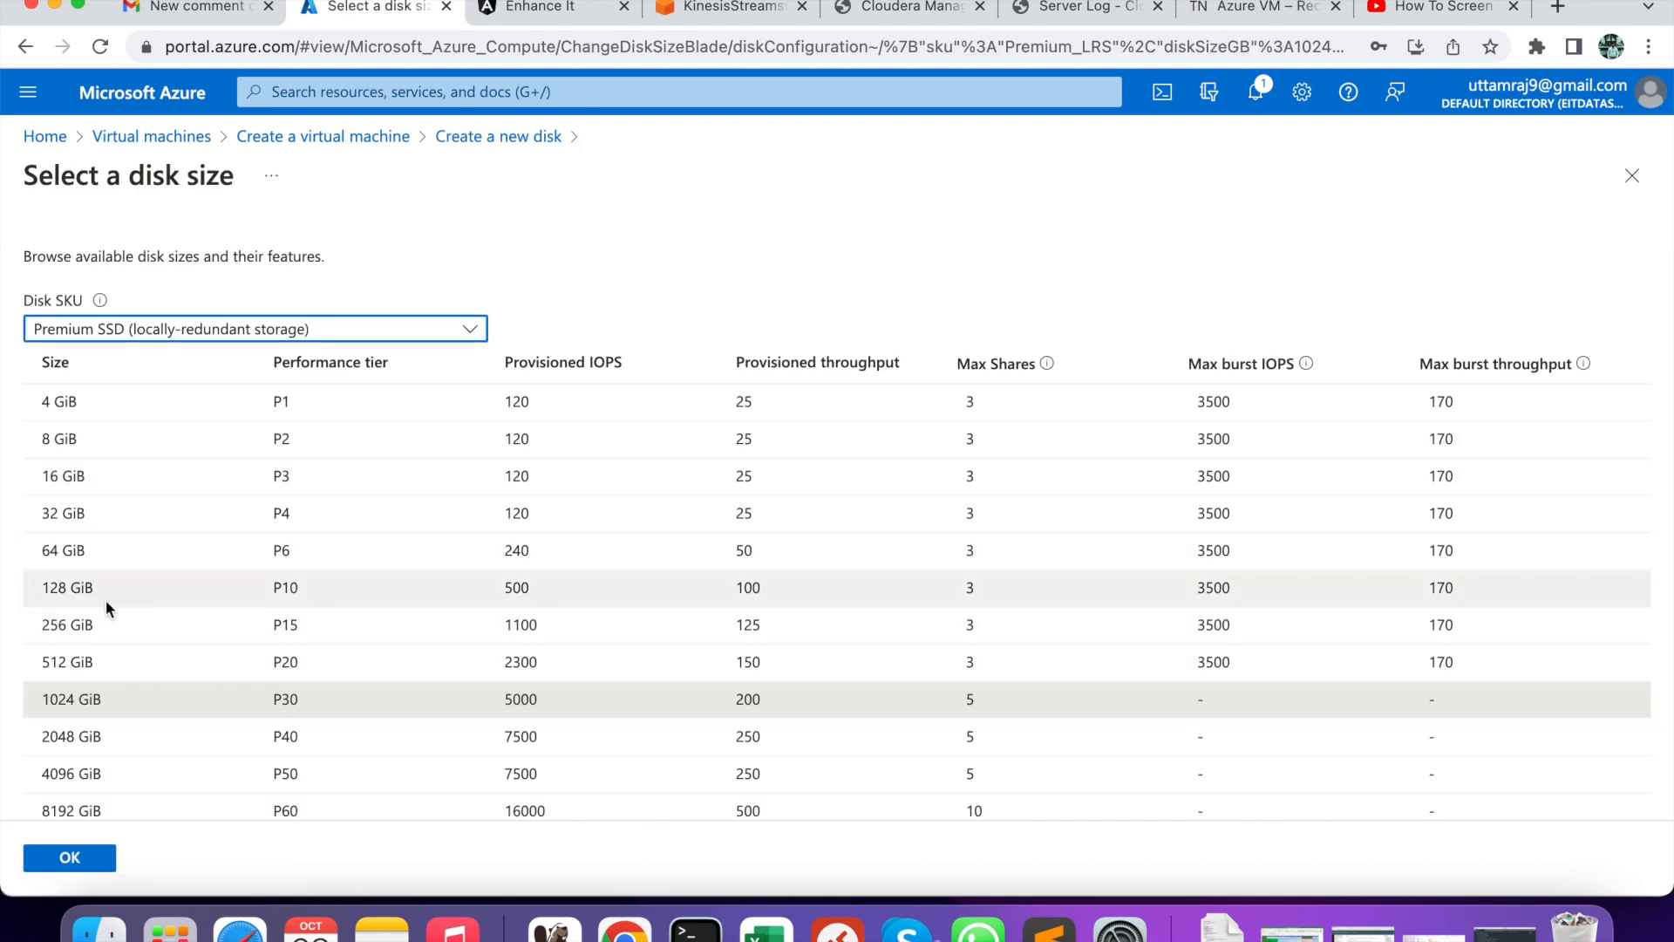
click(75, 859)
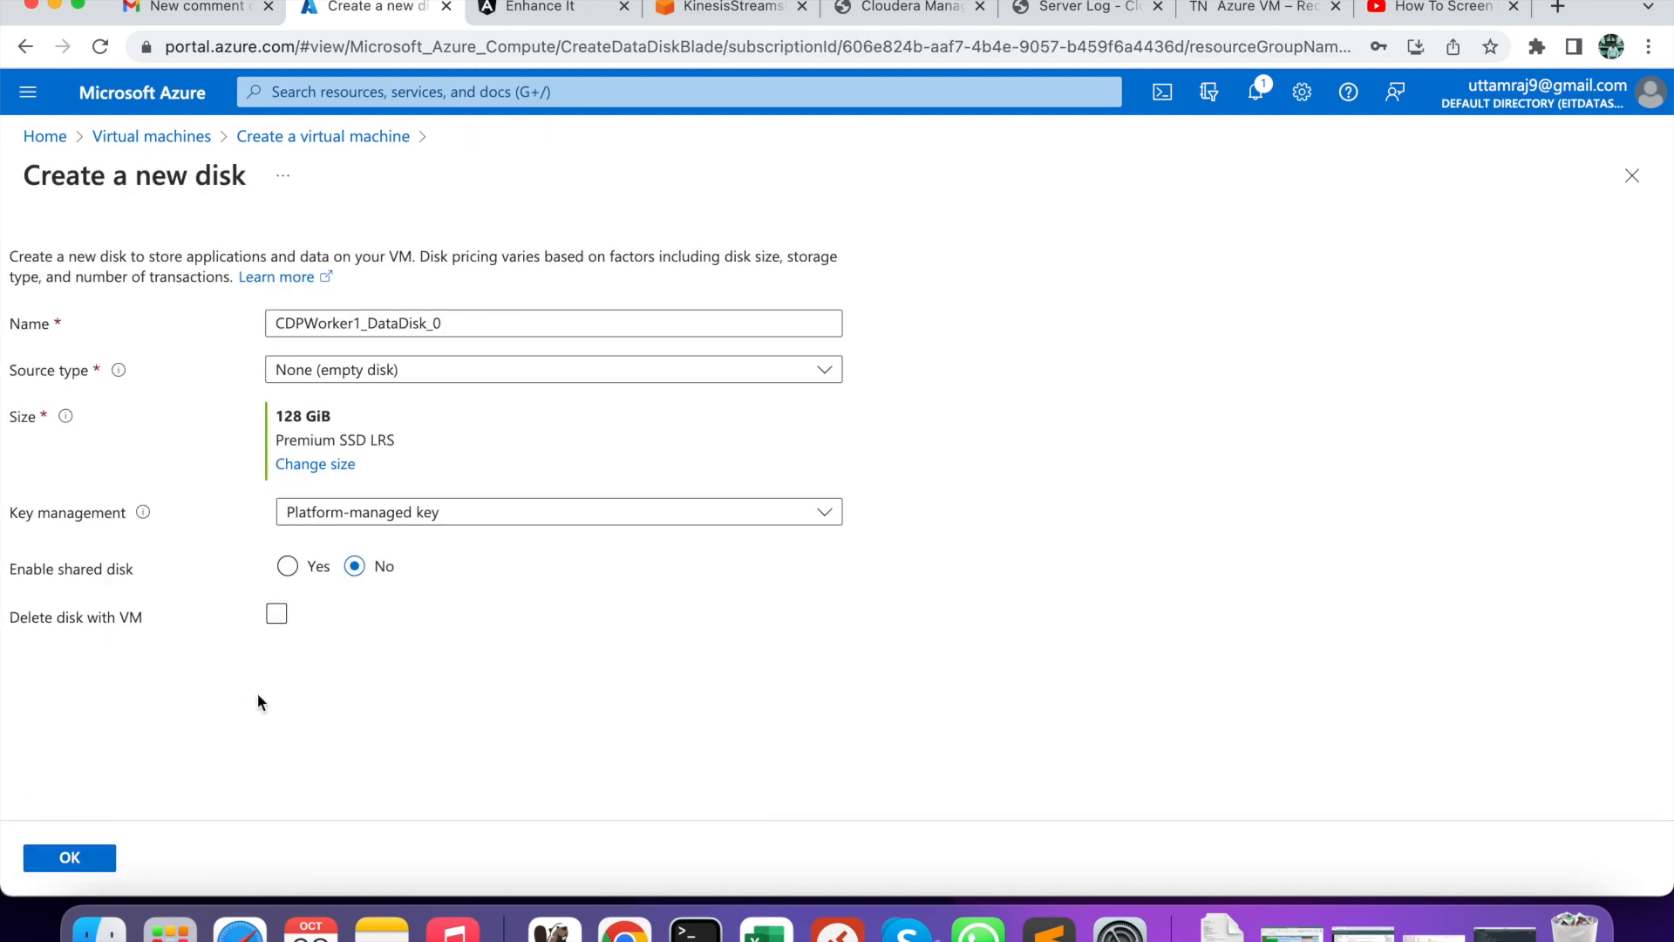
click(75, 859)
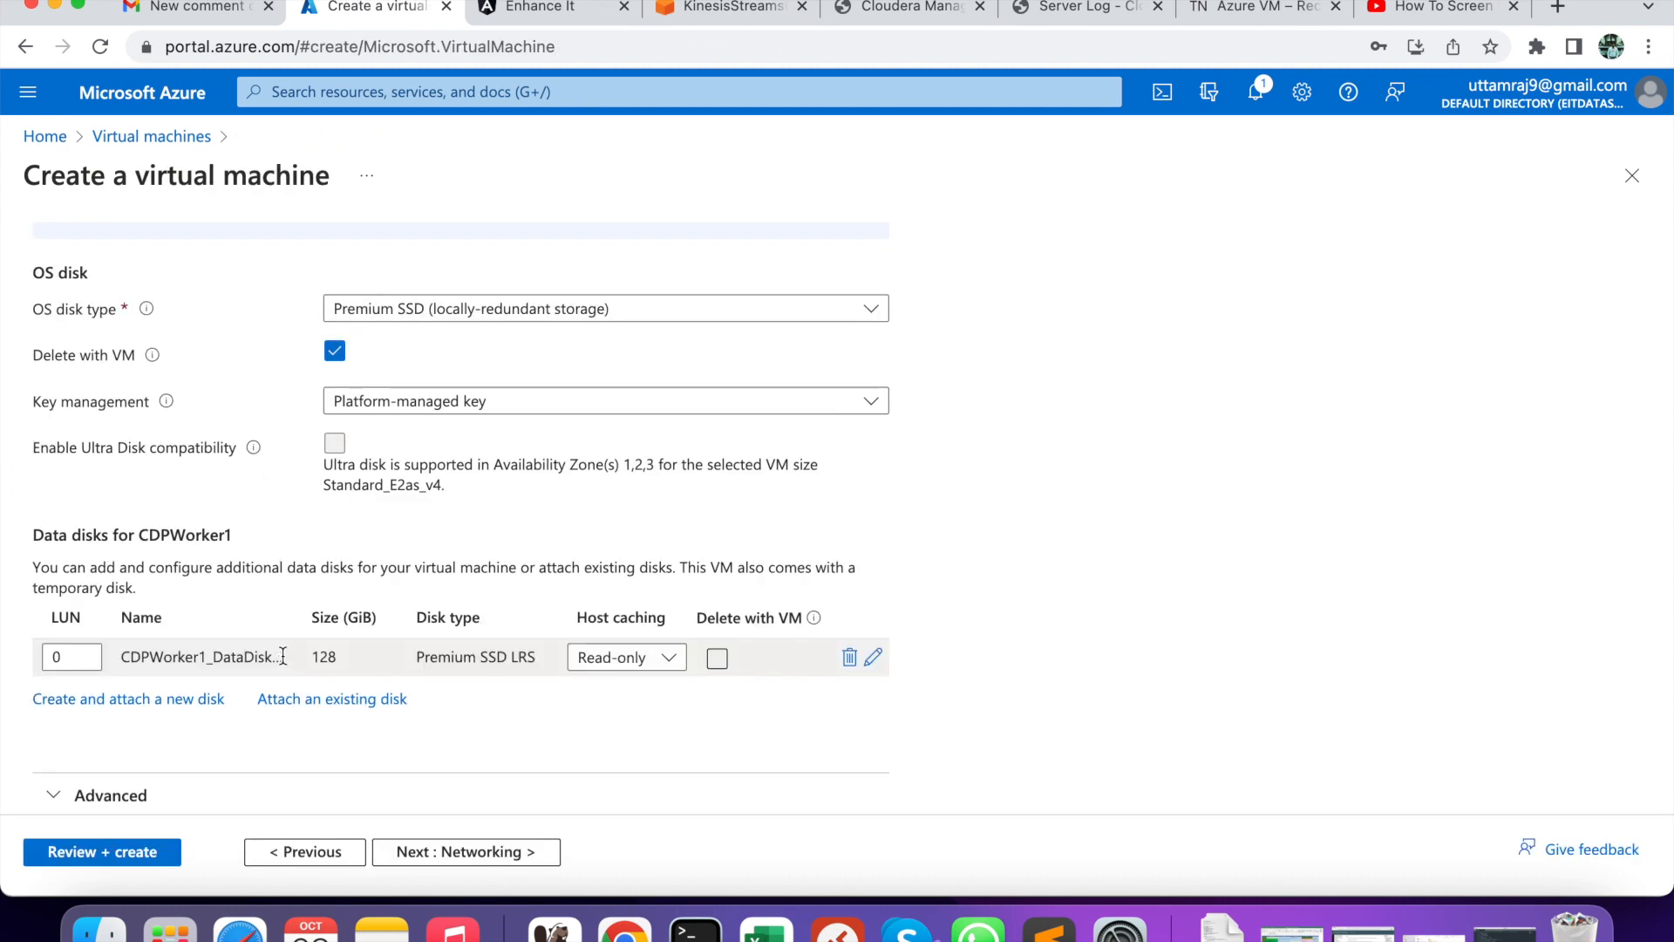
scroll(437, 475, down, 1)
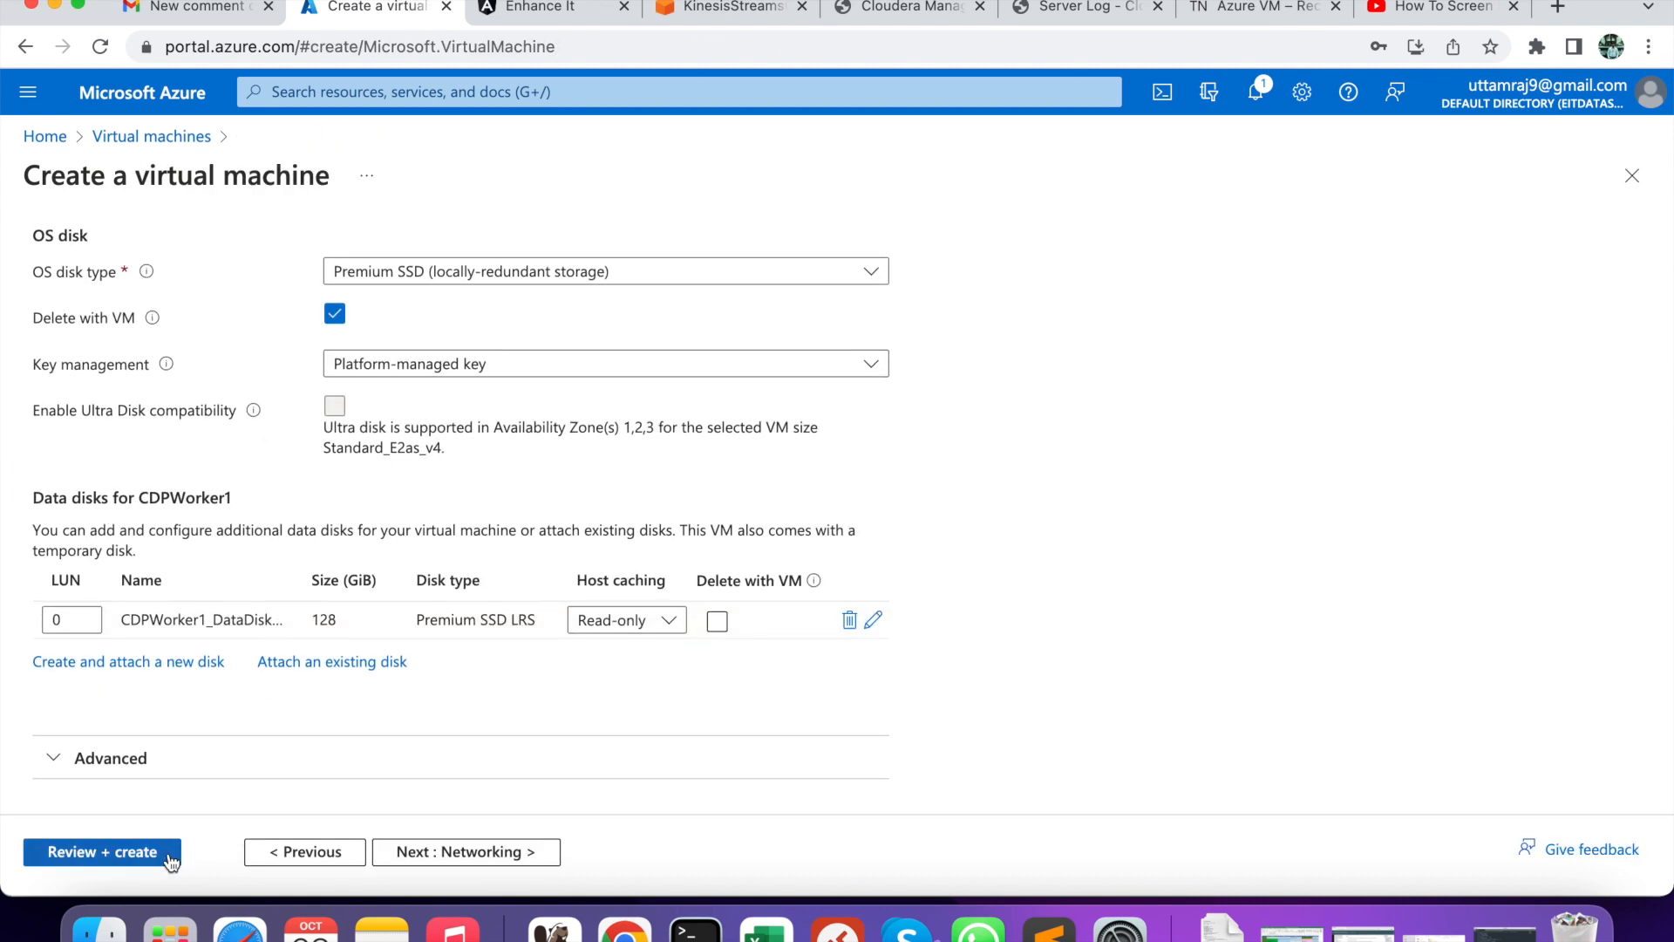
click(132, 856)
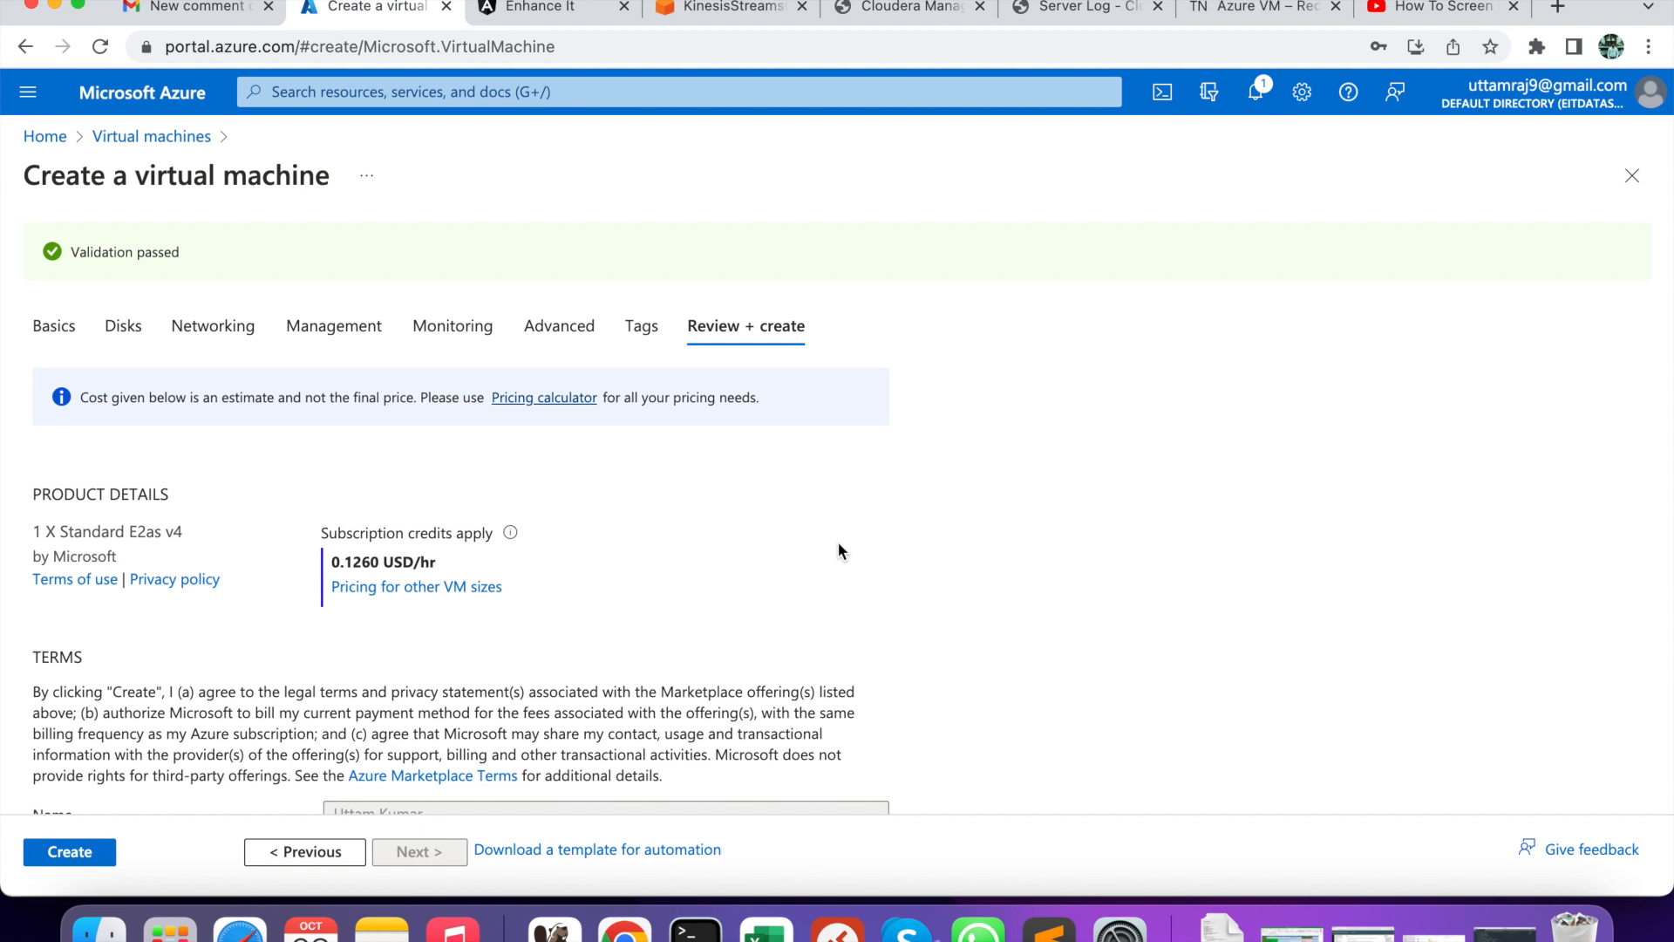
- Click Create to deploy the CDPWorker1 Standard E2as v4 VM
click(73, 852)
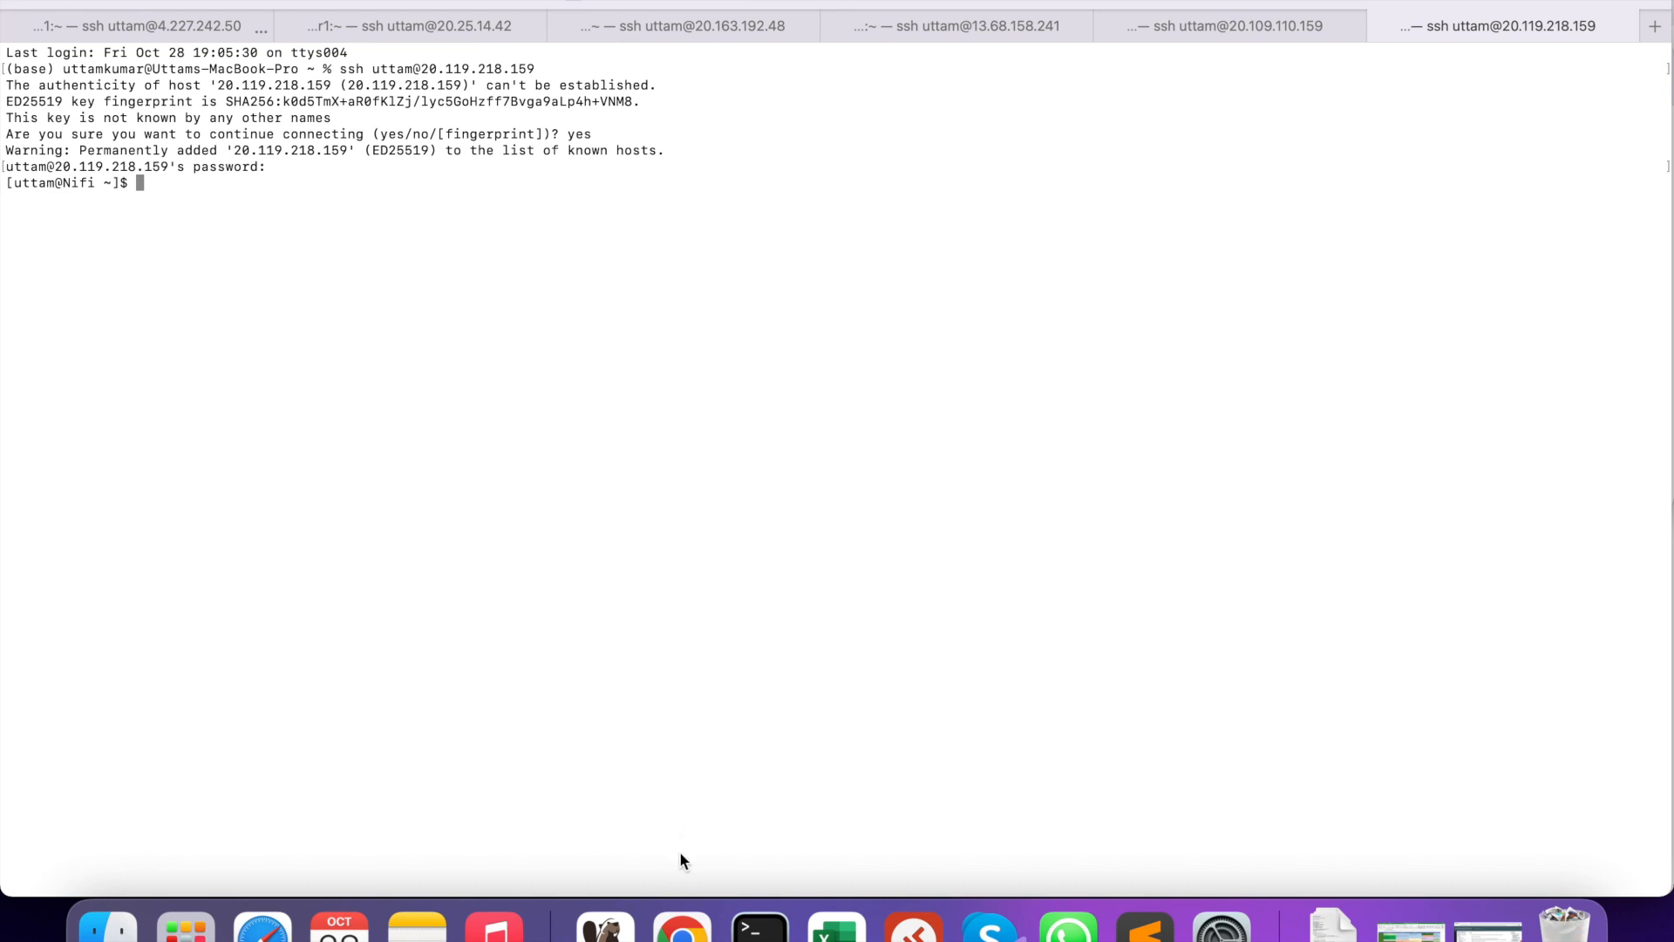
- Review the Azure VM list. Then check the CDPMaster1, CDPWorker1–3, Kafka and Nifi ssh tabs, ending on CDPMaster1
click(682, 926)
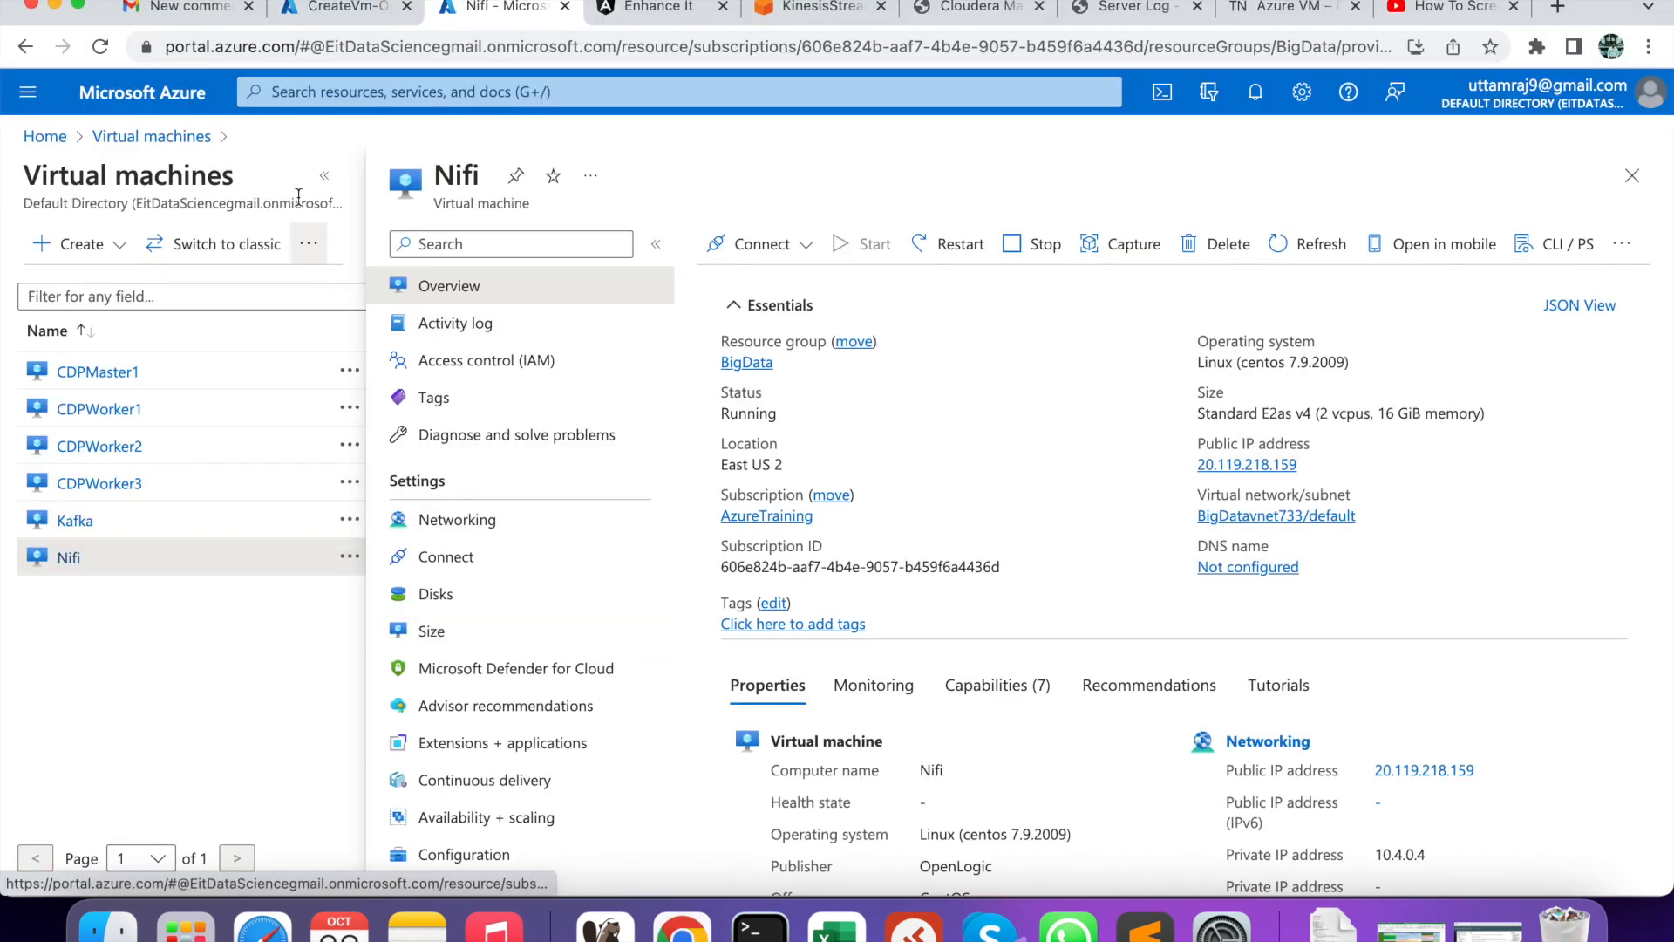
click(209, 141)
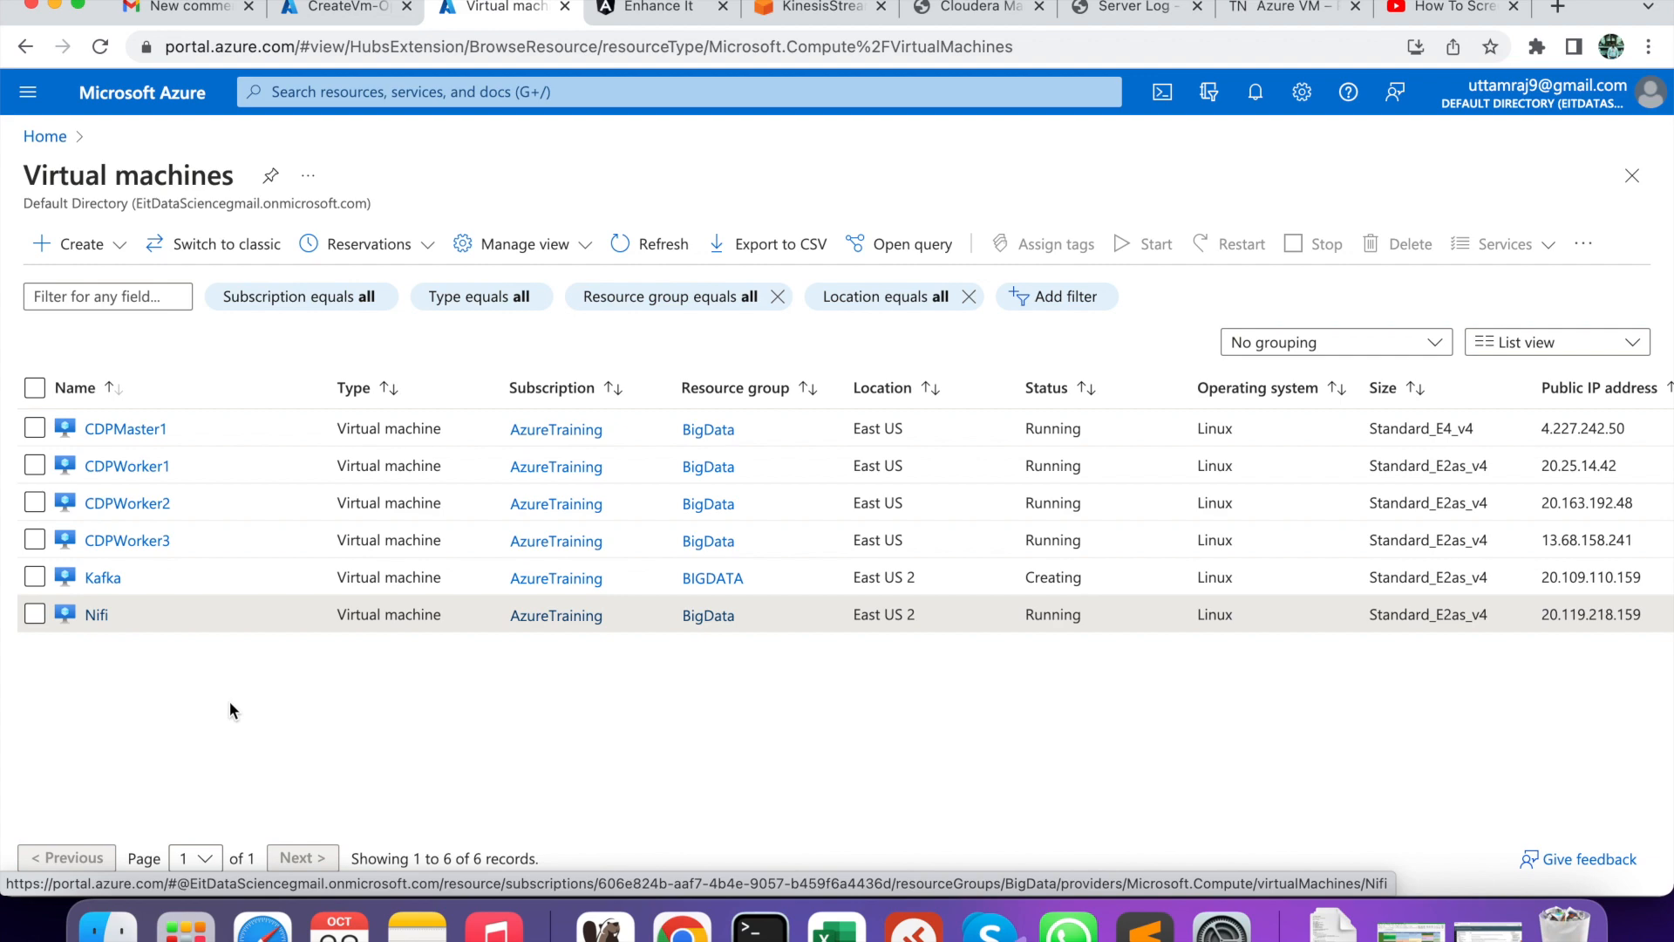
click(760, 926)
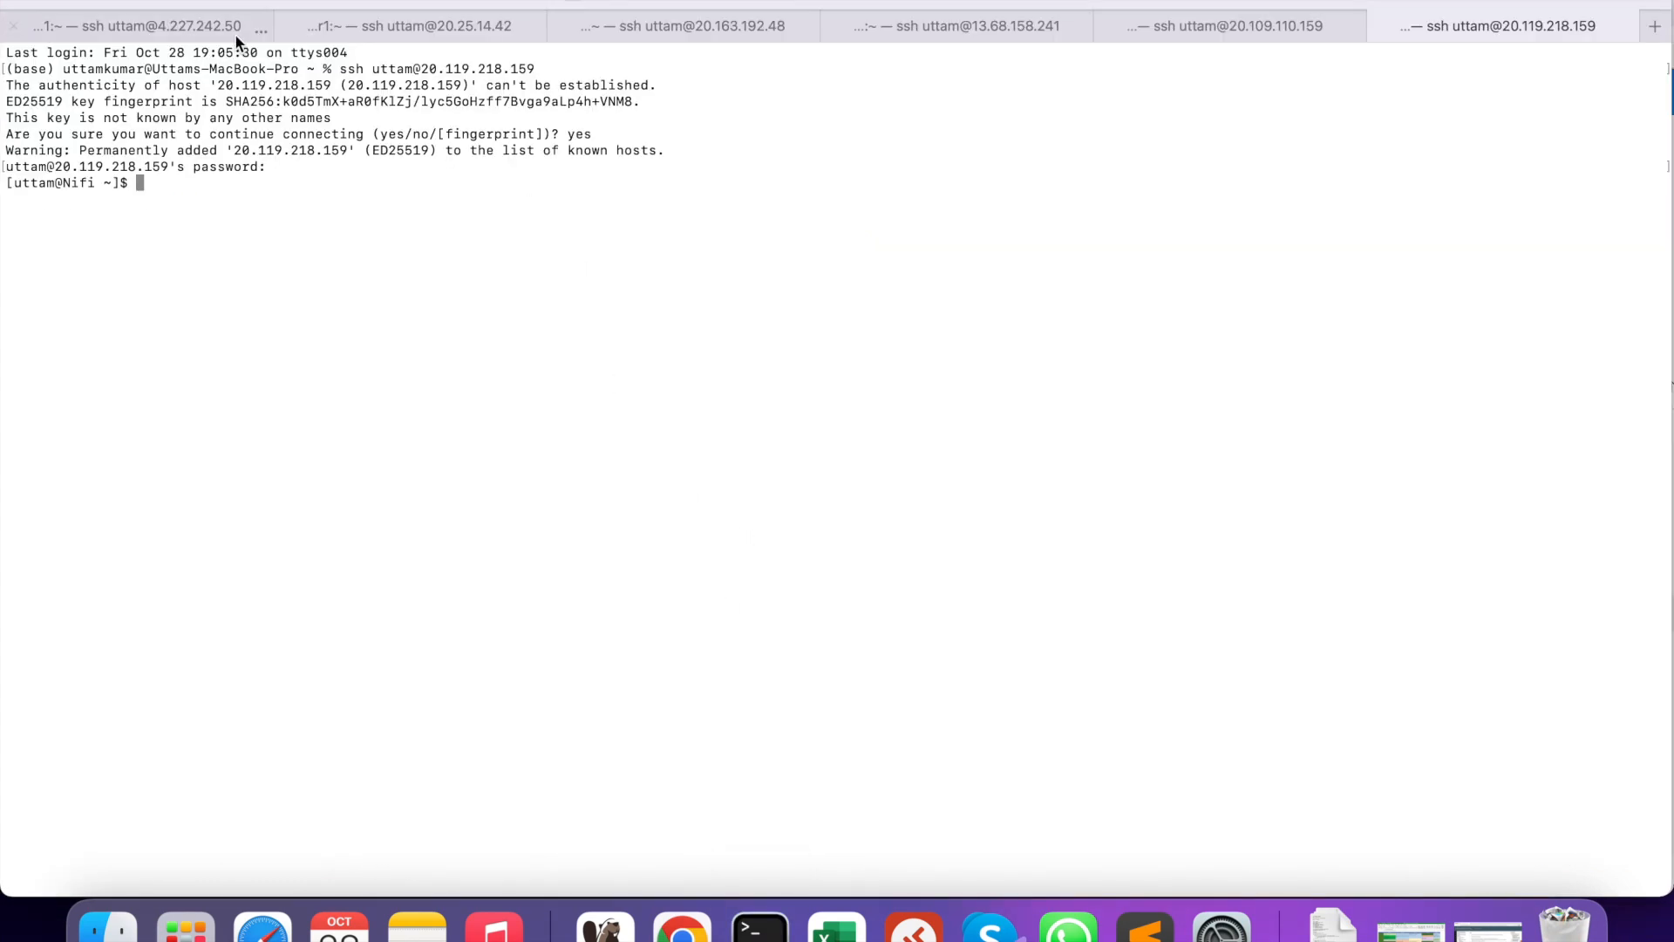
click(200, 27)
click(407, 35)
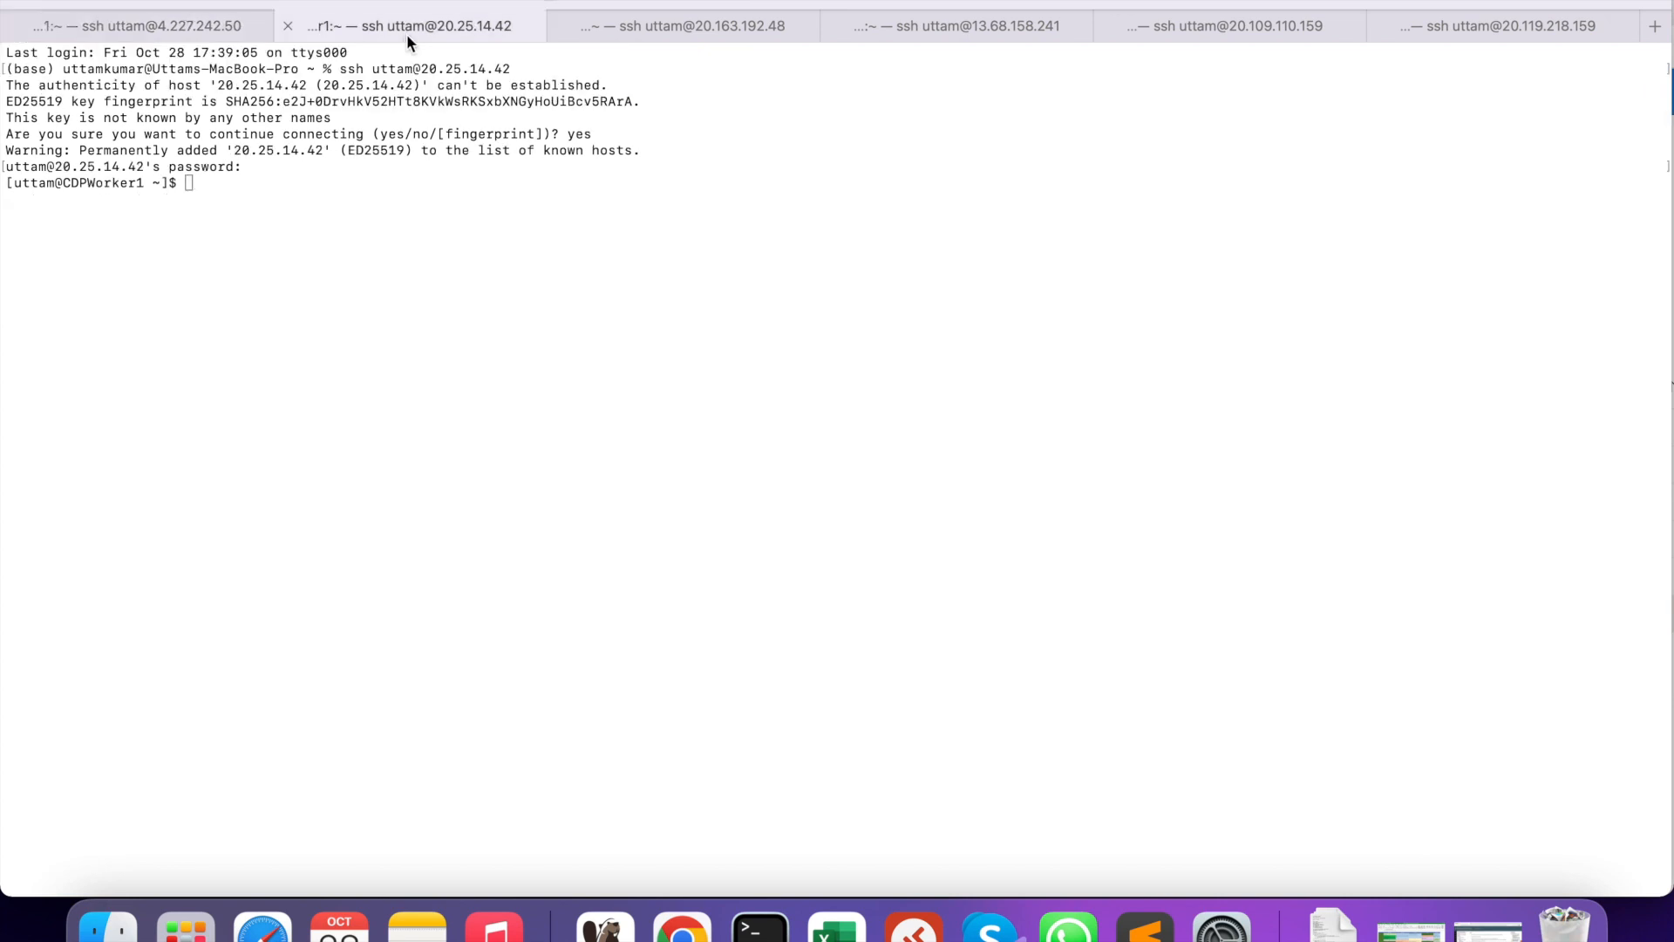
click(711, 26)
click(944, 38)
click(1242, 26)
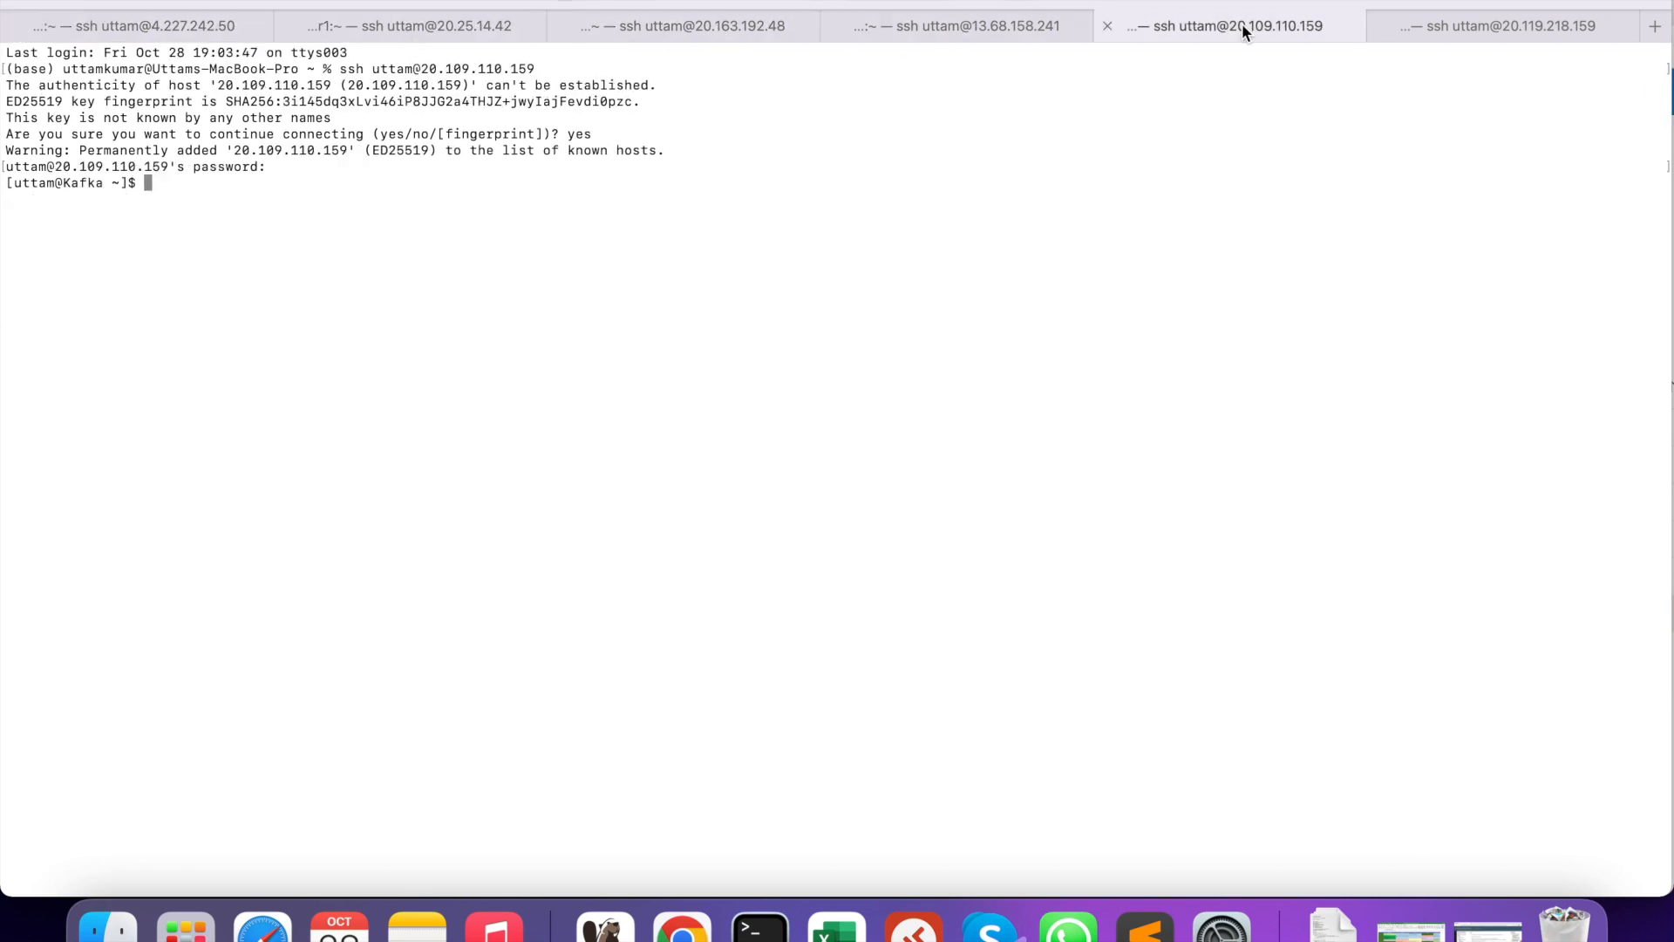
click(1483, 33)
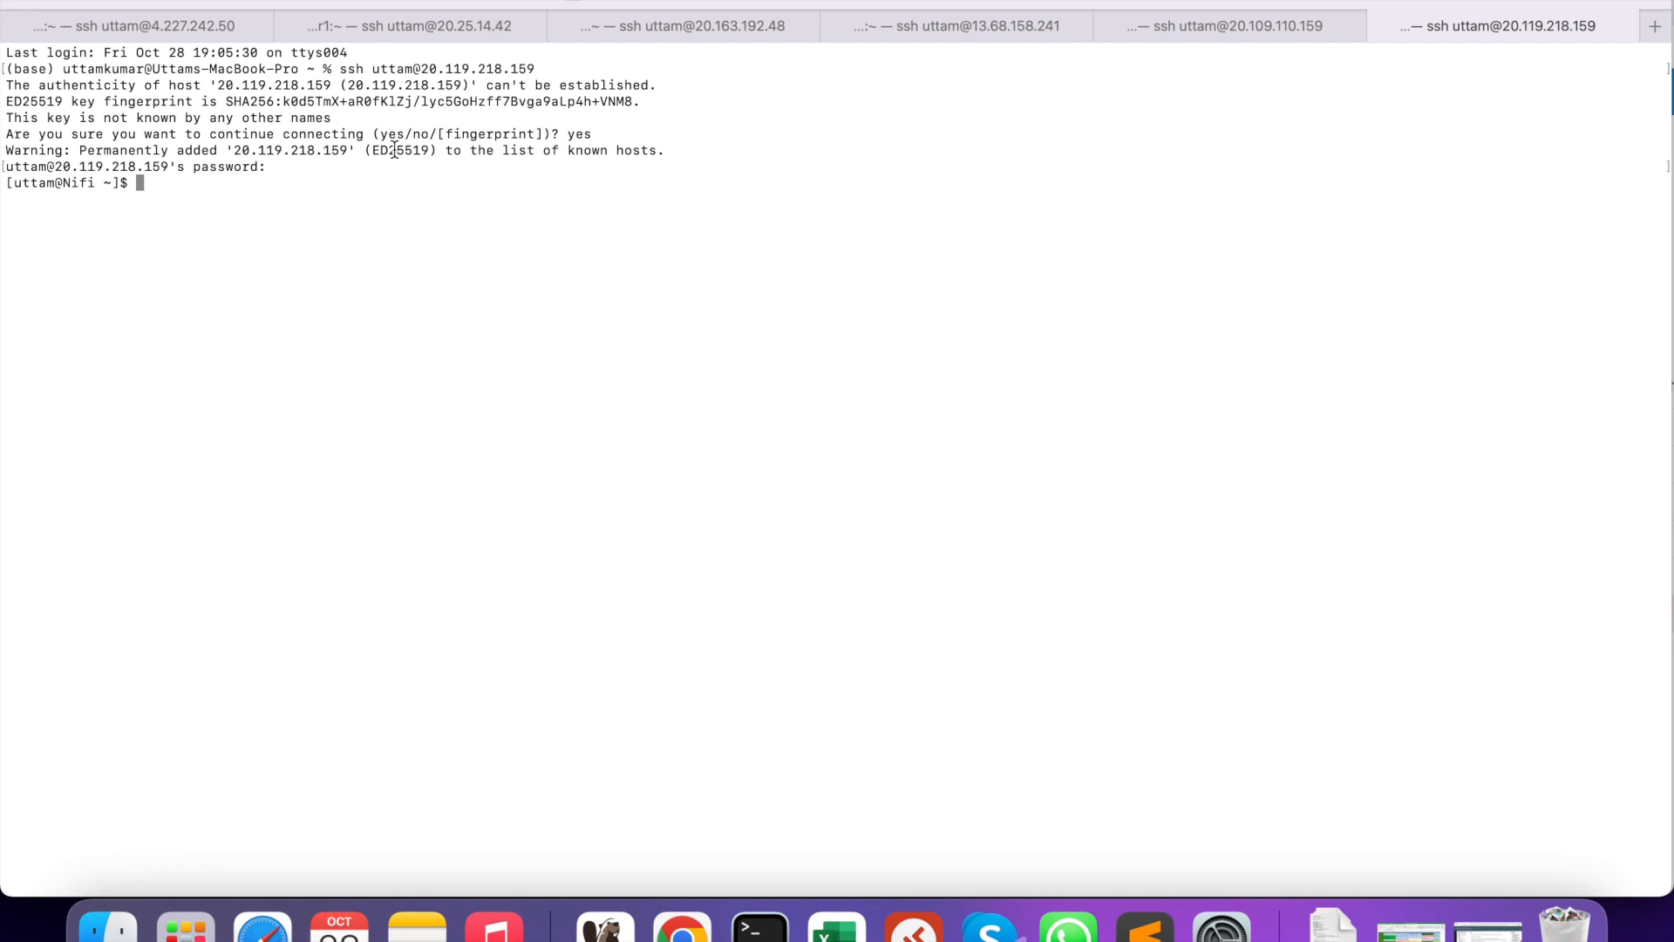
click(218, 27)
click(302, 500)
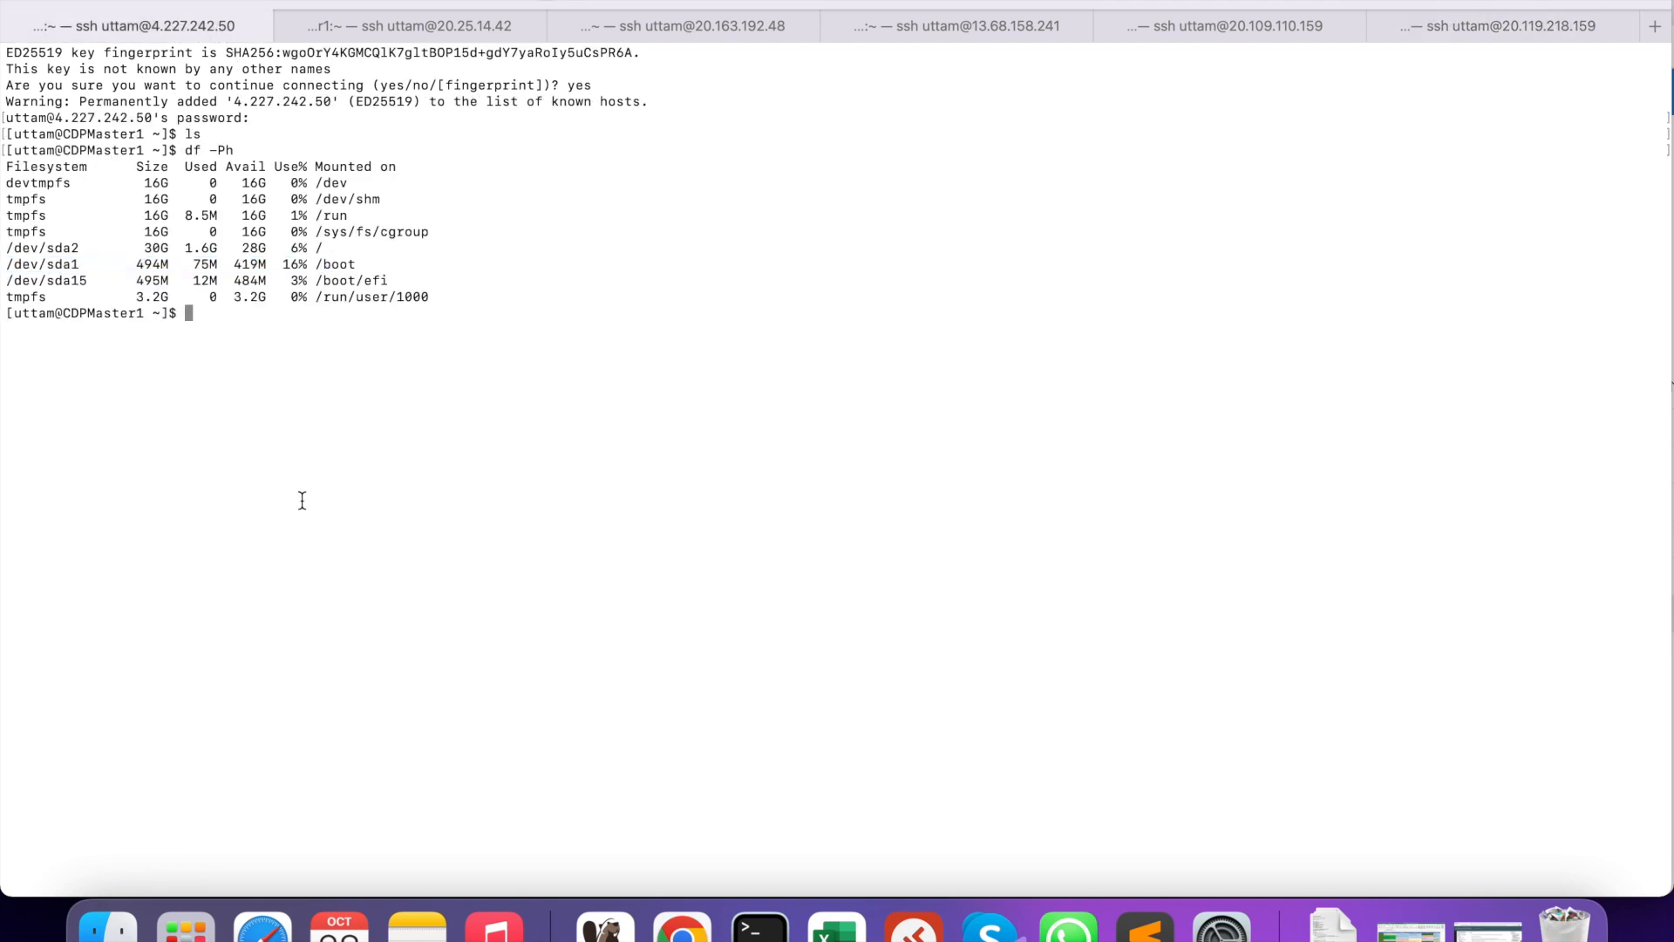
- Clear the screen, become root with sudo su, and create the cdp user
key(super+k)
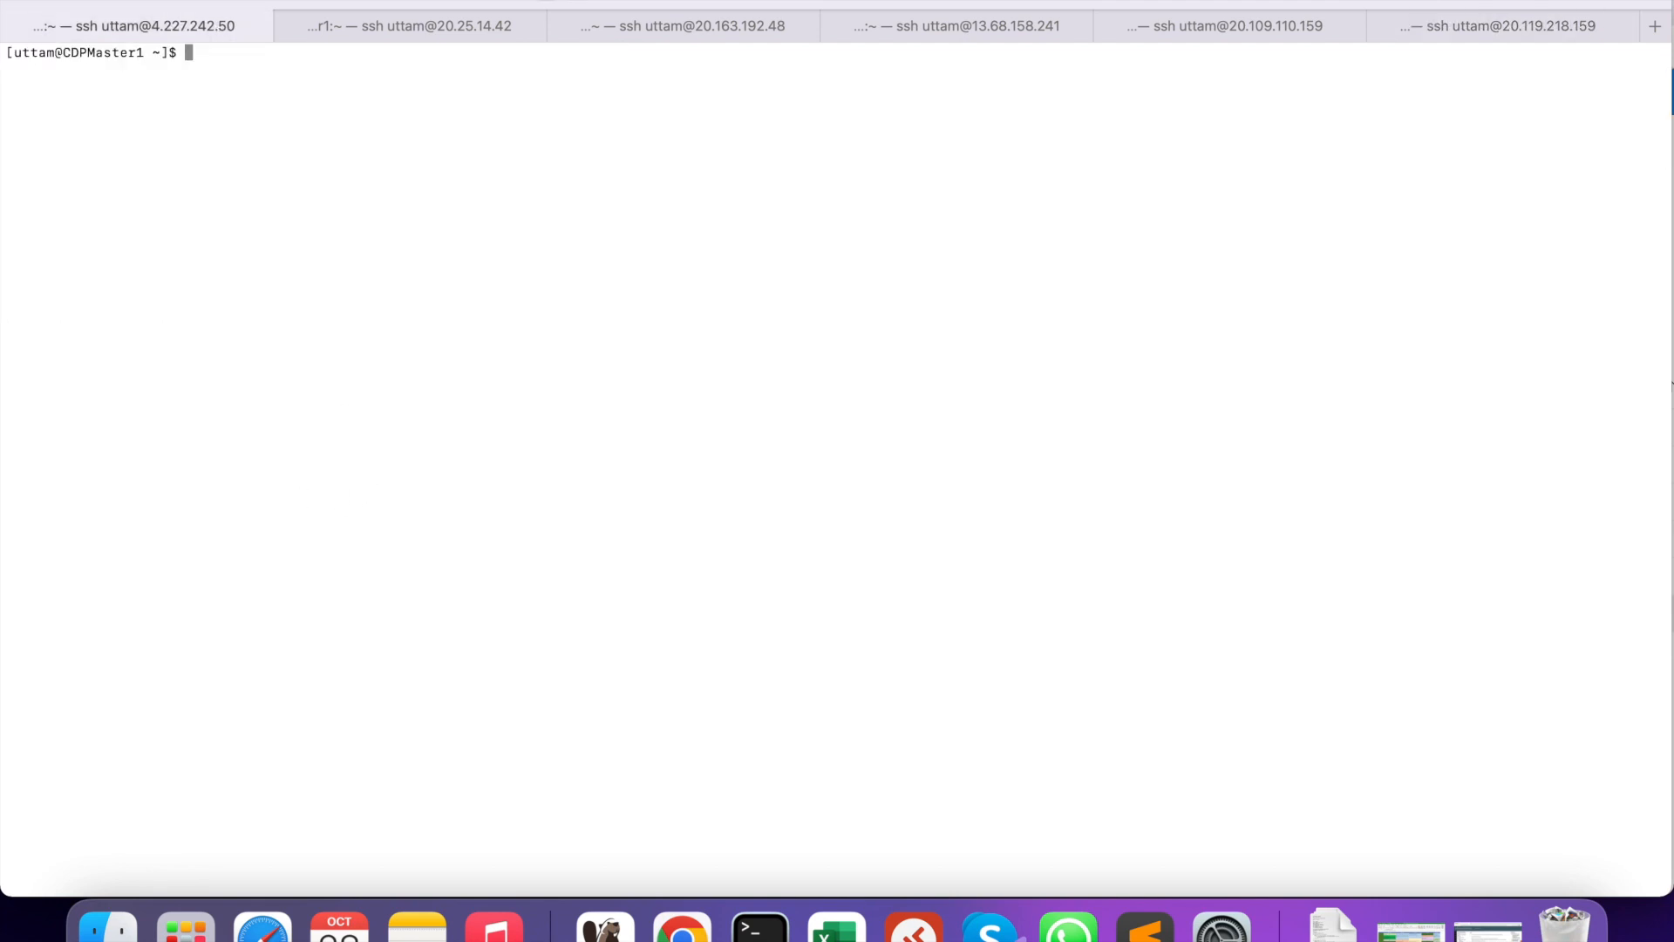
text(sudo su)
key(Return)
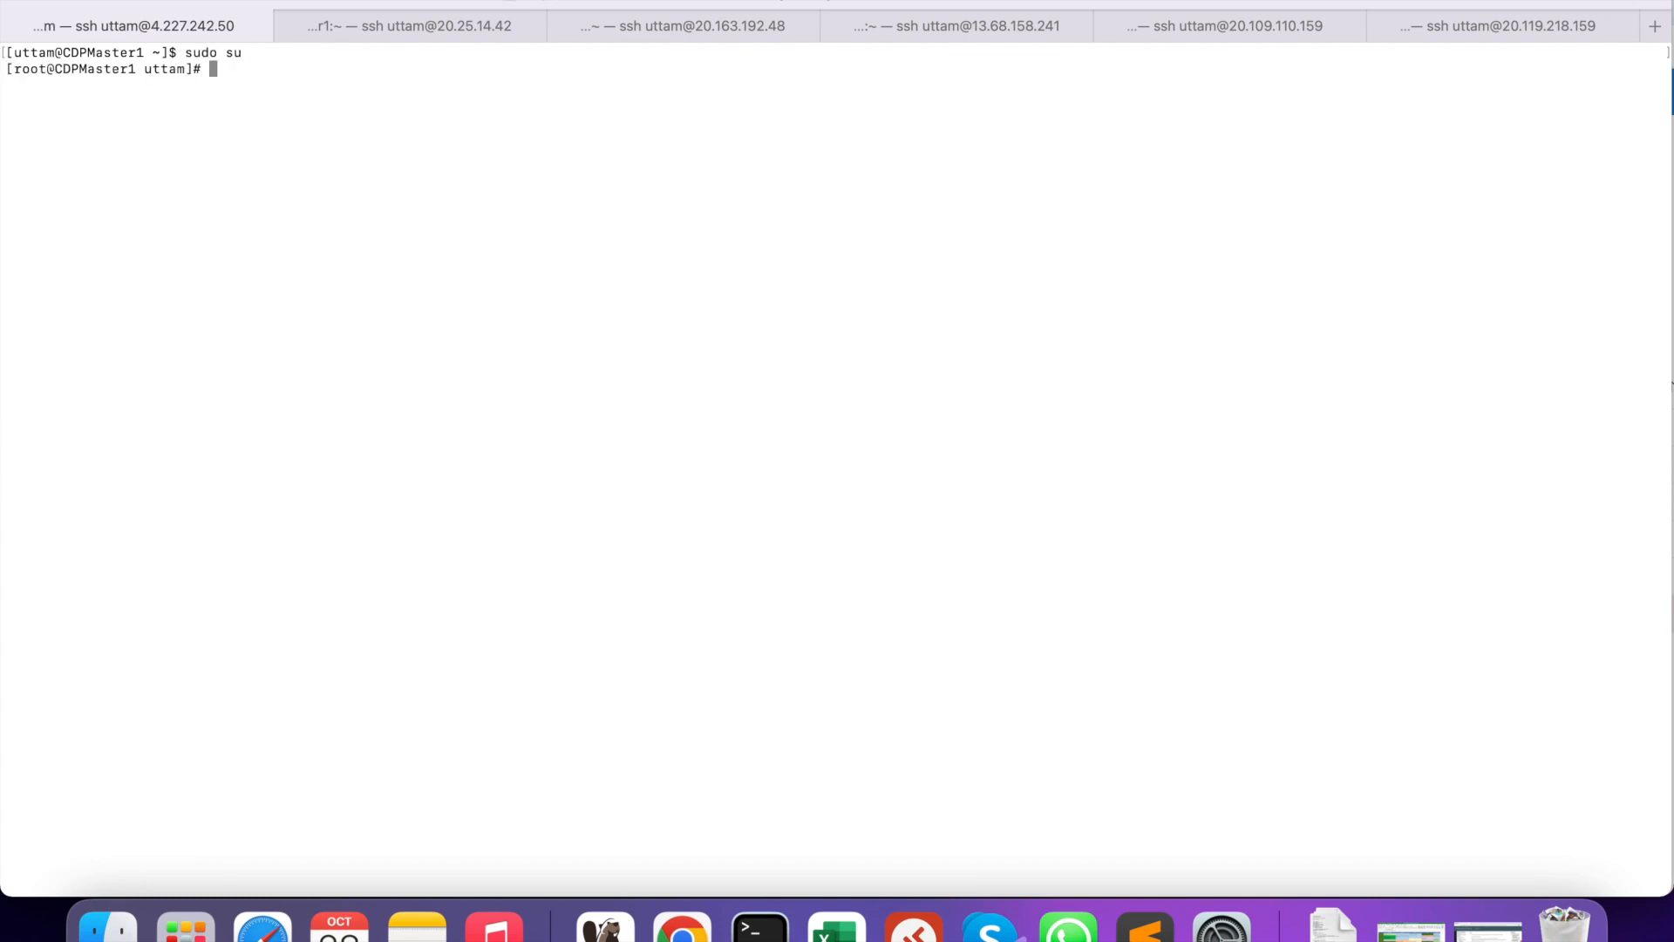
text(useradd cdp)
key(Return)
- Set the cdp user's password with passwd cdp, entering it twice
text(passwor)
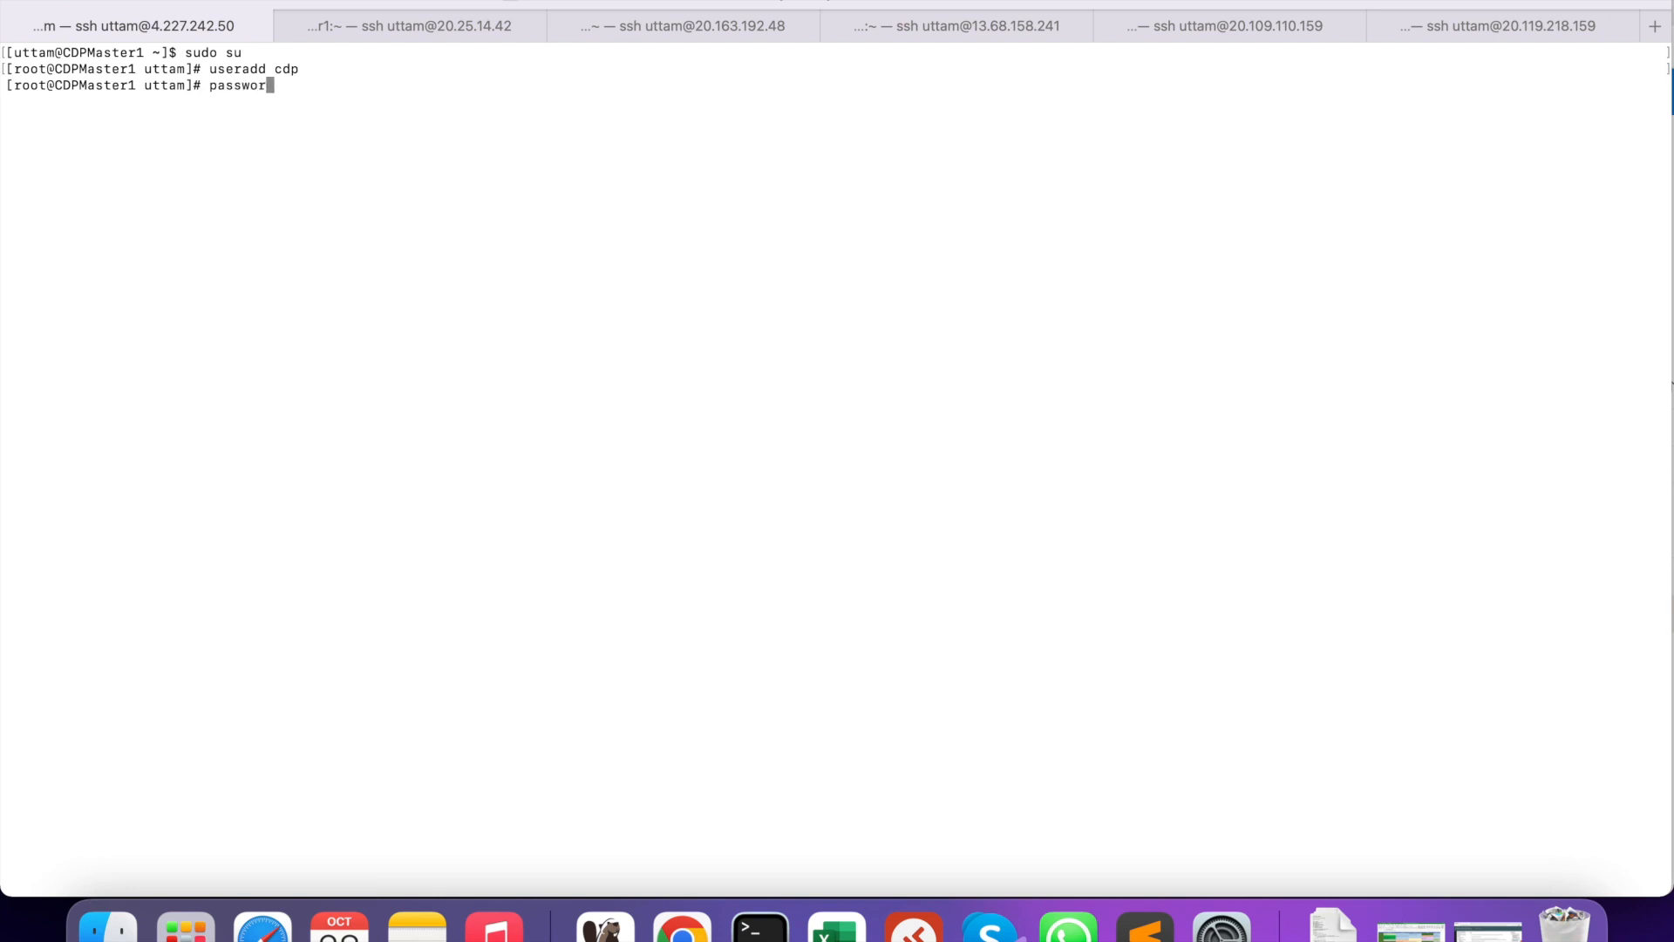
key(BackSpace)
text(d cdp)
key(Return)
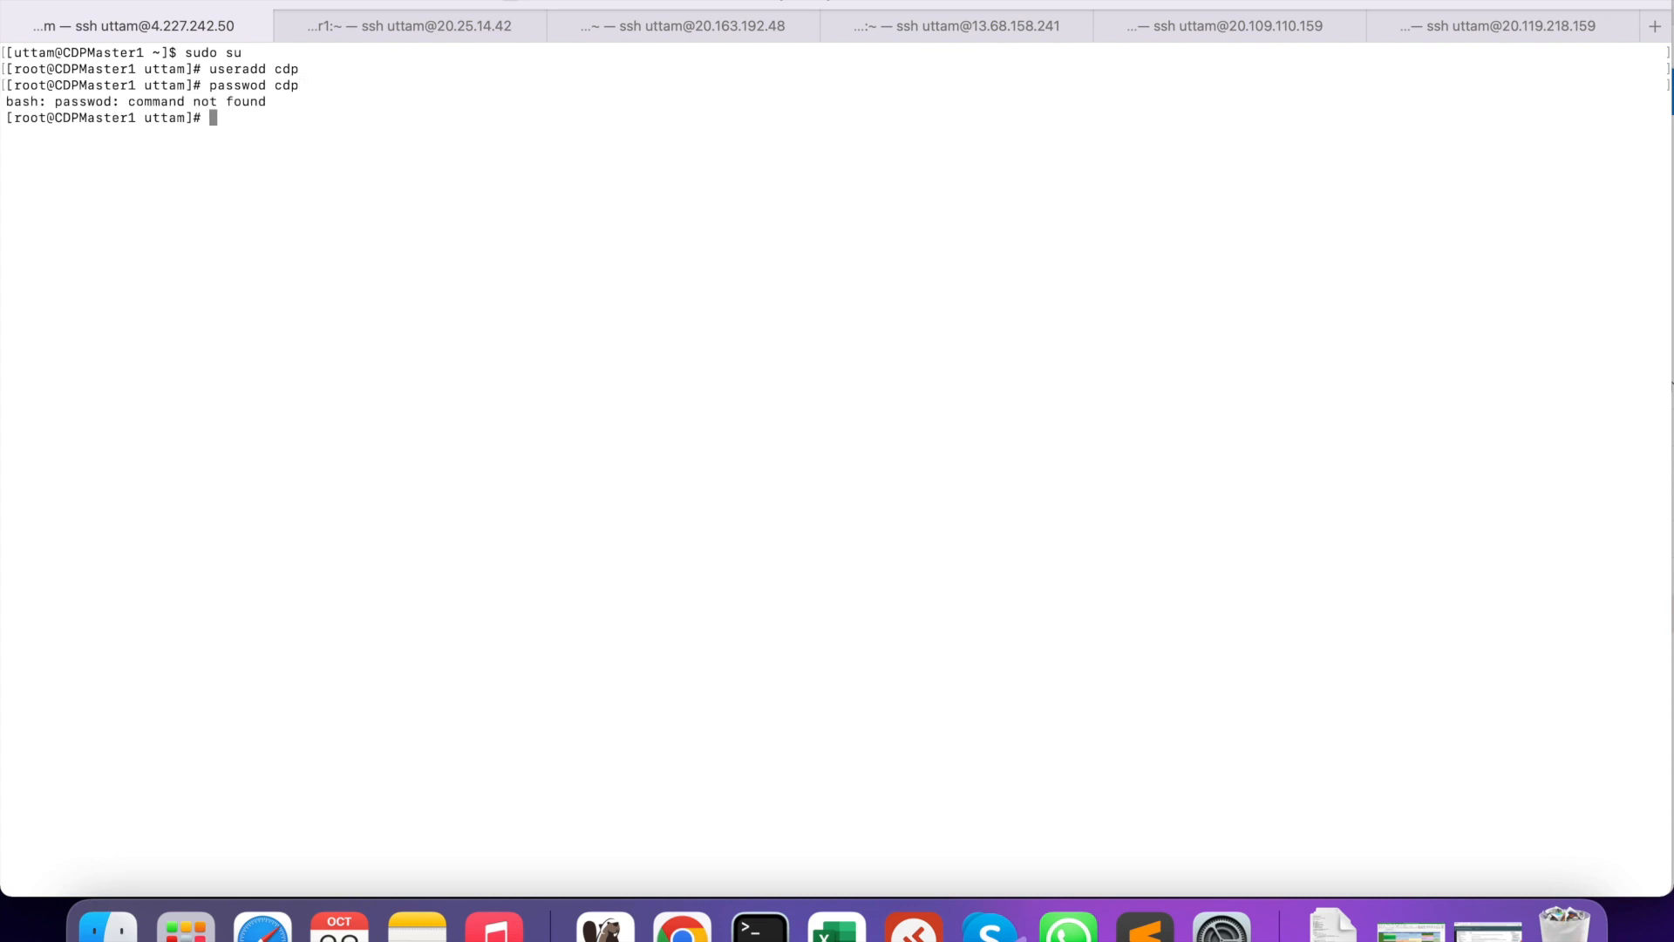
key(Up)
key(BackSpace)
key(BackSpace)
key(BackSpace)
key(BackSpace)
key(BackSpace)
key(BackSpace)
key(BackSpace)
key(BackSpace)
text(swd cdp)
key(Return)
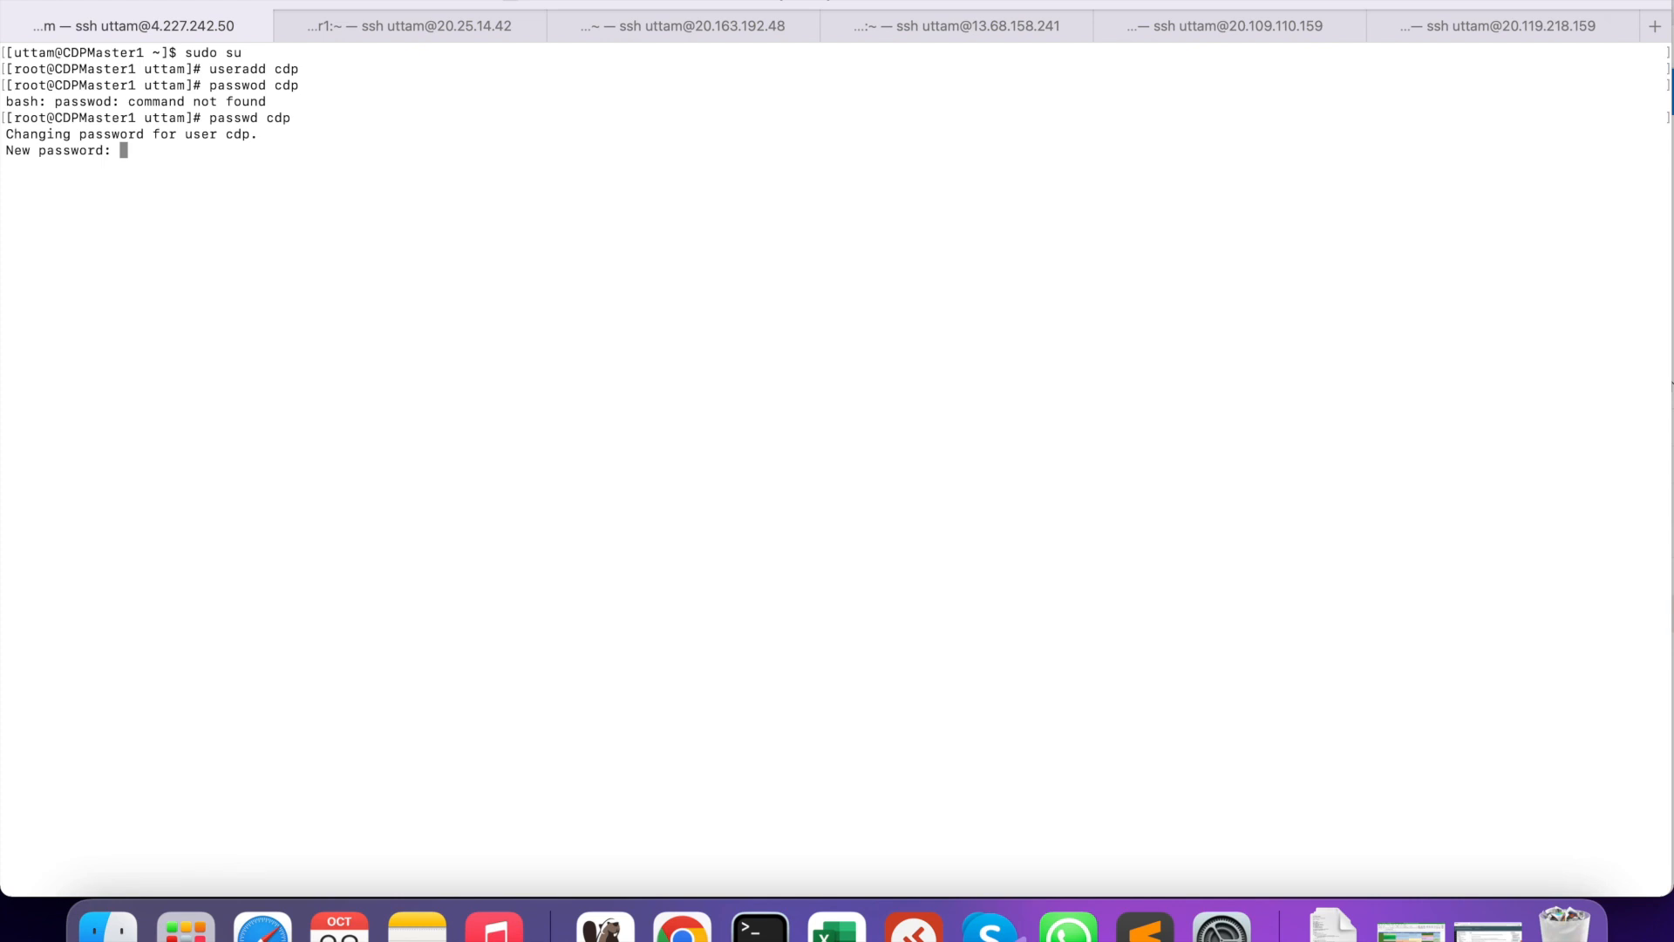
key(Return)
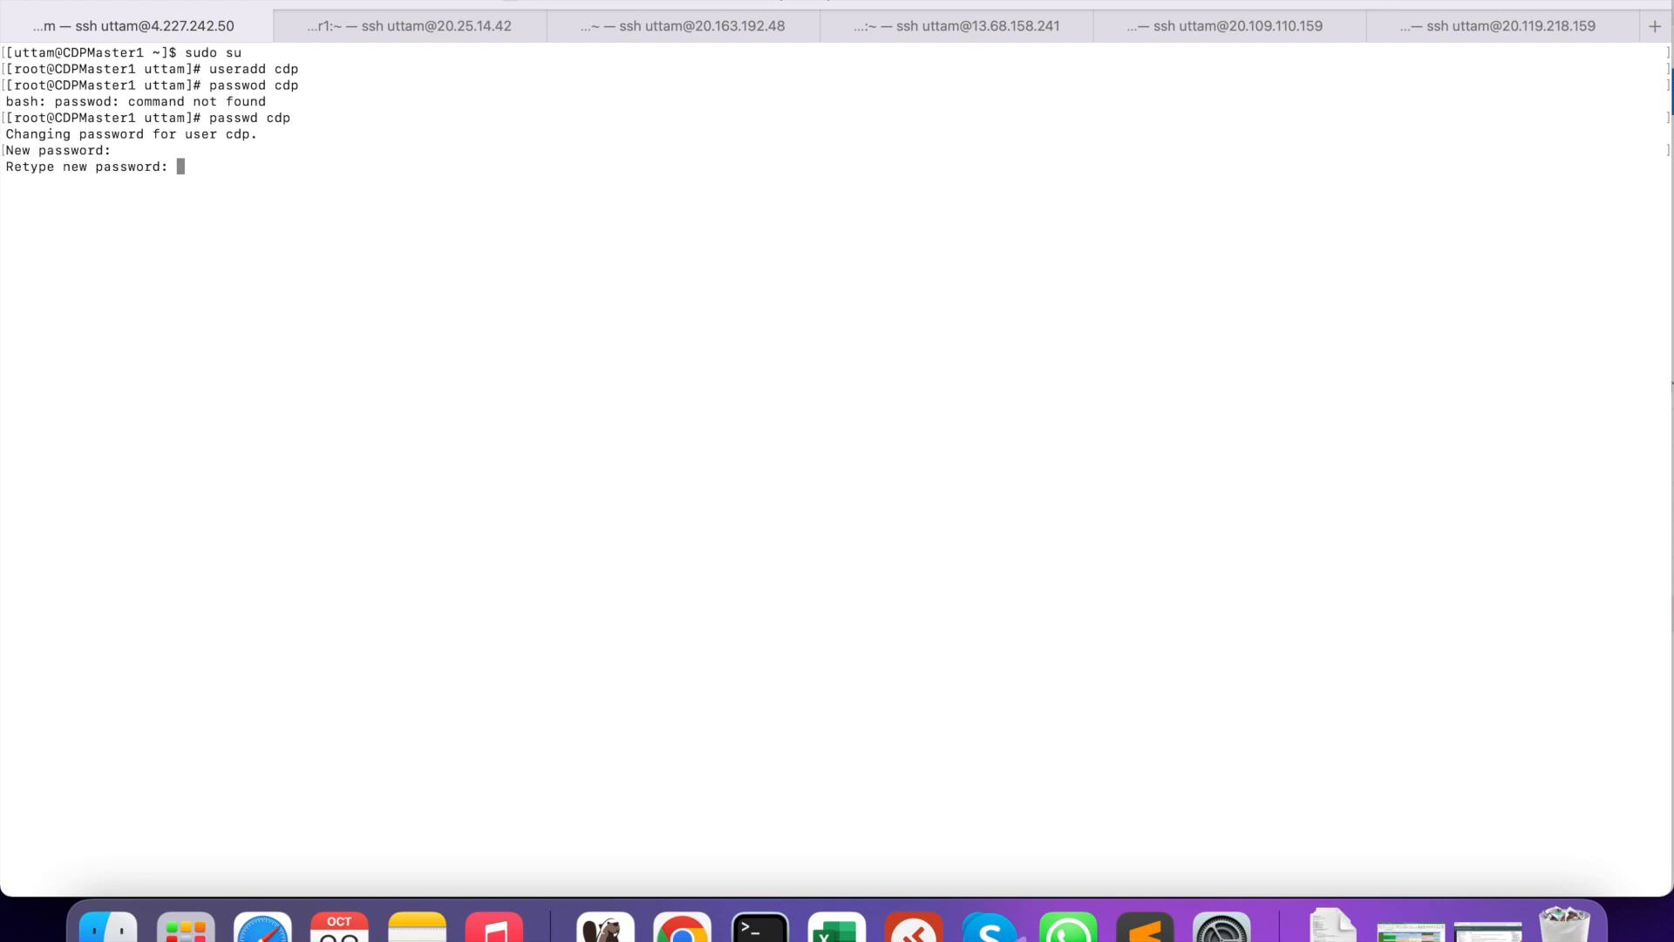
key(Return)
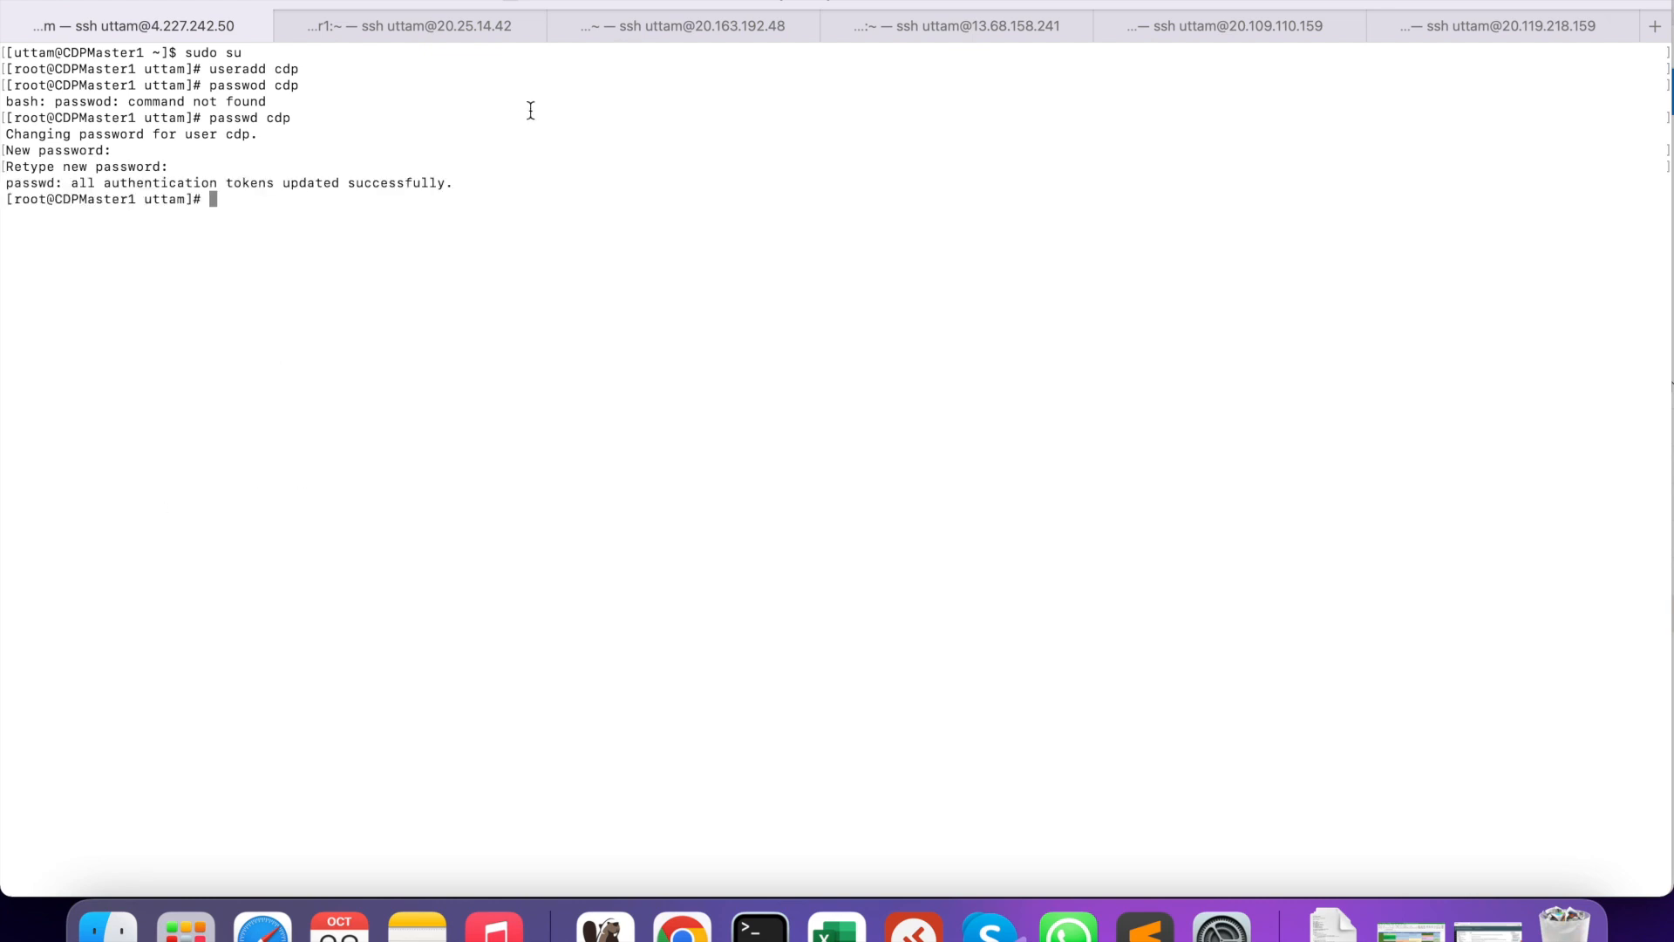
click(410, 28)
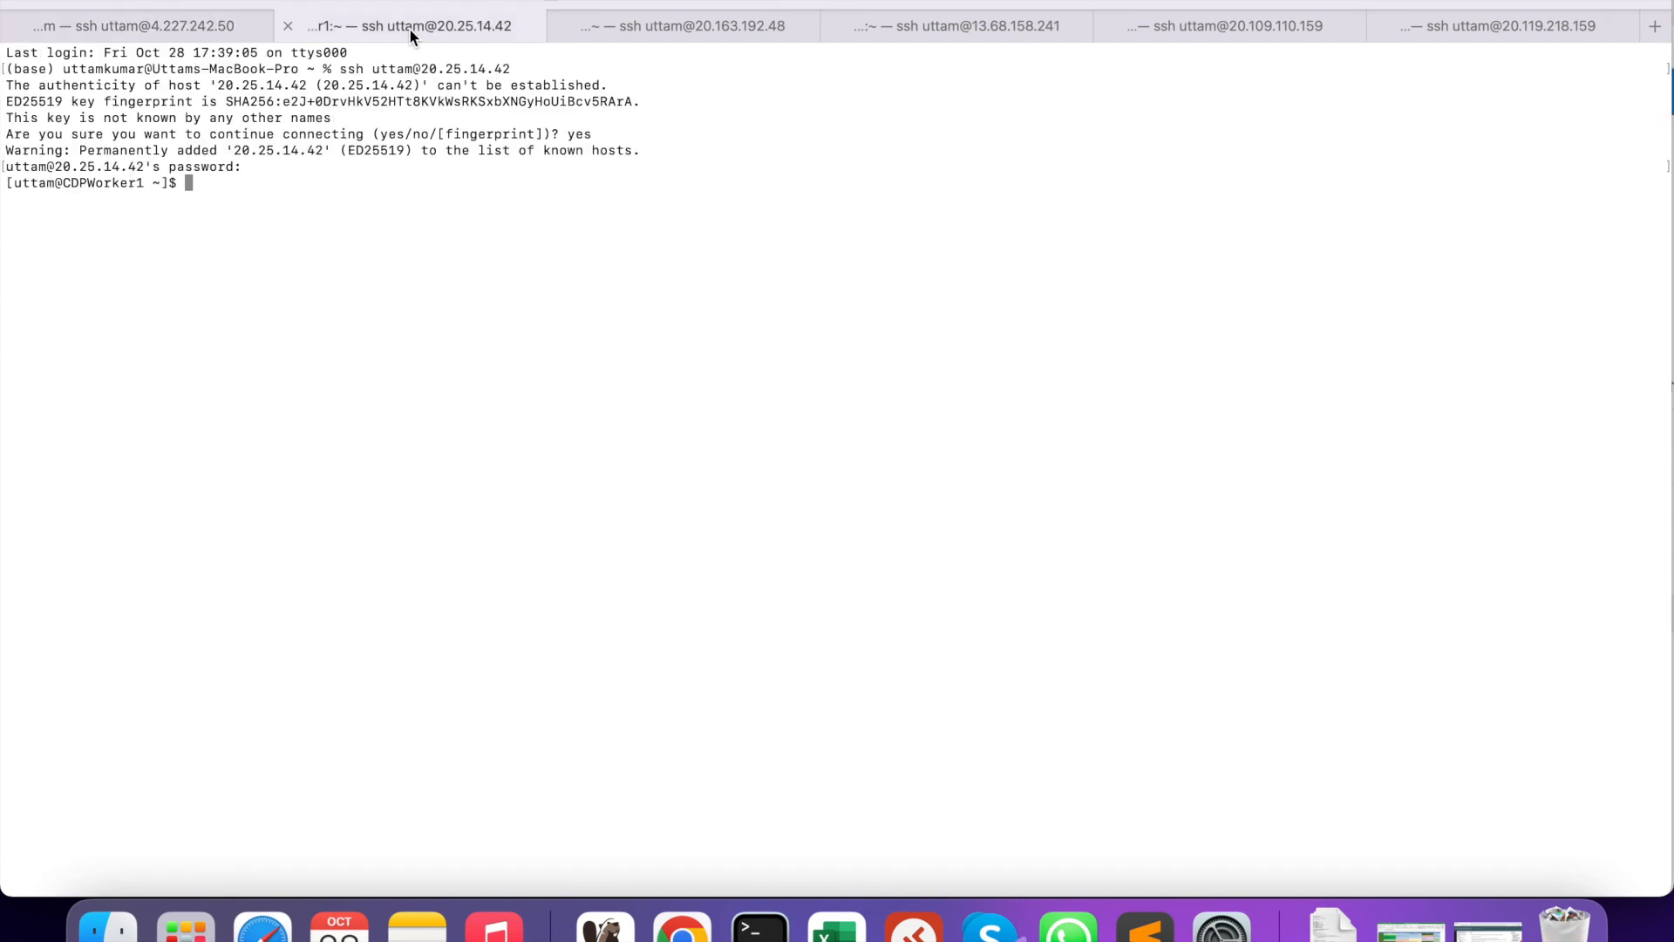
- Become root on CDPWorker1 with sudo su
text(sudo su)
key(Return)
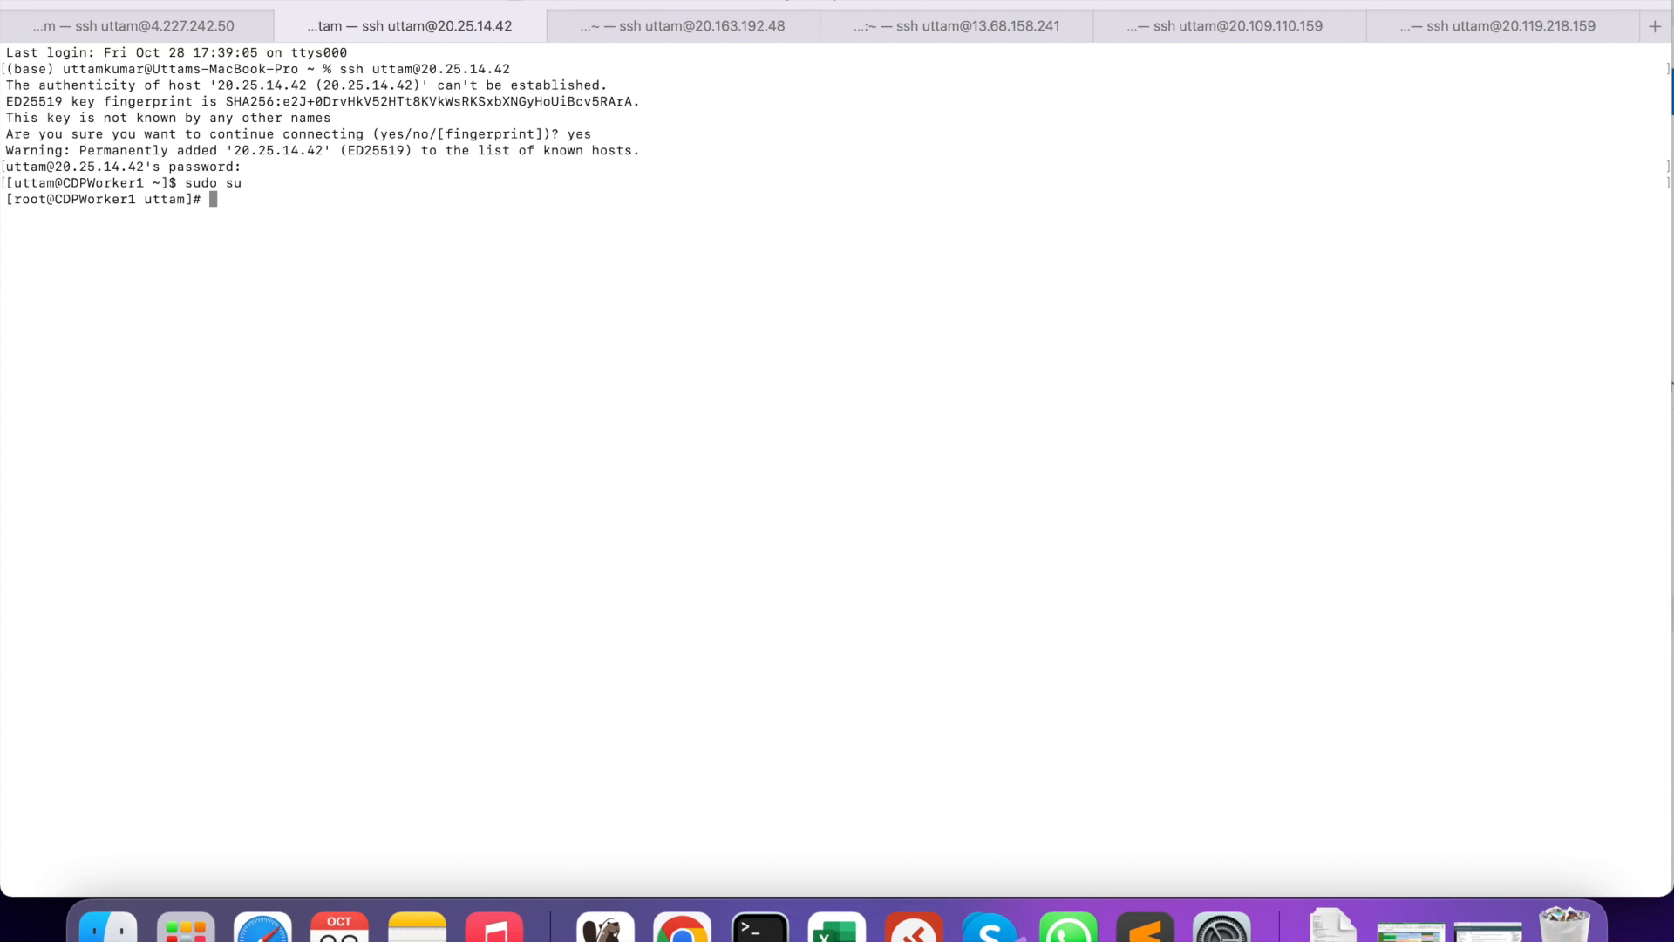
text(usera)
- Copy the three sudo-setup lines from Sublime and paste them into the CDPMaster1 shell
click(223, 26)
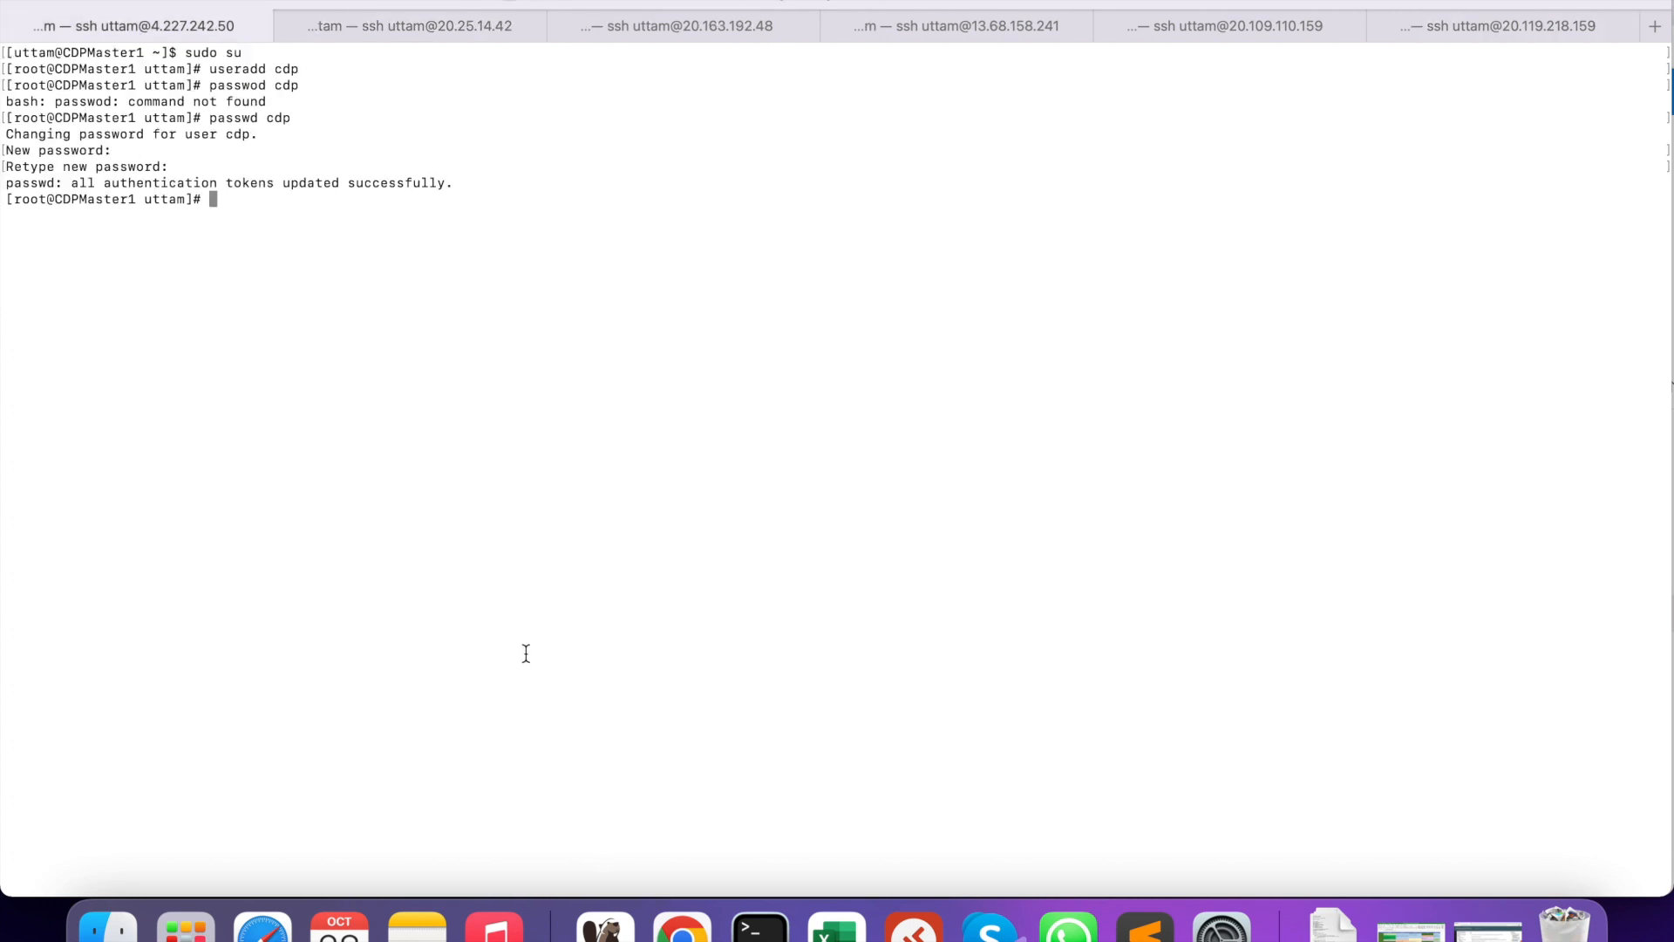
click(1145, 926)
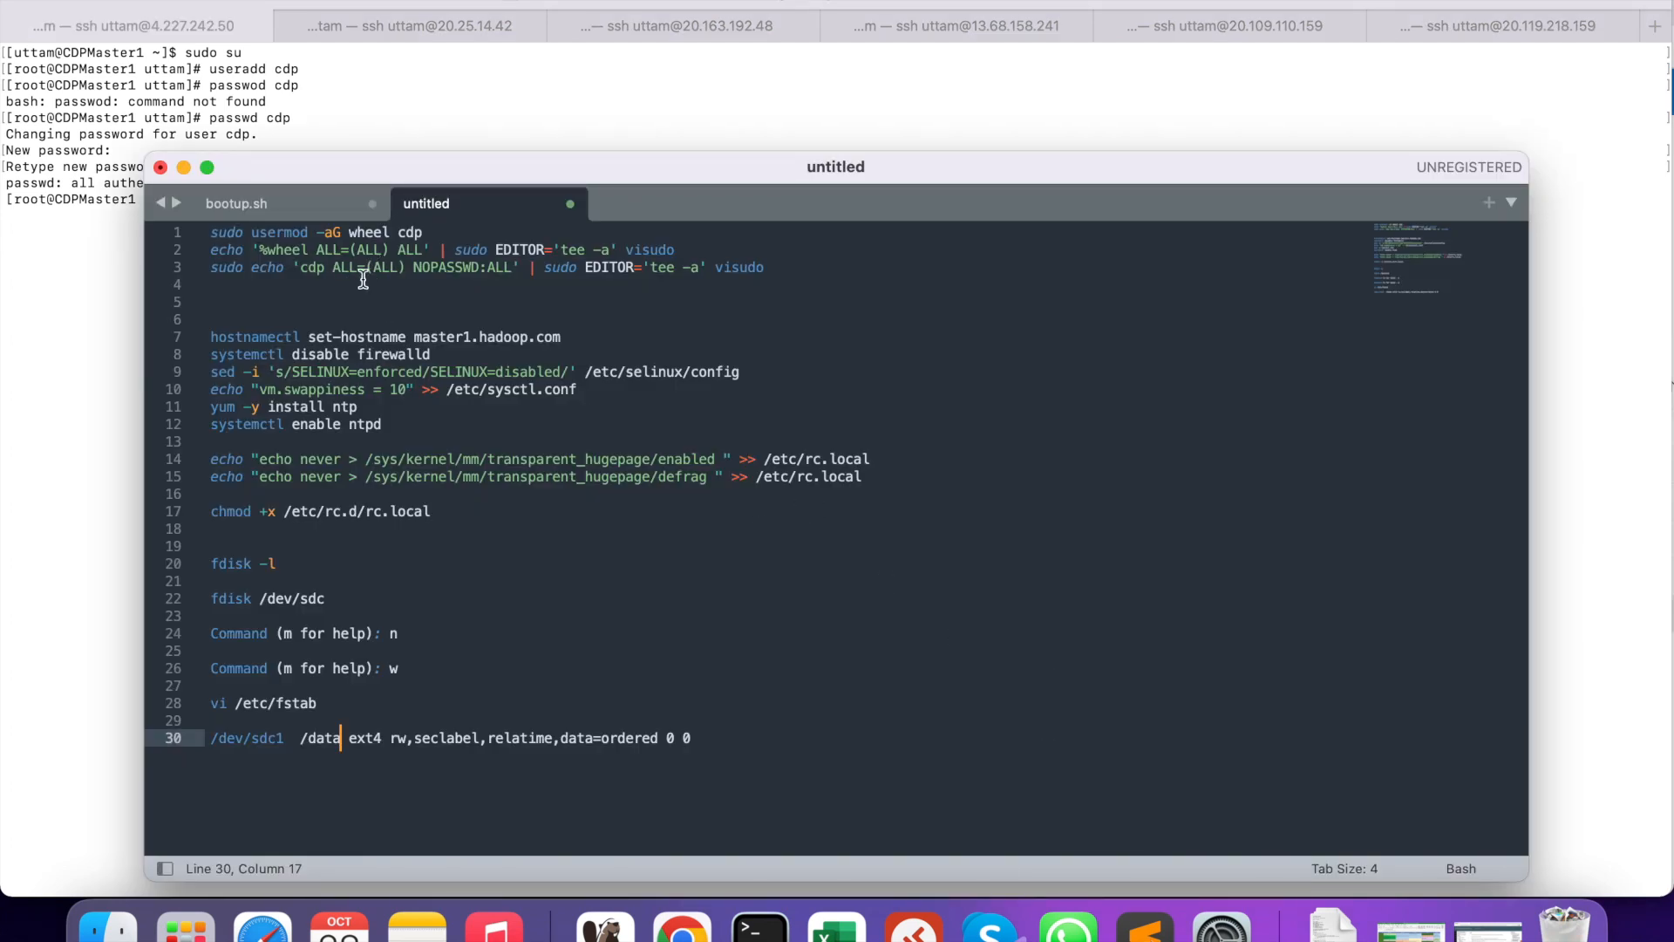
drag(792, 272, 202, 234)
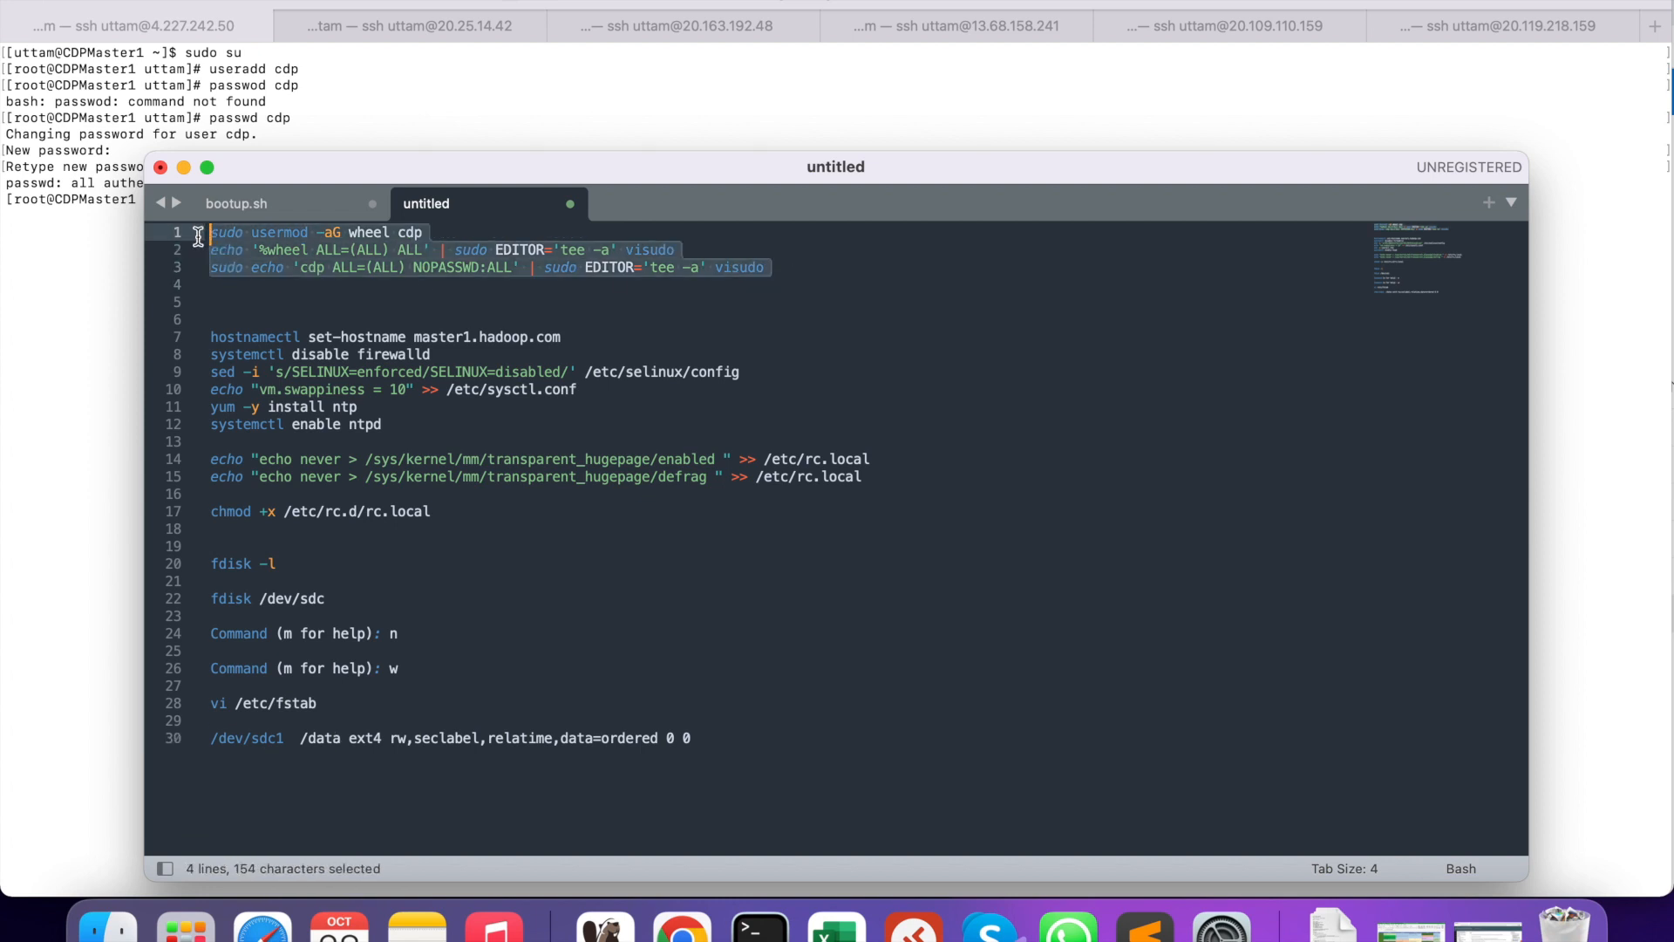
right_click(258, 243)
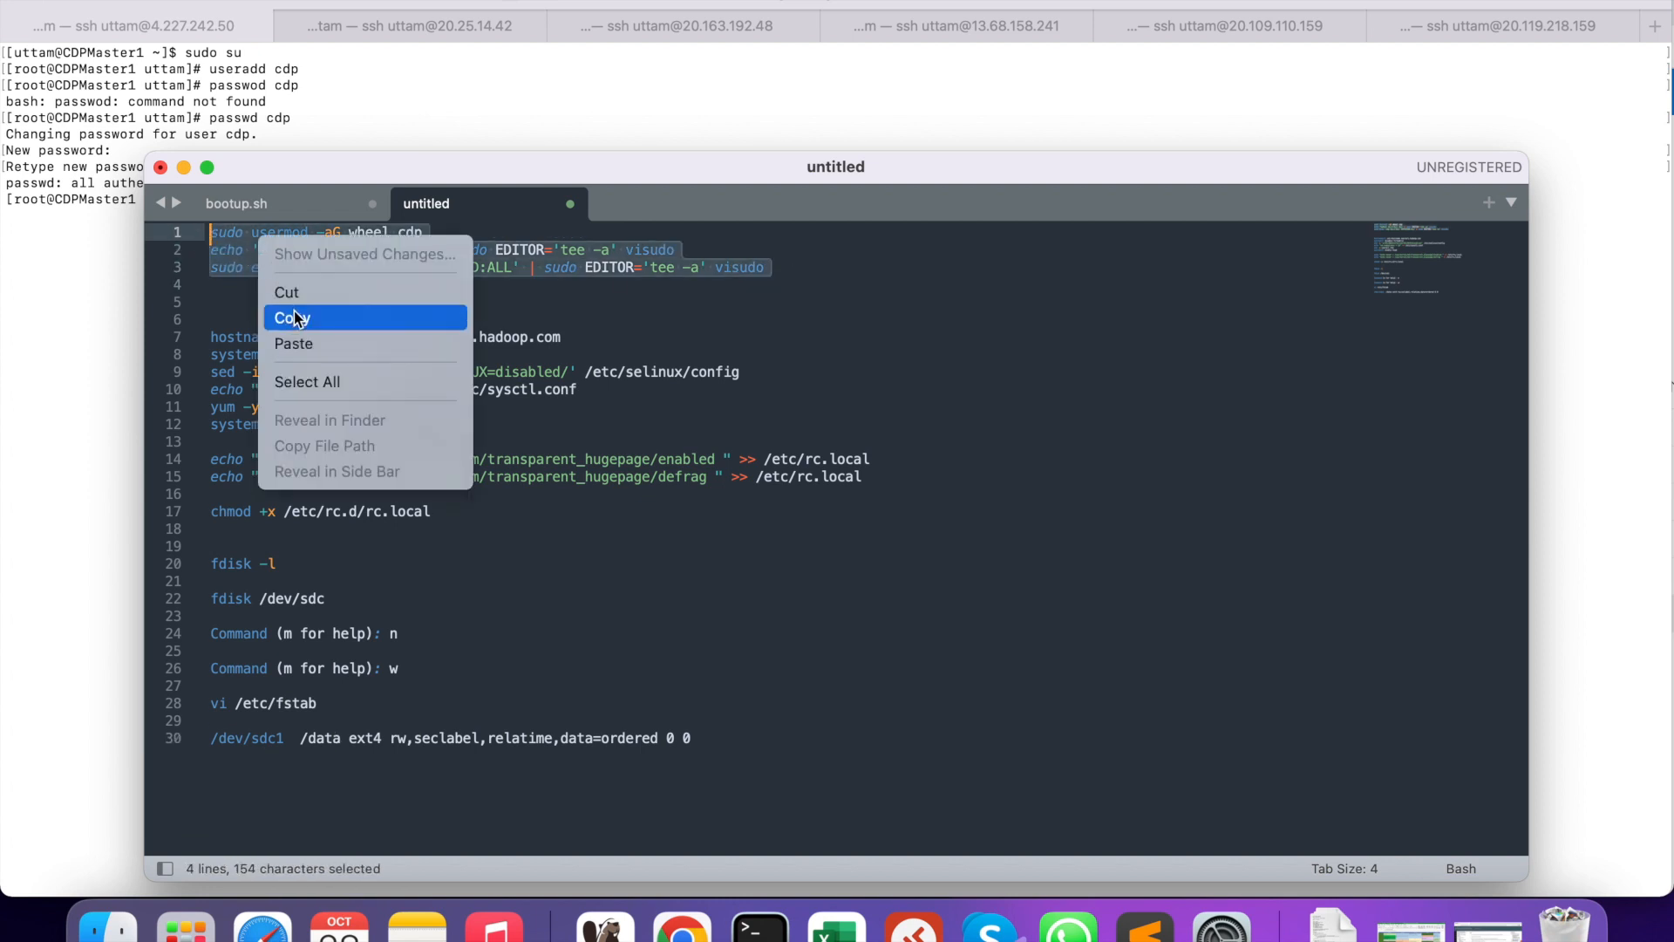
click(295, 319)
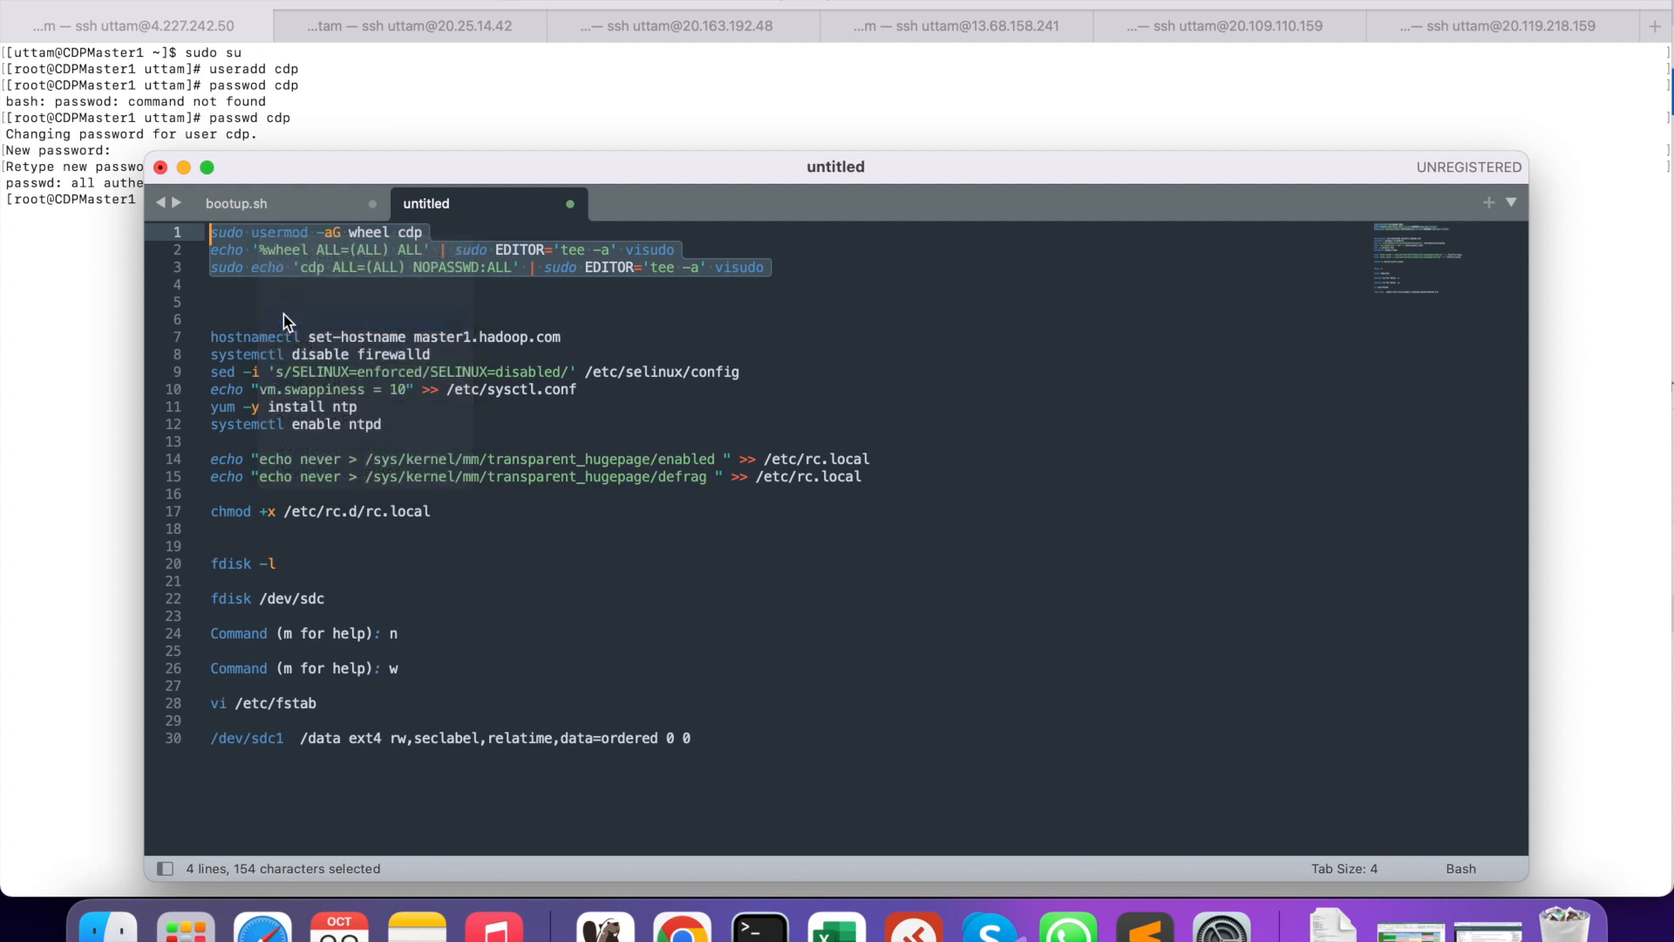
right_click(39, 270)
click(17, 261)
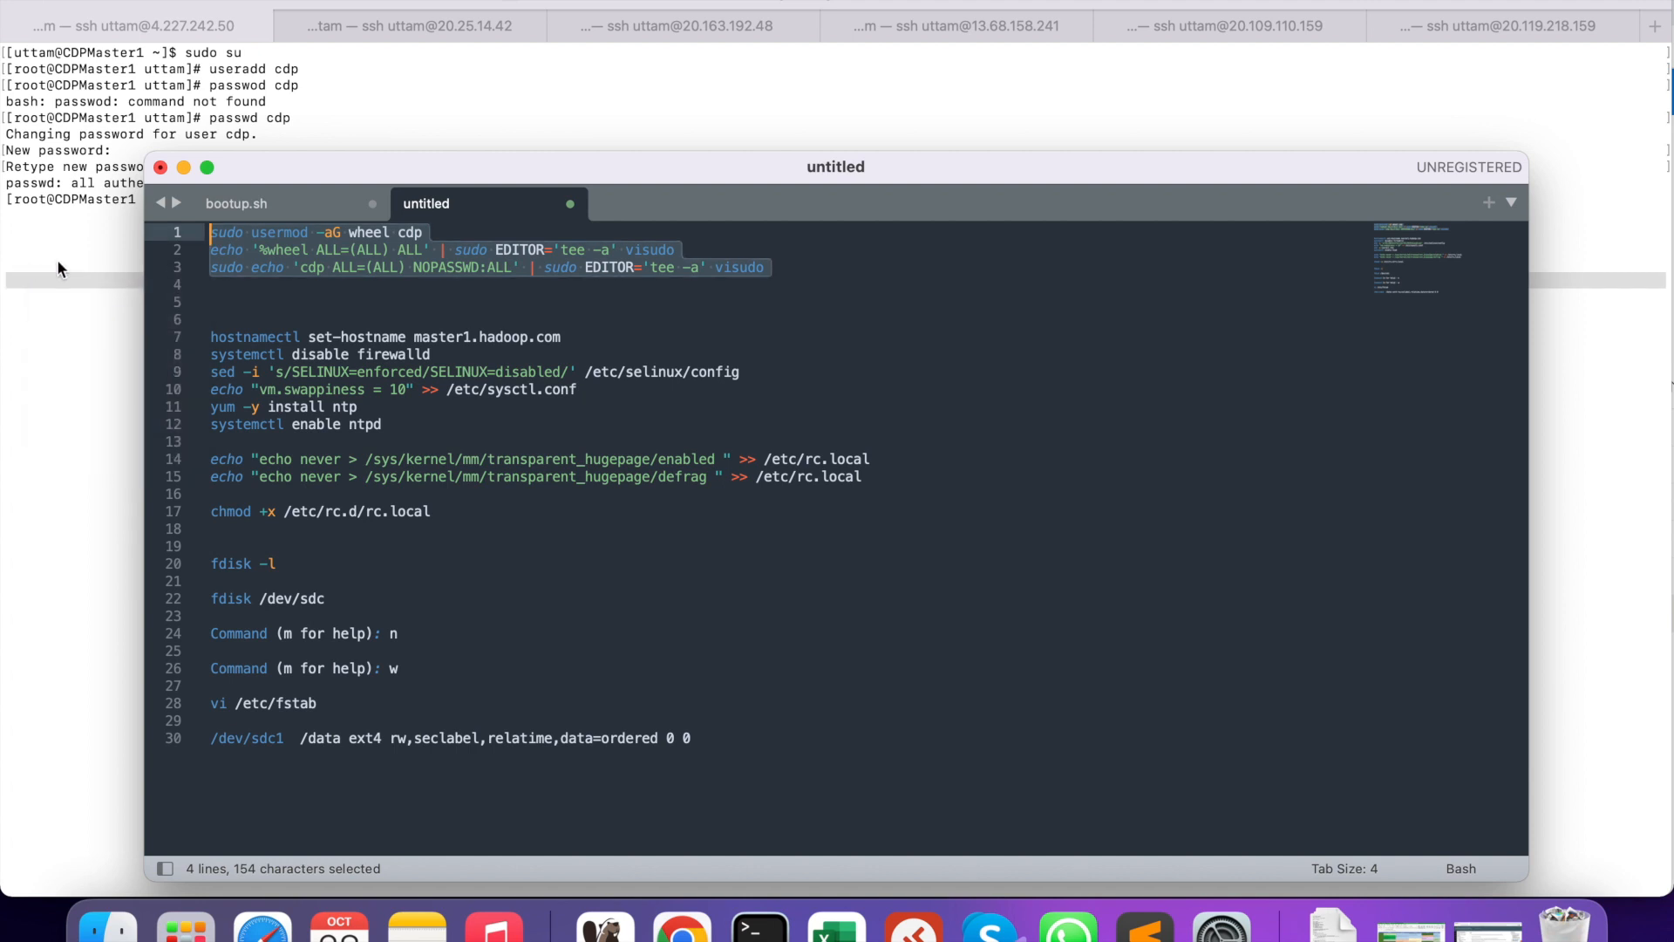
click(57, 261)
right_click(94, 279)
click(127, 318)
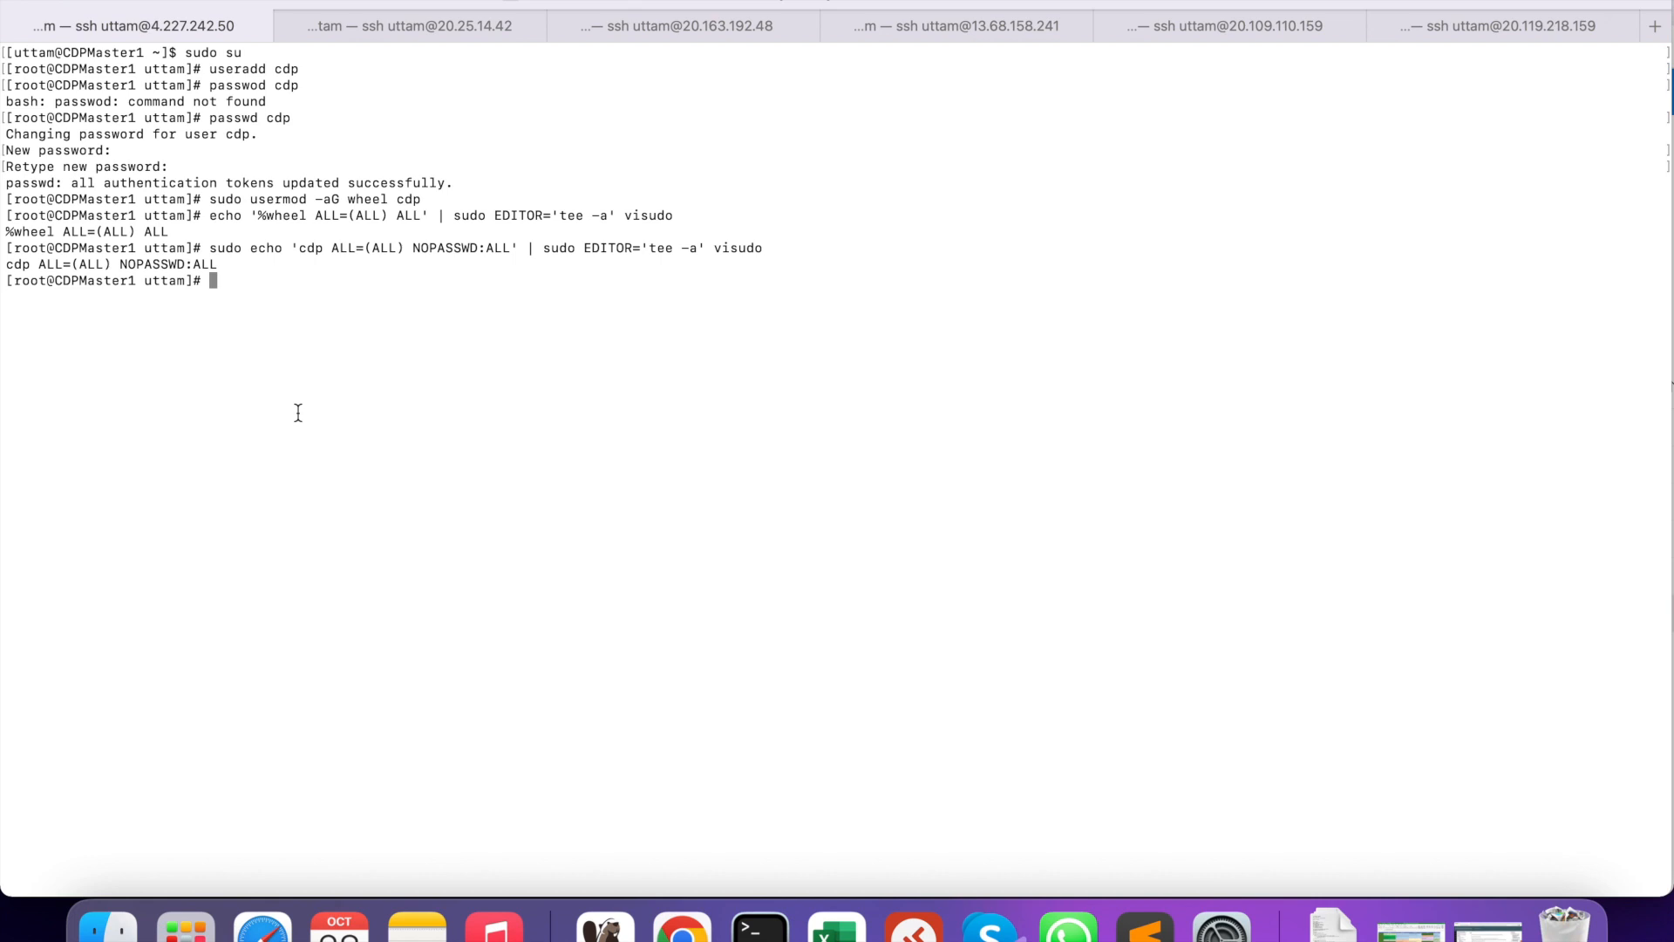
- Paste the sudo-setup commands into the CDPWorker1 shell
click(426, 35)
right_click(468, 262)
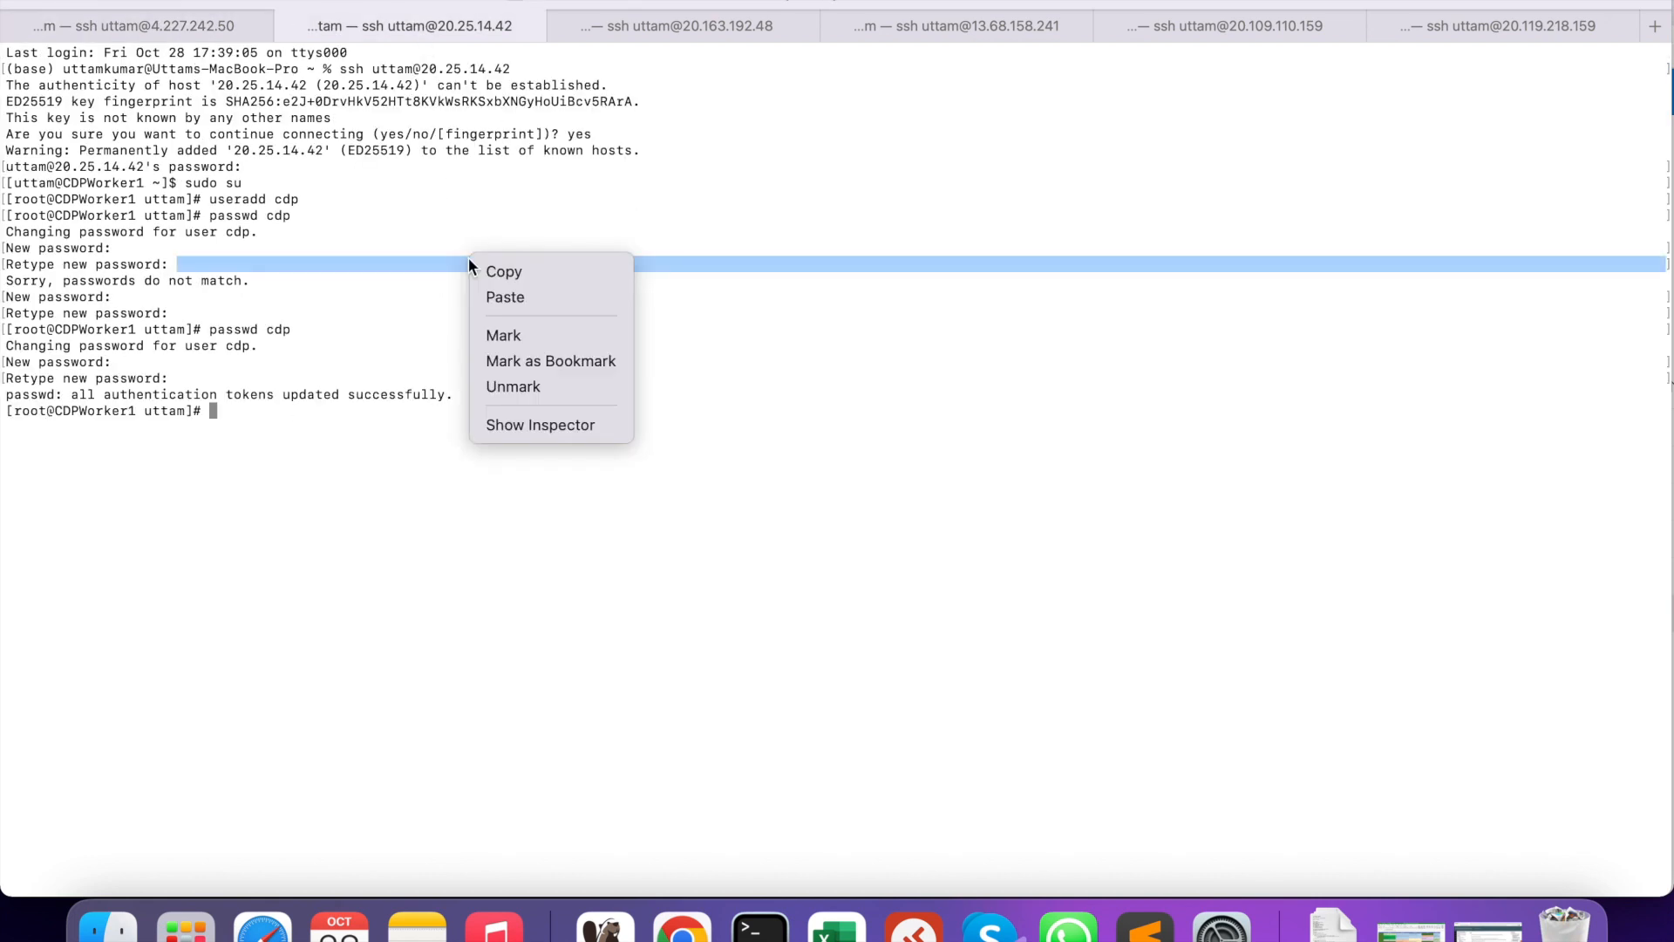
click(502, 291)
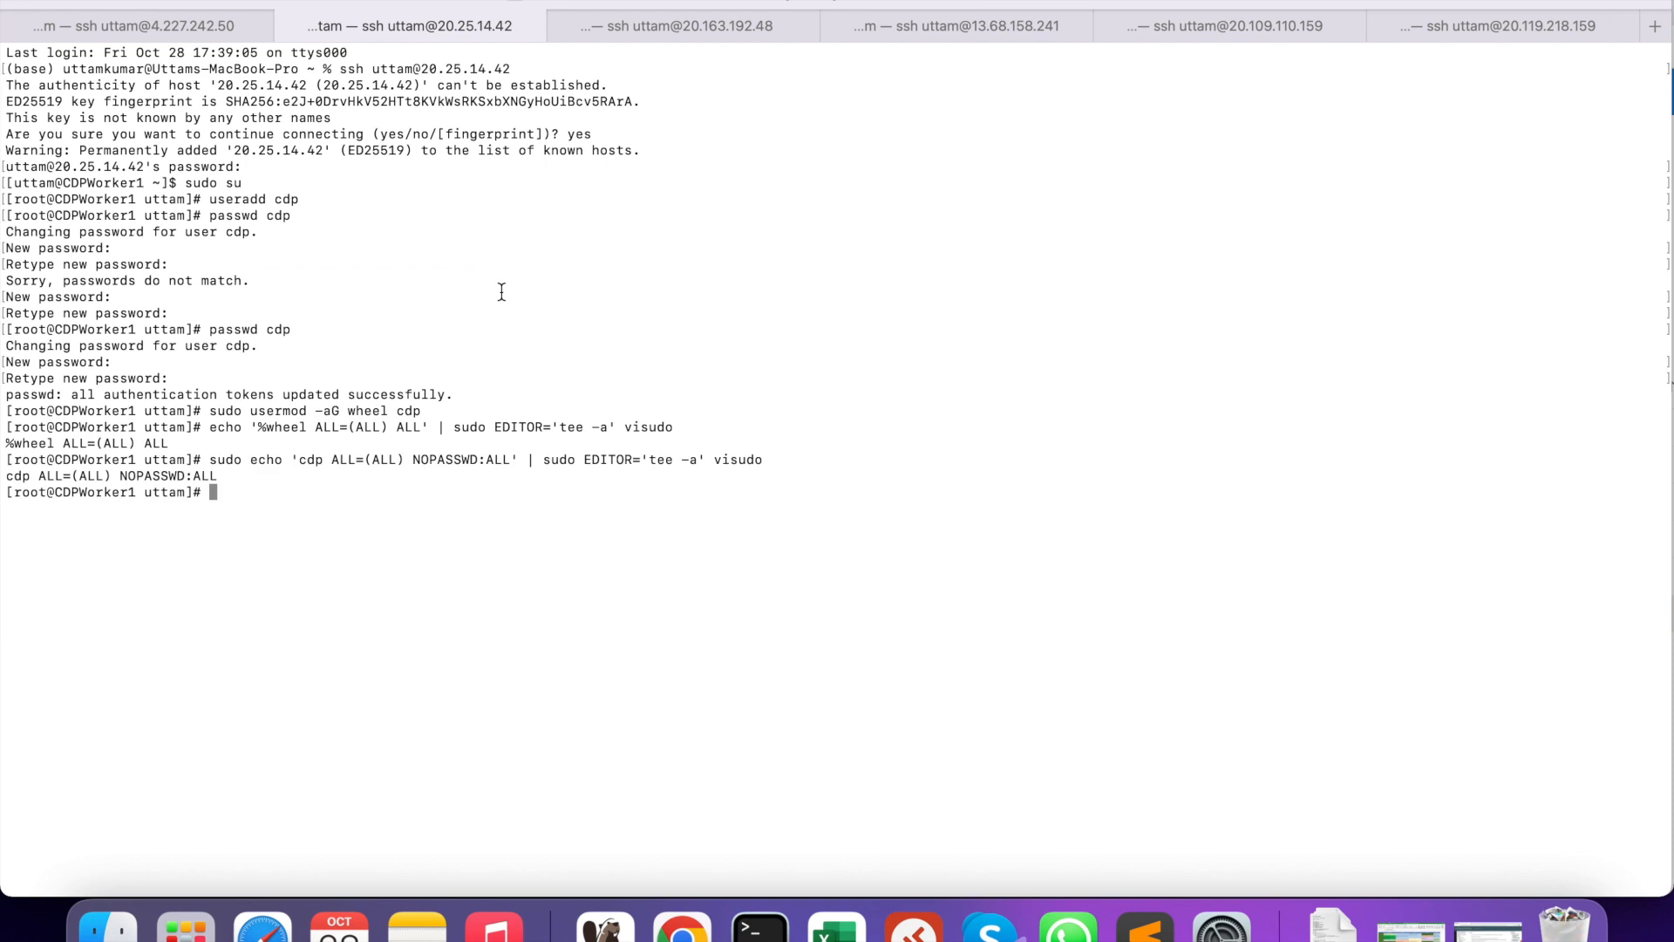
- On CDPMaster1, run su cdp then sudo su to verify passwordless sudo
click(181, 22)
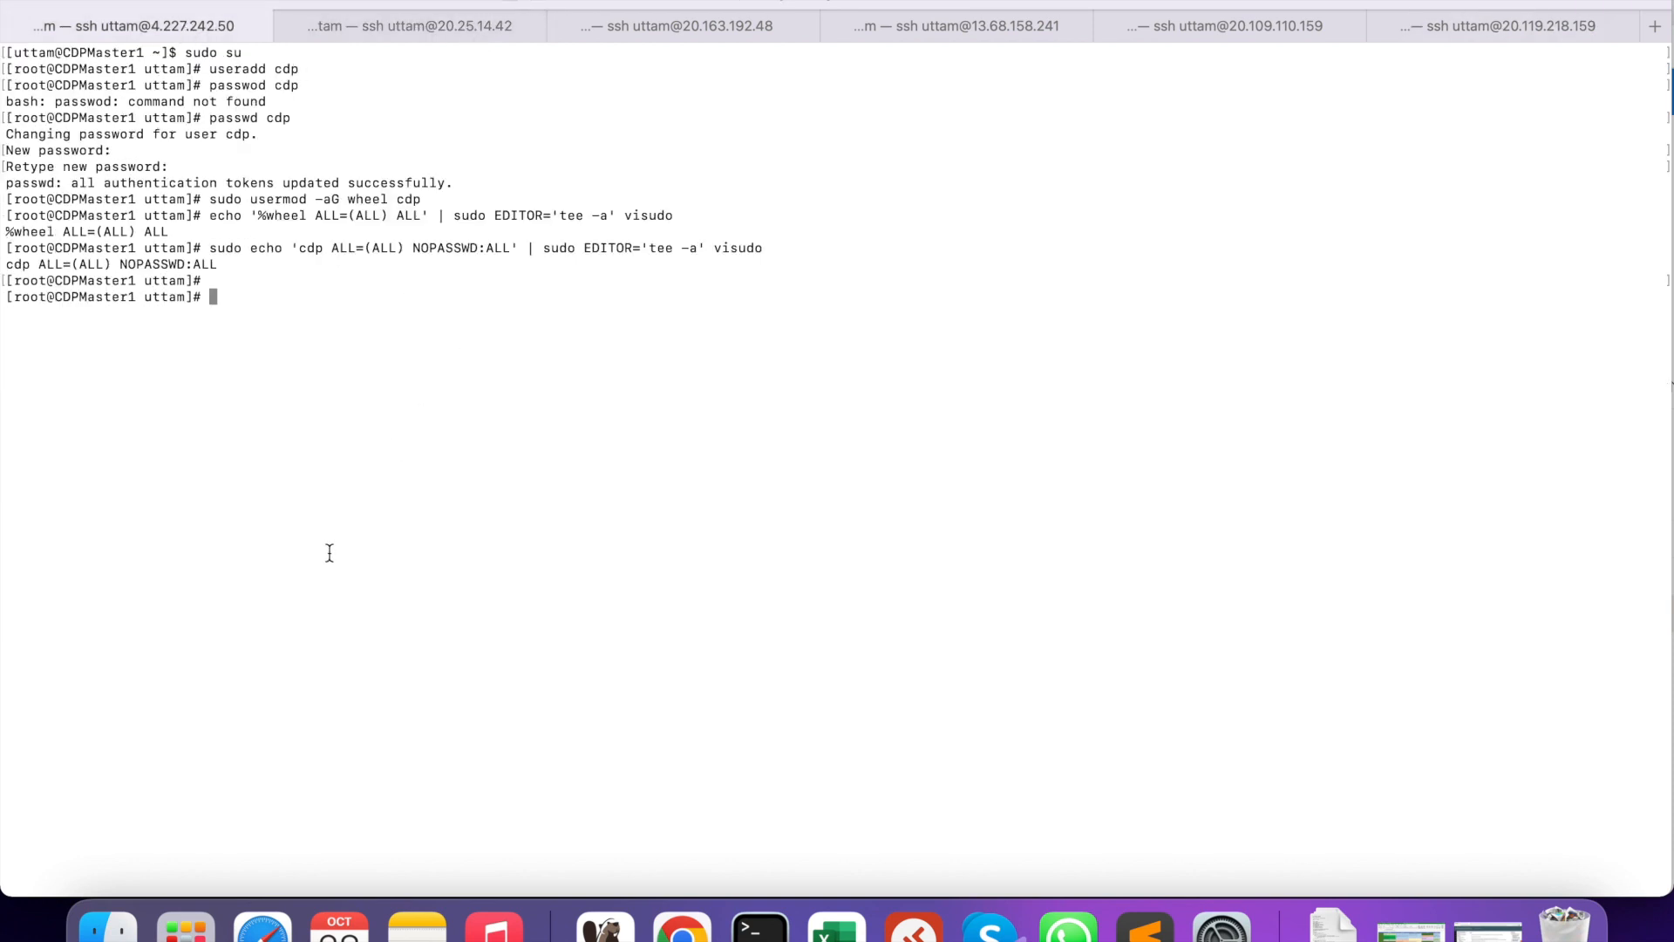
text(su cdp)
key(Return)
text(sudo su)
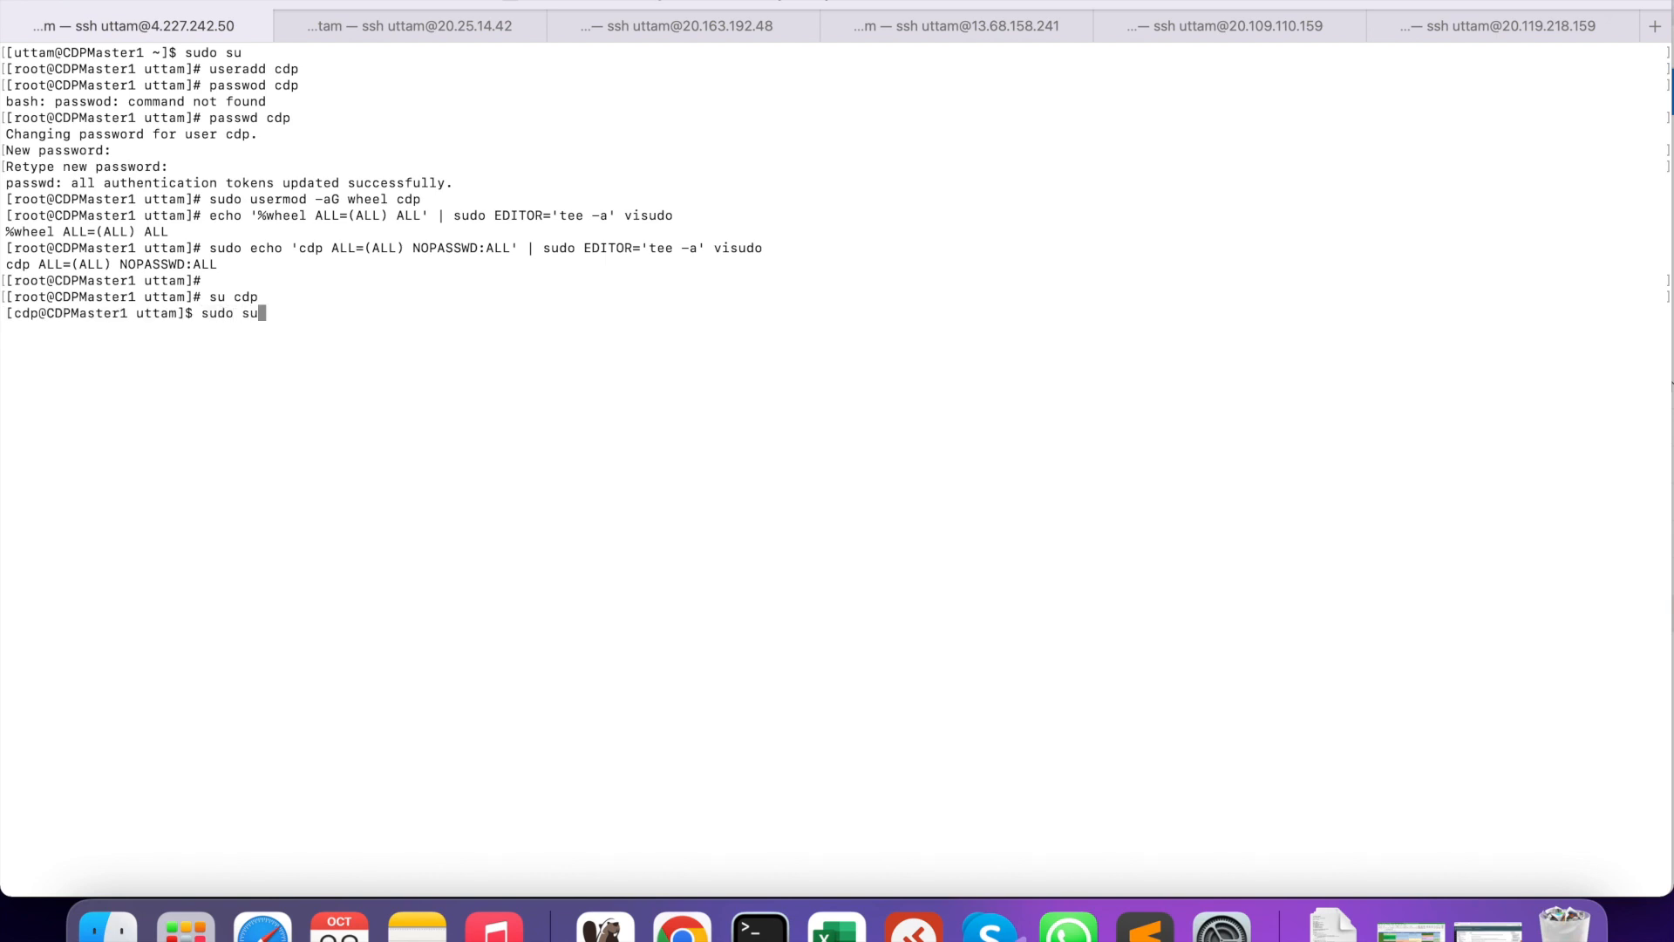
key(Return)
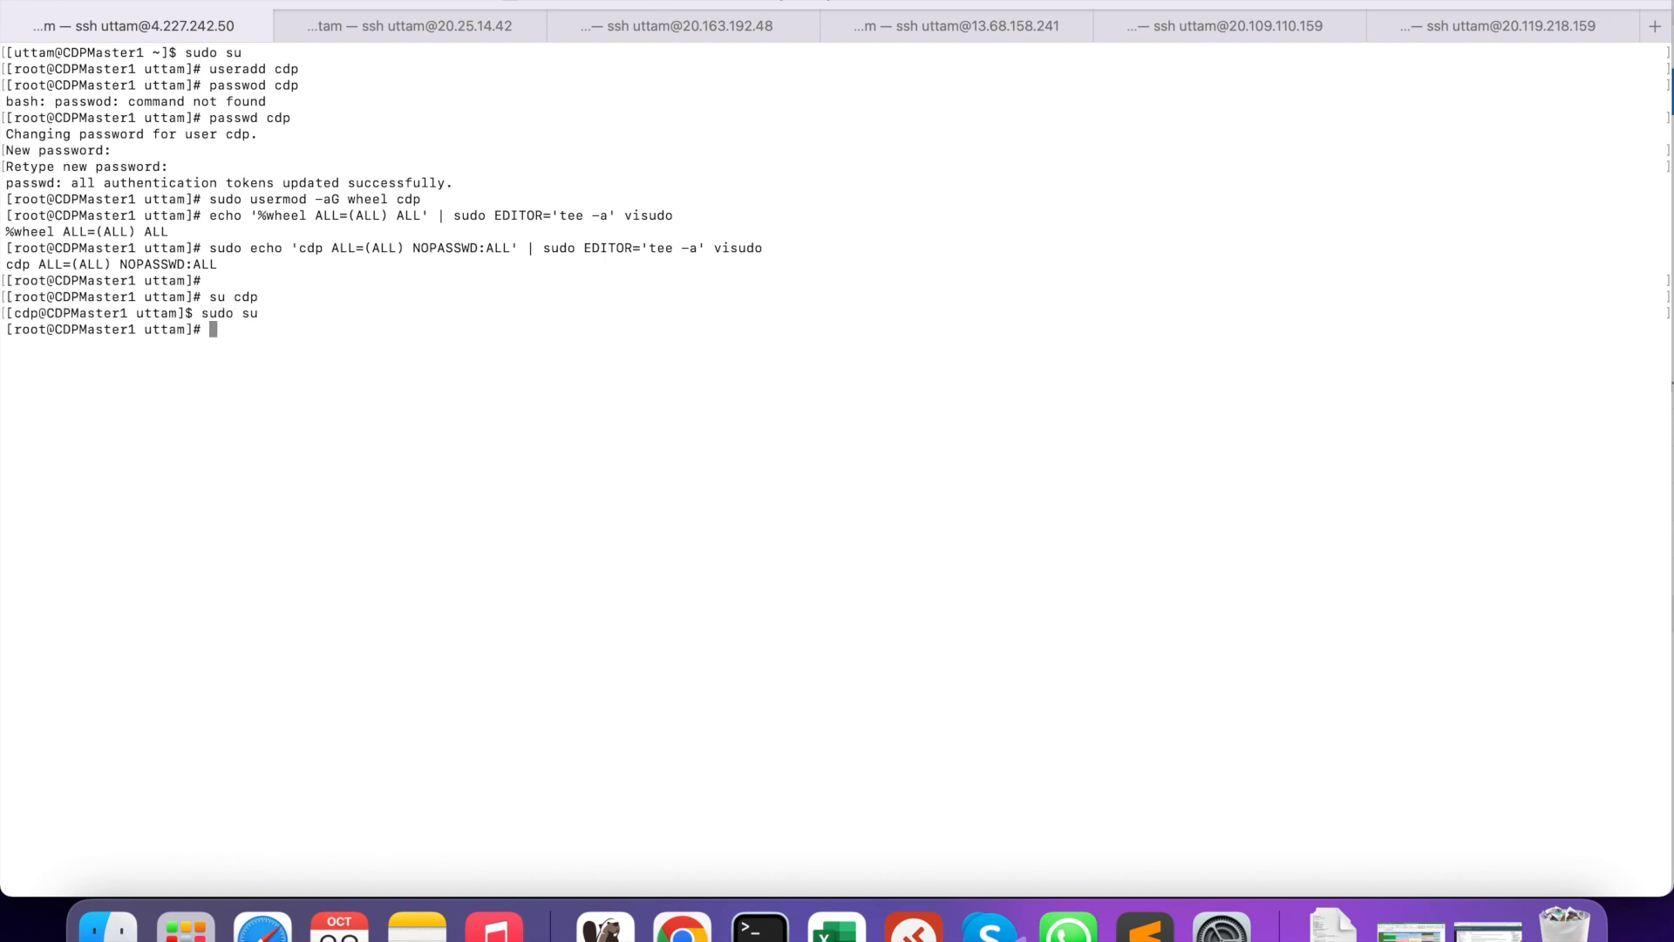
key(super+4)
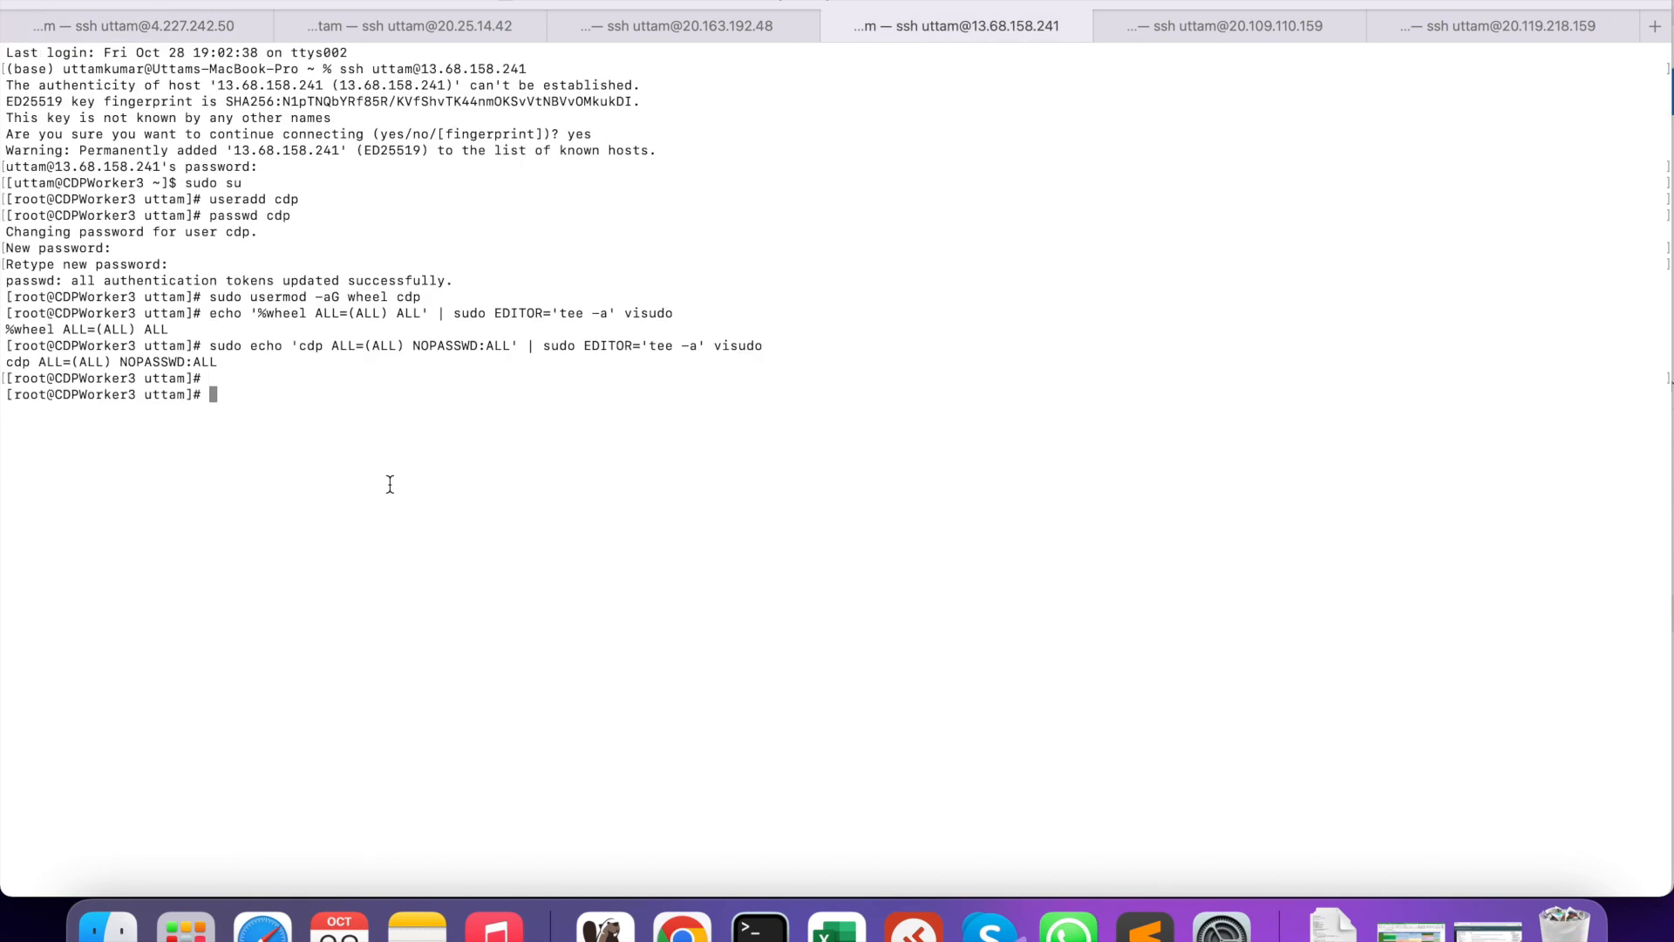
key(super+6)
click(186, 19)
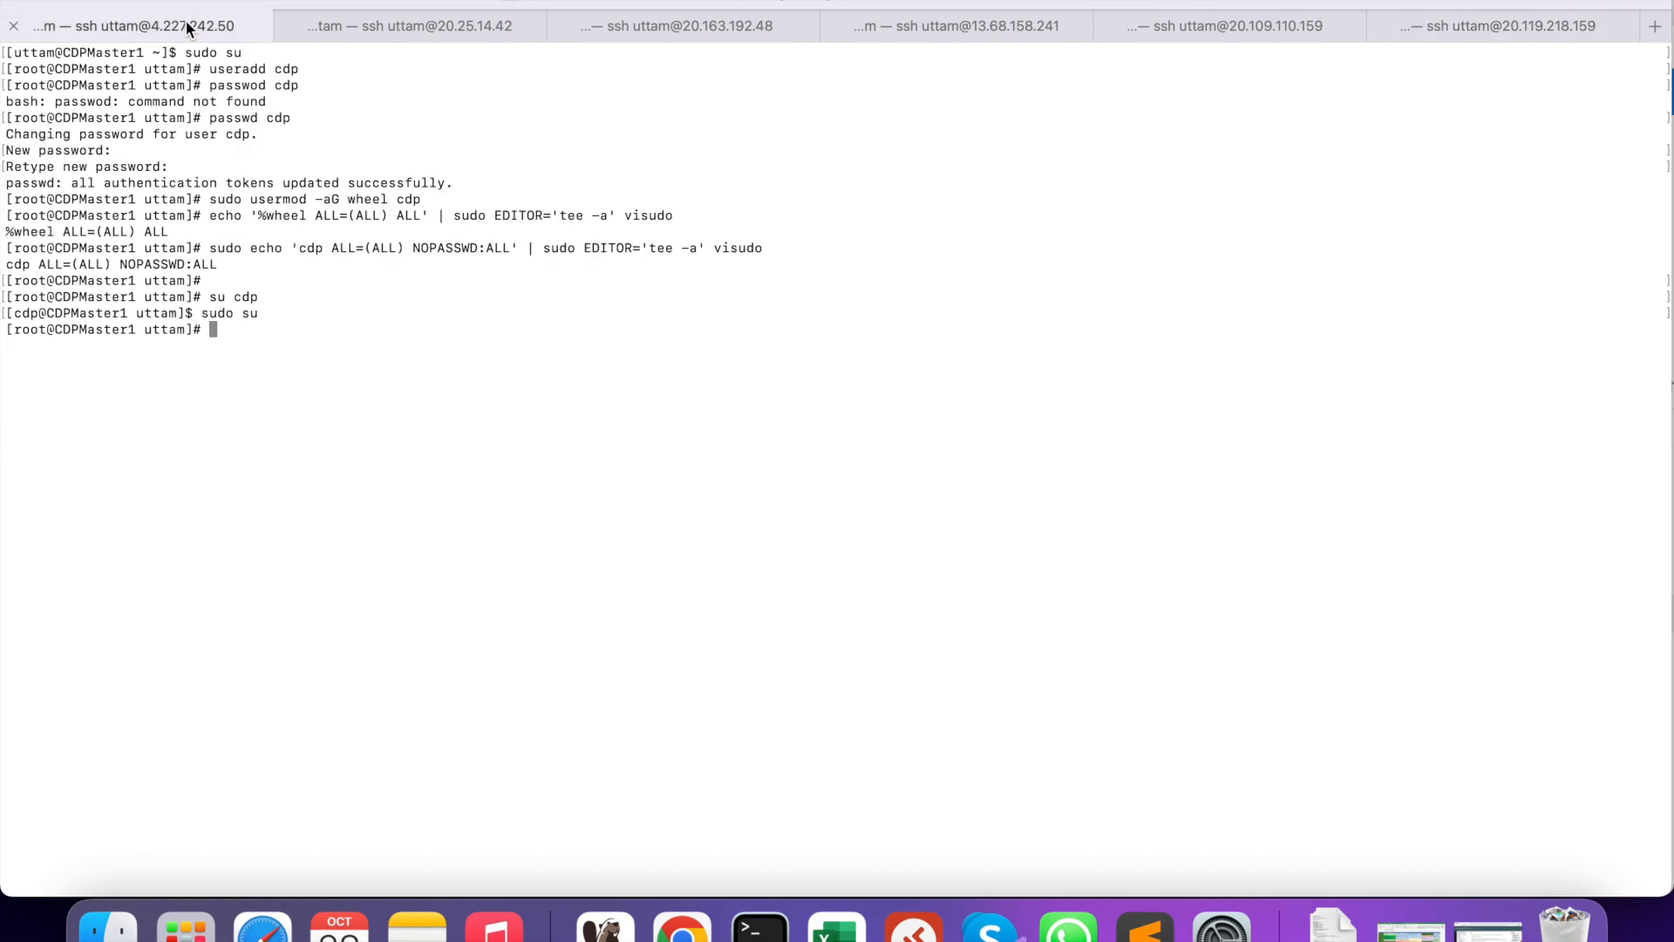
- Run hostname -f on CDPMaster1 and select the printed internal FQDN
click(1137, 929)
click(61, 534)
text(hostame -f)
key(Return)
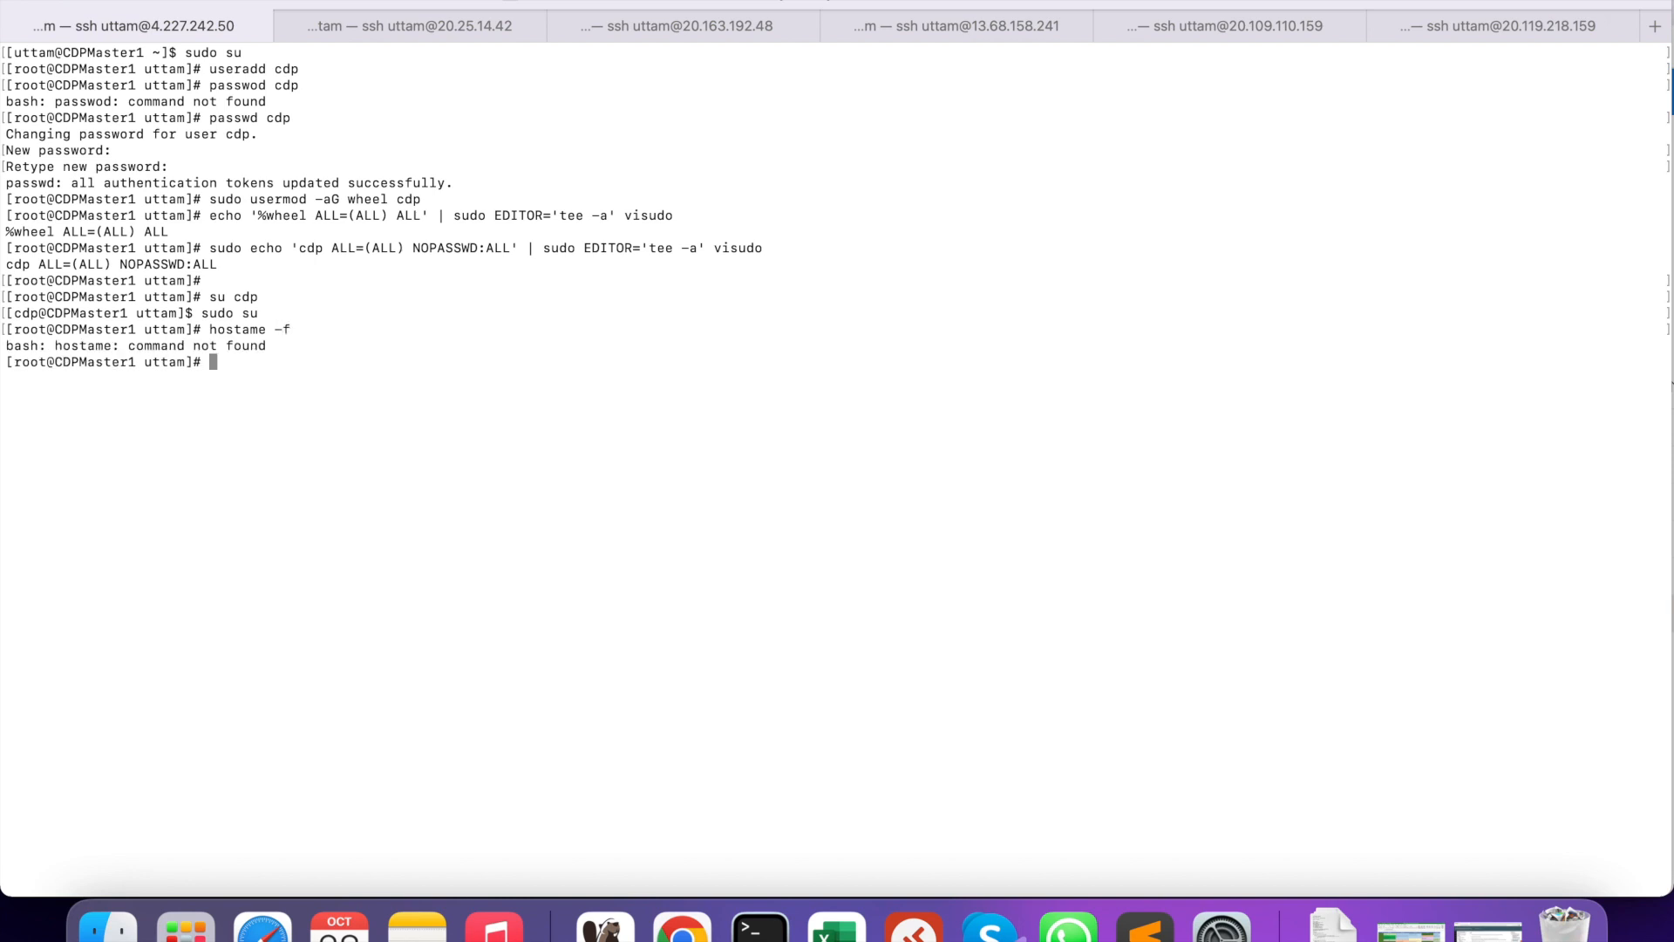
text(hostname -f)
key(Return)
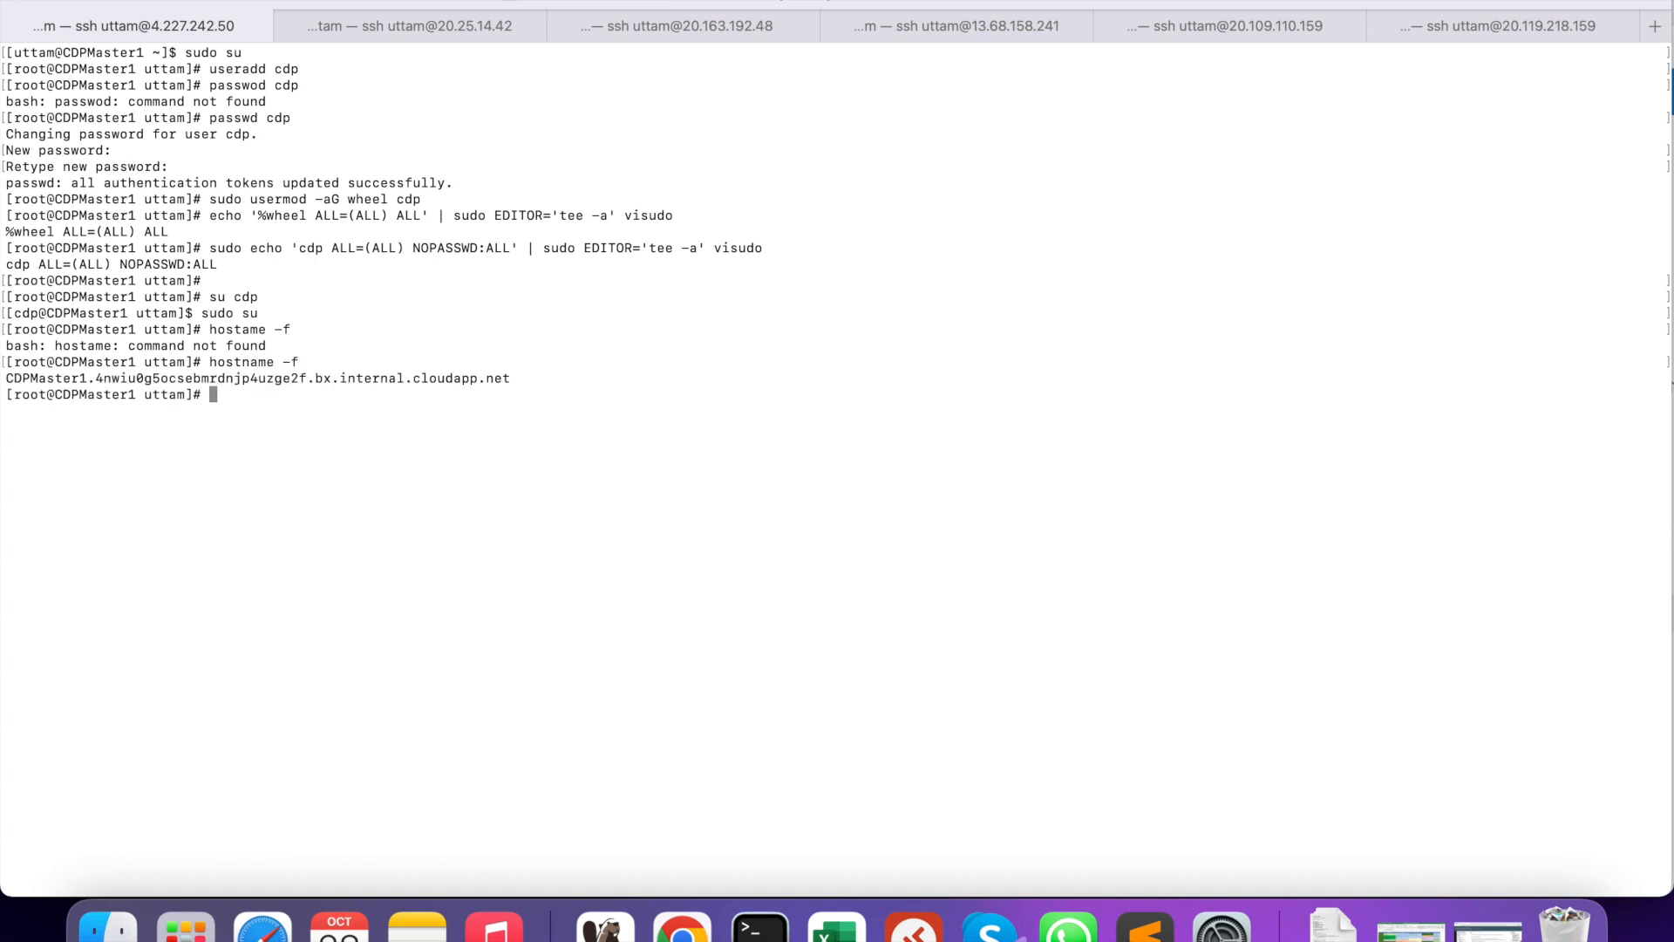
drag(528, 385, 6, 378)
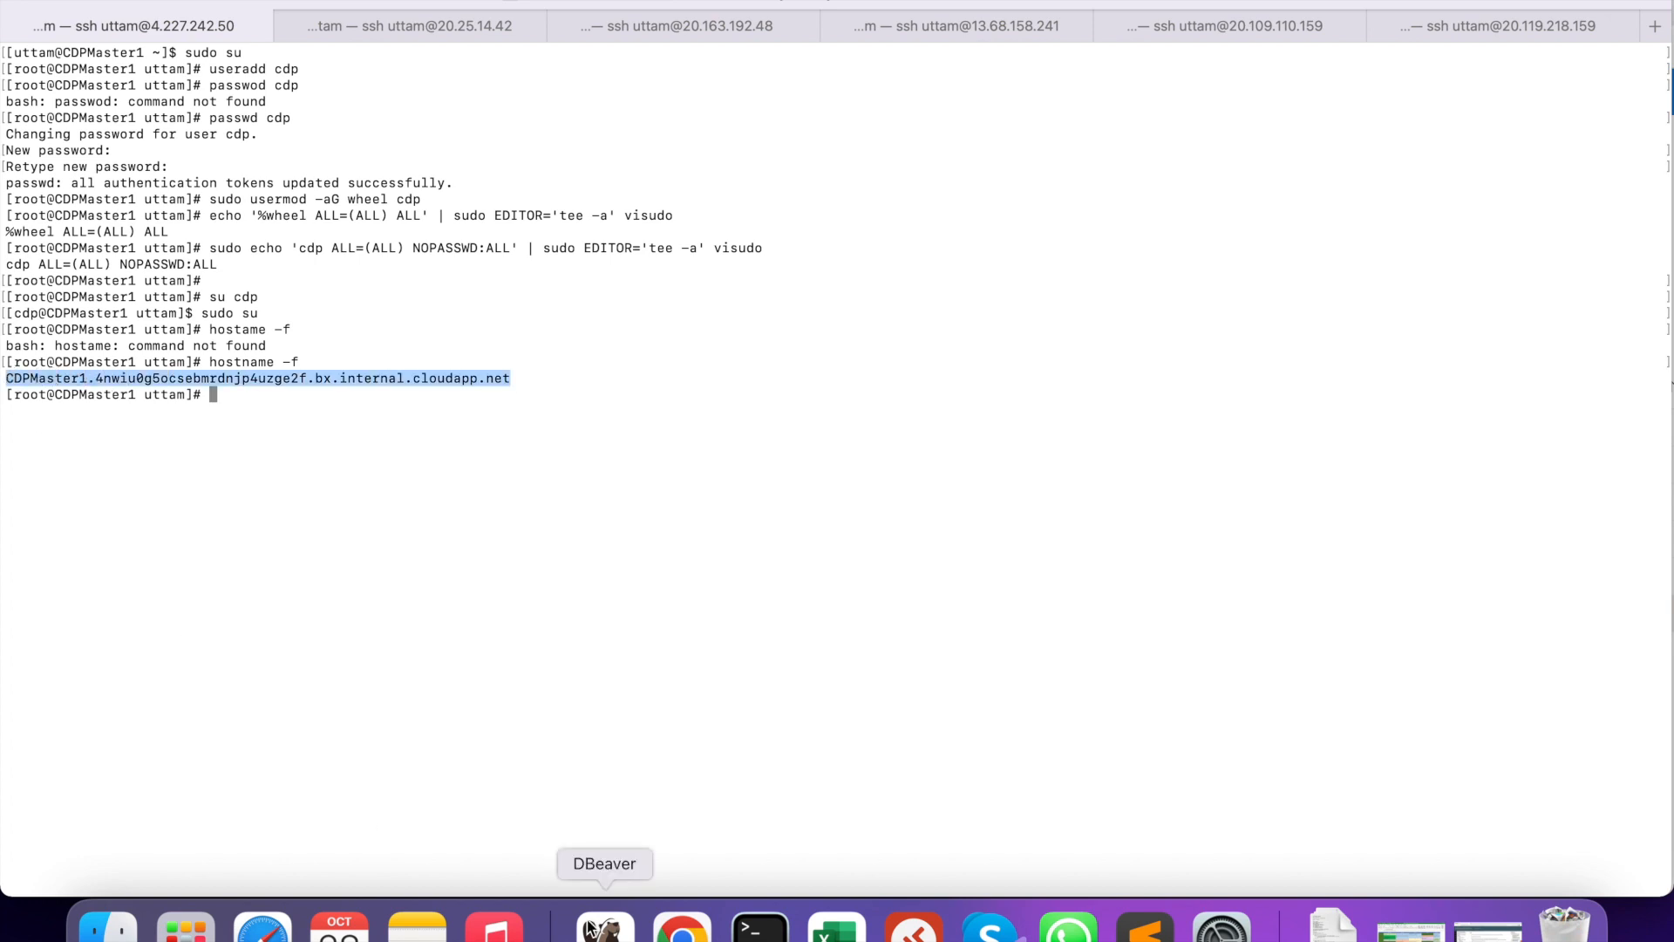
click(680, 933)
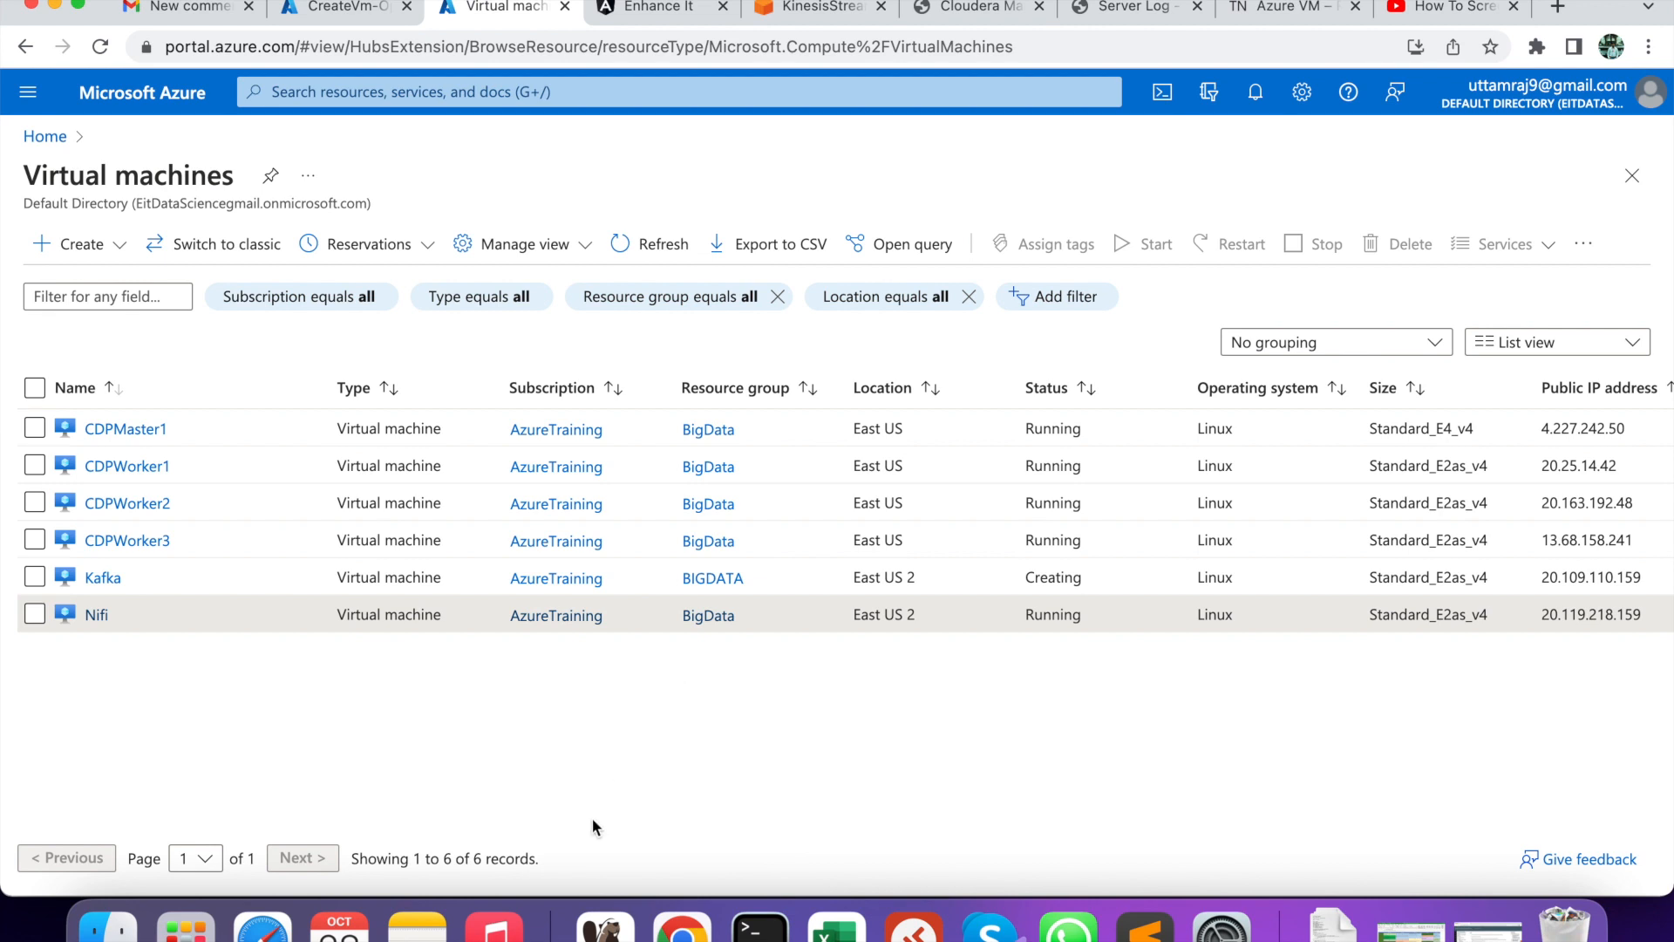
- Change the hostnamectl line to master1.internal.cloudapp.net and select the whole line
click(1145, 926)
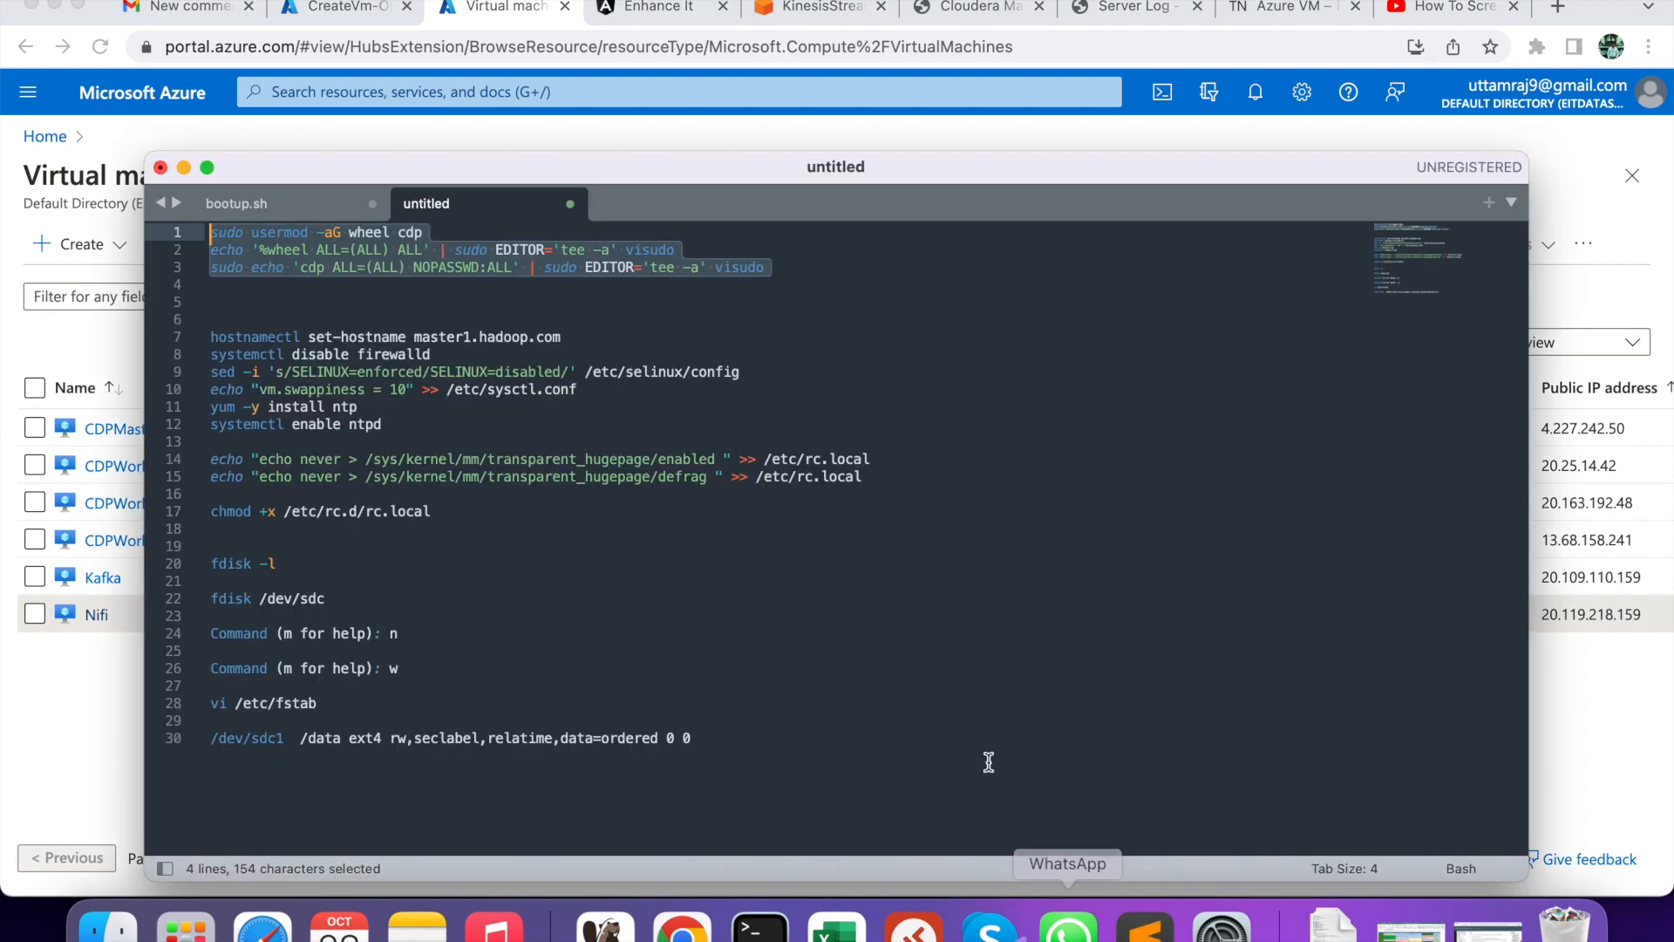
click(567, 338)
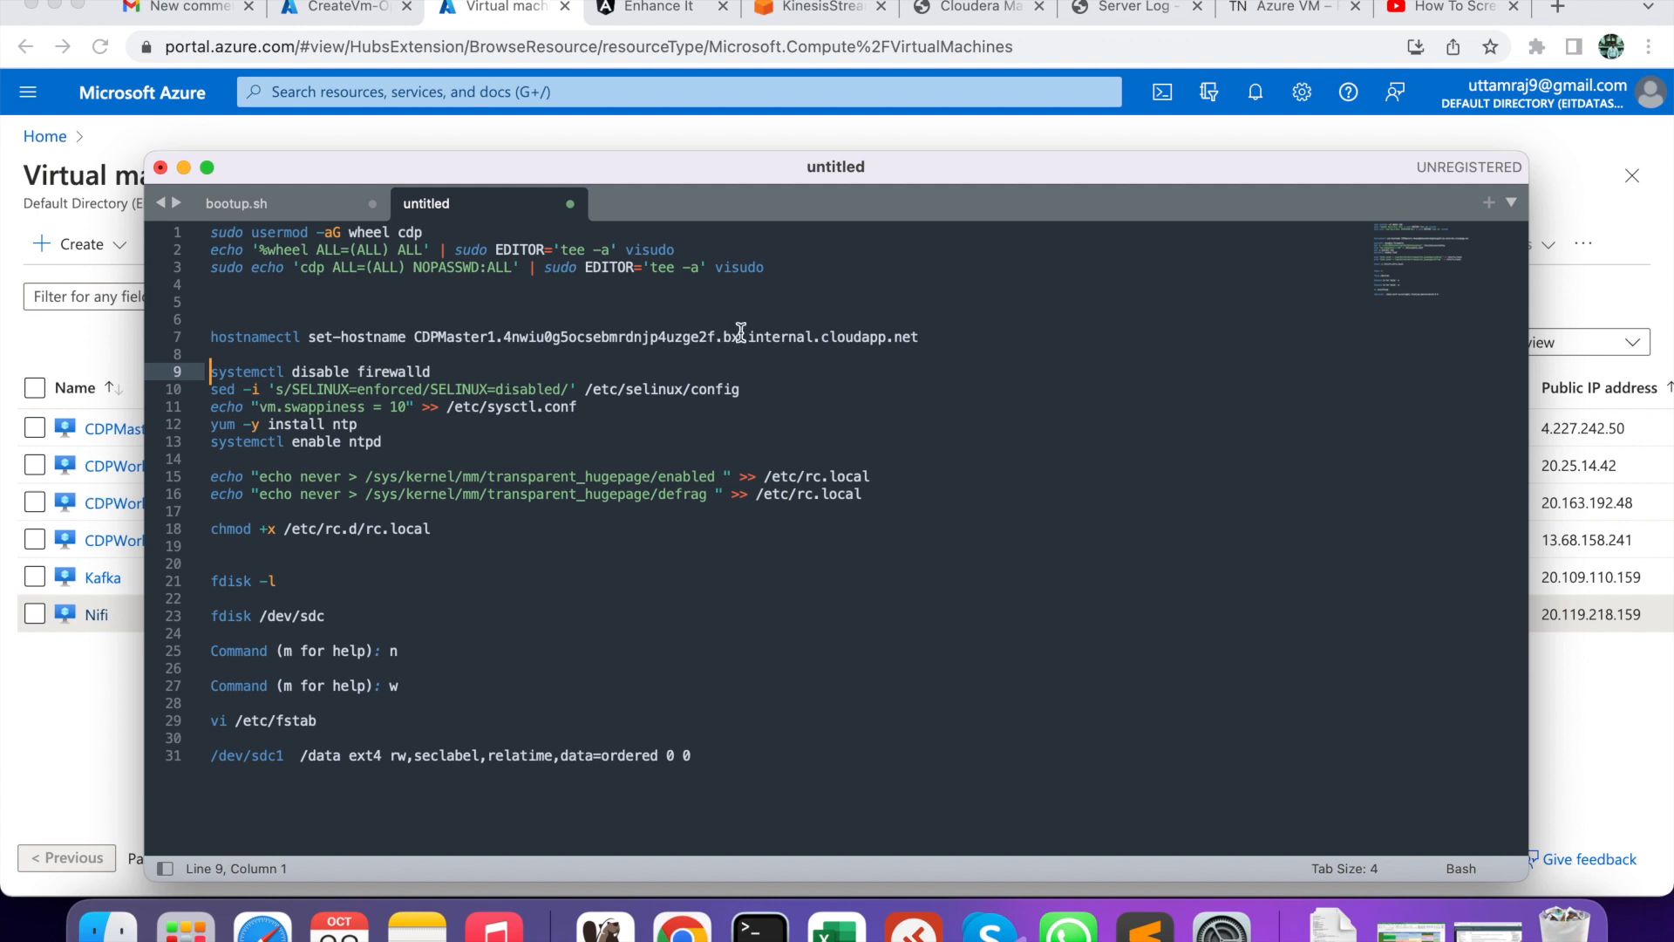
click(741, 337)
drag(741, 336, 417, 328)
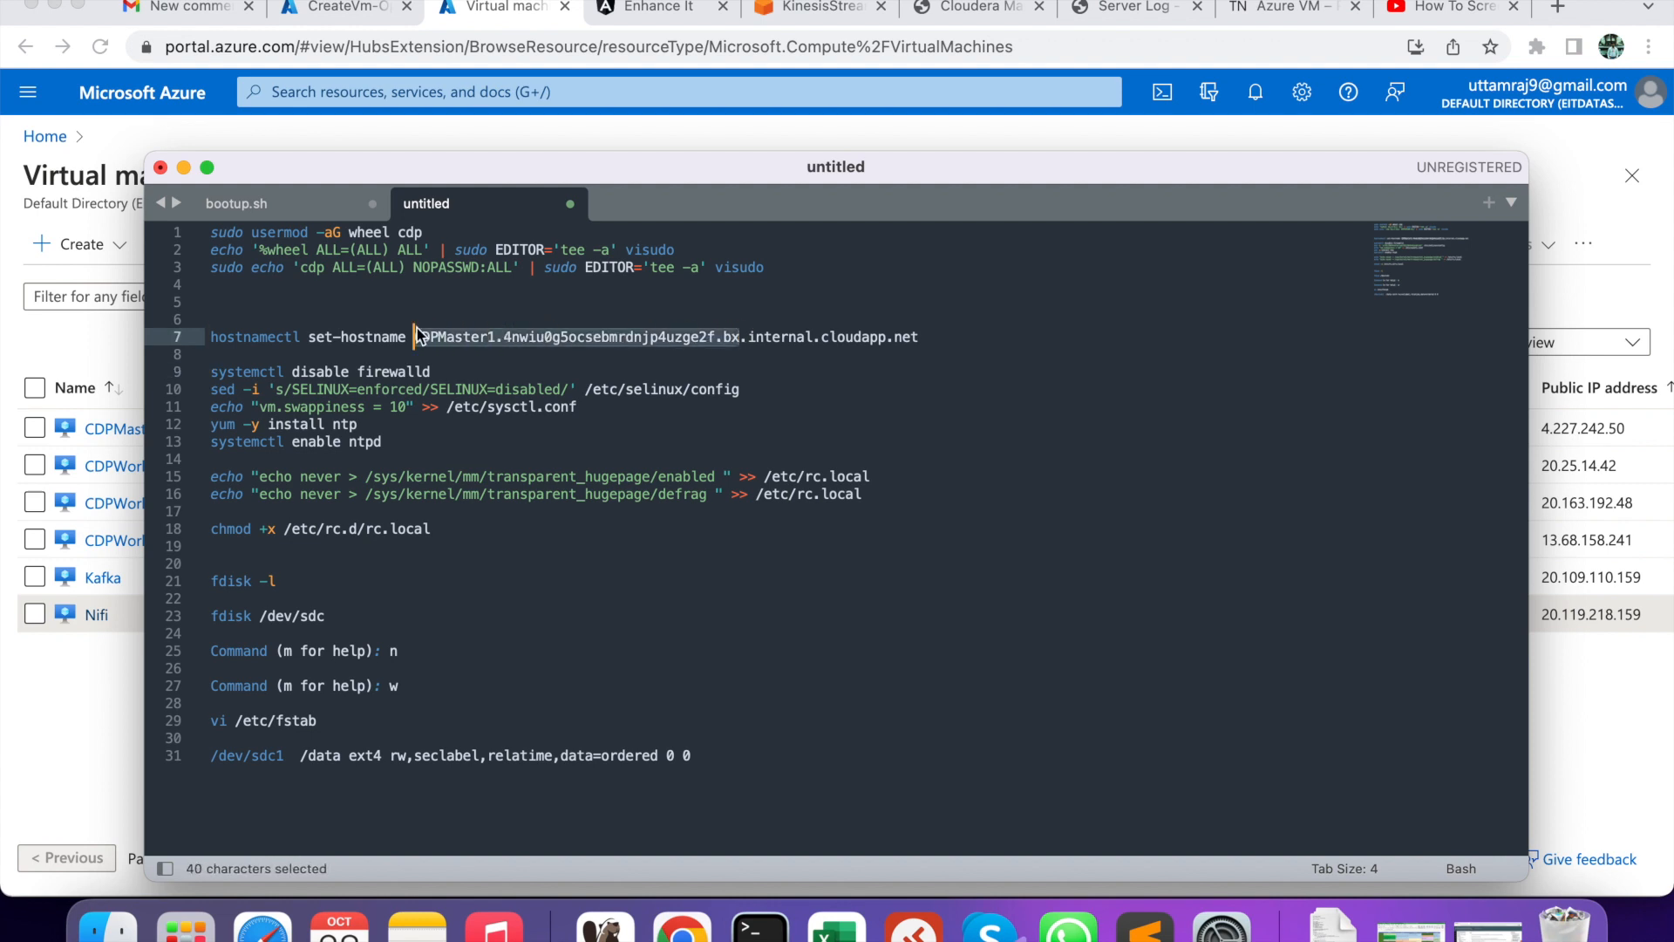
text(master1)
click(695, 338)
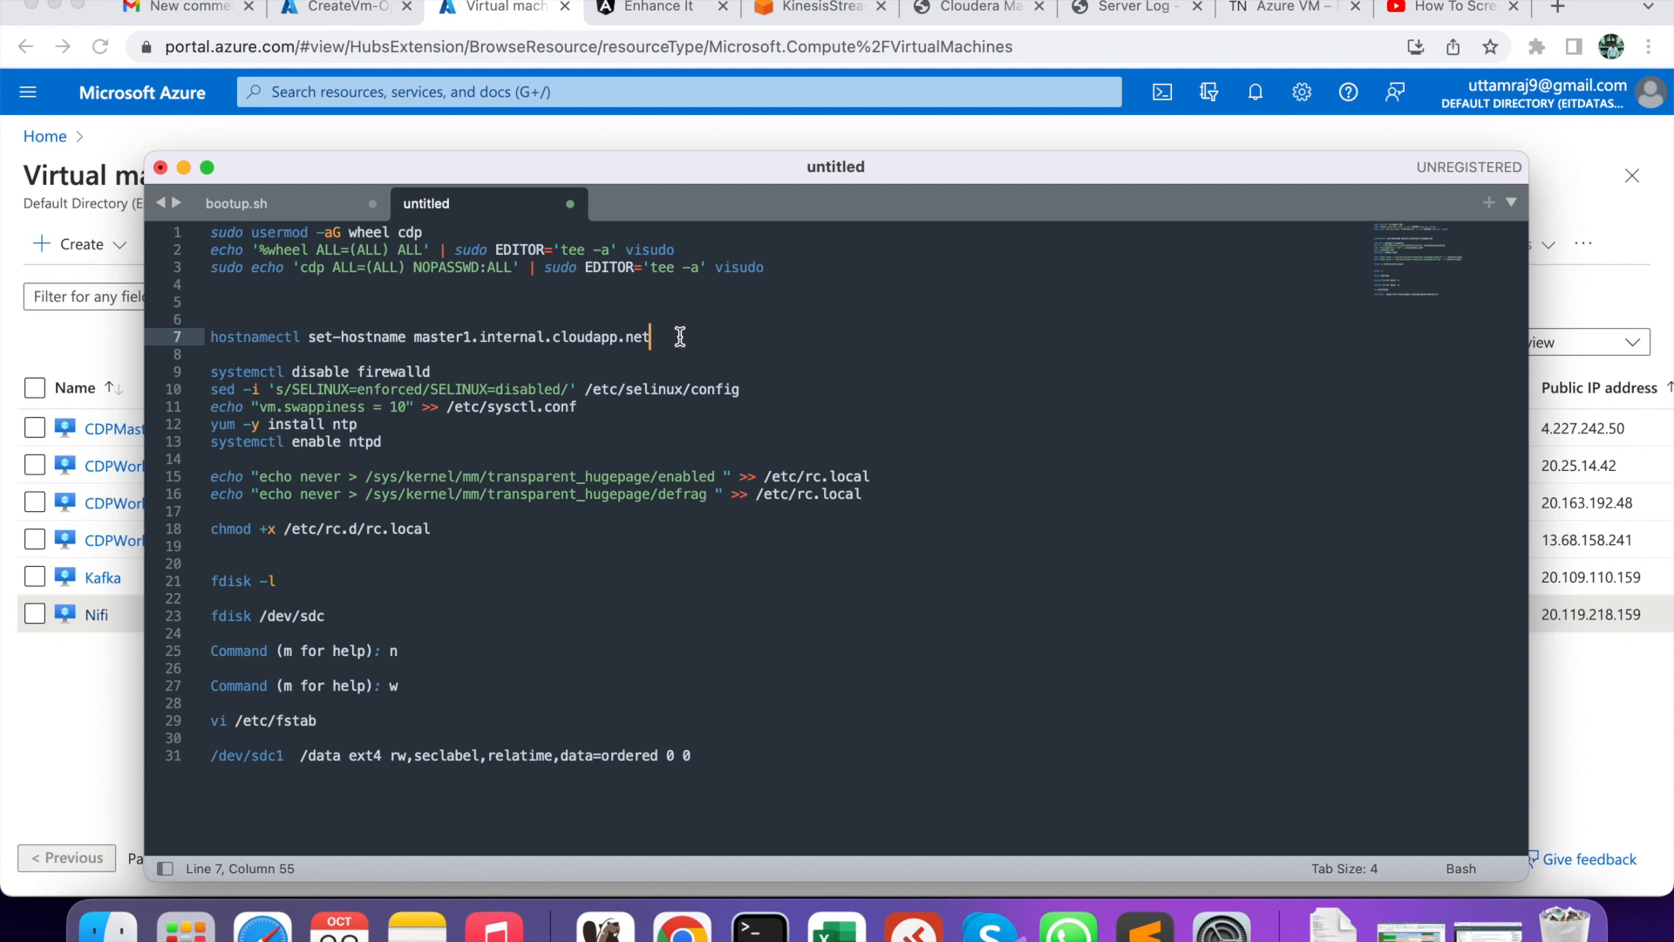
drag(652, 337, 206, 329)
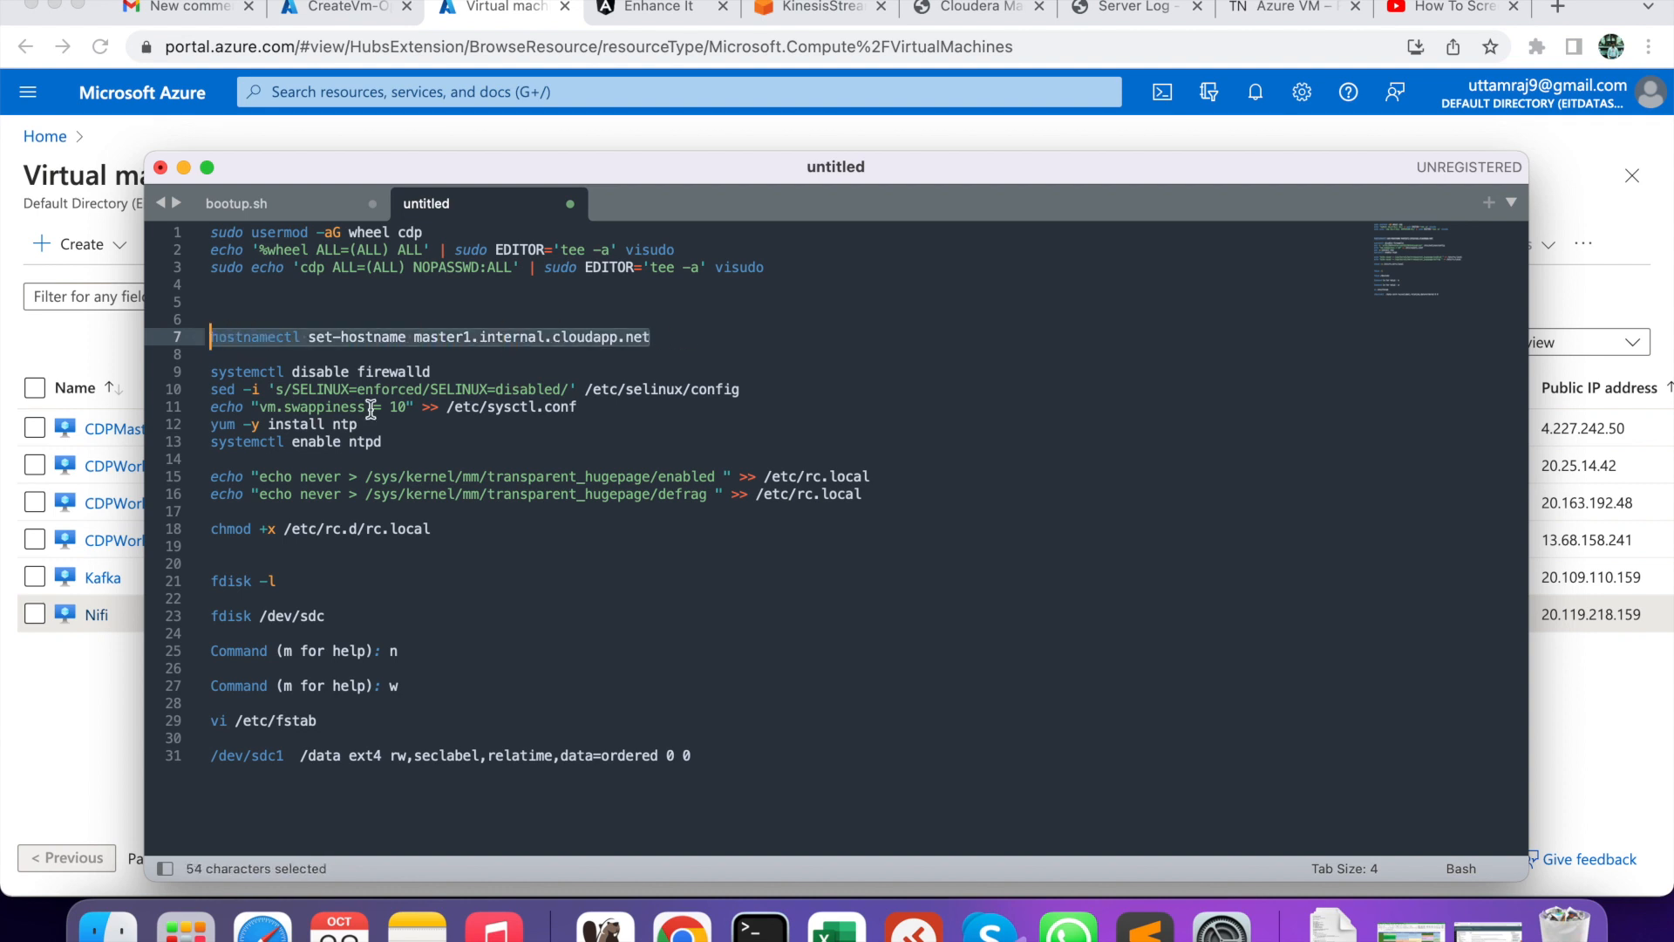
- Run hostnamectl on CDPMaster1 to set its hostname to master1.internal.cloudapp.net
key(super+c)
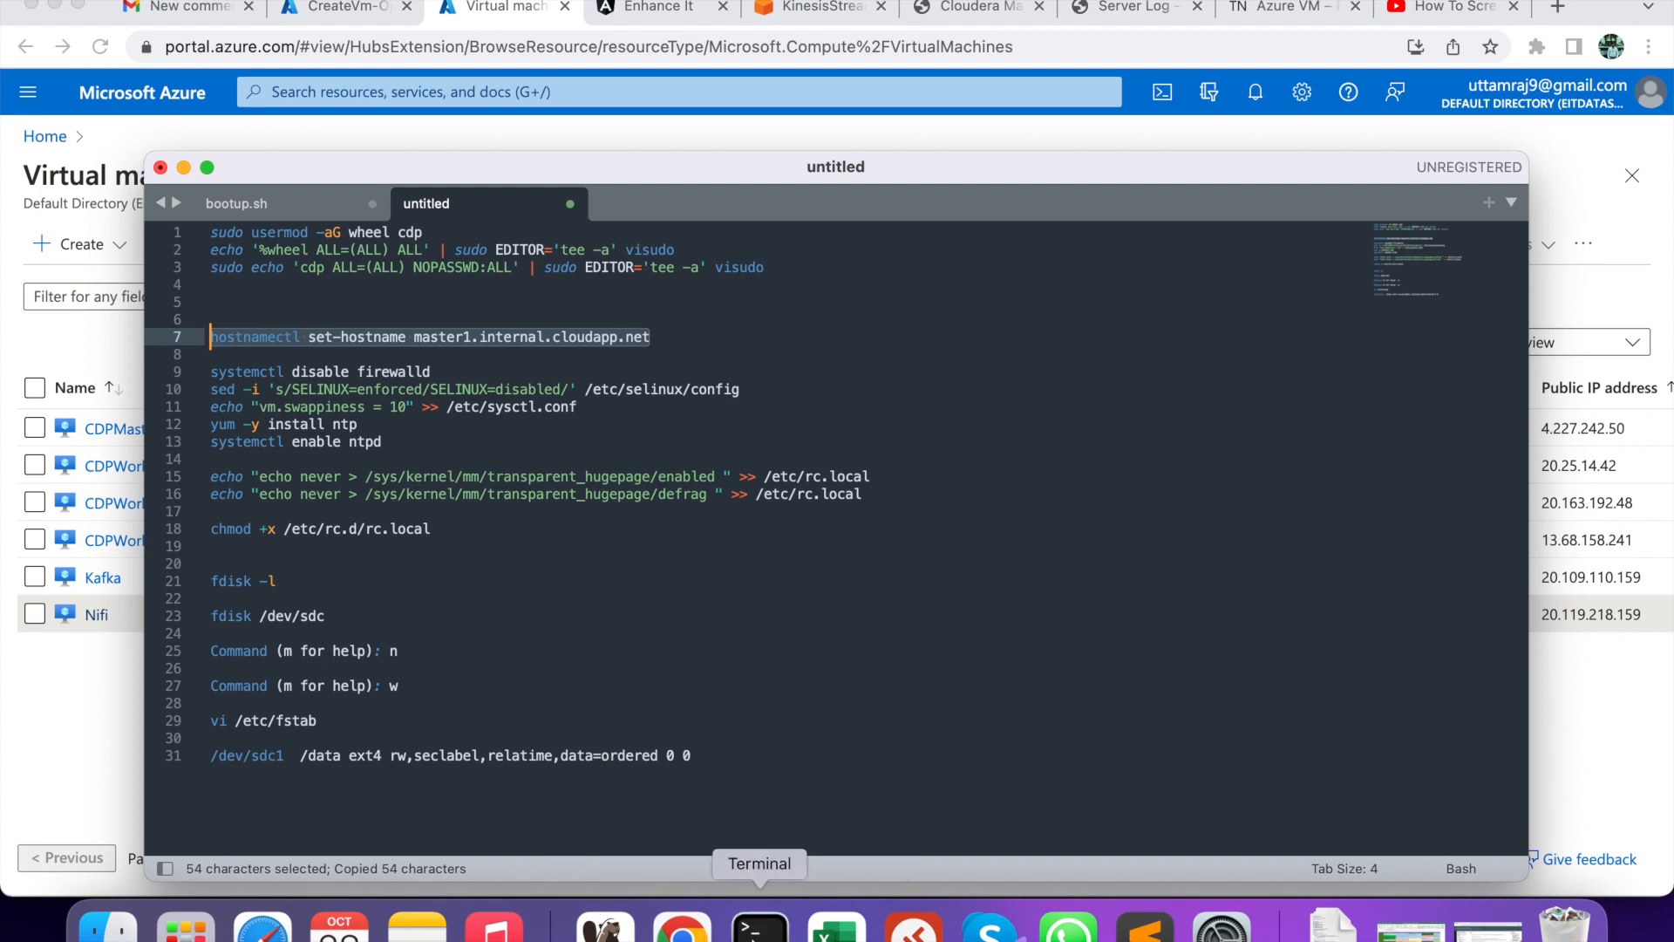
click(761, 926)
right_click(417, 478)
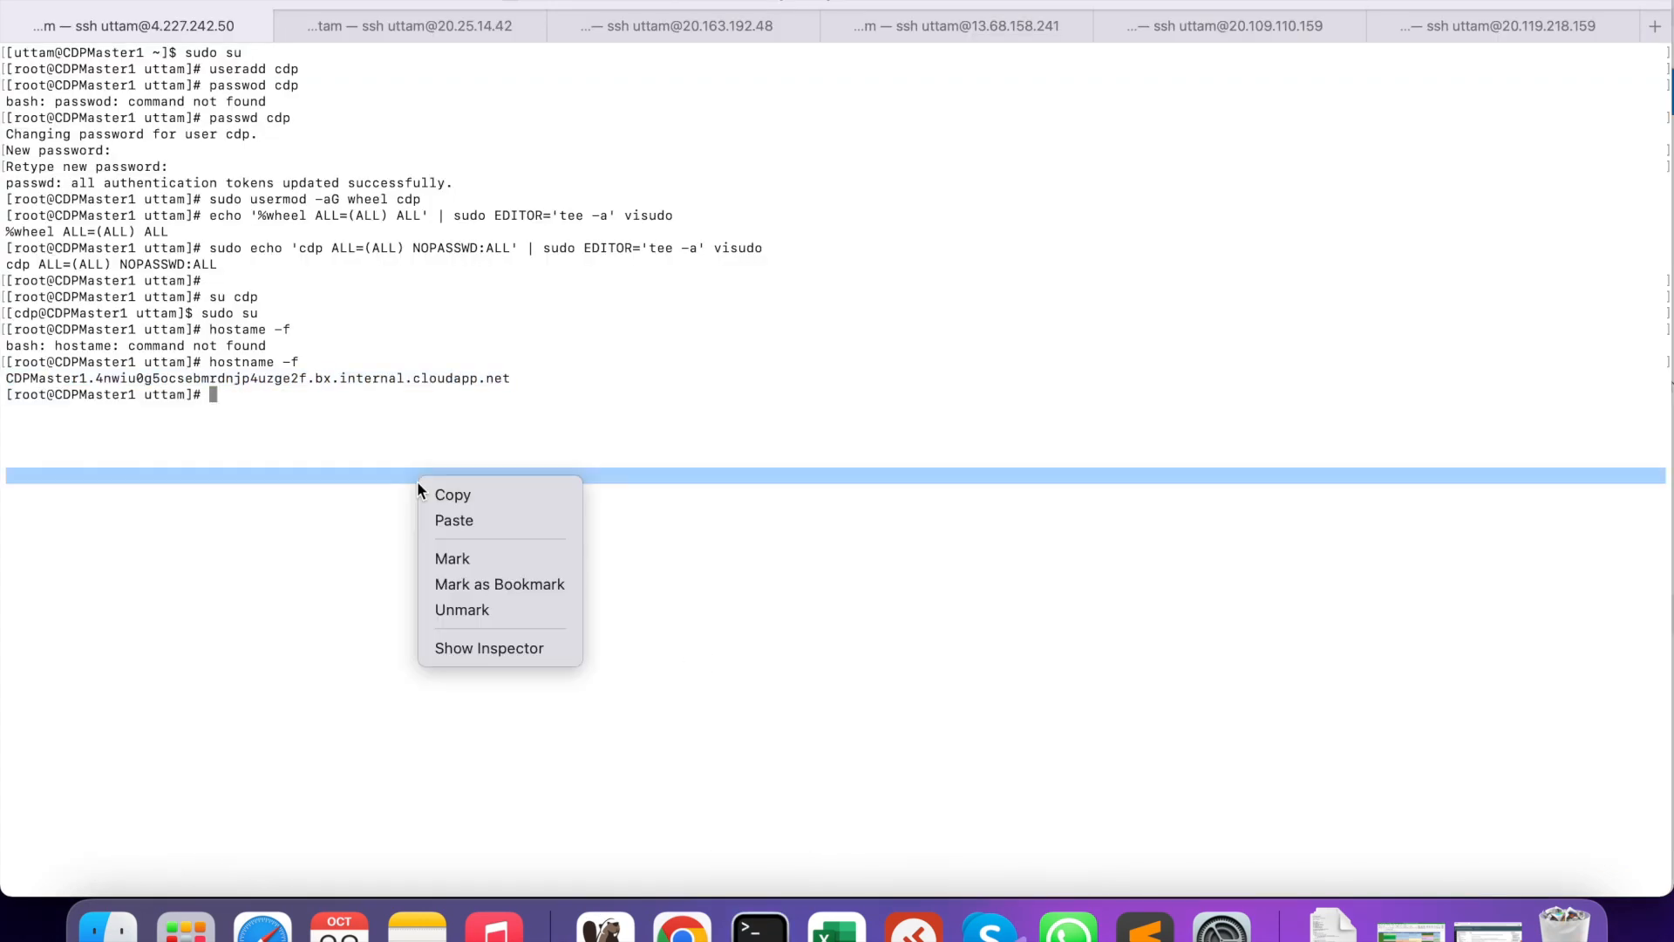
click(453, 521)
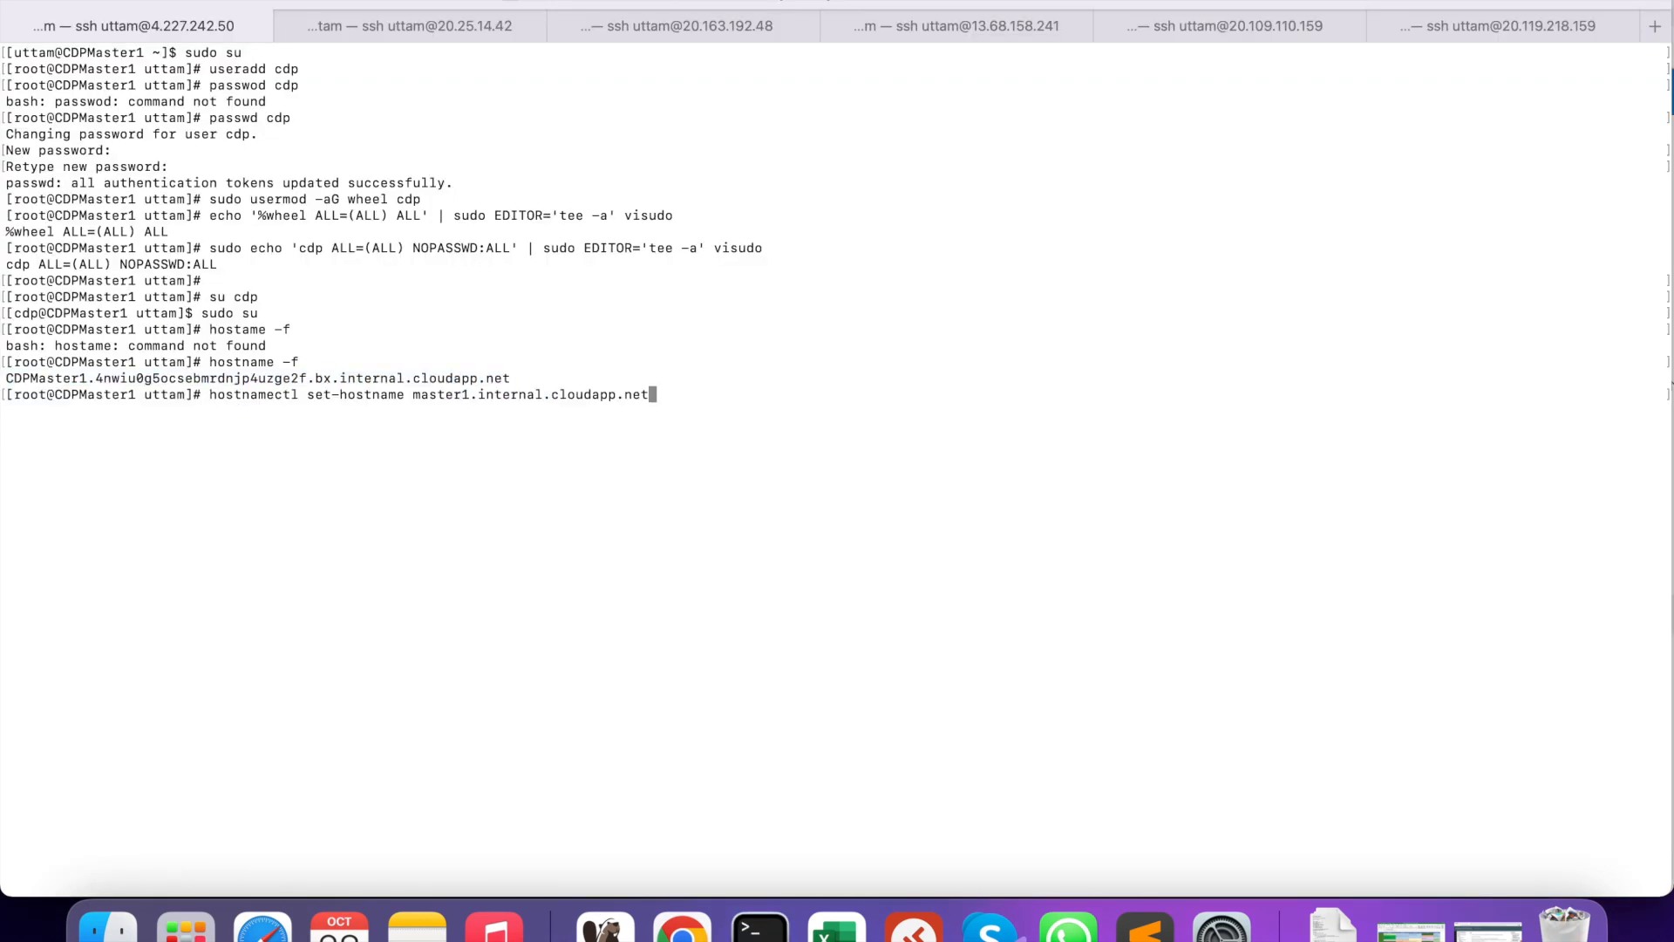
key(Return)
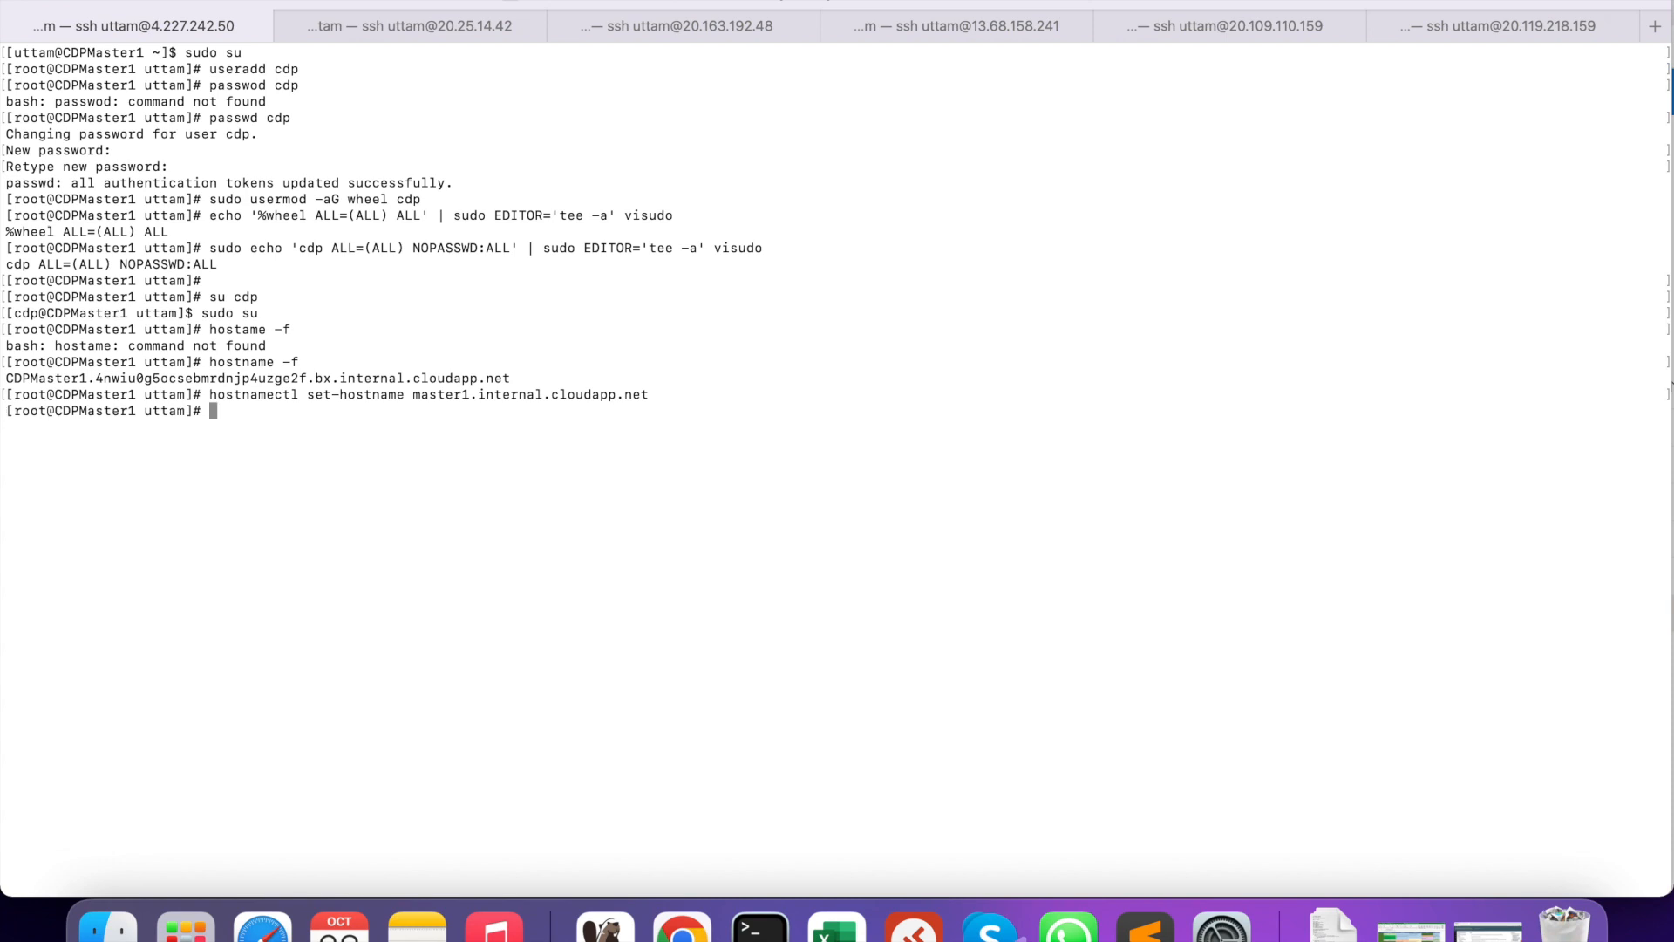
- On CDPWorker1, run the same hostnamectl command edited to set worker1.internal.cloudapp.net
click(438, 21)
right_click(553, 280)
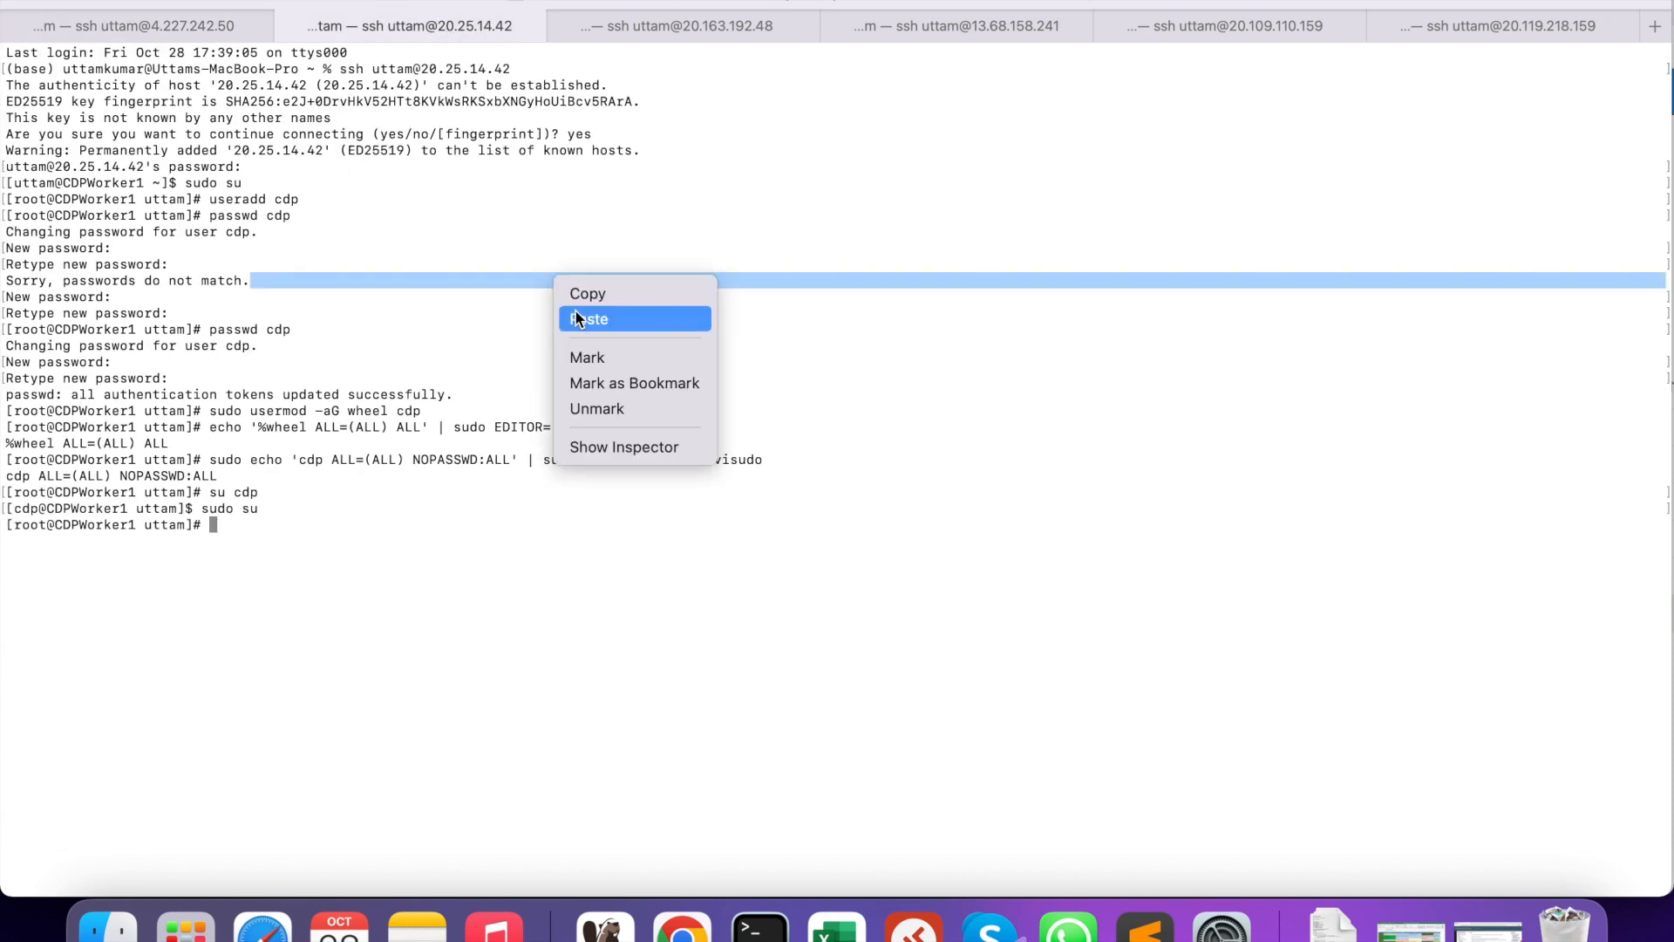
click(576, 313)
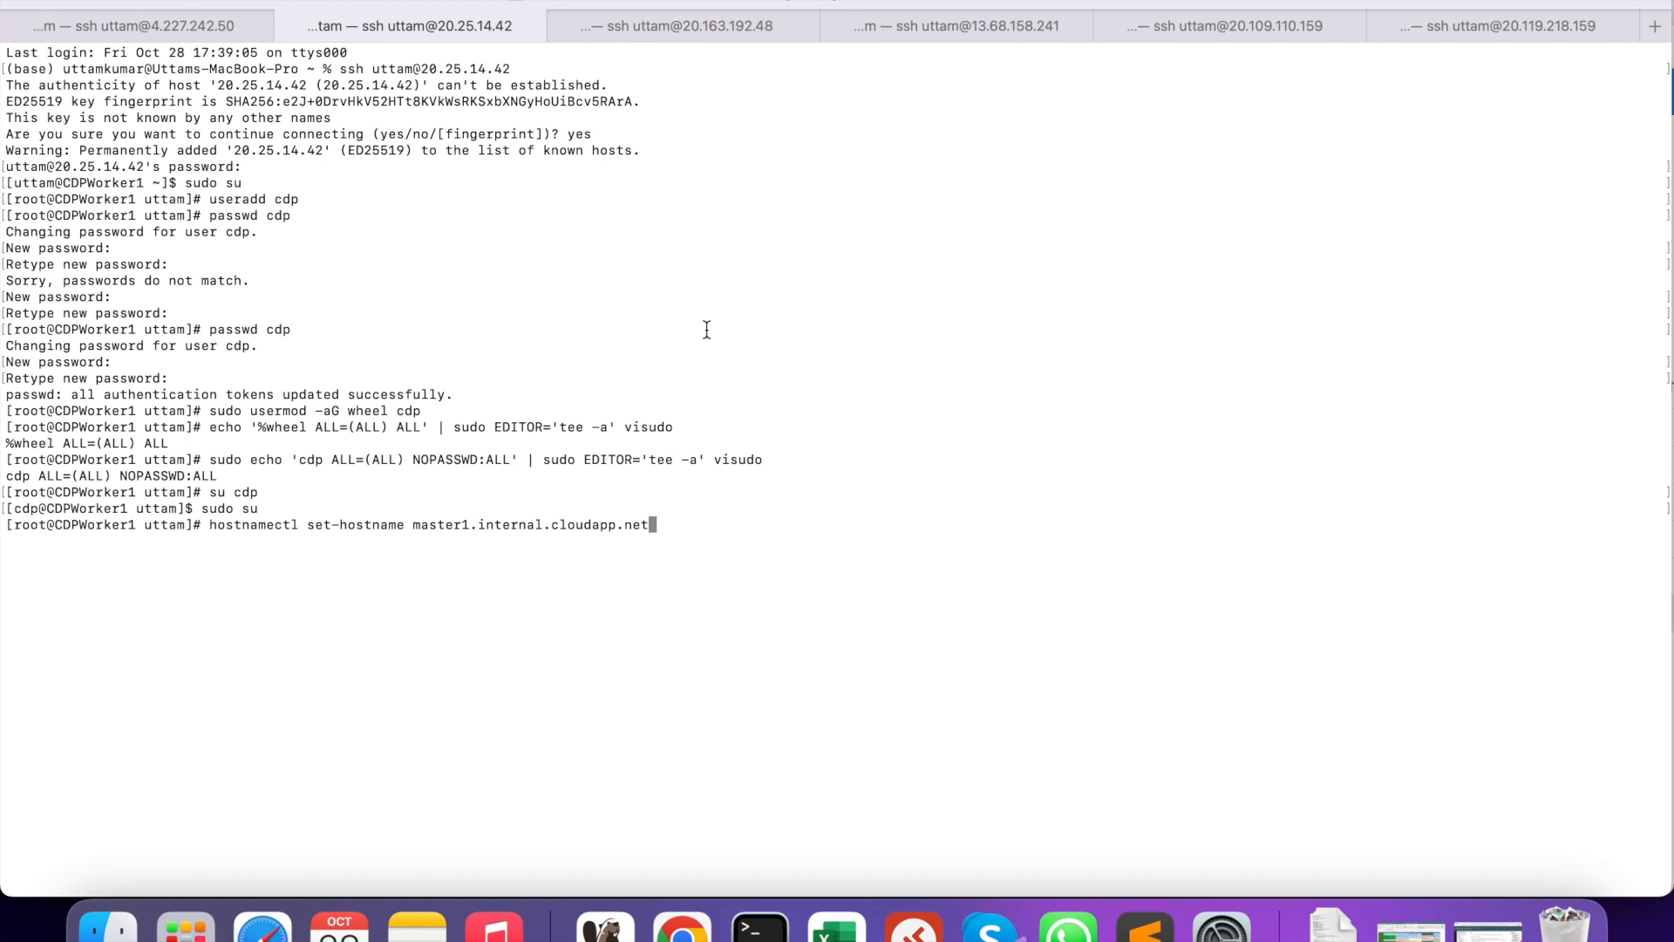
key(Left)
key(Left)
key(Left)
key(Left)
key(Left)
key(Left)
key(Left)
key(Left)
key(Left)
key(Left)
key(Left)
key(Left)
key(Left)
key(Left)
key(Left)
key(Left)
key(Left)
key(Left)
key(Left)
key(Left)
key(Left)
key(Left)
key(Left)
key(BackSpace)
key(BackSpace)
key(BackSpace)
key(BackSpace)
key(BackSpace)
key(BackSpace)
text(worker)
key(Return)
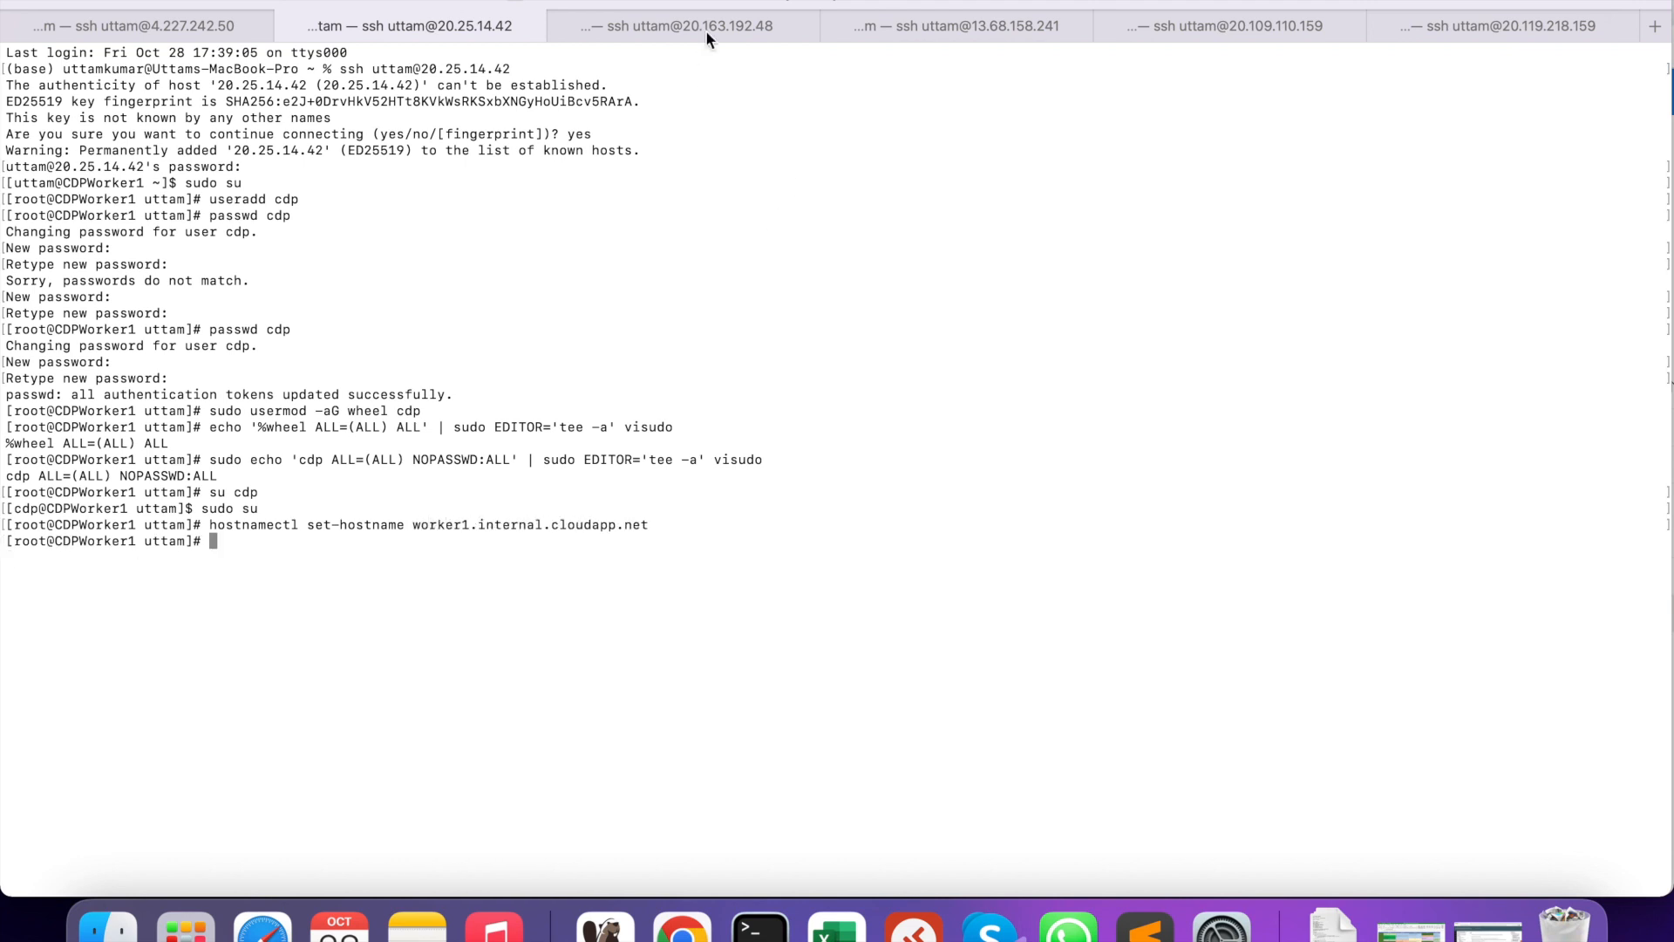
key(super+1)
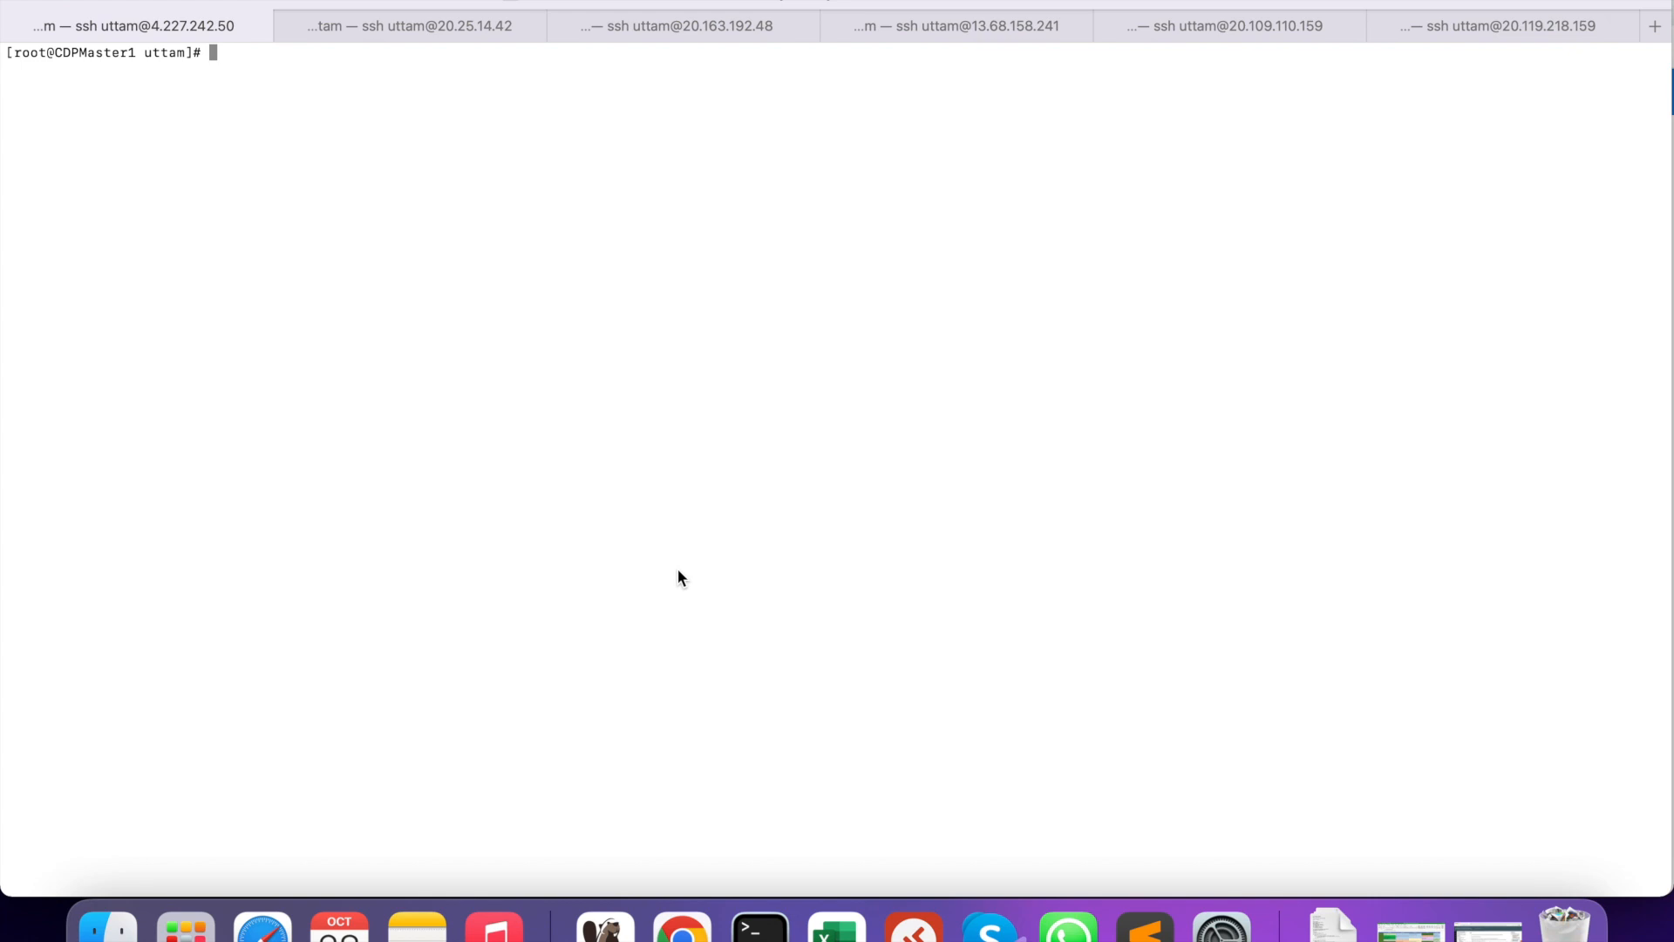
- List all disks and their partitions with fdisk -l
text(df -Ph)
key(Up)
key(Return)
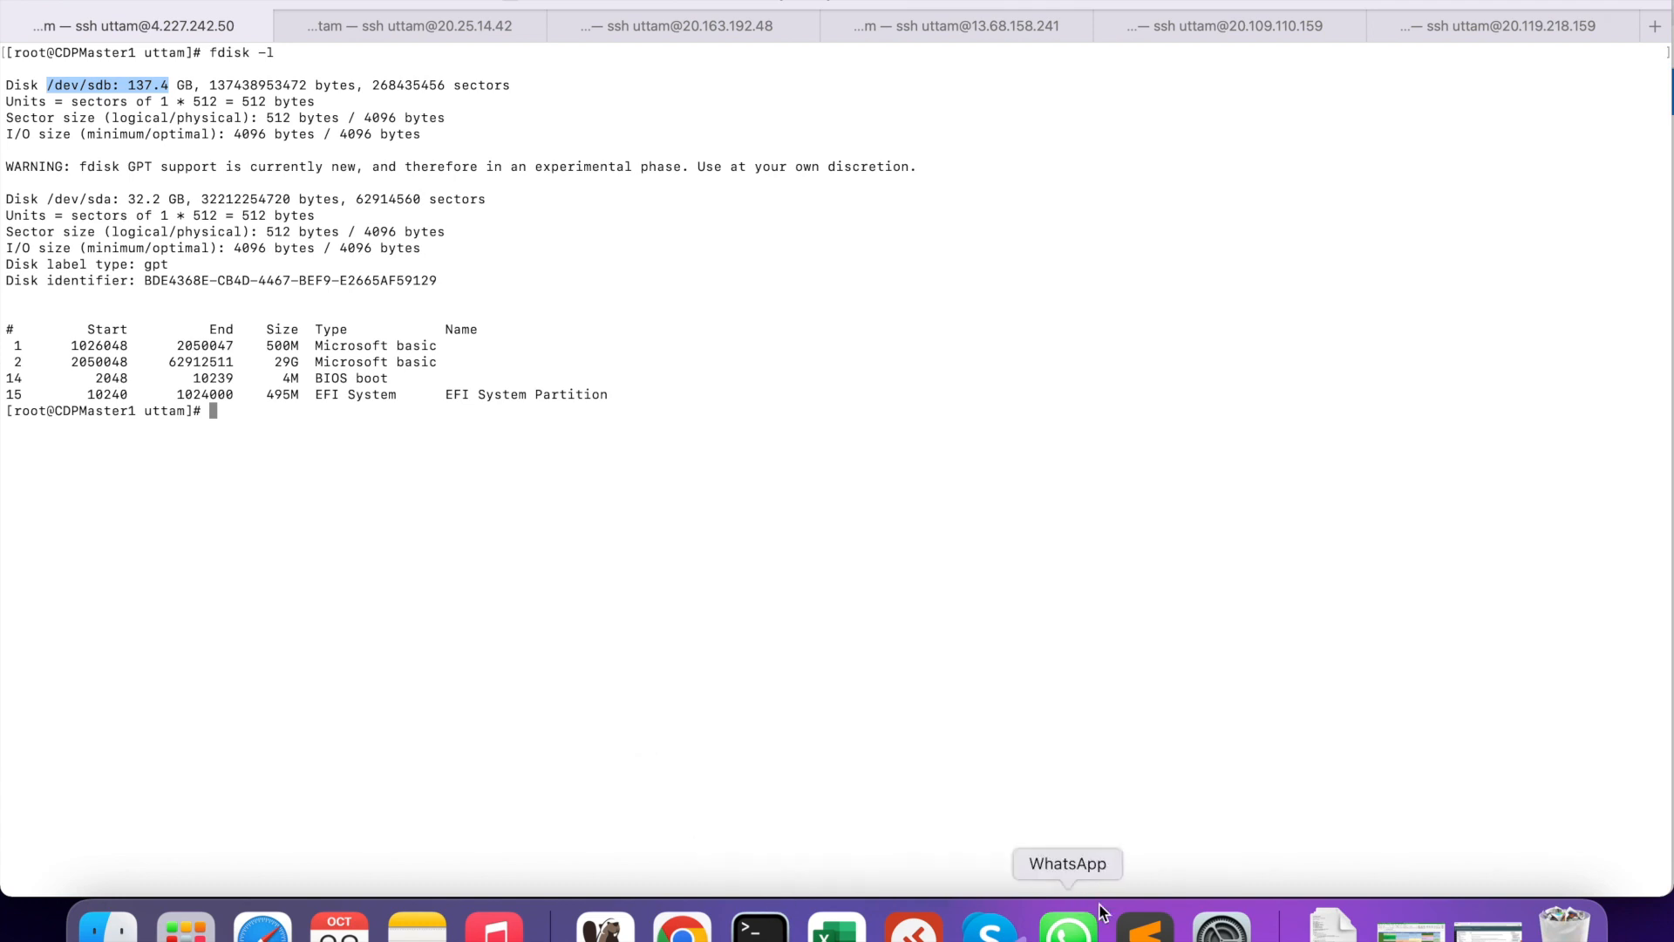
- Start fdisk on the new /dev/sdb data disk, using the command copied from the notes
click(1146, 926)
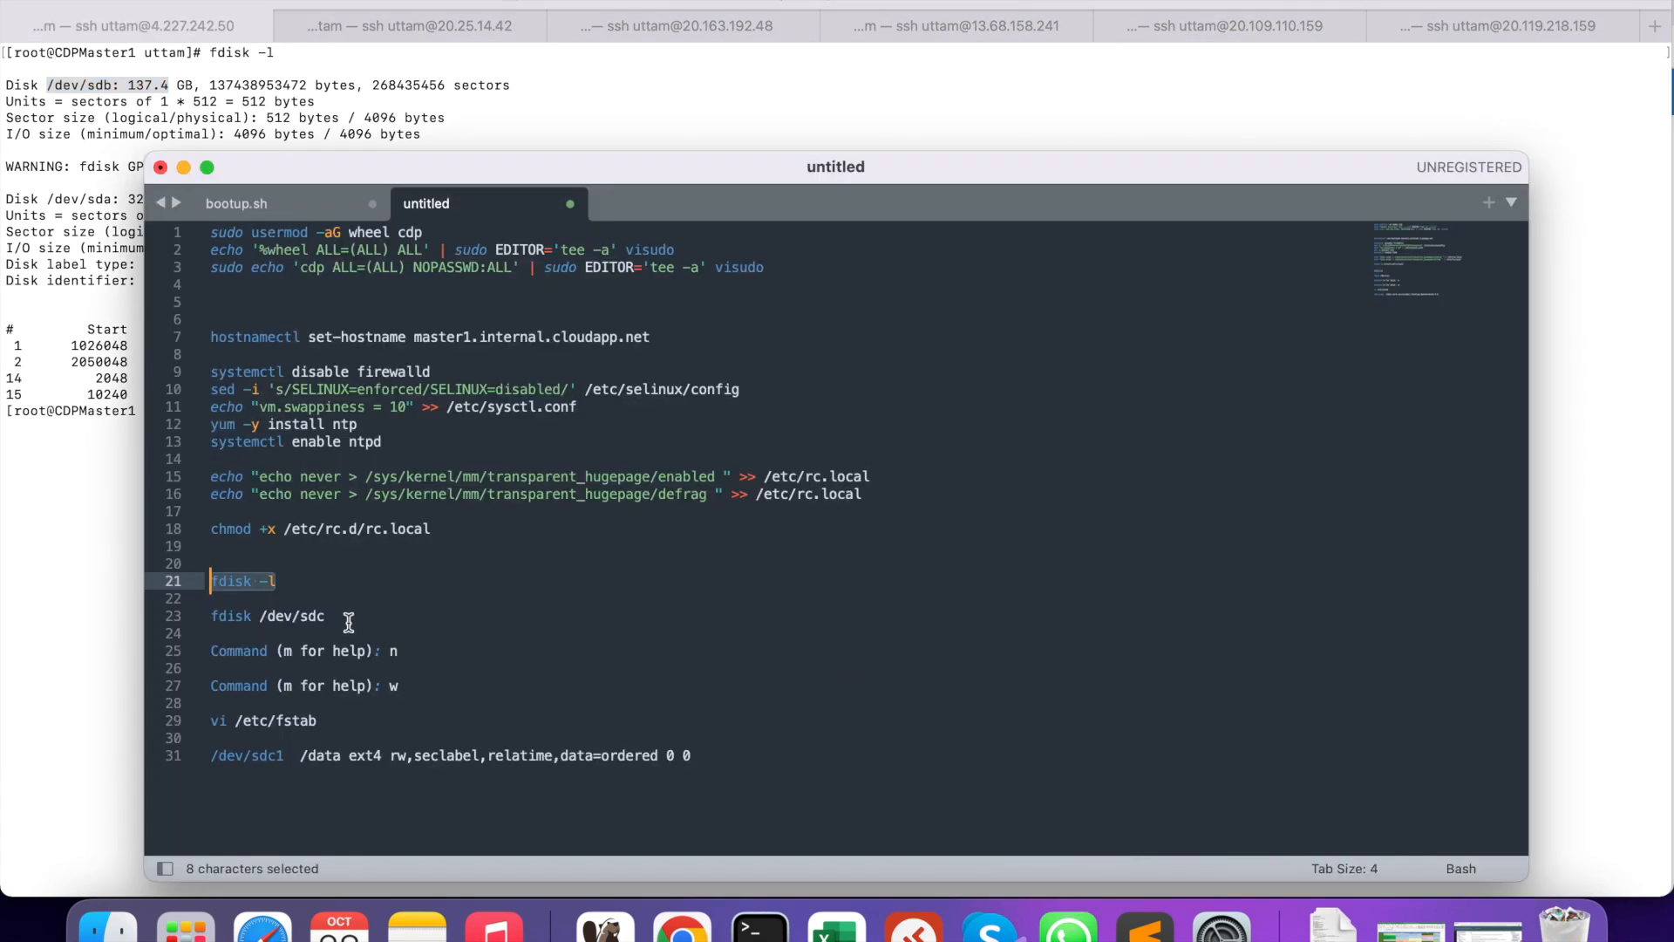
drag(301, 616, 210, 616)
right_click(229, 620)
click(262, 694)
click(92, 588)
right_click(148, 521)
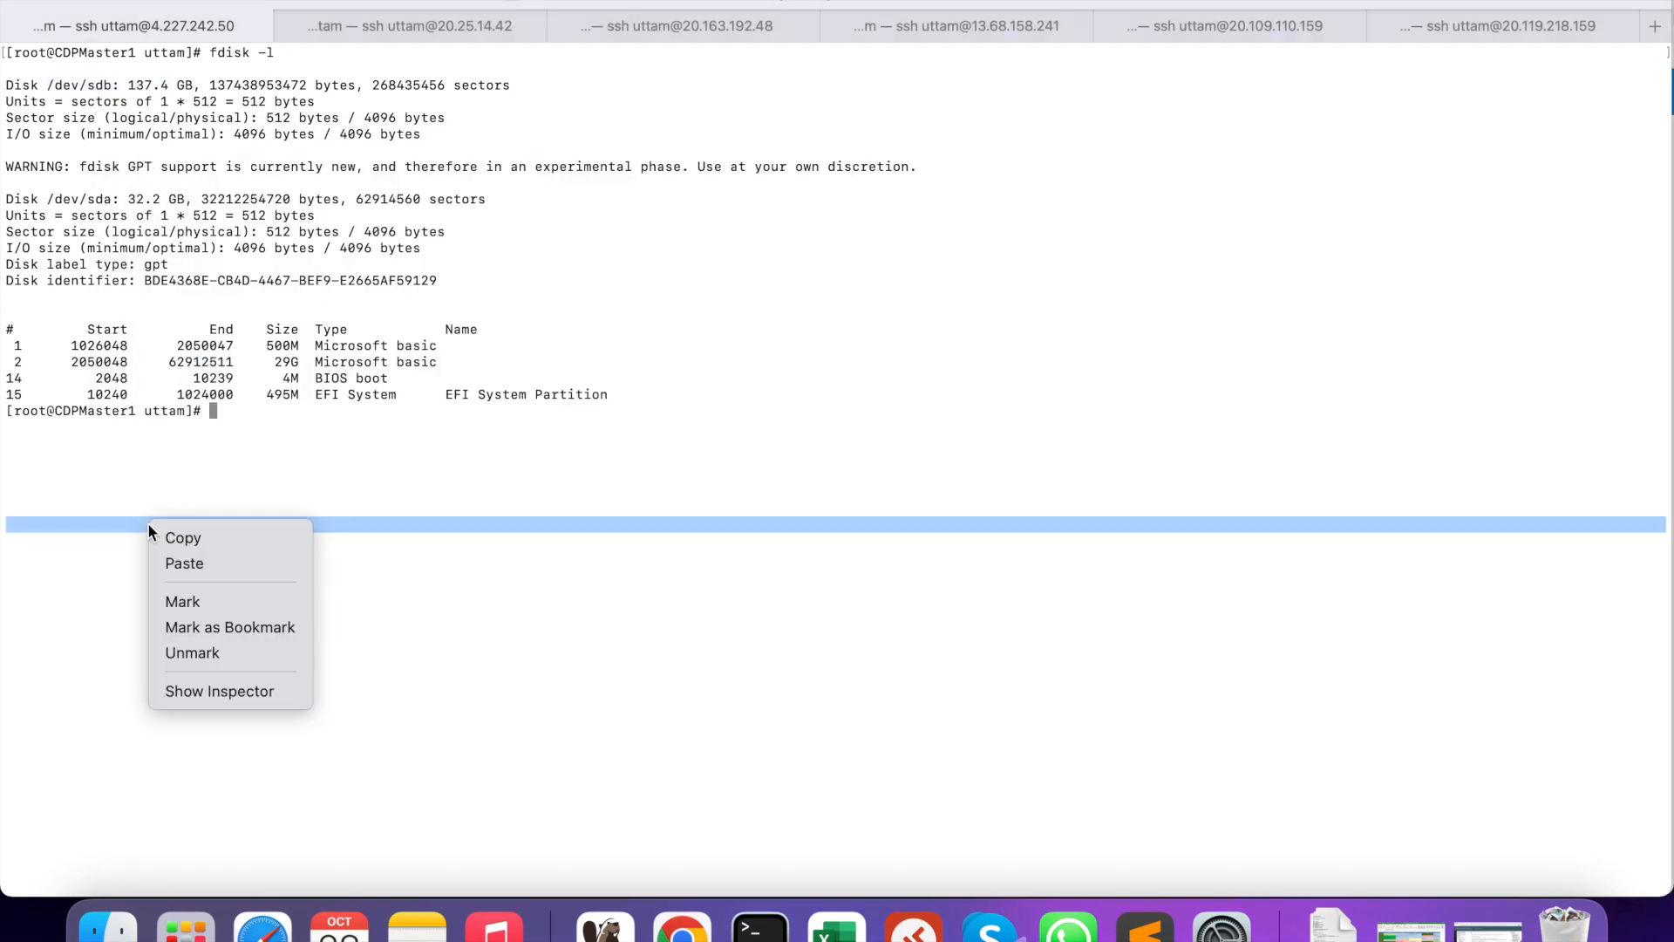
click(177, 562)
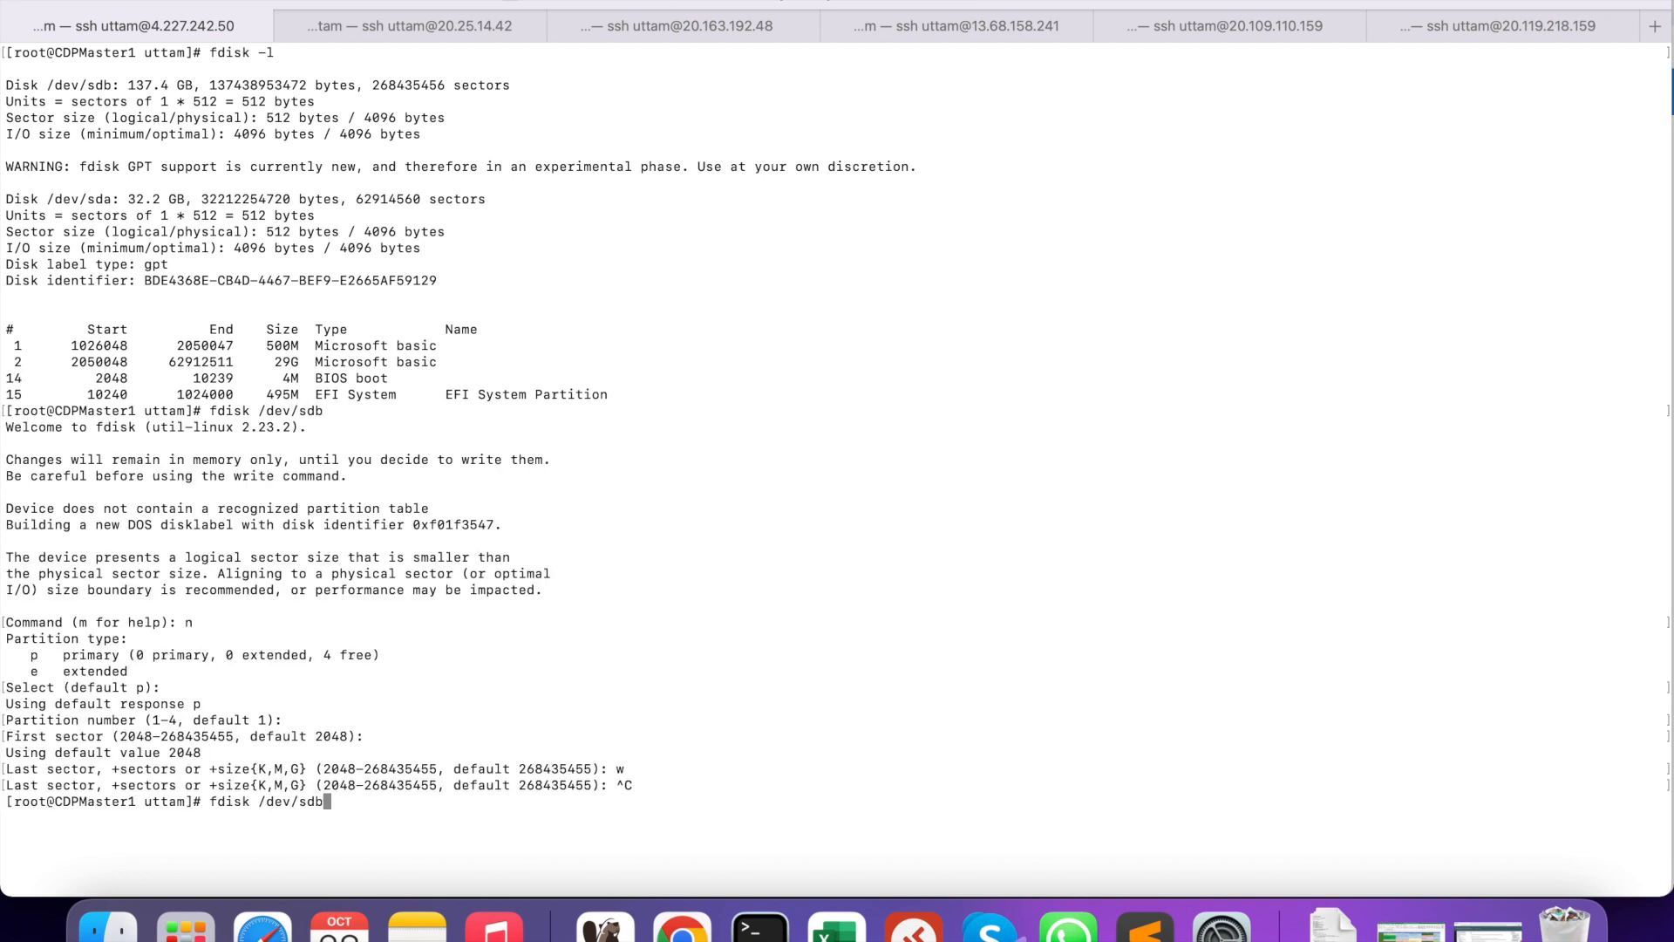
key(Return)
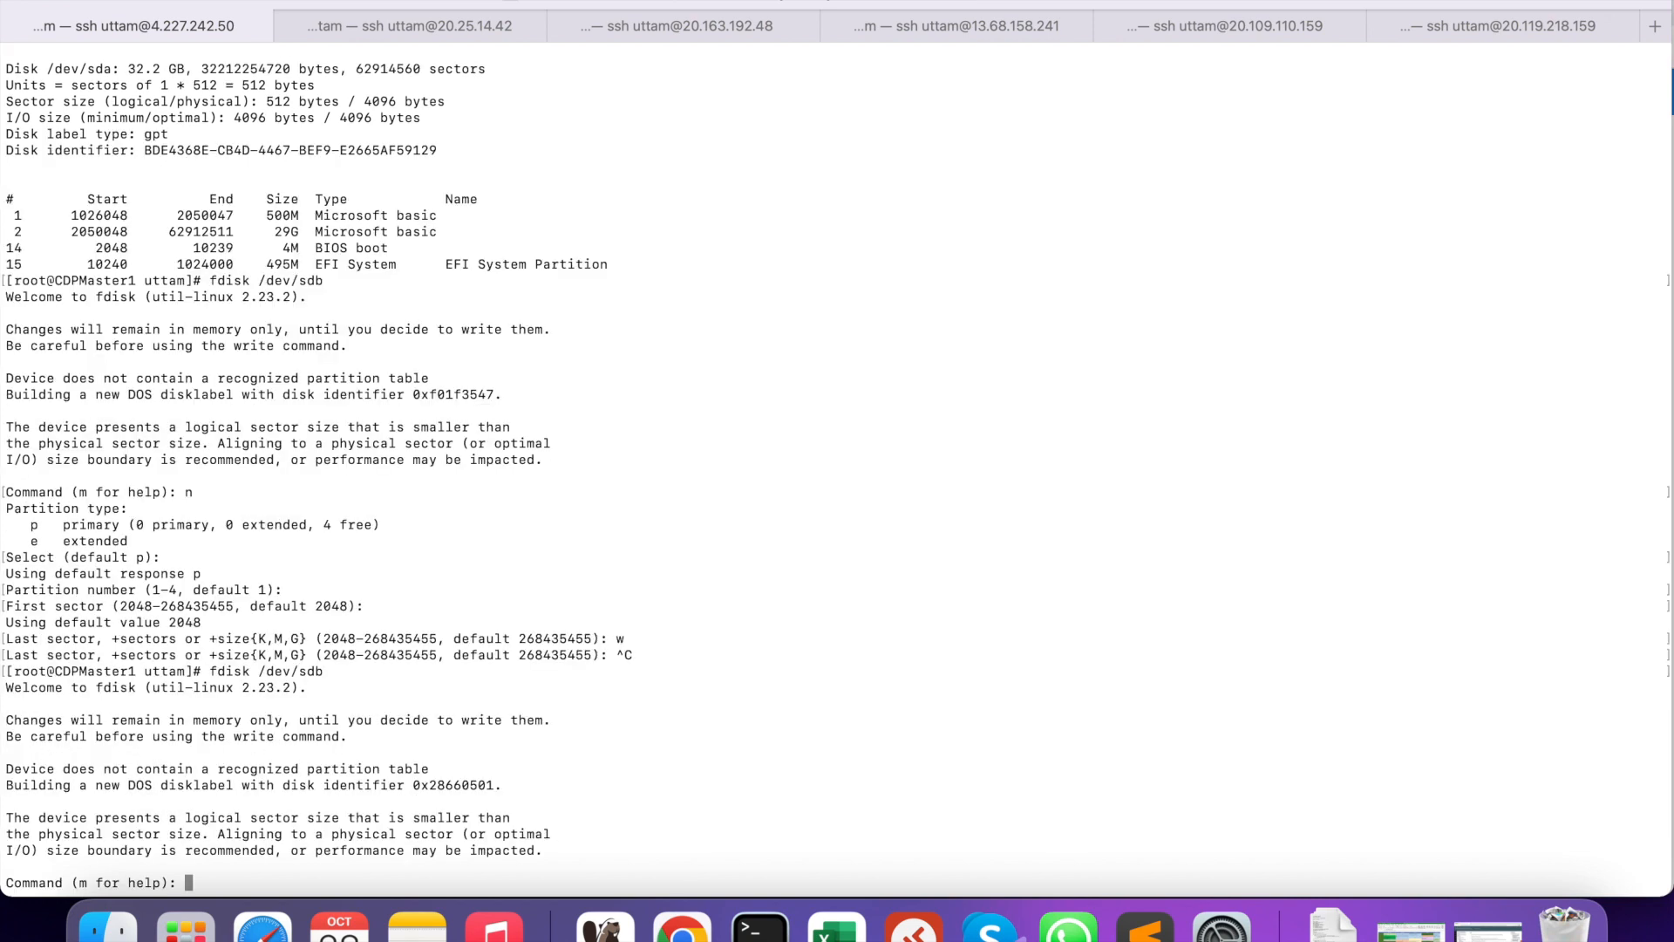
- Create partition 1 with n and default type and sectors, then write the table with w
text(n)
key(Return)
key(Return)
key(Return)
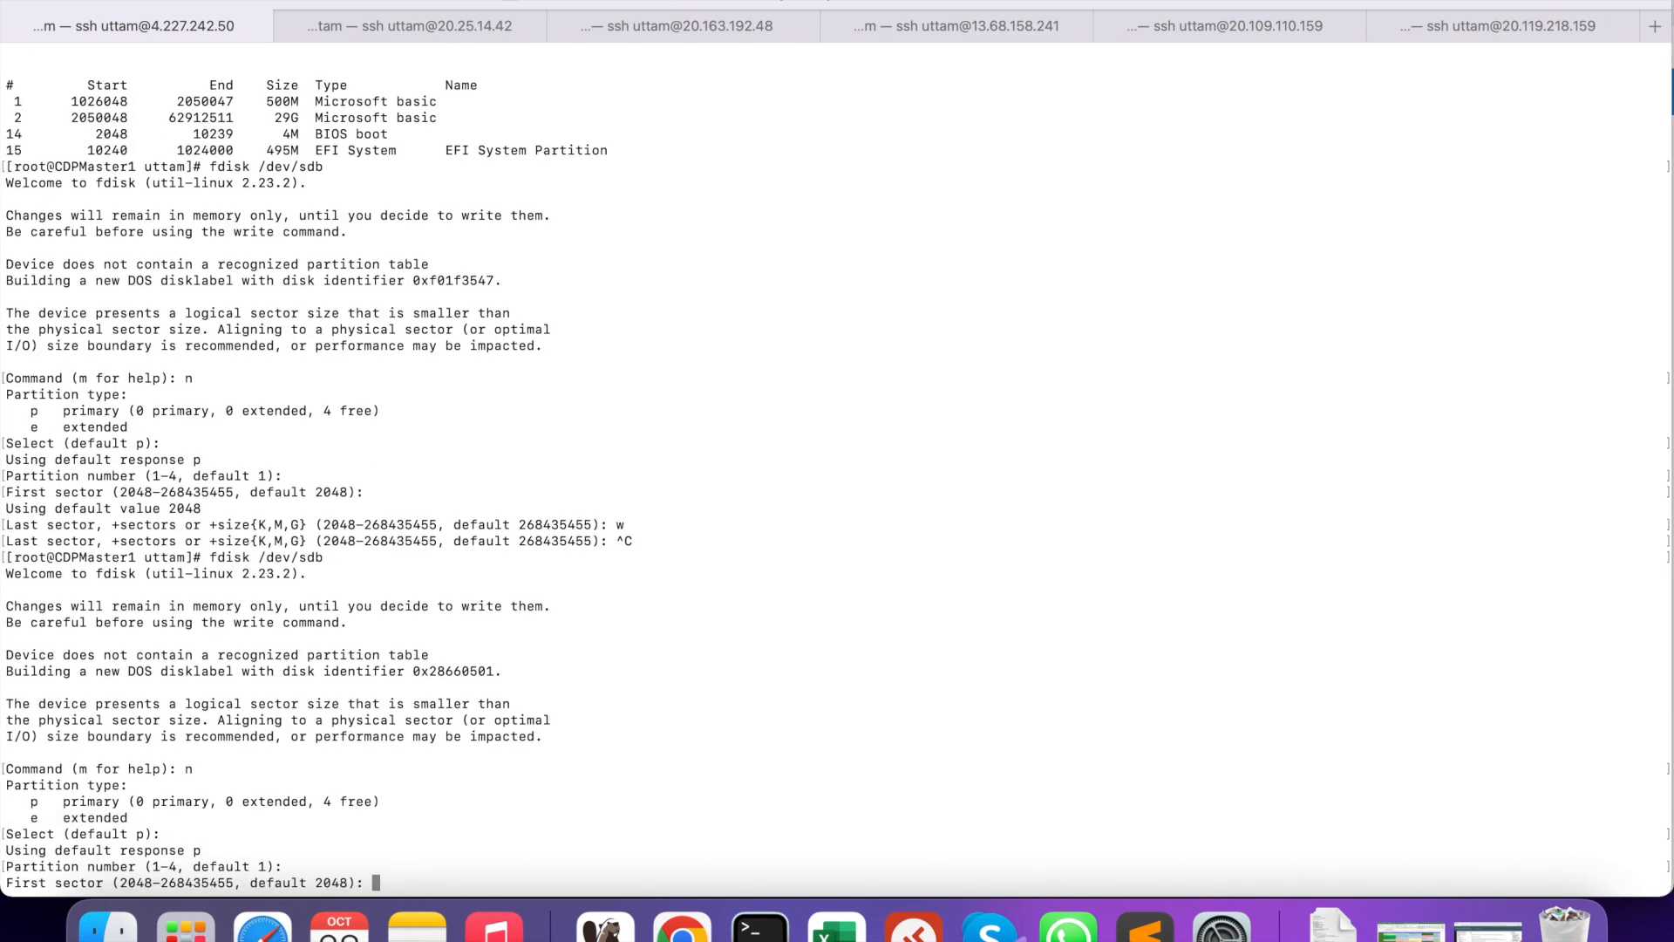
key(Return)
key(Return)
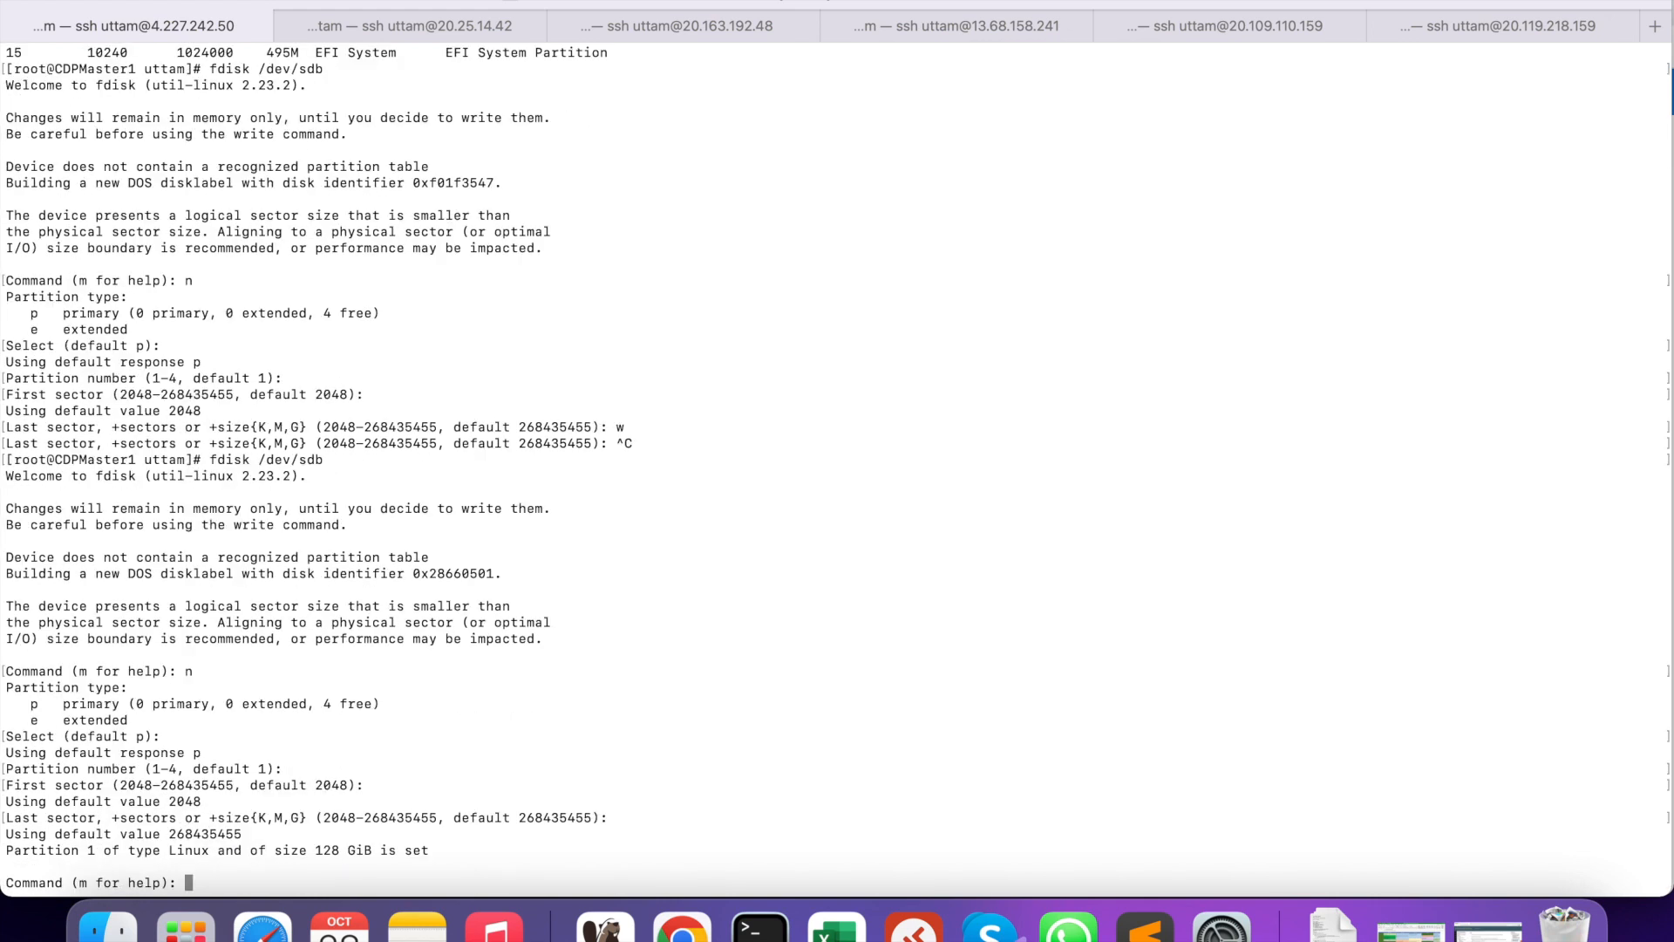
text(w)
key(Return)
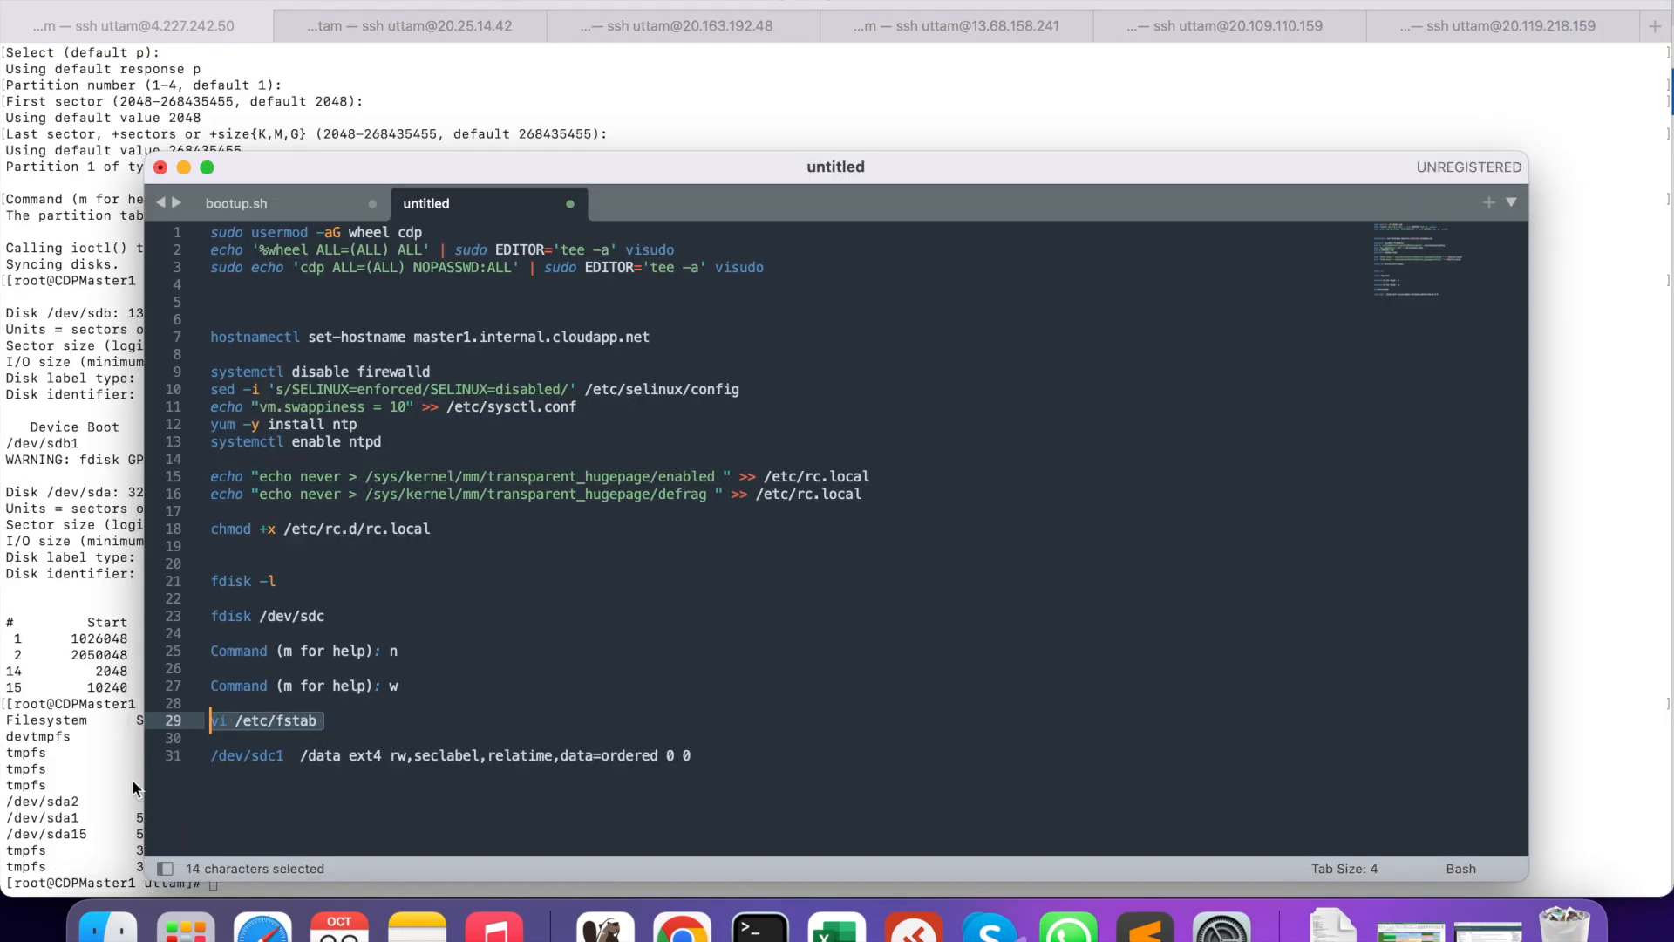
click(114, 766)
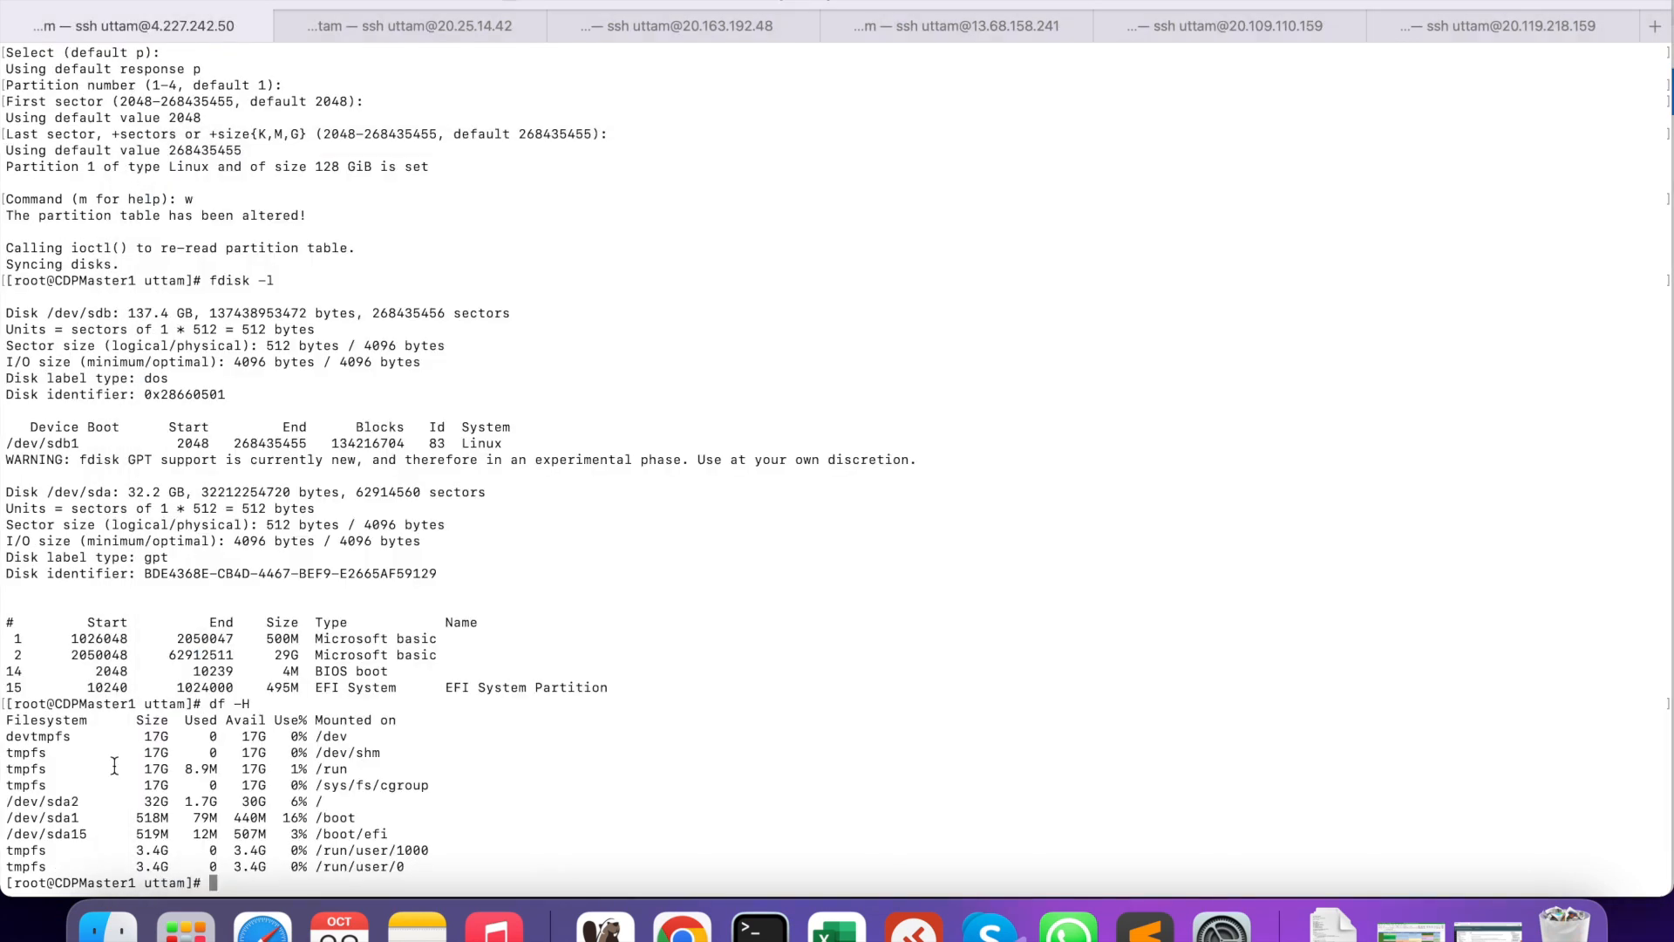
- Make the /data directory with mkdir, then open /etc/fstab in vi
text(mkdir /data)
key(Return)
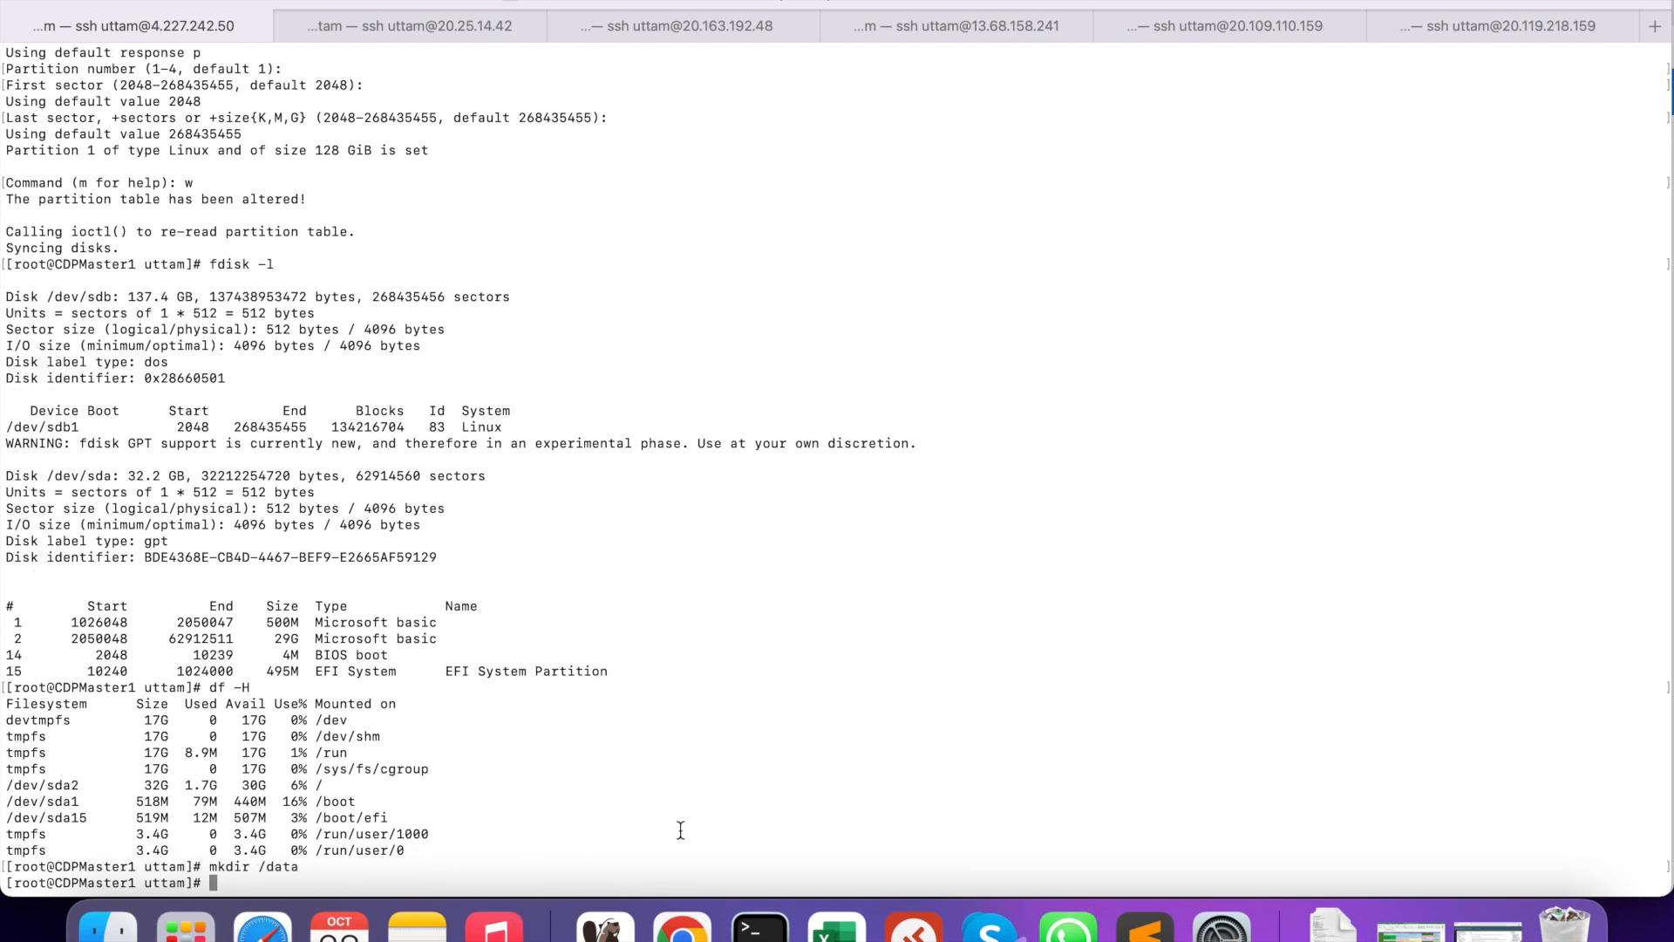
click(1145, 926)
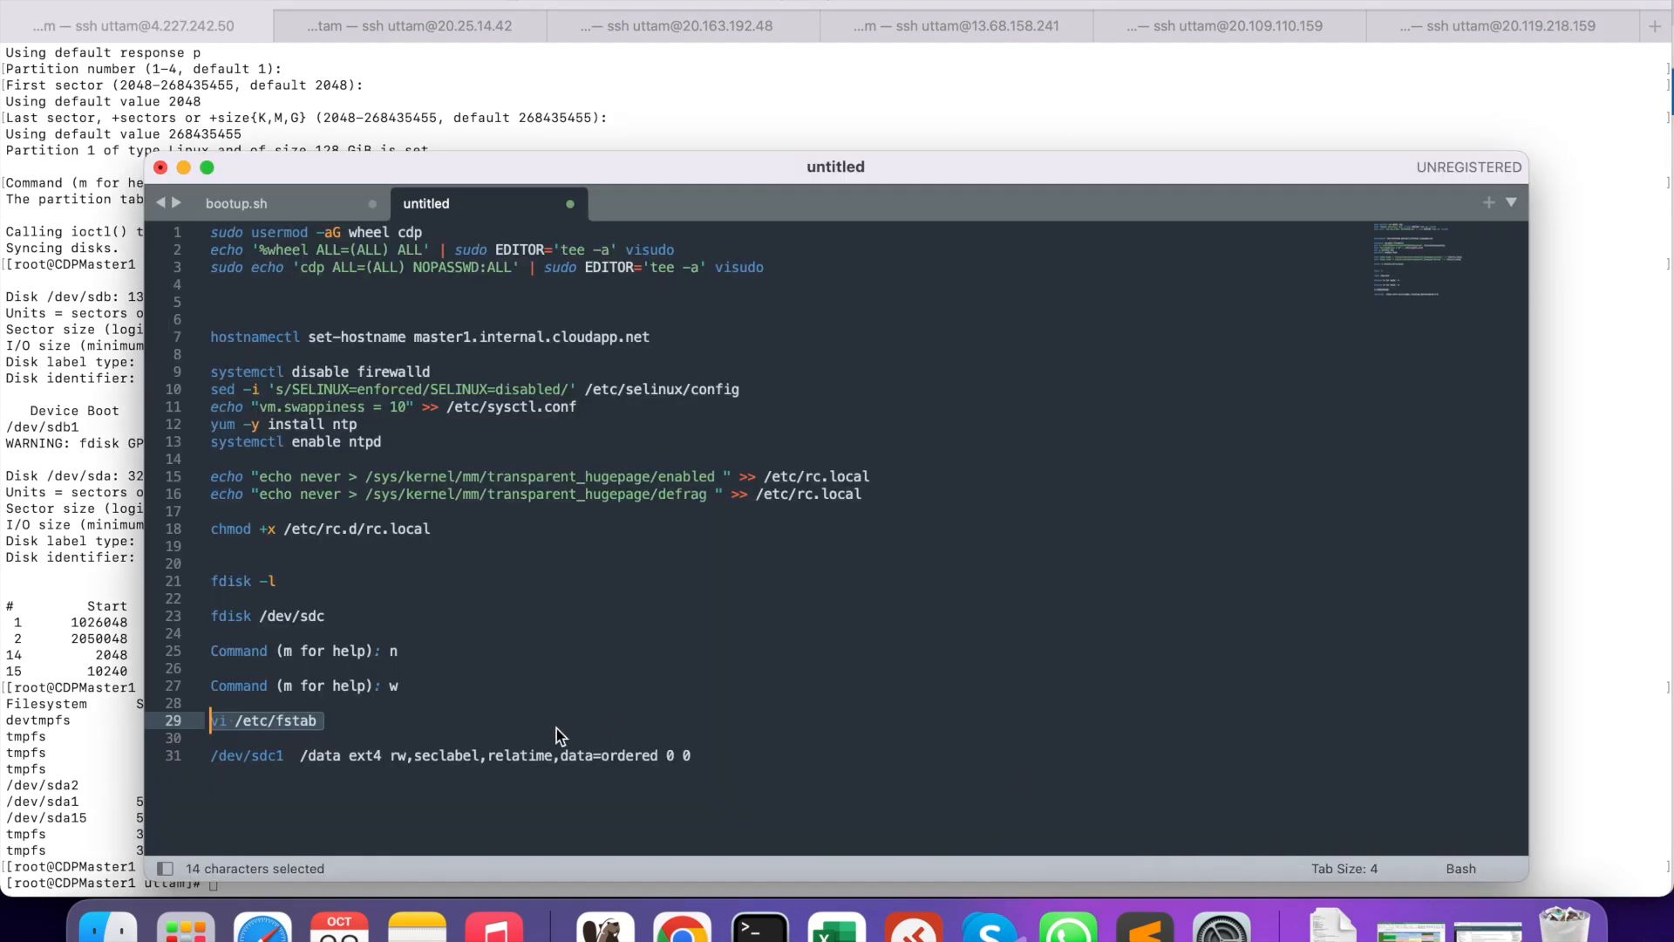
right_click(230, 722)
click(349, 717)
click(96, 748)
right_click(659, 509)
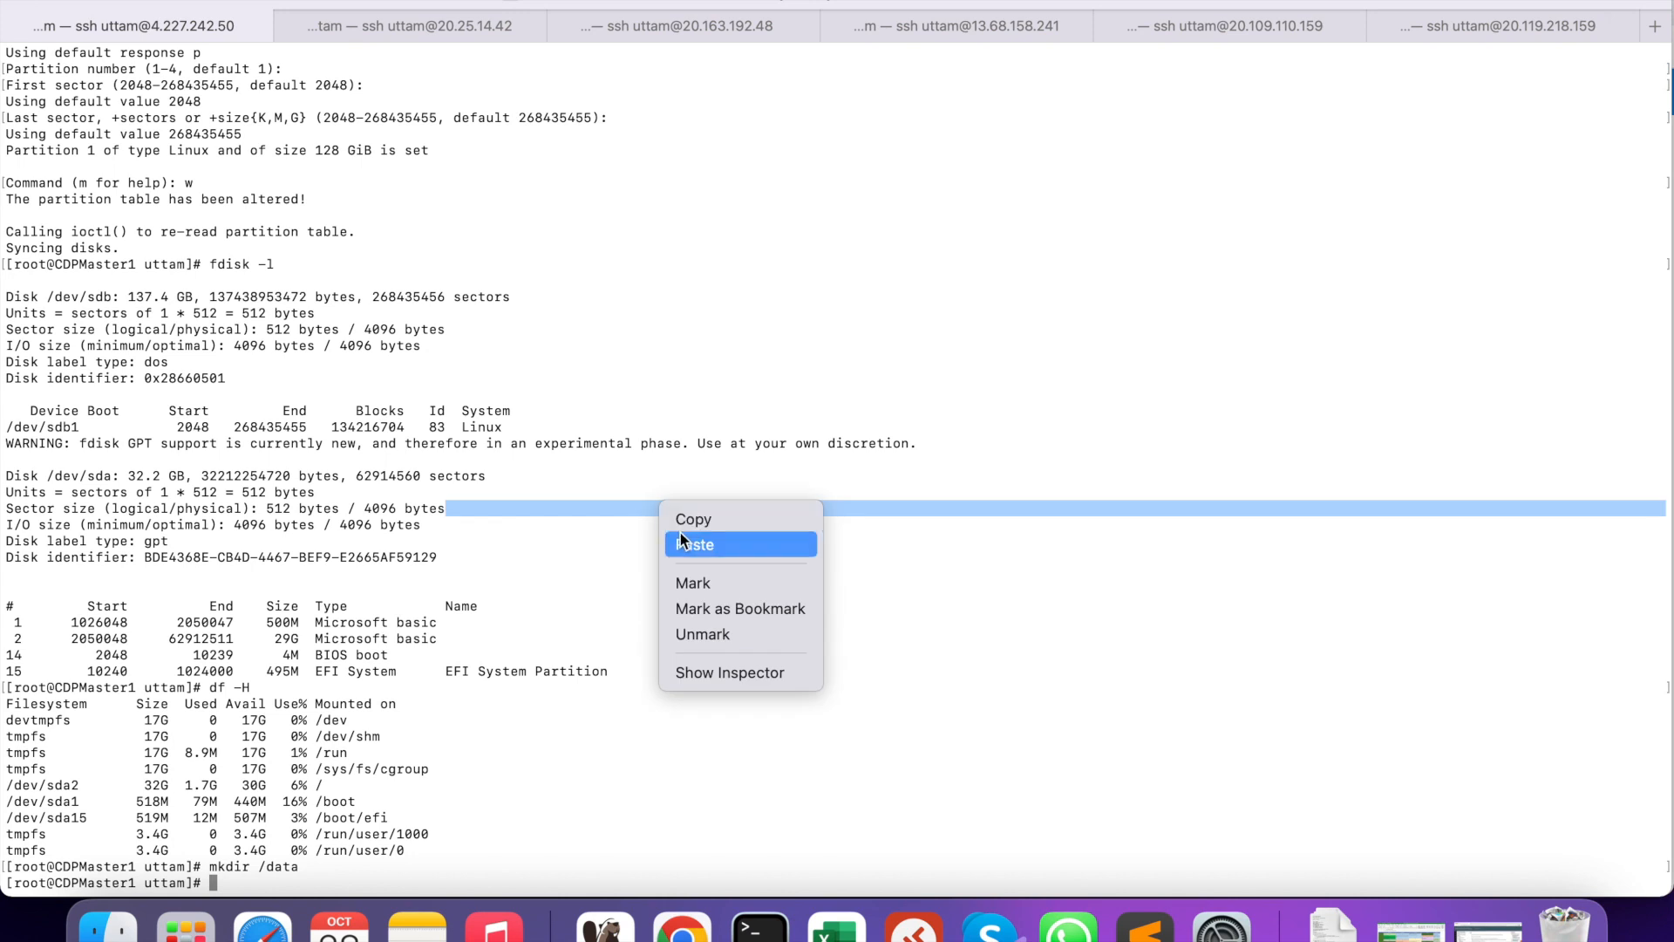
click(684, 542)
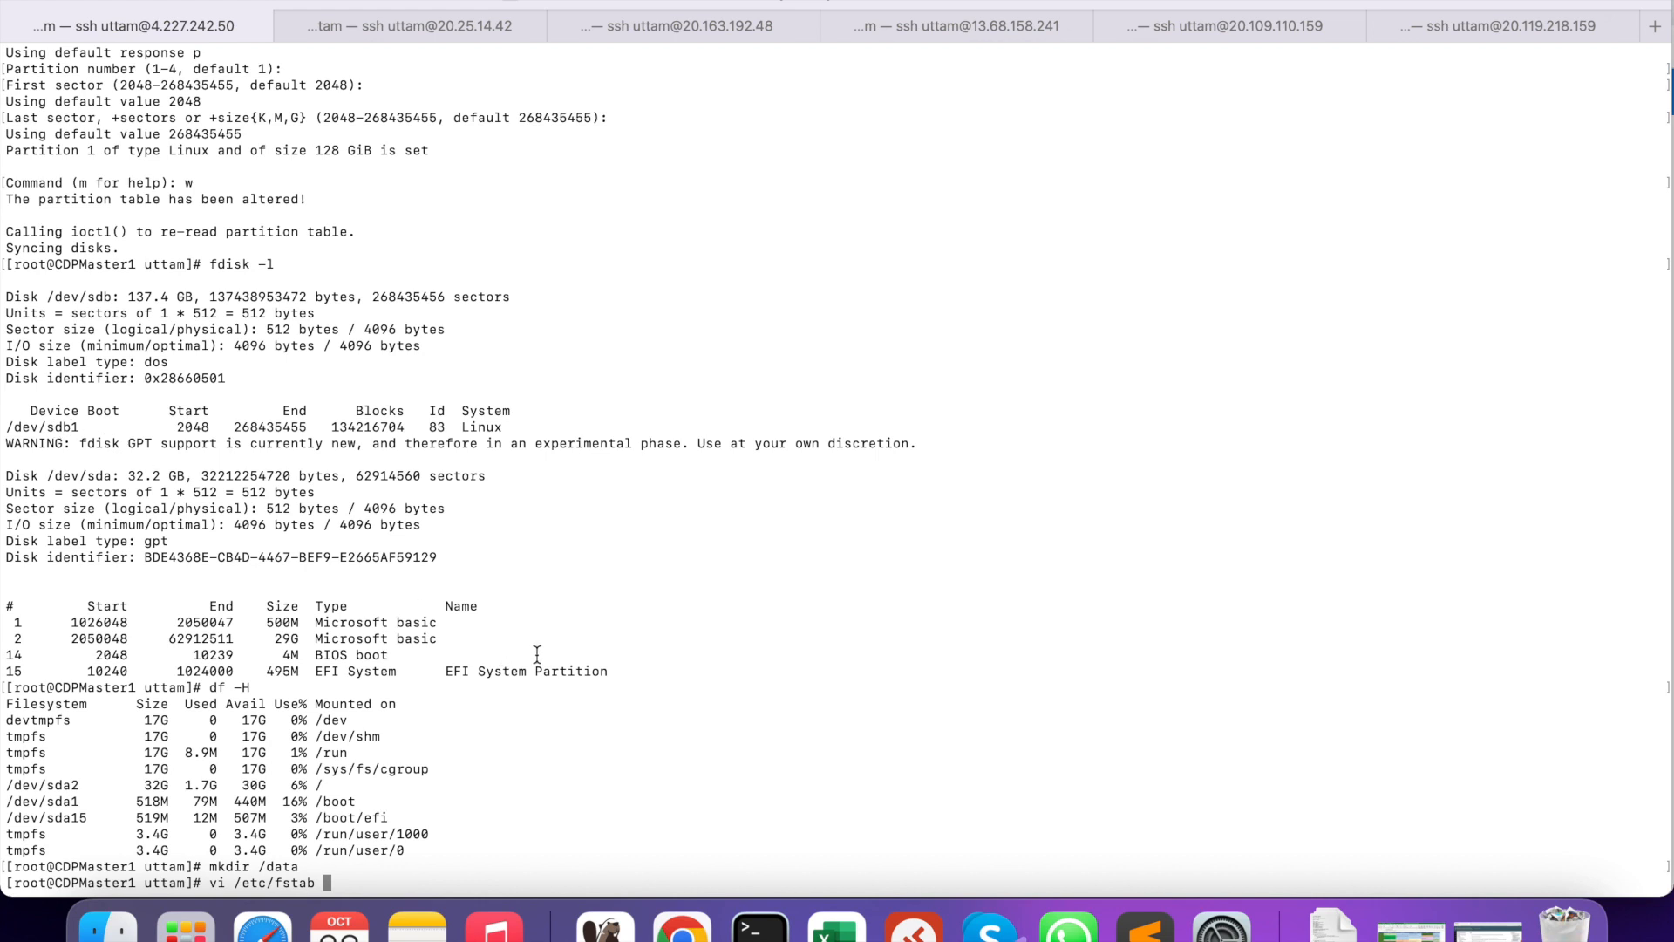
key(Return)
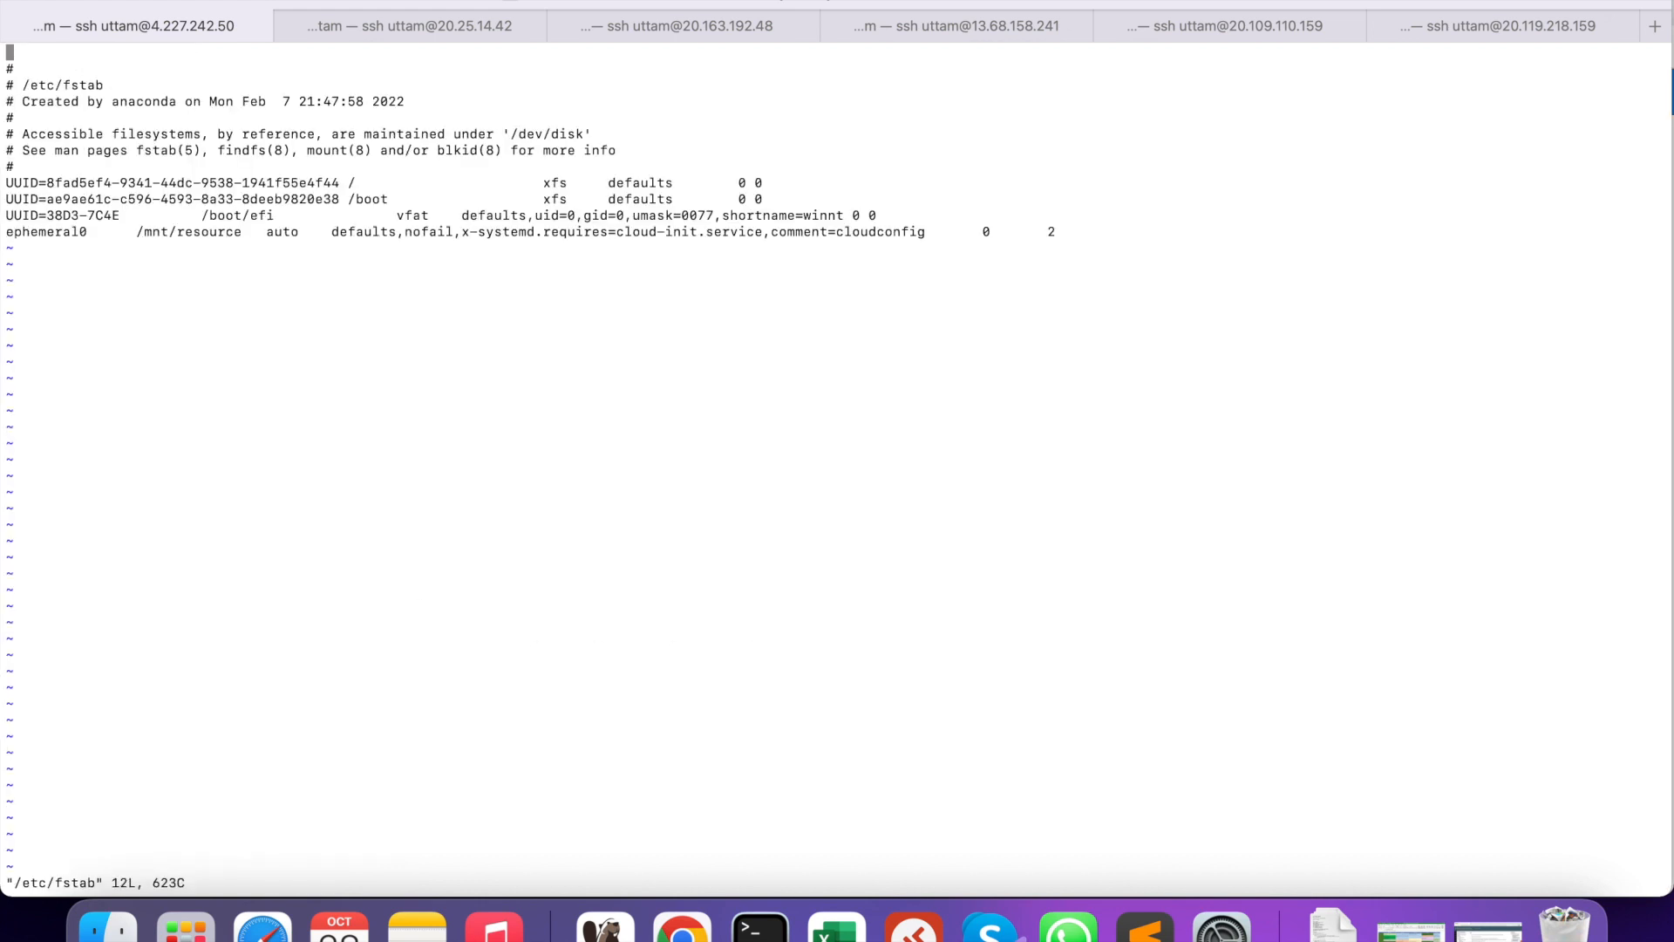
- Open a new empty line in fstab below the ephemeral0 entry
key(Down)
key(Down)
key(Down)
key(Down)
key(Down)
key(Down)
key(Down)
key(Down)
key(Down)
key(Down)
key(Down)
key(i)
key(Right)
key(Right)
key(Right)
key(Right)
key(Right)
key(Right)
key(Right)
key(Right)
key(Right)
key(Right)
key(Right)
key(Right)
key(Right)
key(Right)
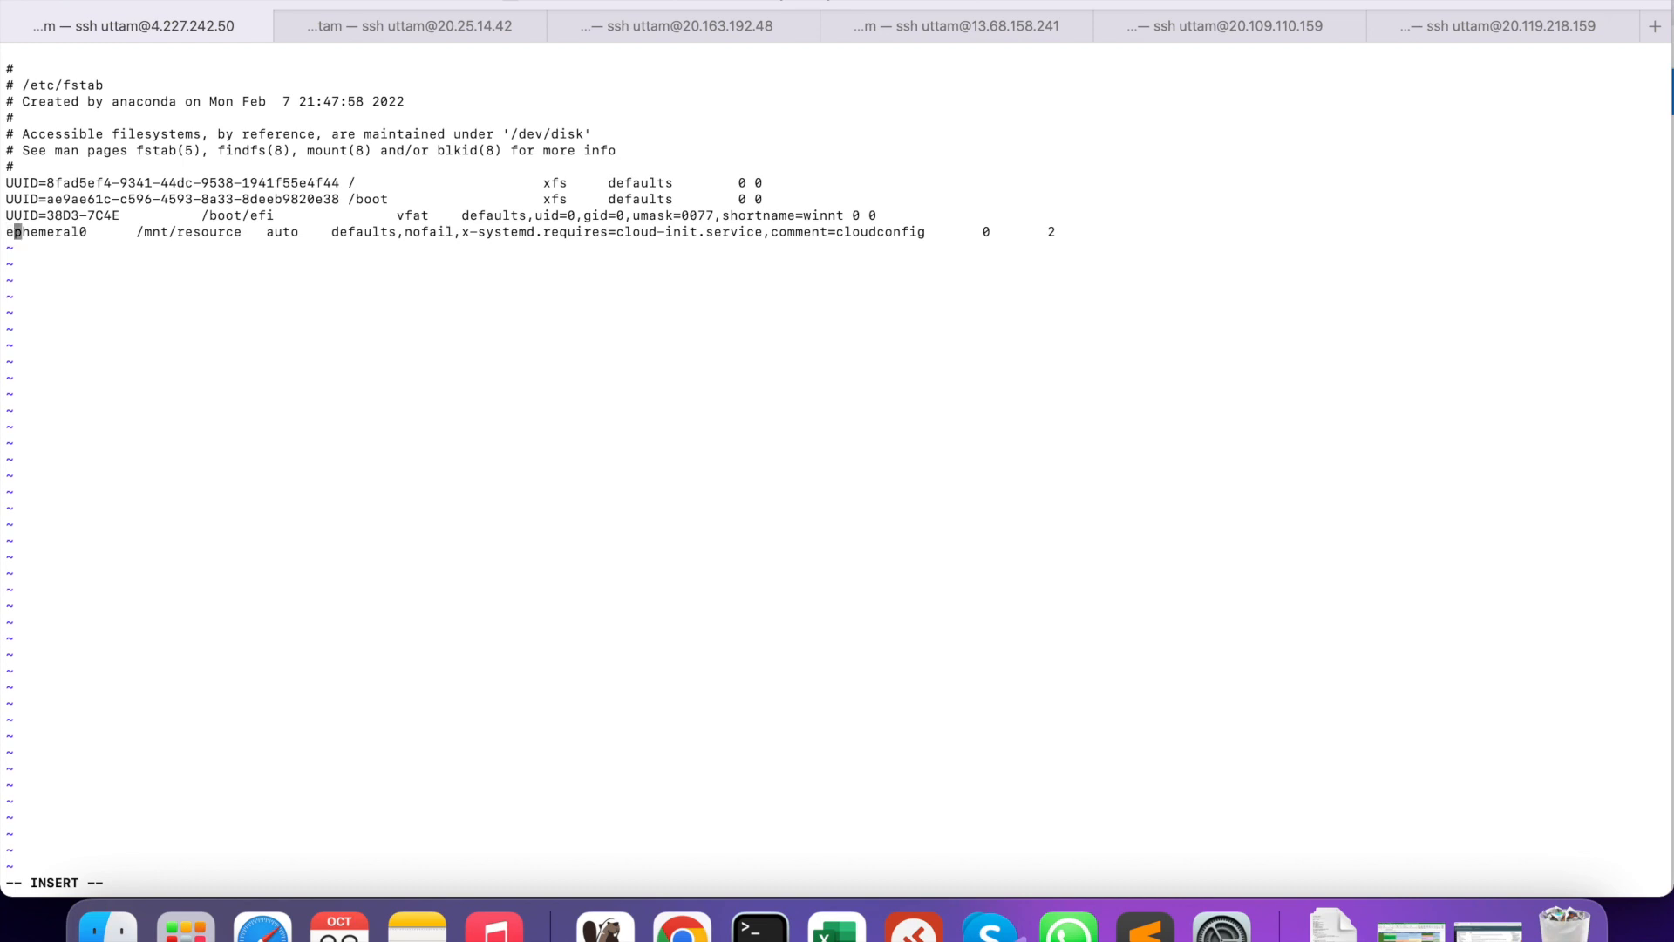
key(Right)
key(Right)
key(Right)
text($)
key(BackSpace)
key(Escape)
key(dollar)
key(i)
key(Right)
key(Return)
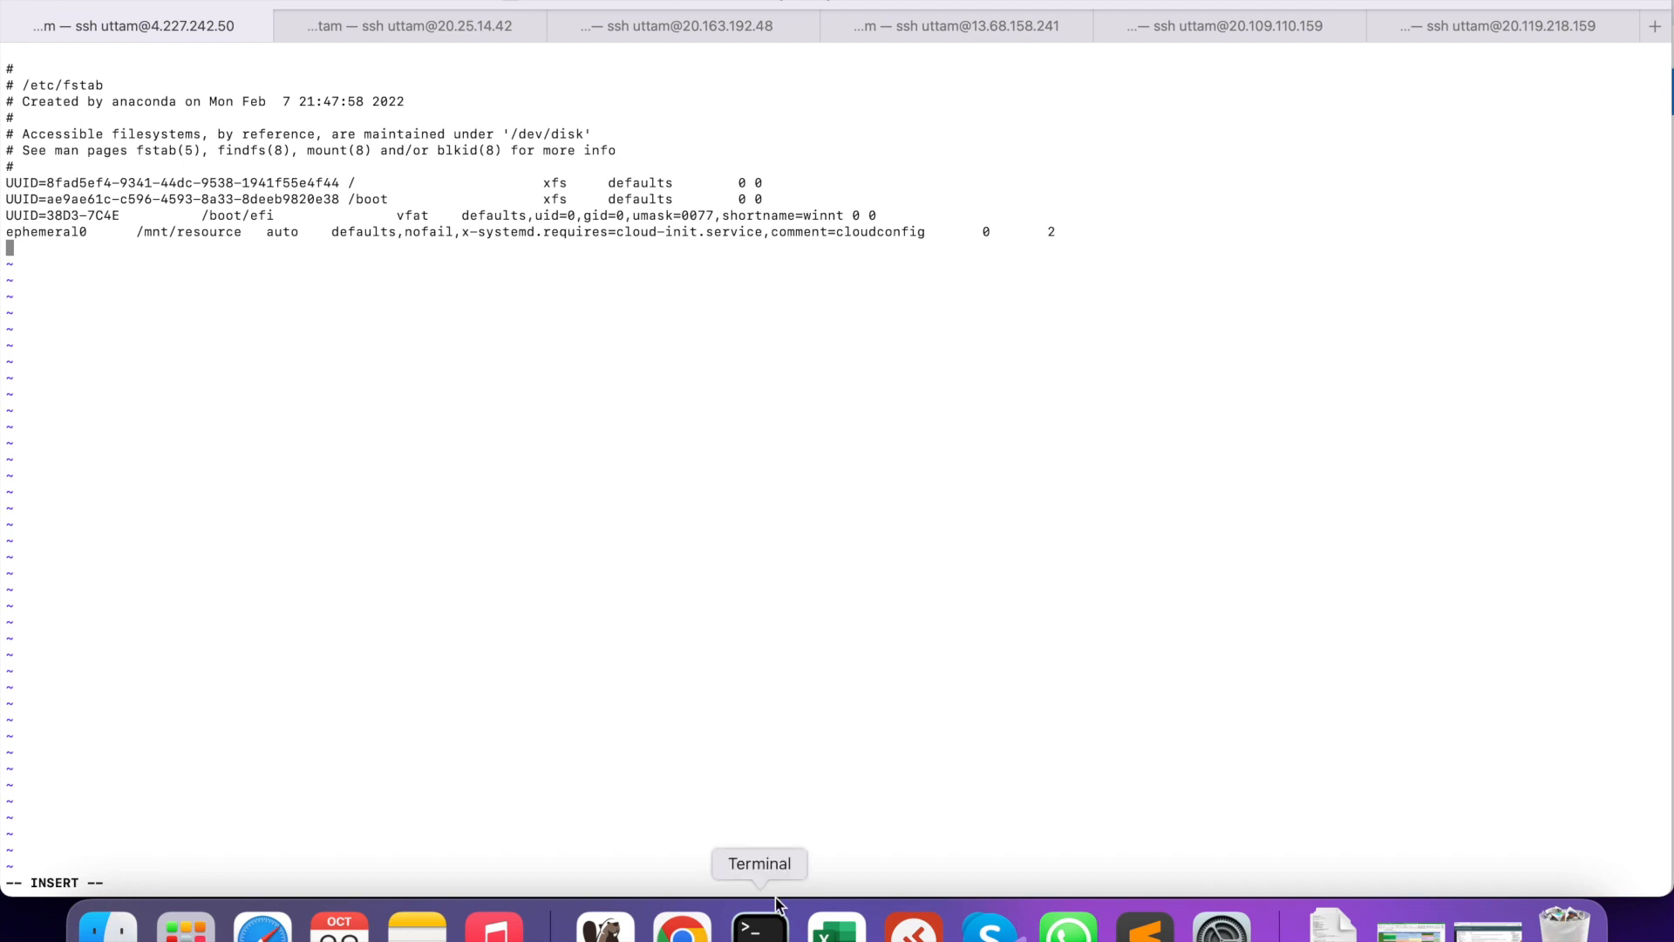
- Paste the /dev/sdc1 /data ext4 mount entry from the Sublime Text notes into fstab
click(1145, 927)
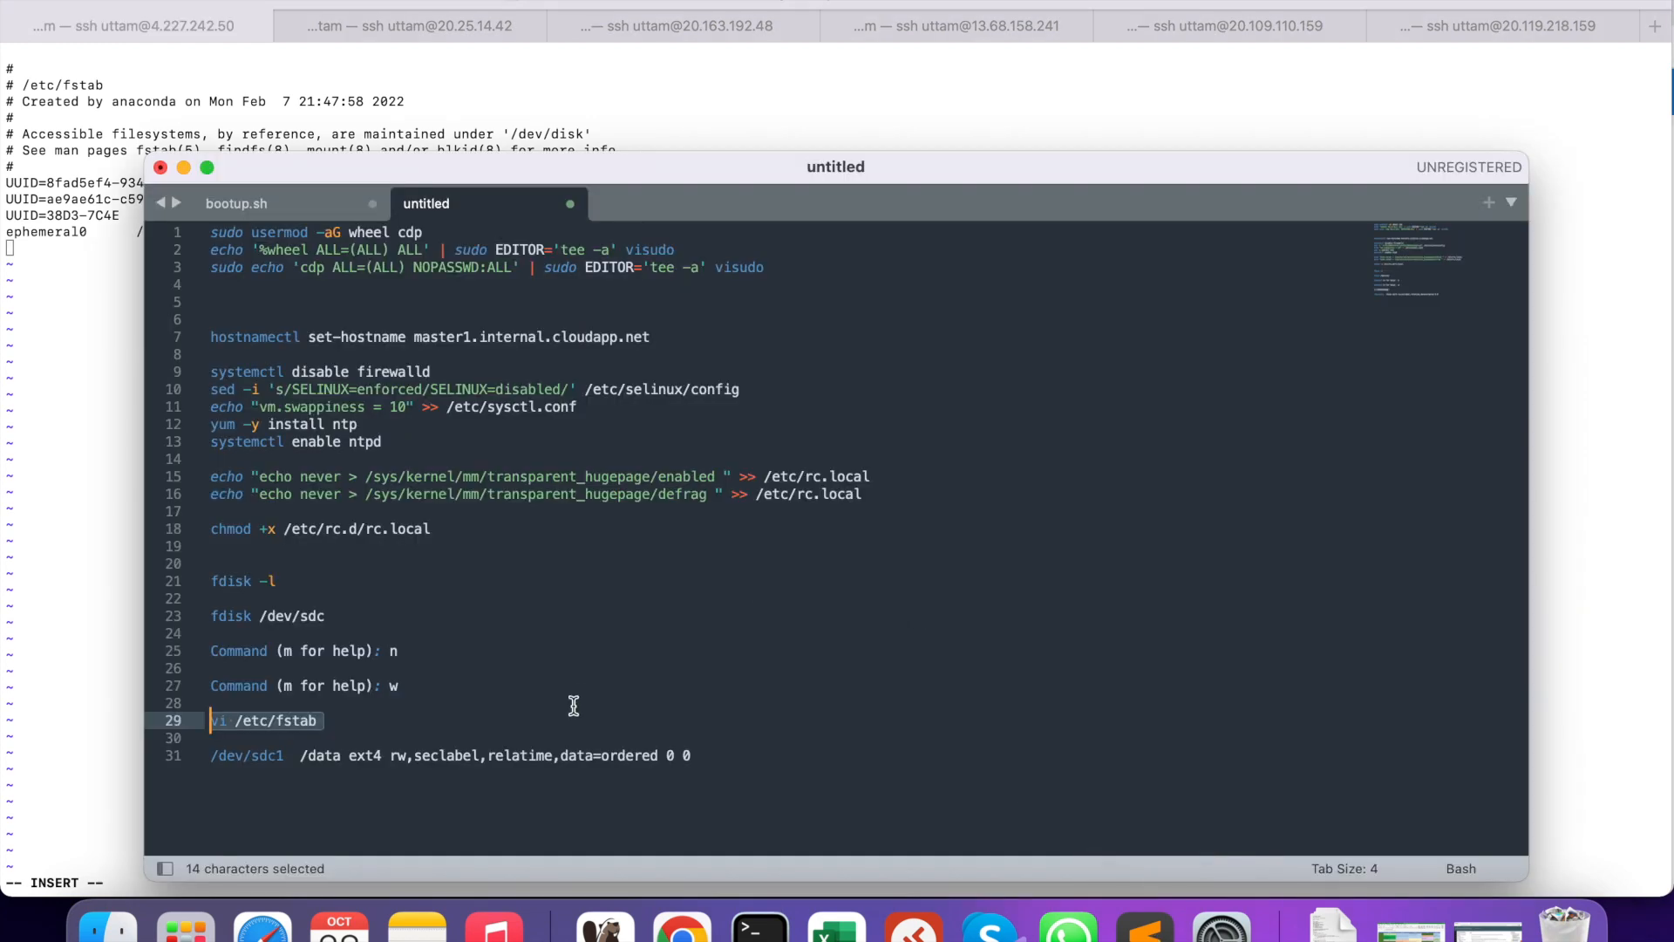
drag(705, 755, 179, 754)
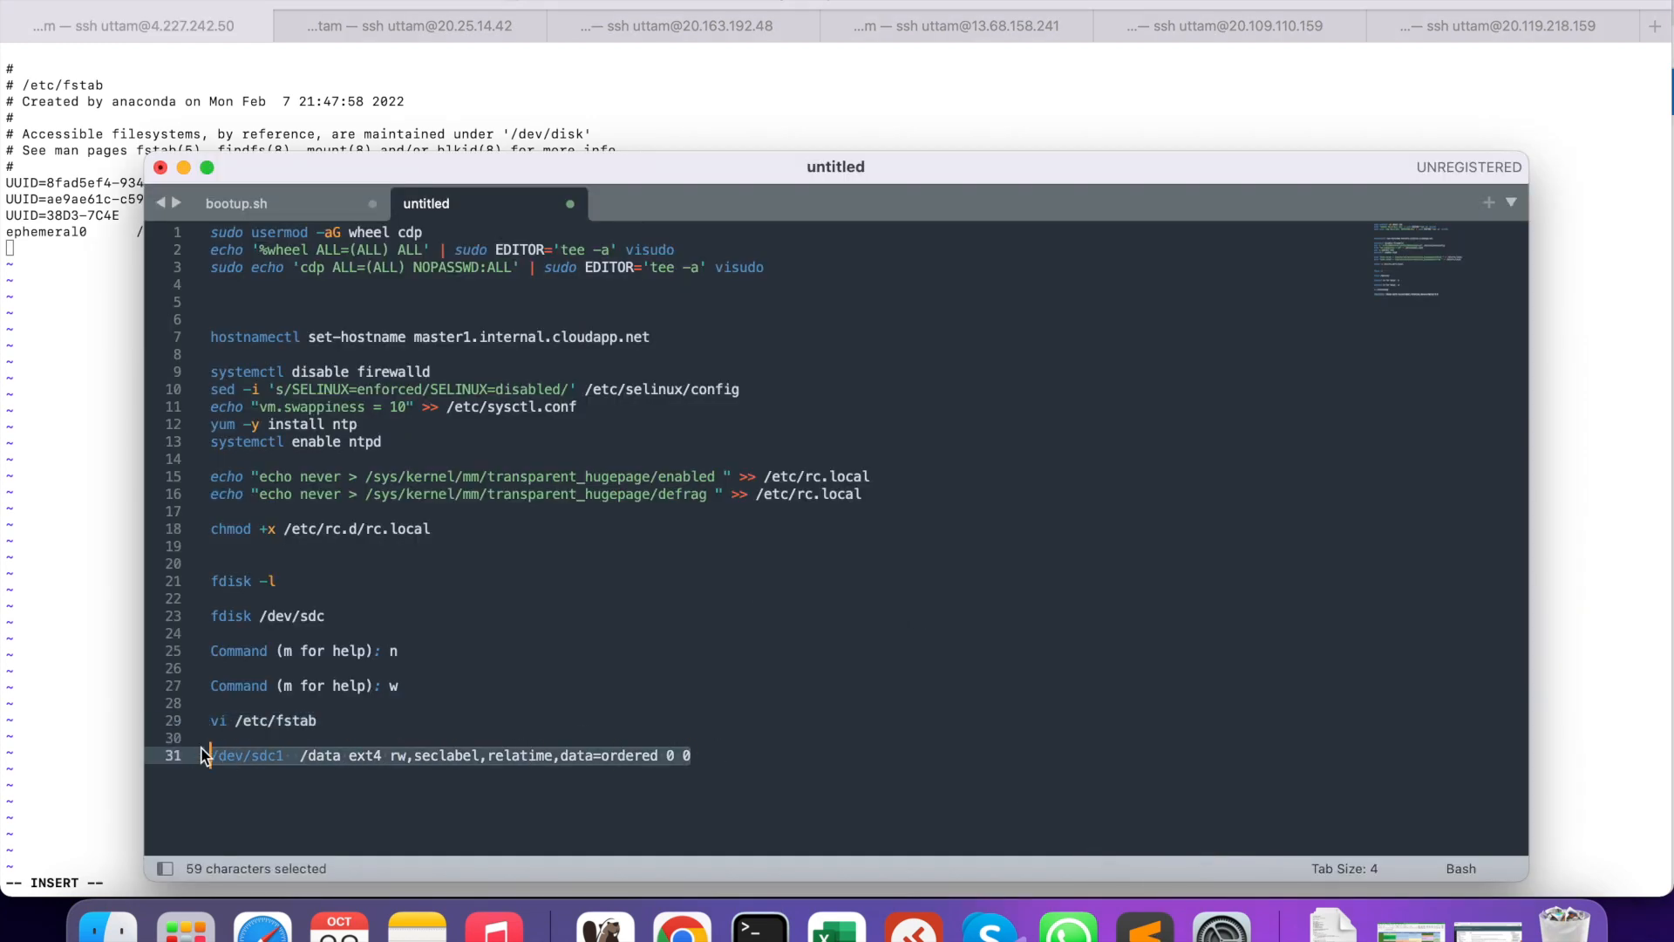
right_click(229, 757)
click(260, 718)
click(49, 454)
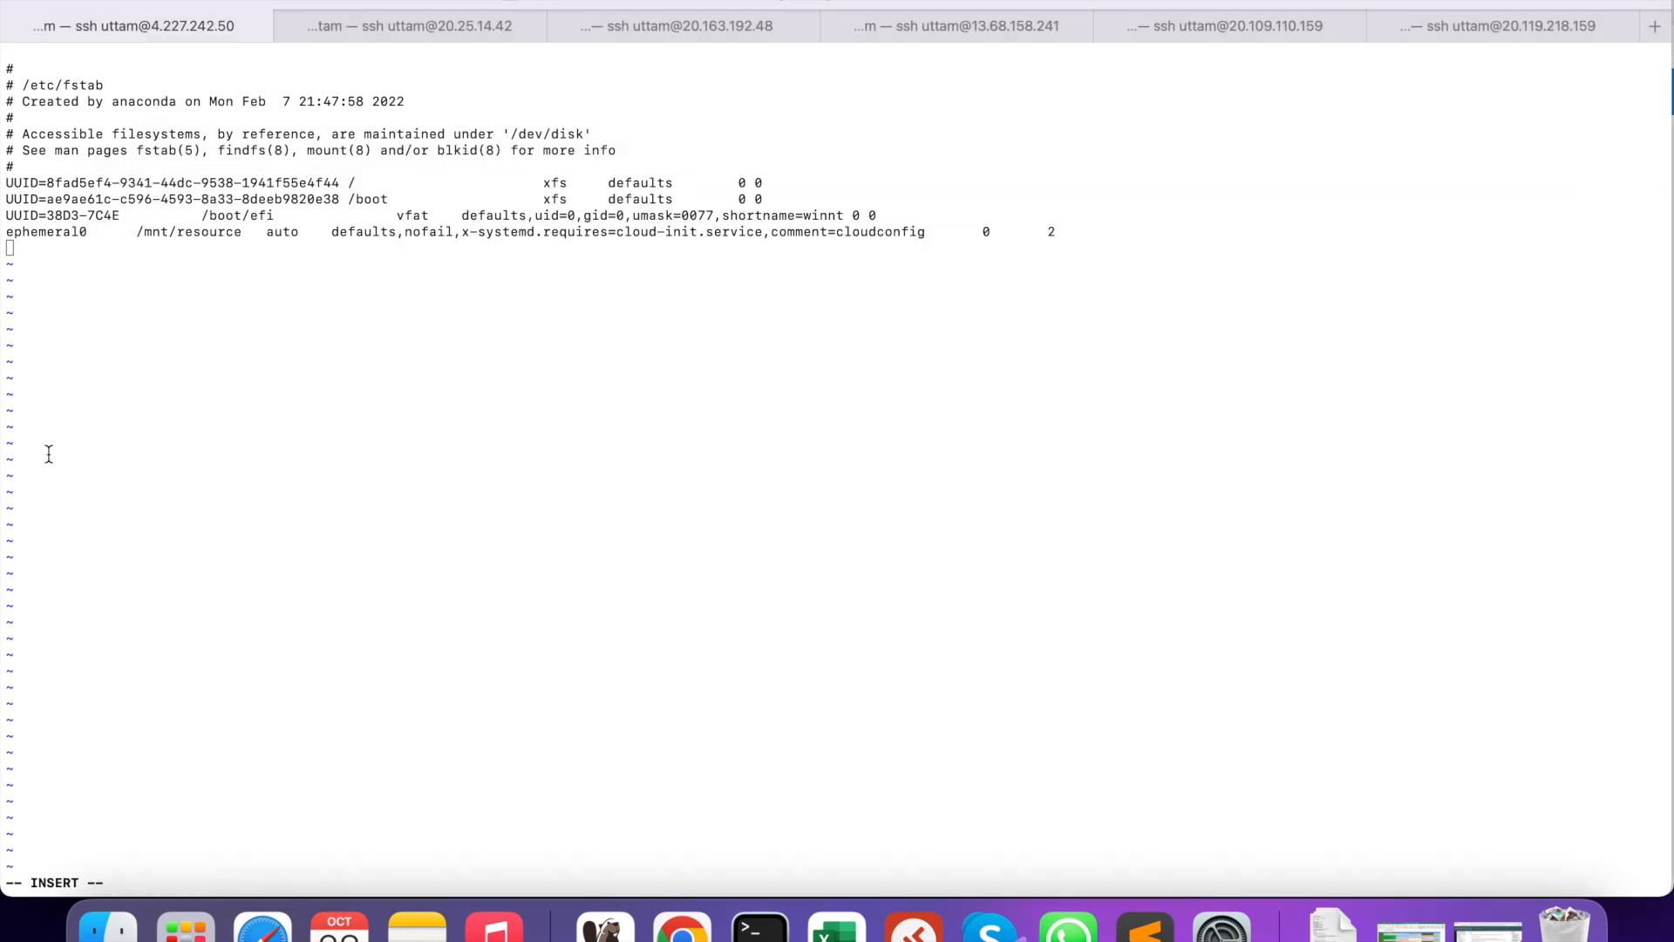
right_click(122, 368)
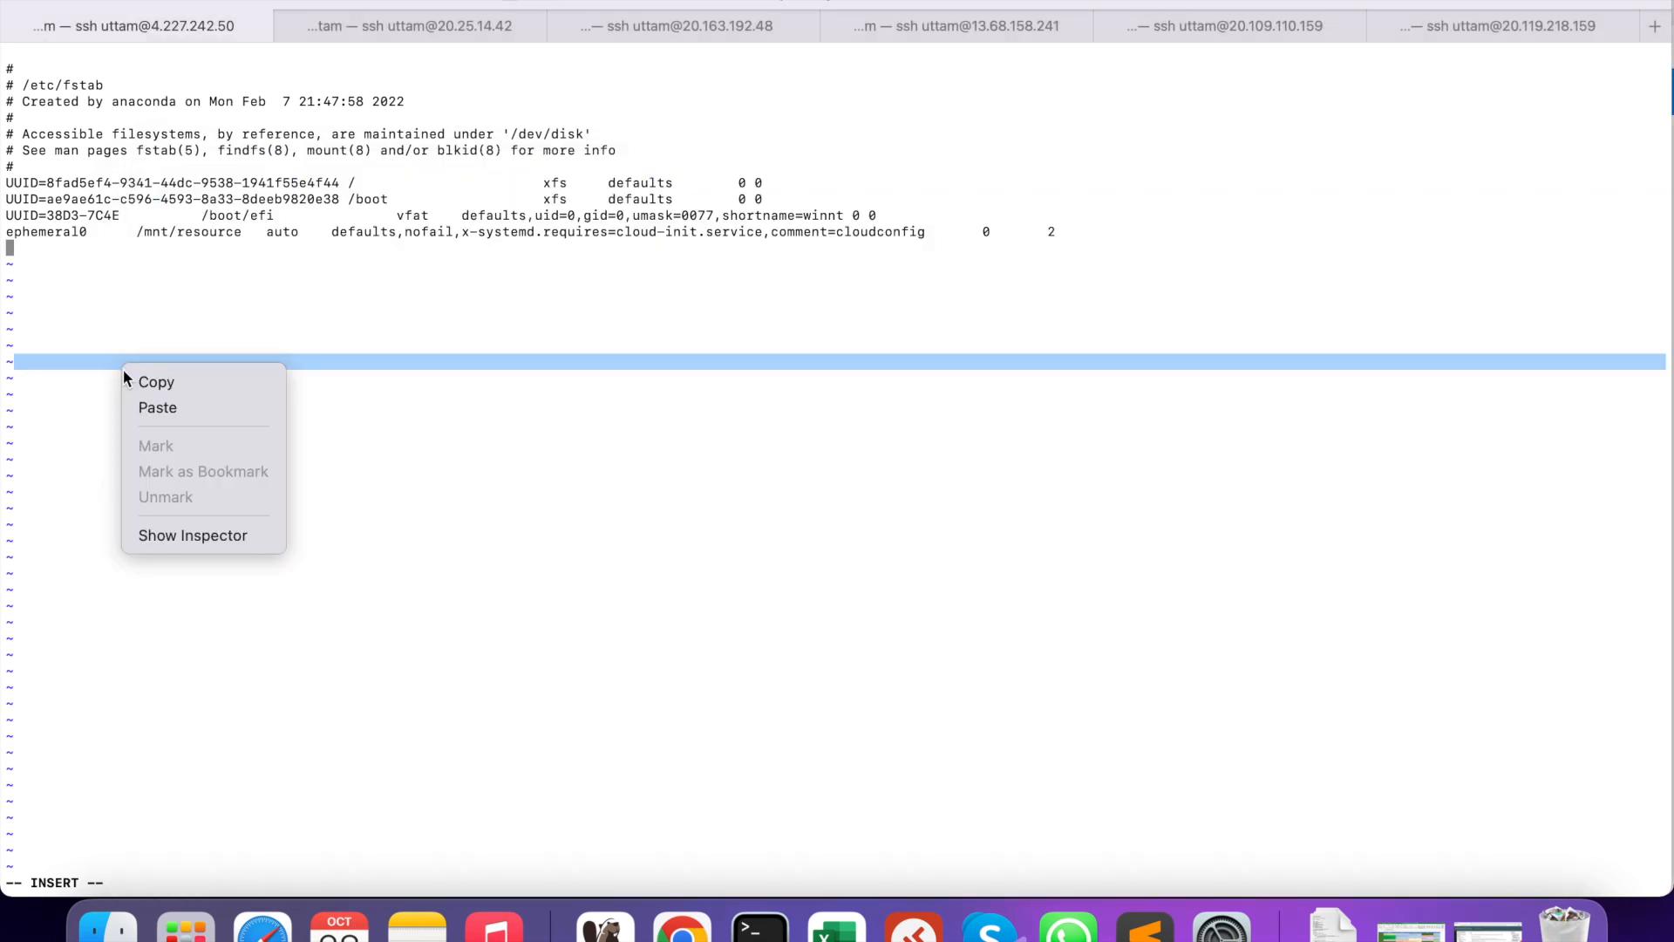
click(156, 407)
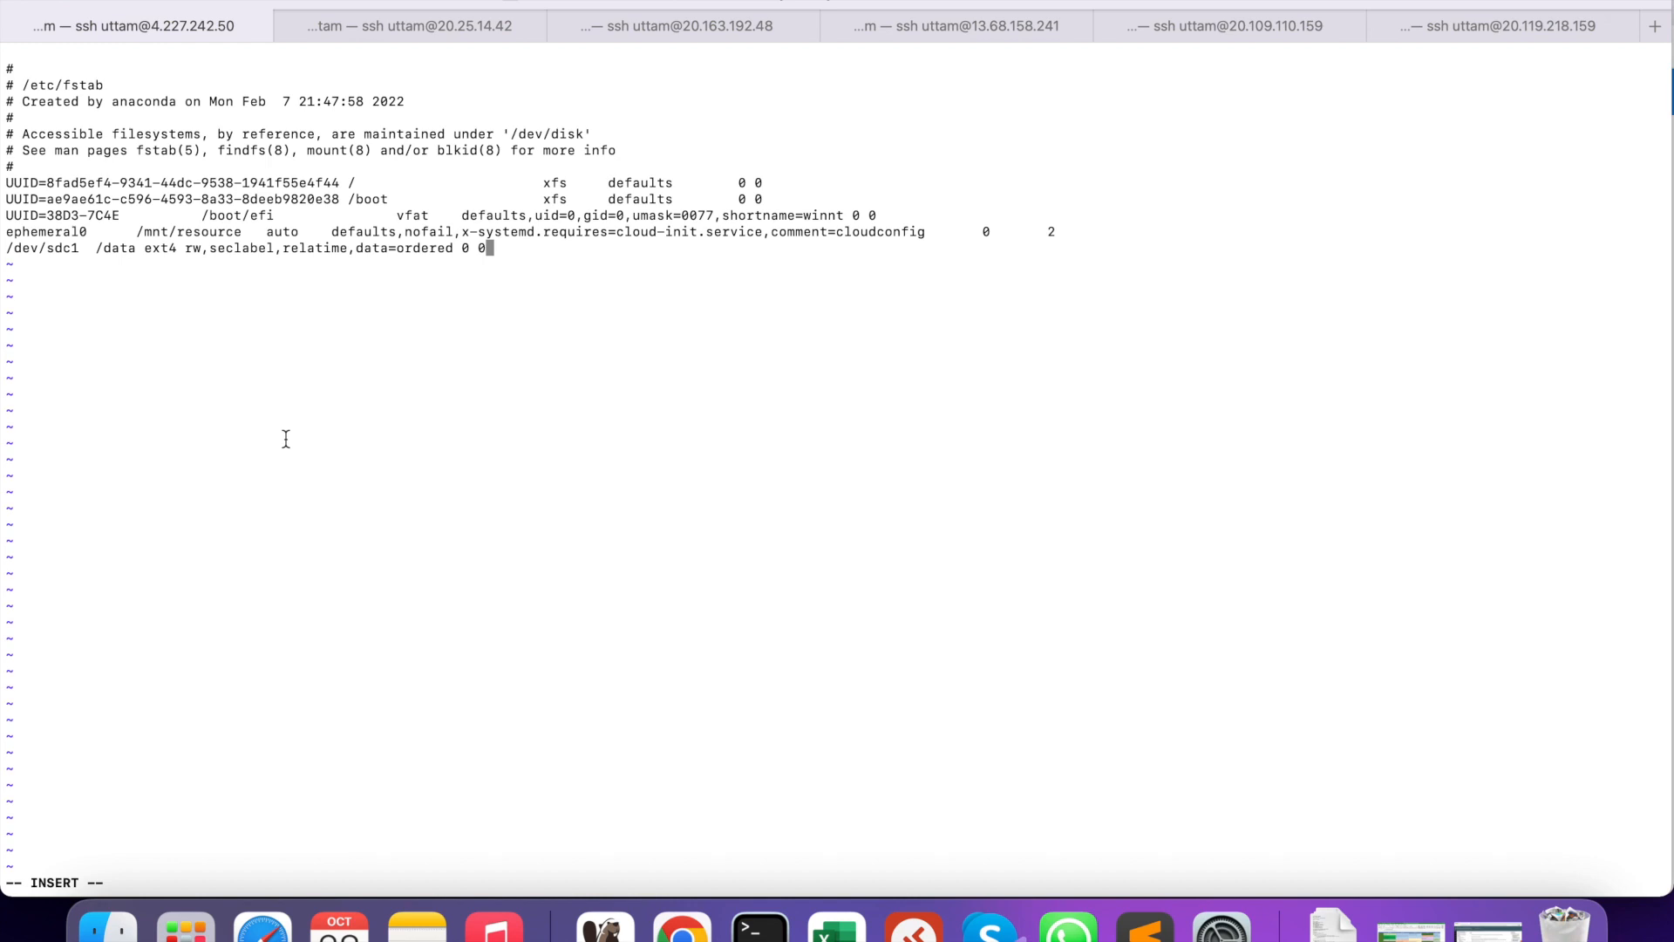
- Change the pasted entry's device from /dev/sdc1 to /dev/sdb1
key(Escape)
key(0)
key(l)
key(l)
key(l)
key(l)
key(l)
key(l)
key(l)
key(l)
key(h)
key(h)
key(h)
key(l)
key(l)
key(l)
key(i)
key(BackSpace)
text(b)
key(Return)
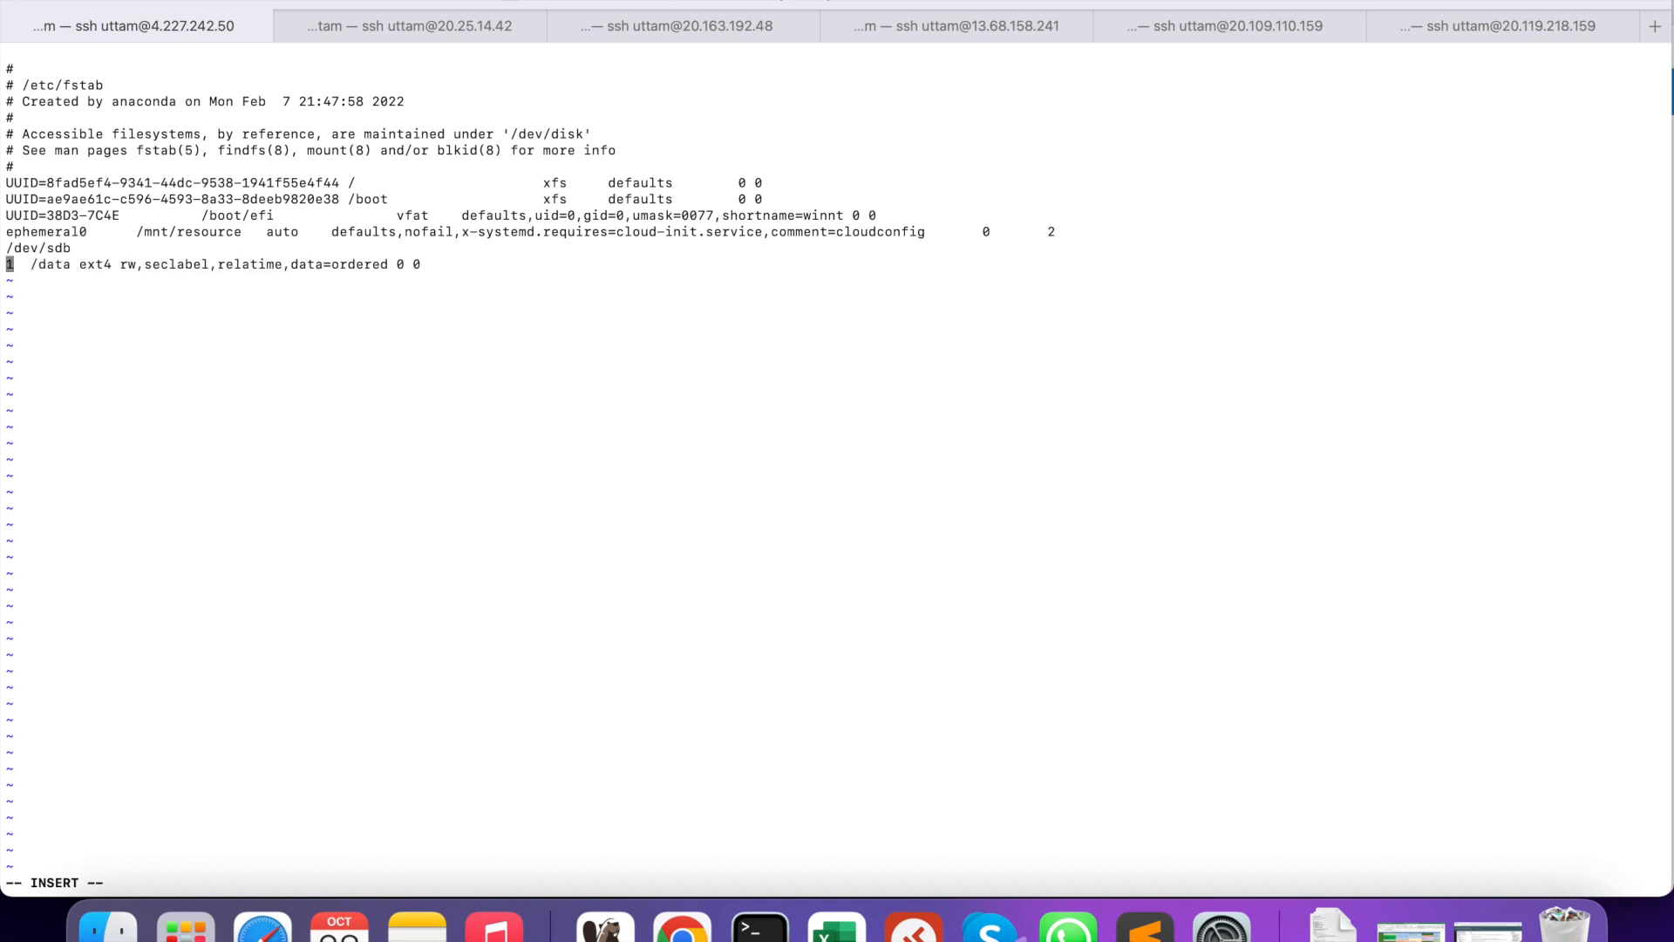
key(BackSpace)
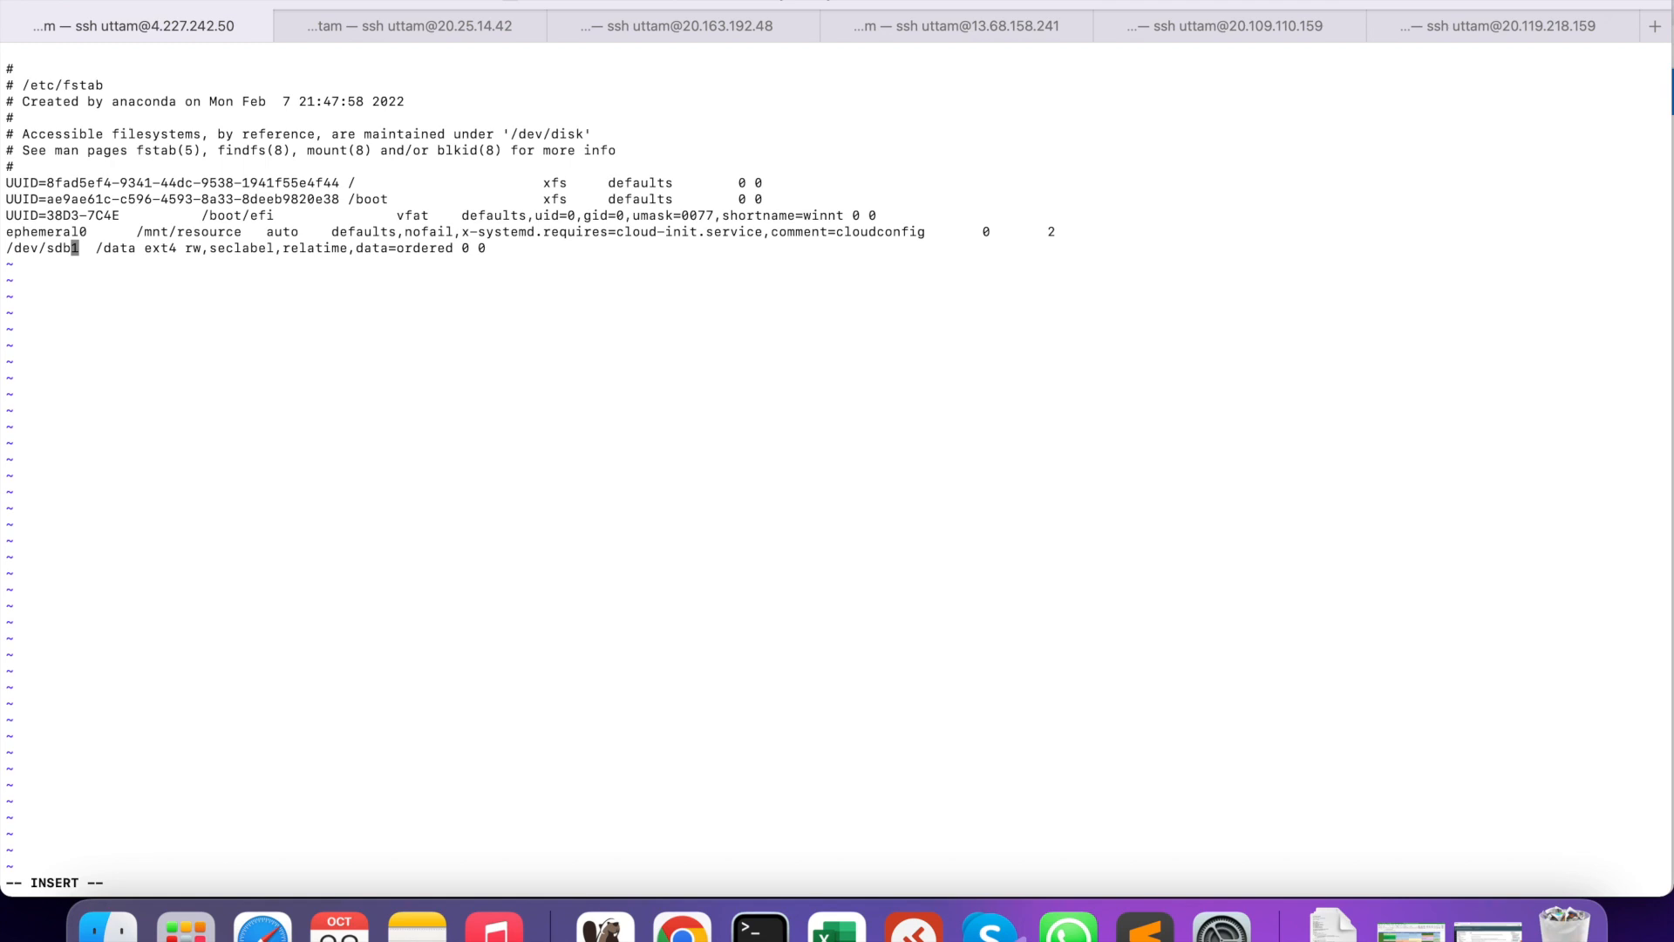
key(Escape)
- Save fstab and exit vi with :wq
key(shift+semicolon)
text(wq)
key(Return)
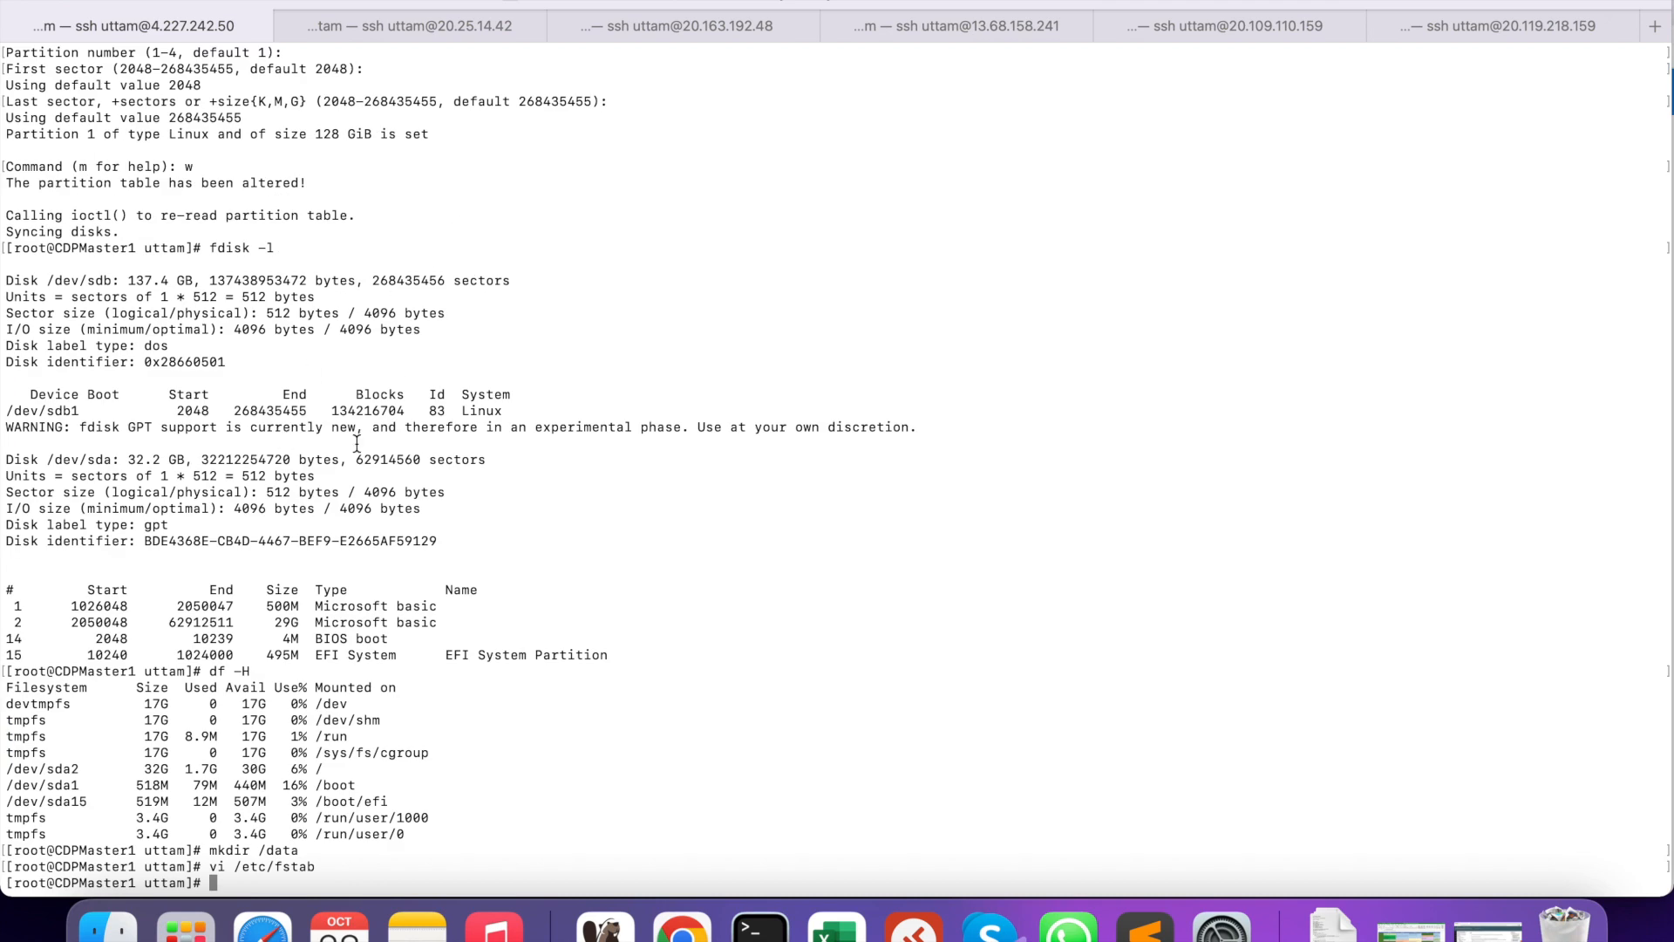
- Format /dev/sdb1 as ext4 with mkfs.ext4, then list mounted filesystems with df -Ph
key(super+Tab)
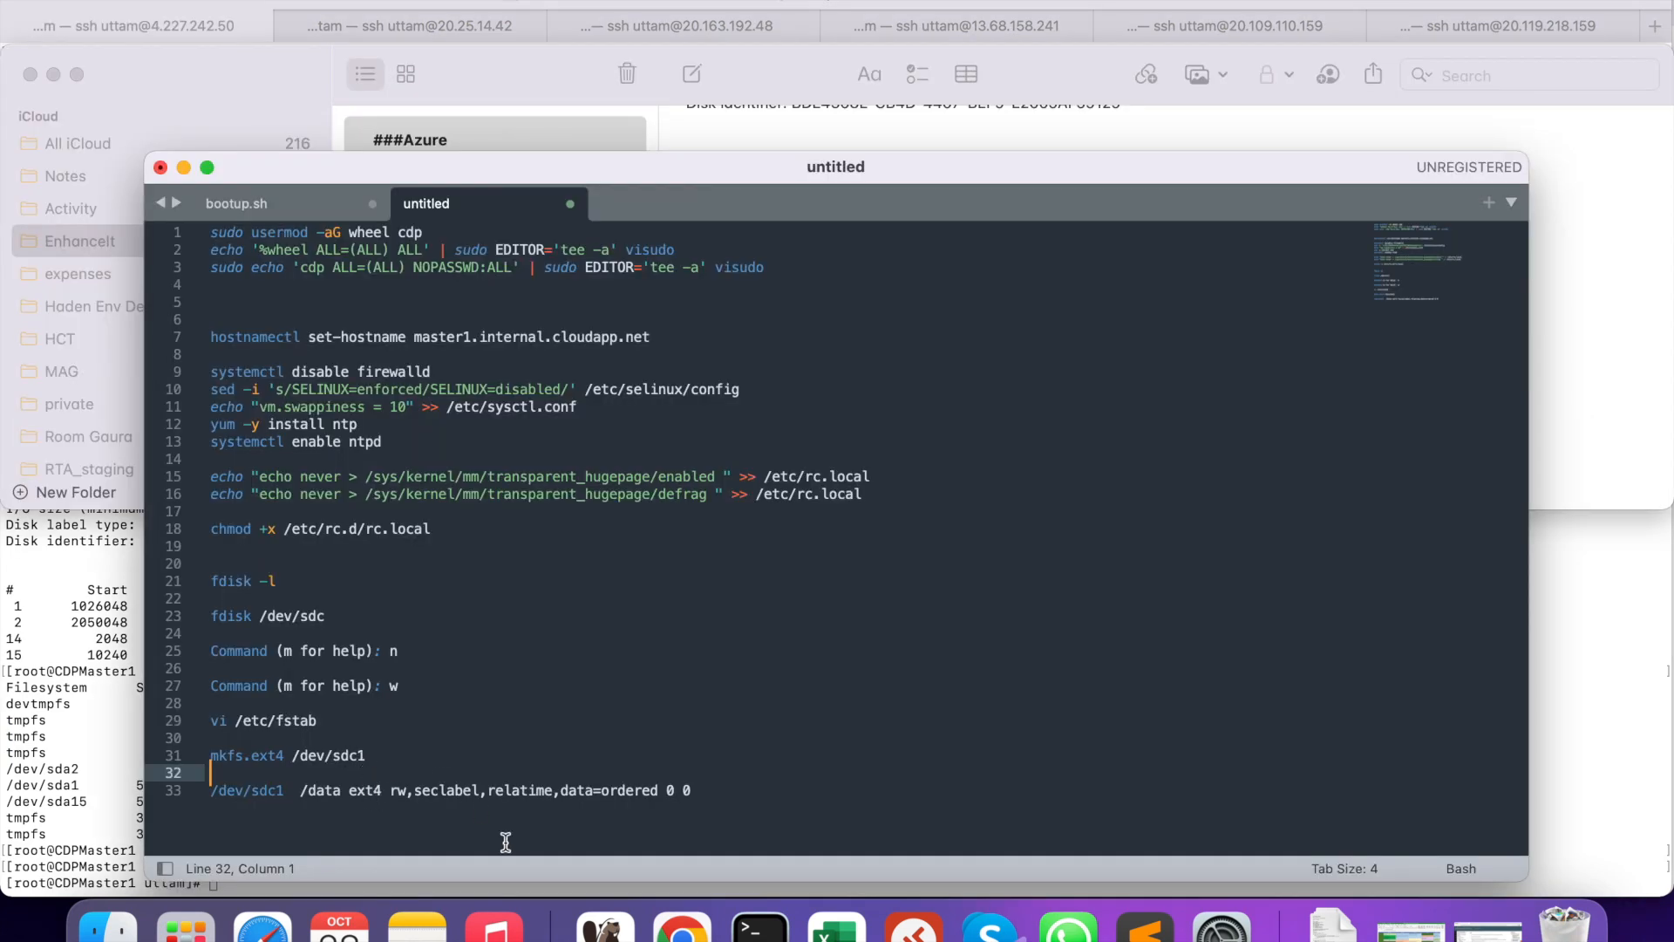
click(759, 926)
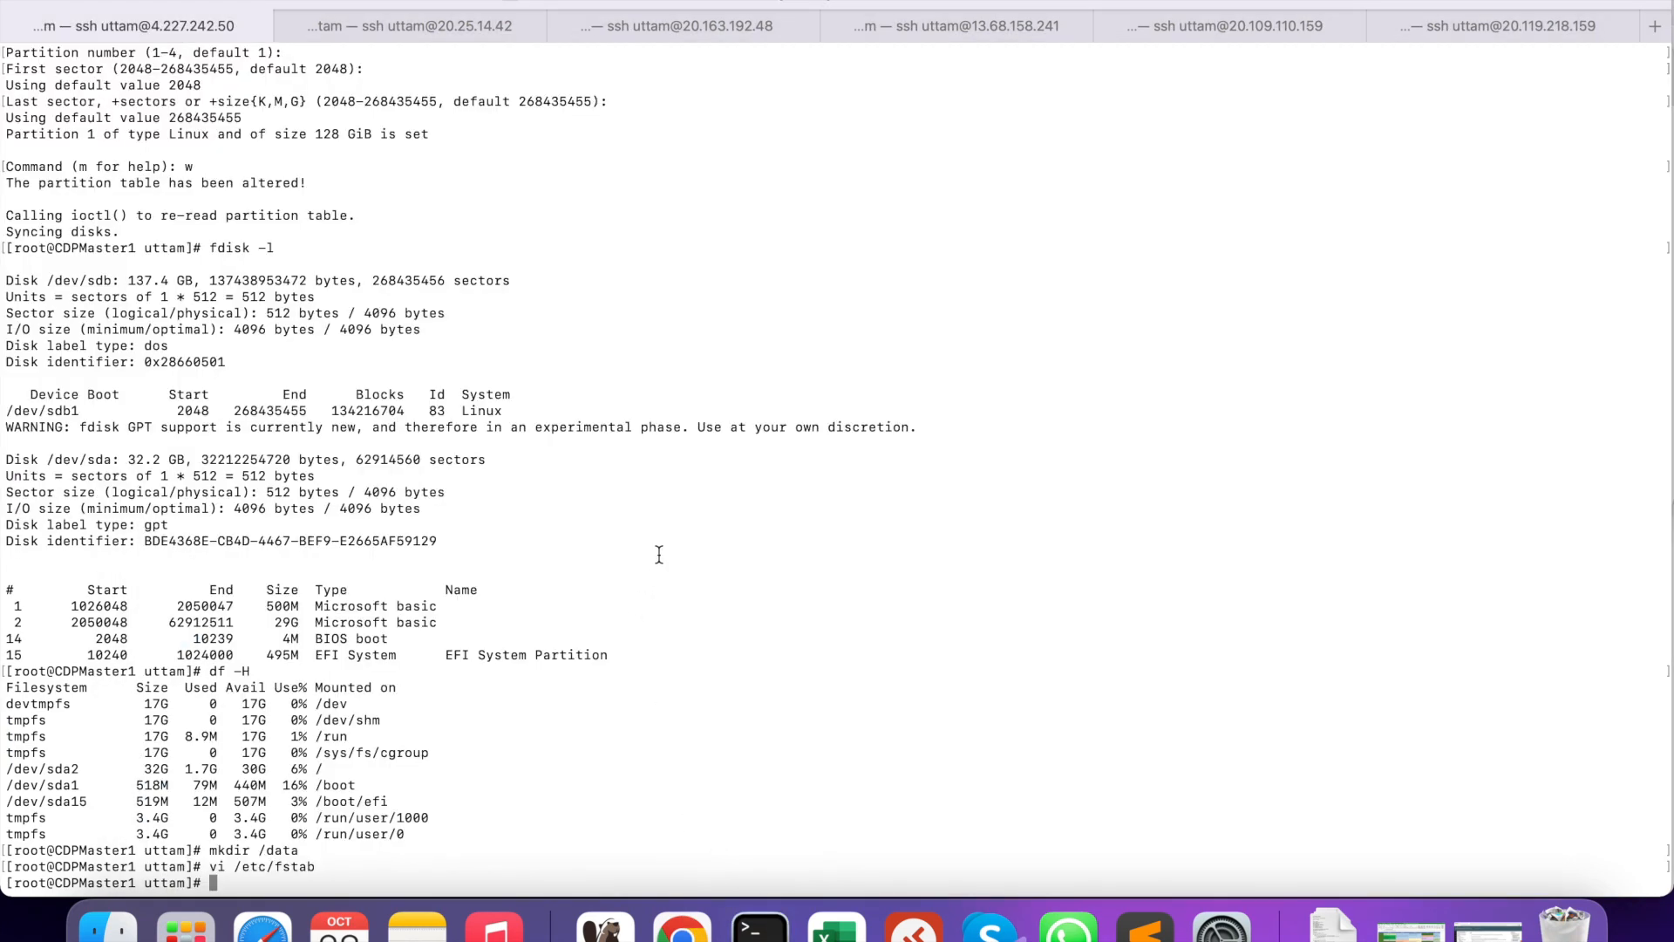
right_click(735, 555)
click(760, 590)
key(BackSpace)
key(BackSpace)
key(BackSpace)
text(b1)
key(Return)
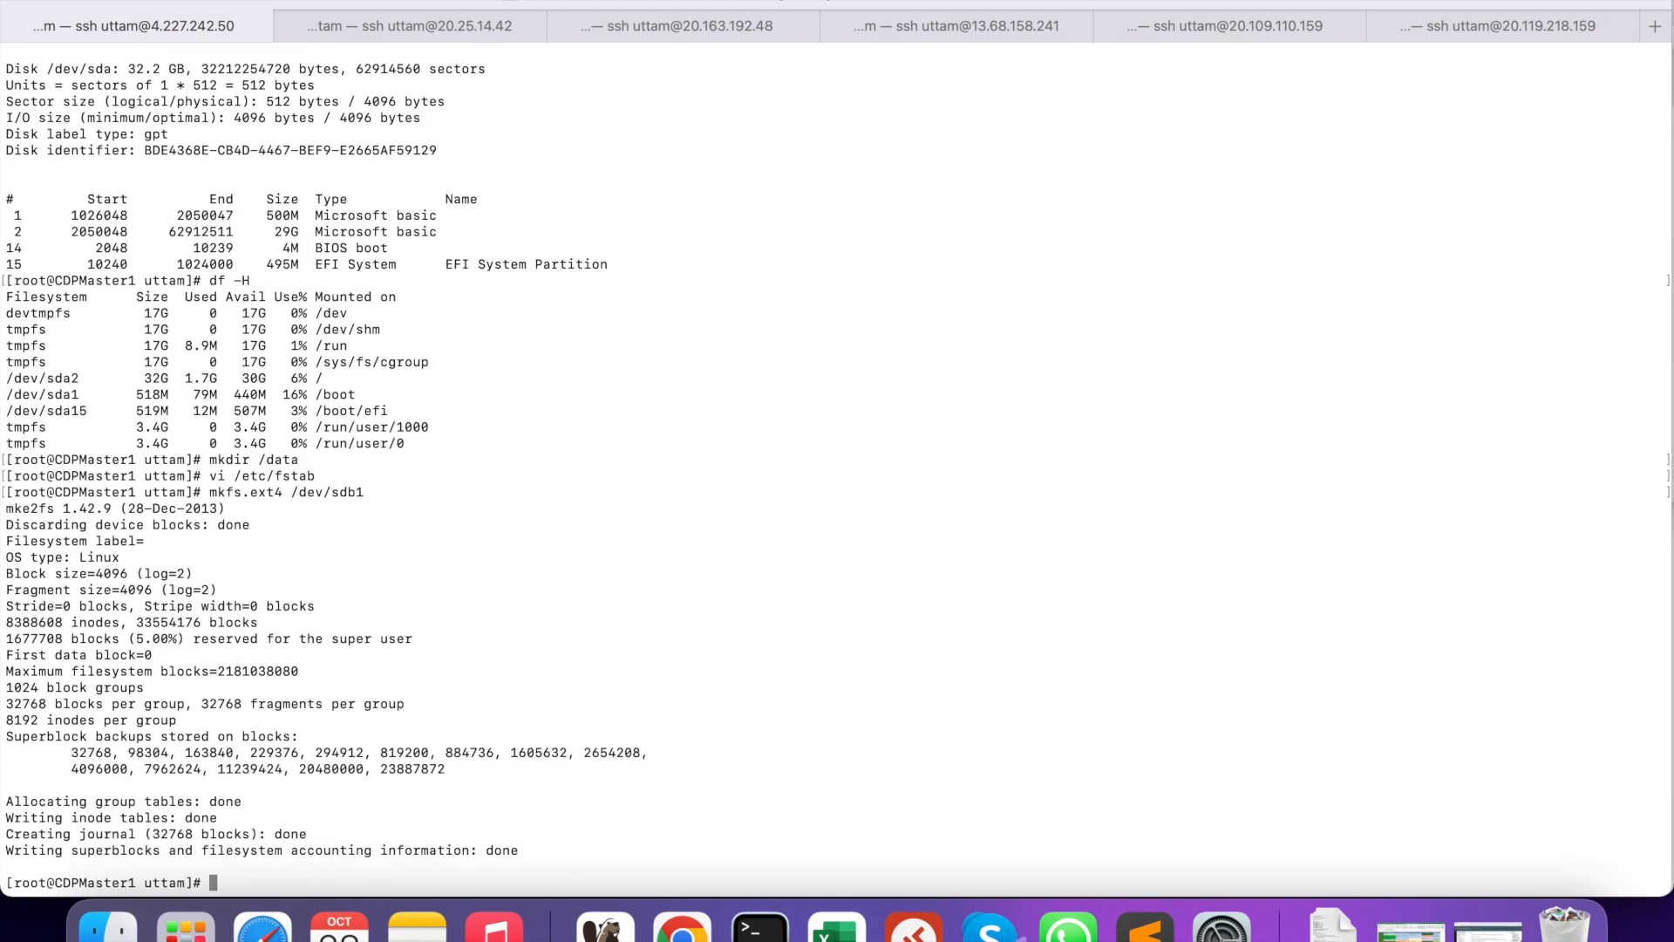
text(df -Ph)
key(Return)
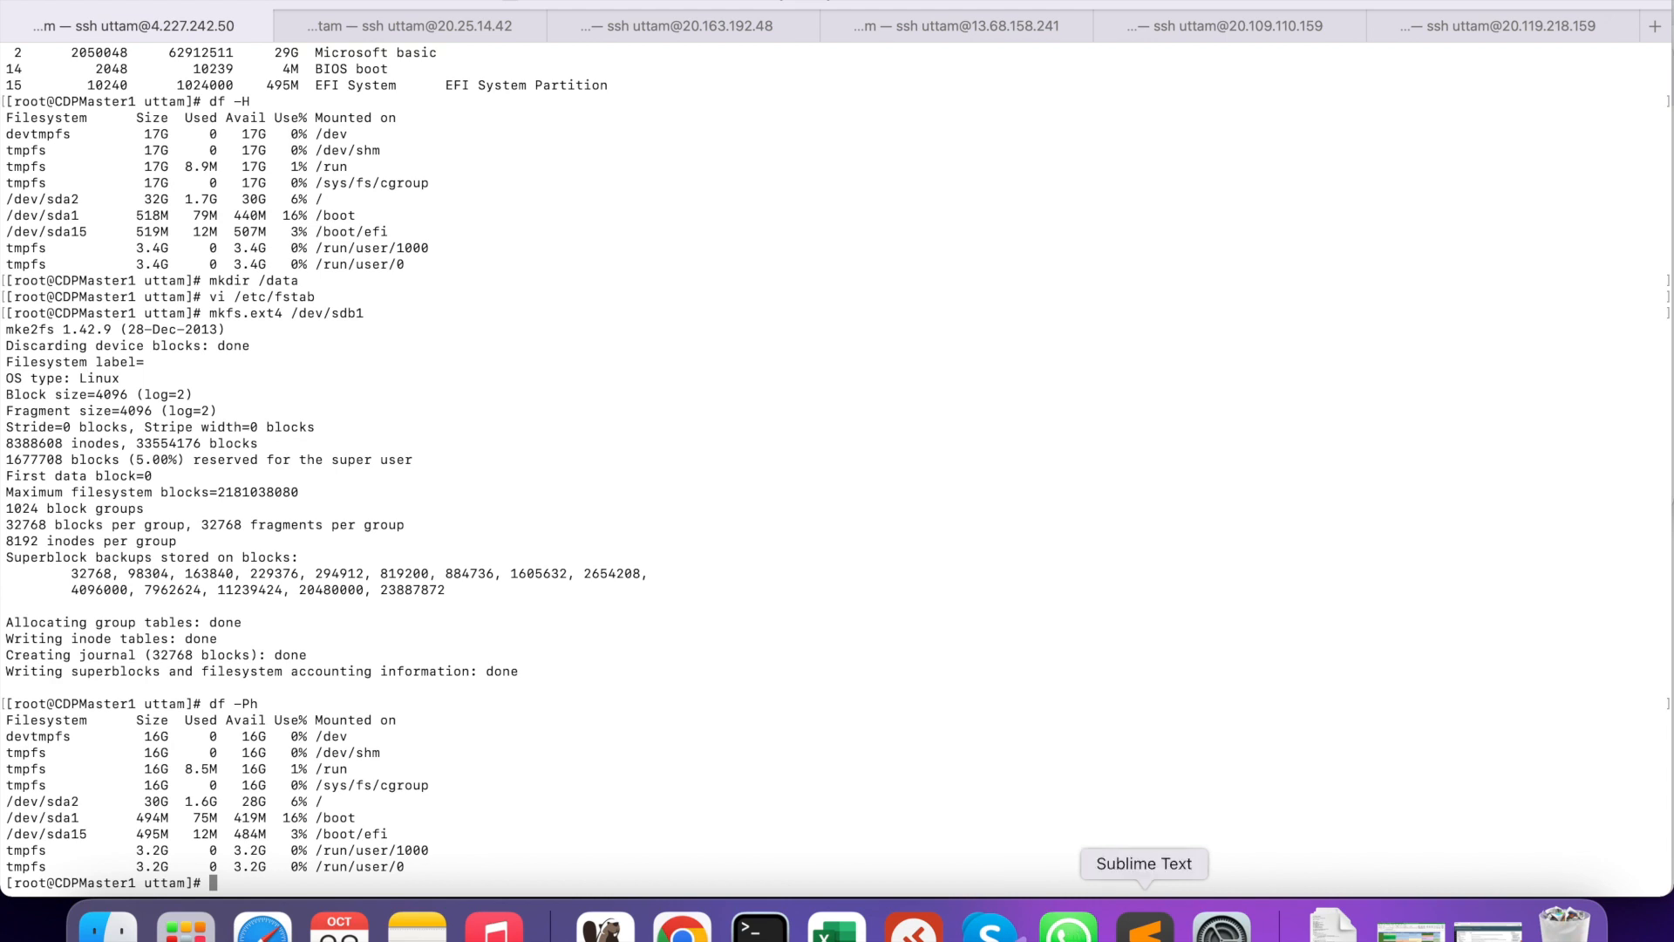
- Copy mount -a from Notes and add it below the fstab entry in the Sublime Text notes
click(417, 927)
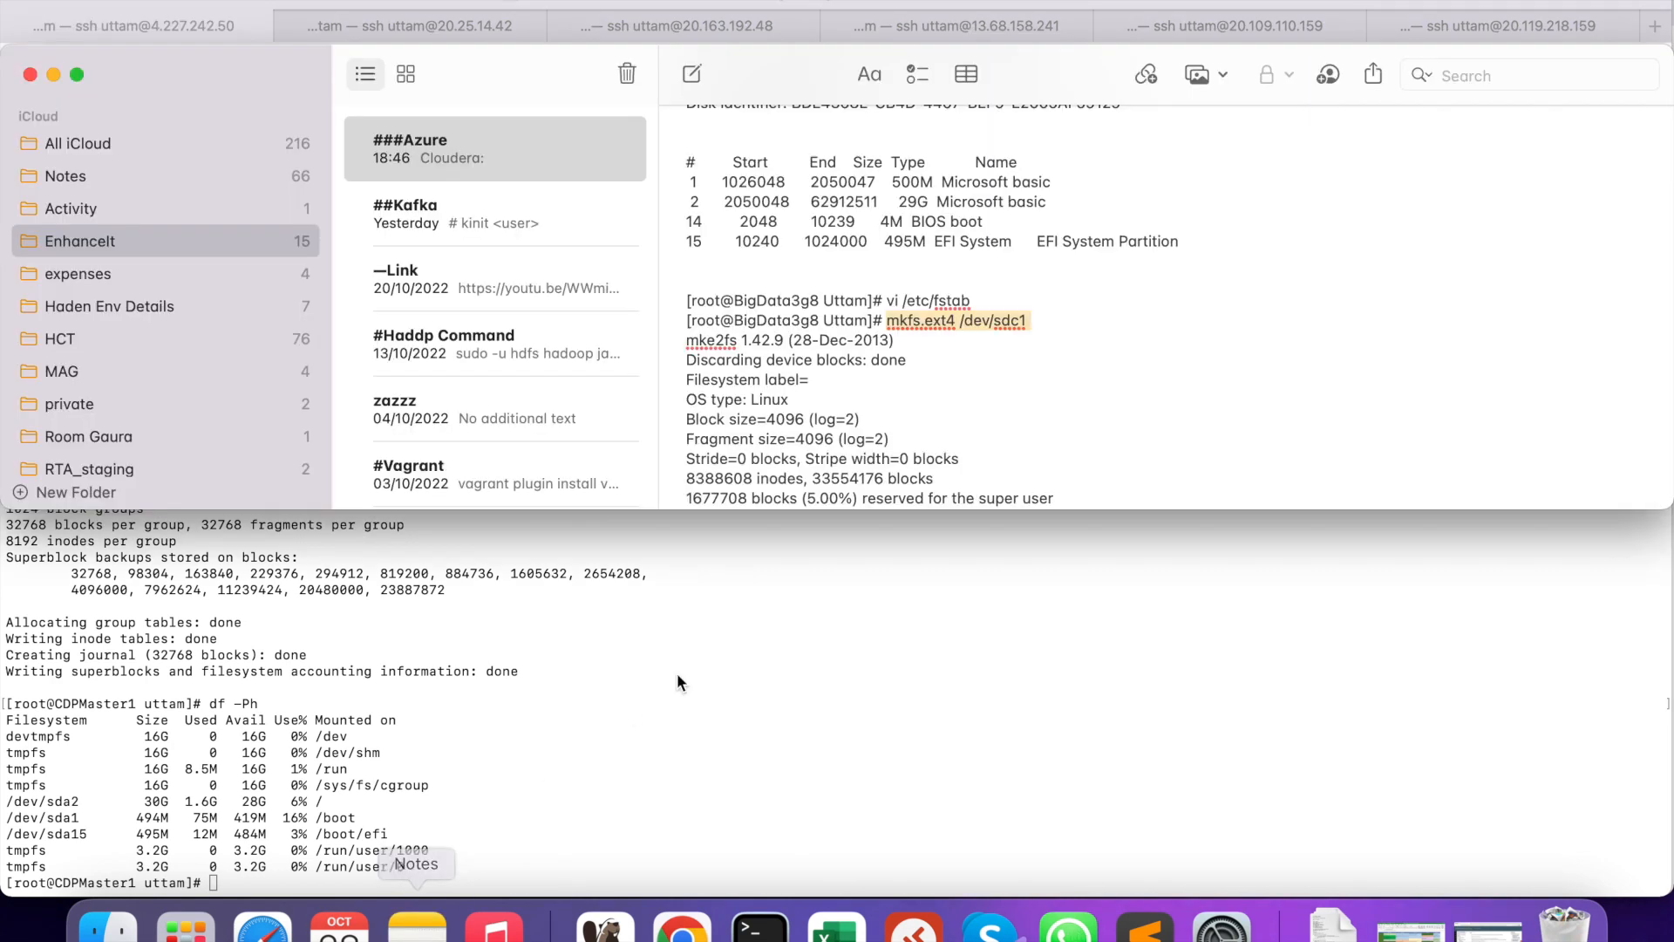
scroll(855, 328, down, 8)
scroll(855, 328, down, 3)
drag(966, 328, 890, 328)
right_click(911, 330)
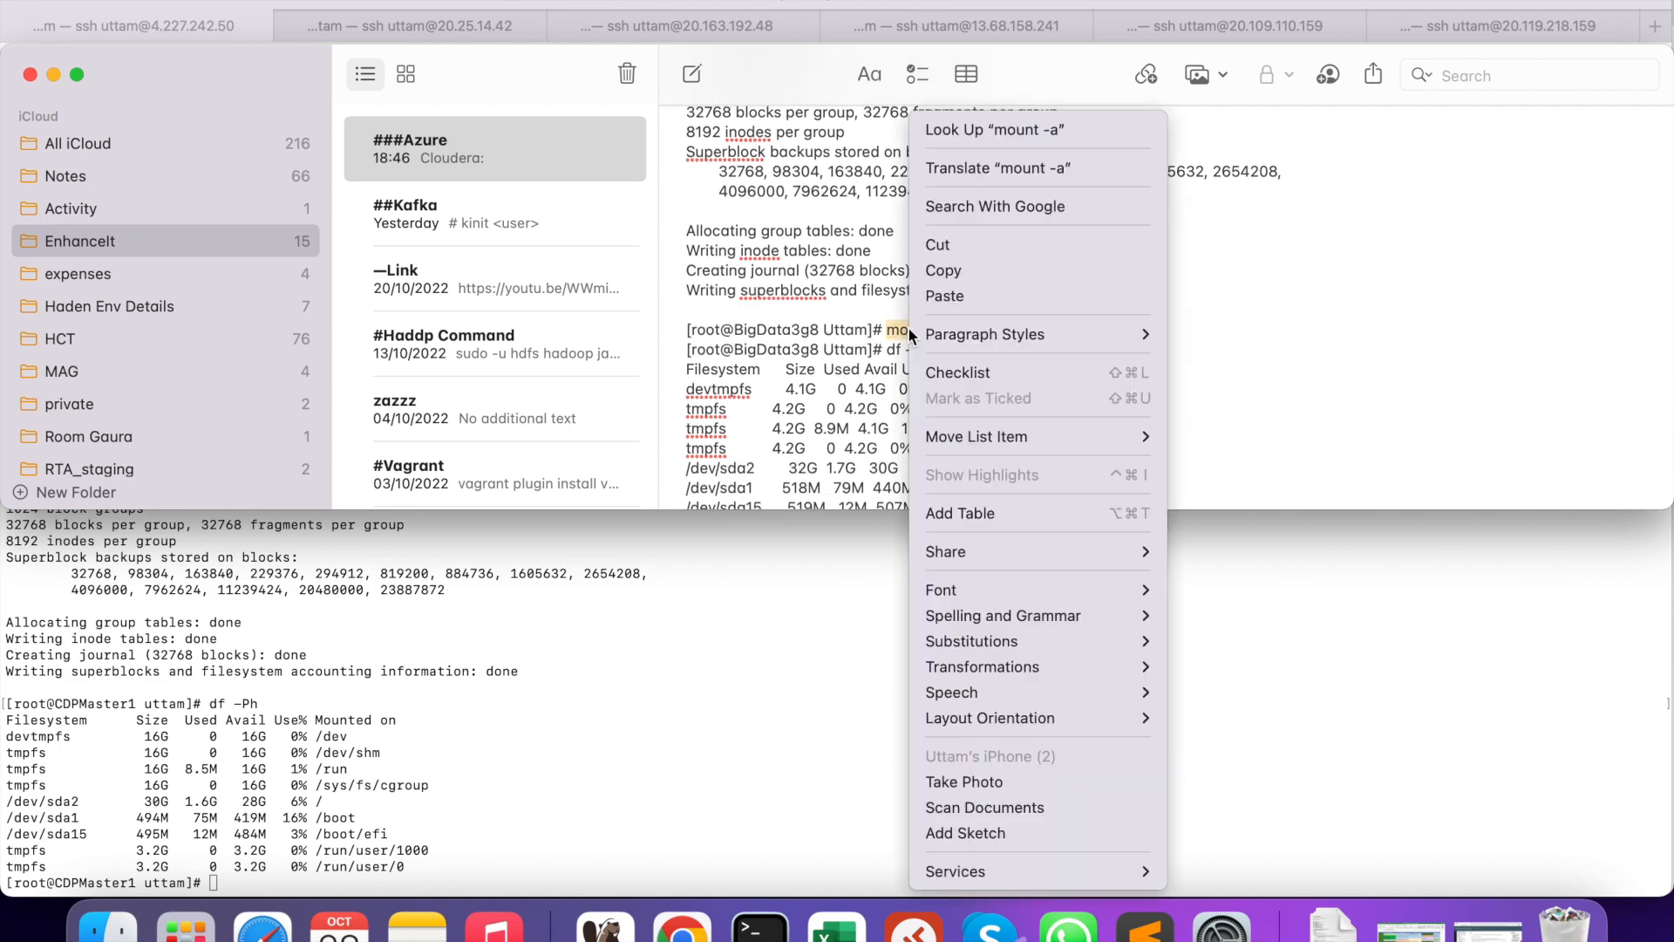
click(942, 270)
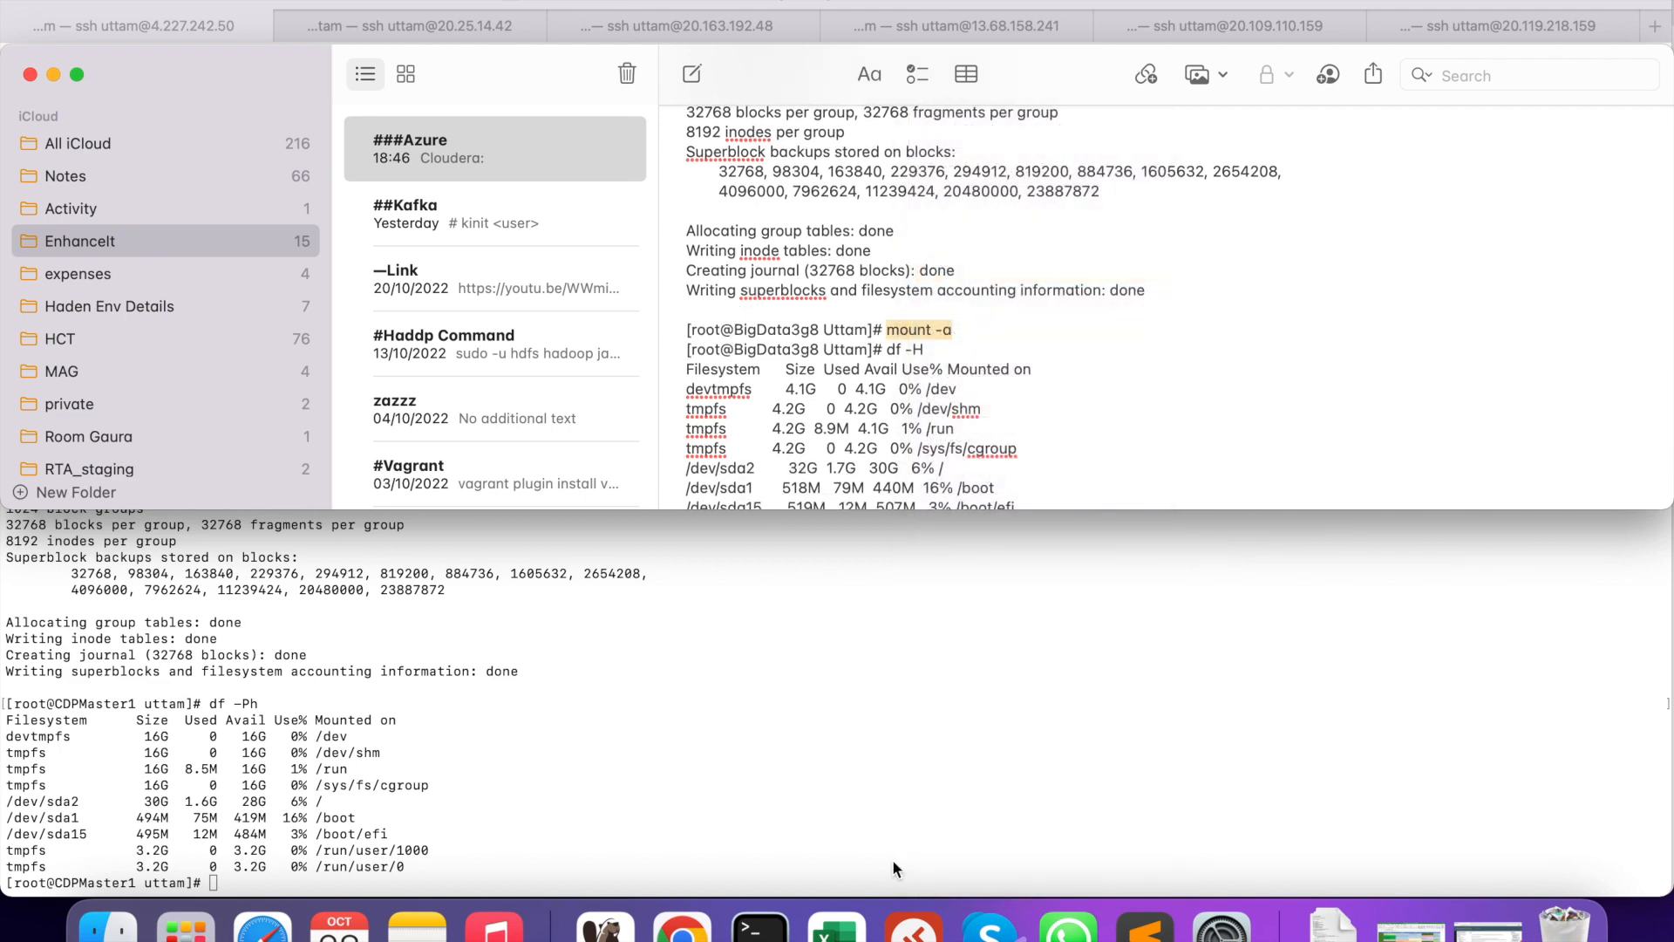
click(1150, 929)
click(762, 794)
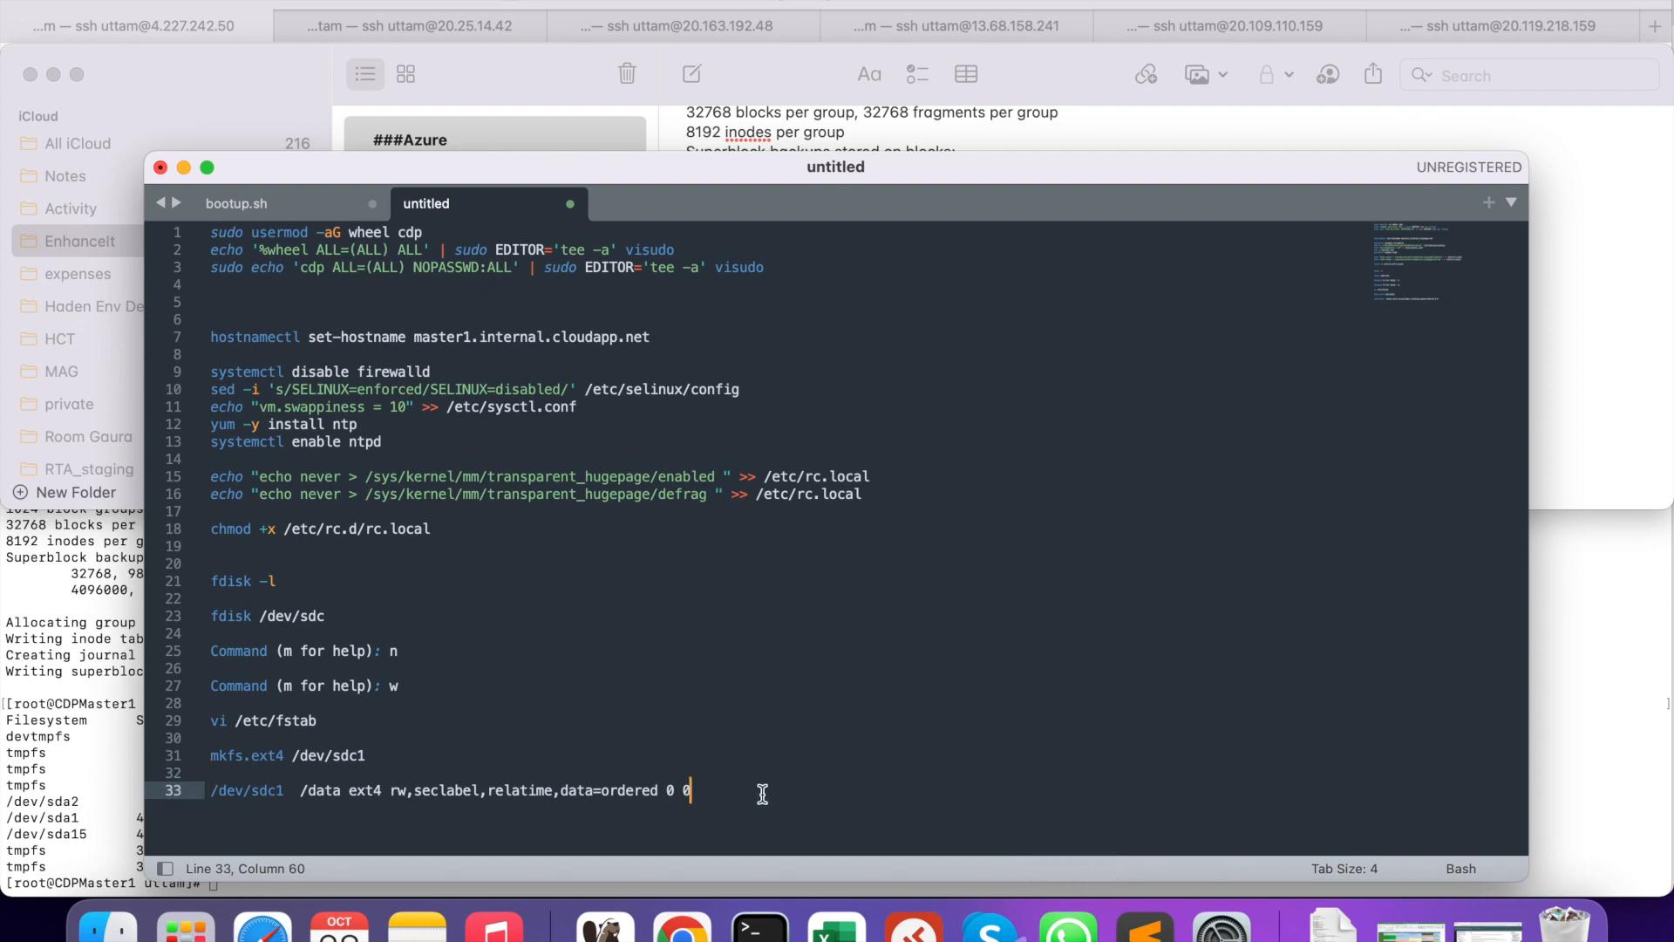
key(Return)
key(Return)
text(mount -a)
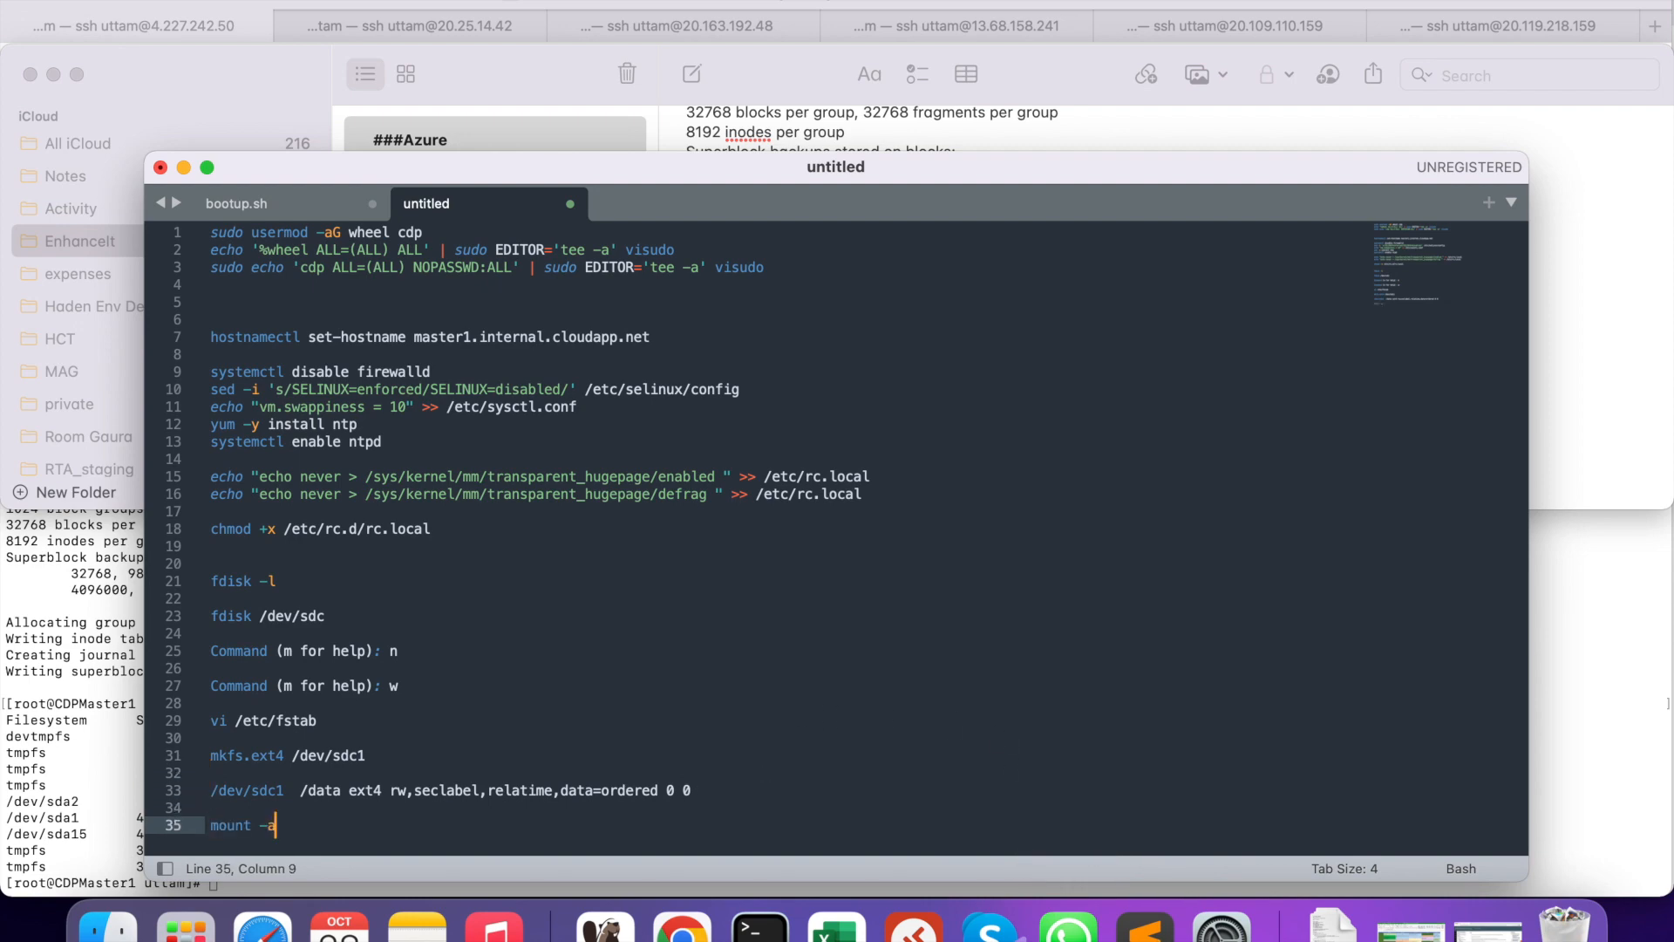
- Run mount -a, then confirm with df -Ph that /dev/sdb1 (126G) is mounted at /data
click(100, 775)
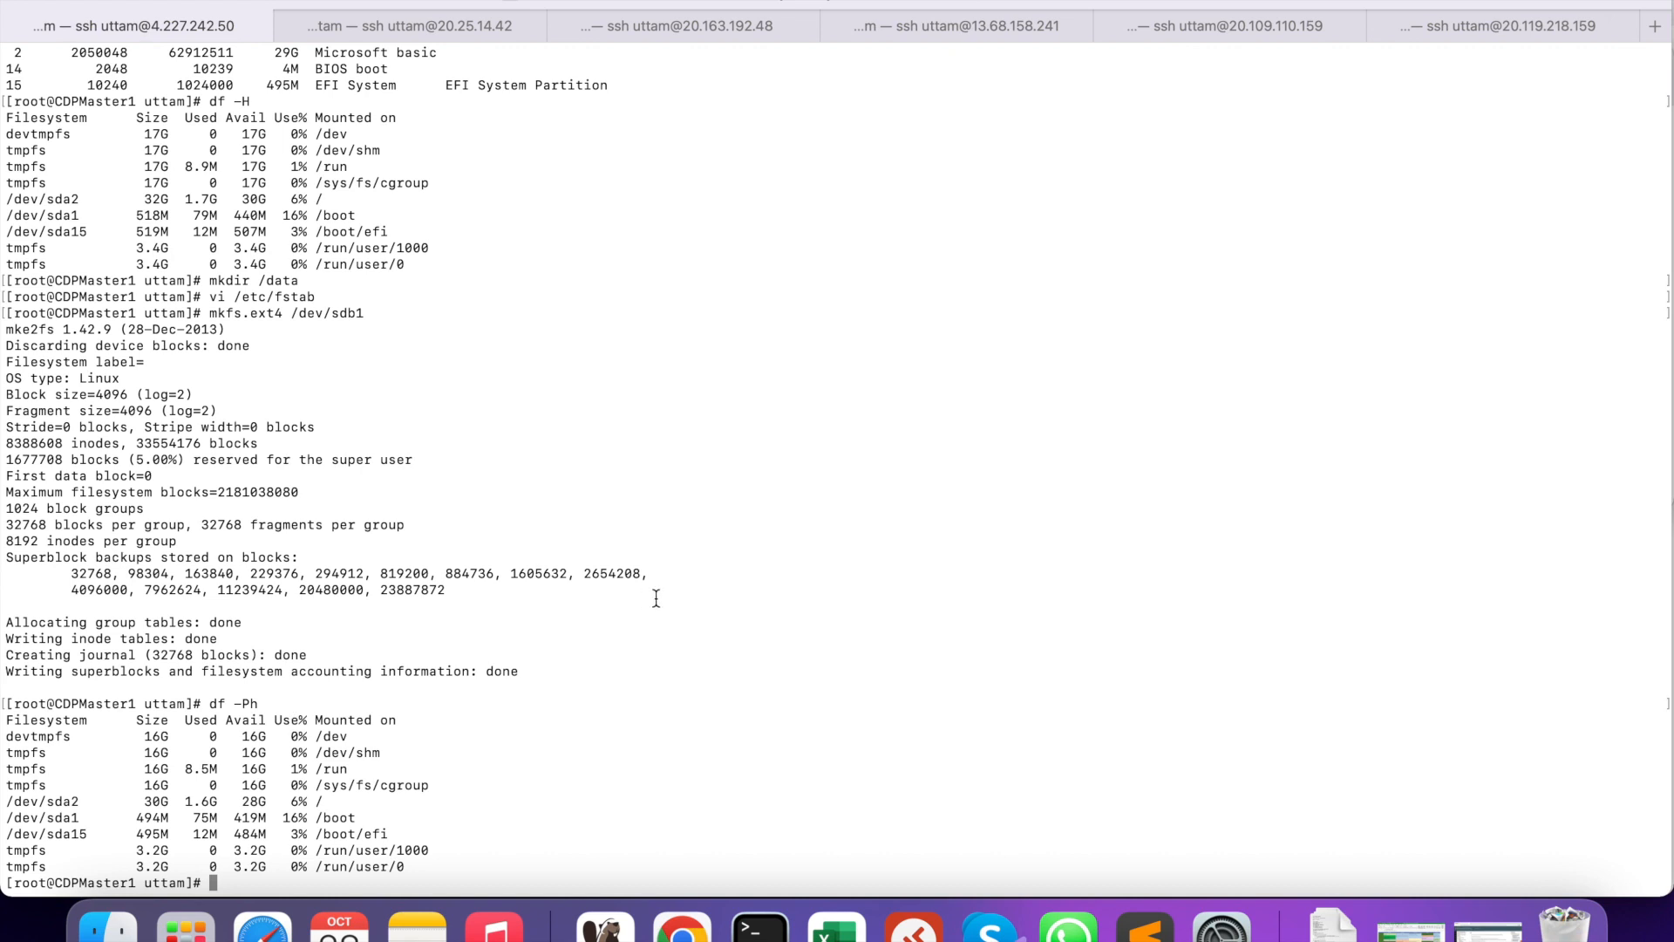
right_click(642, 439)
click(668, 476)
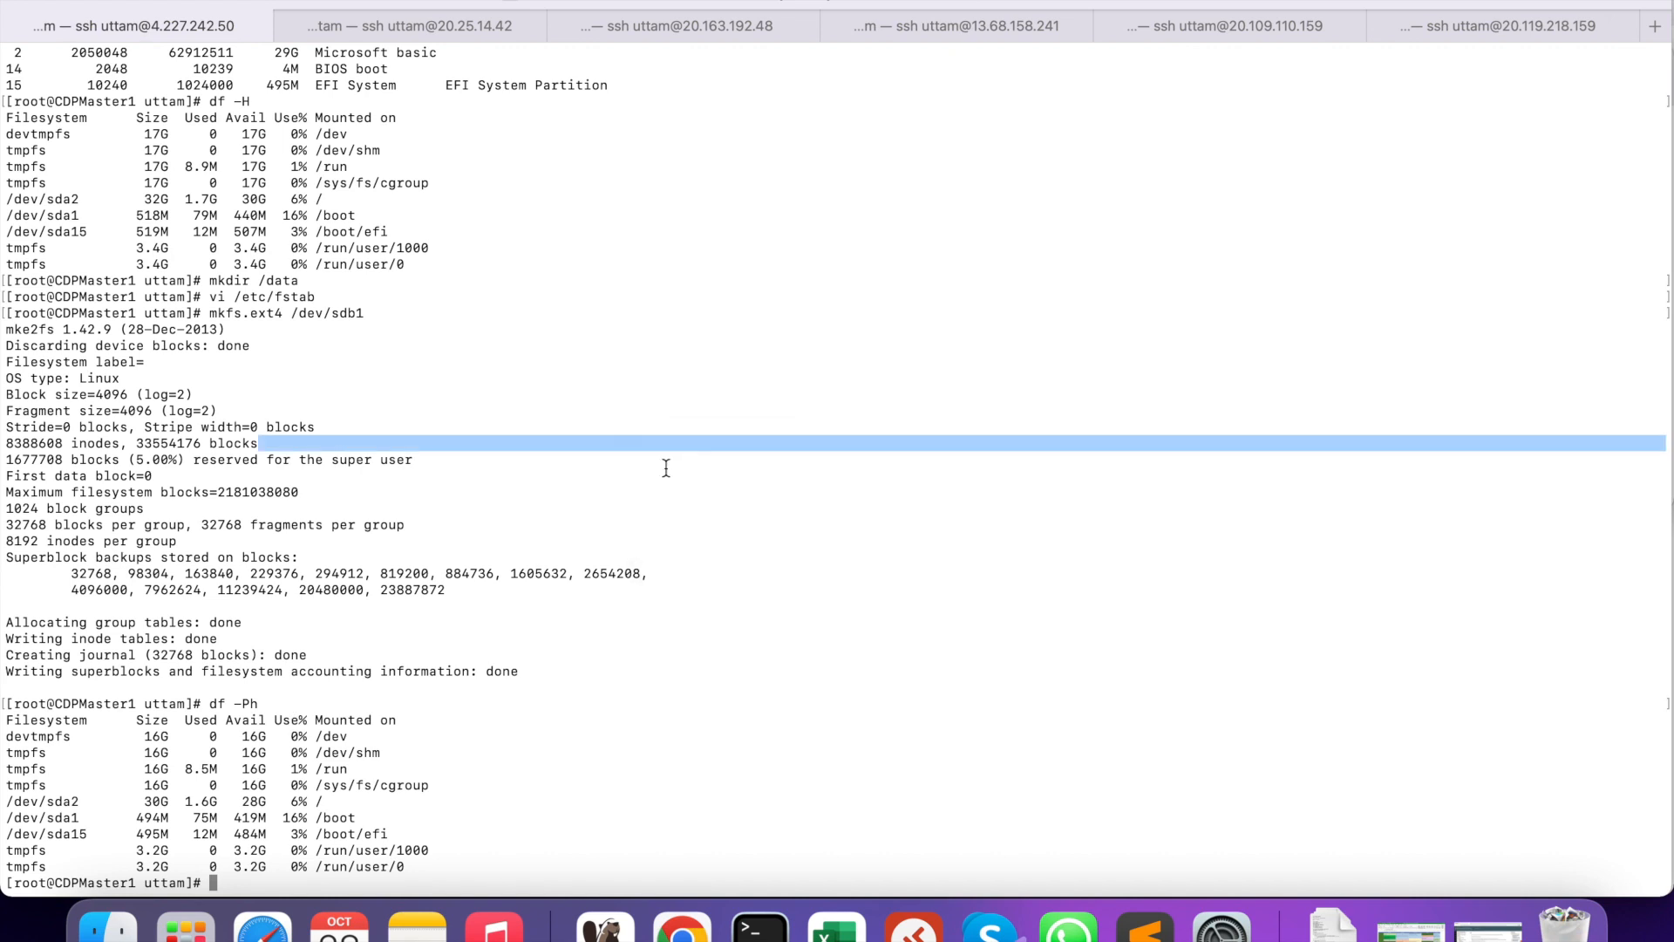
key(Return)
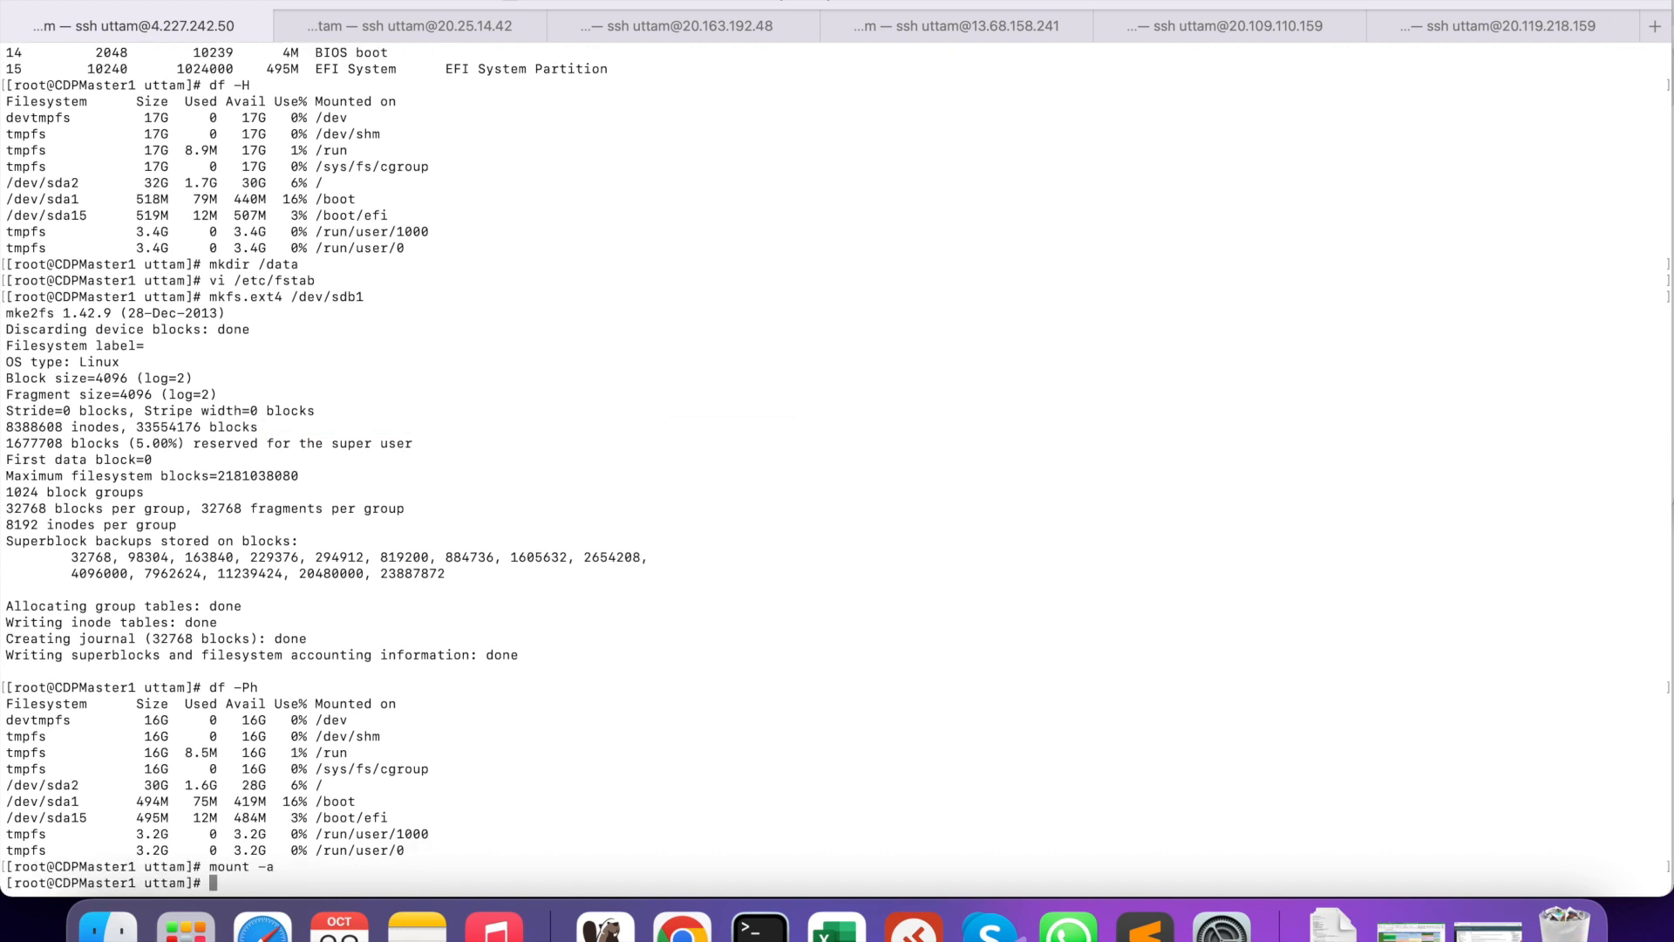
key(Up)
key(Up)
key(Return)
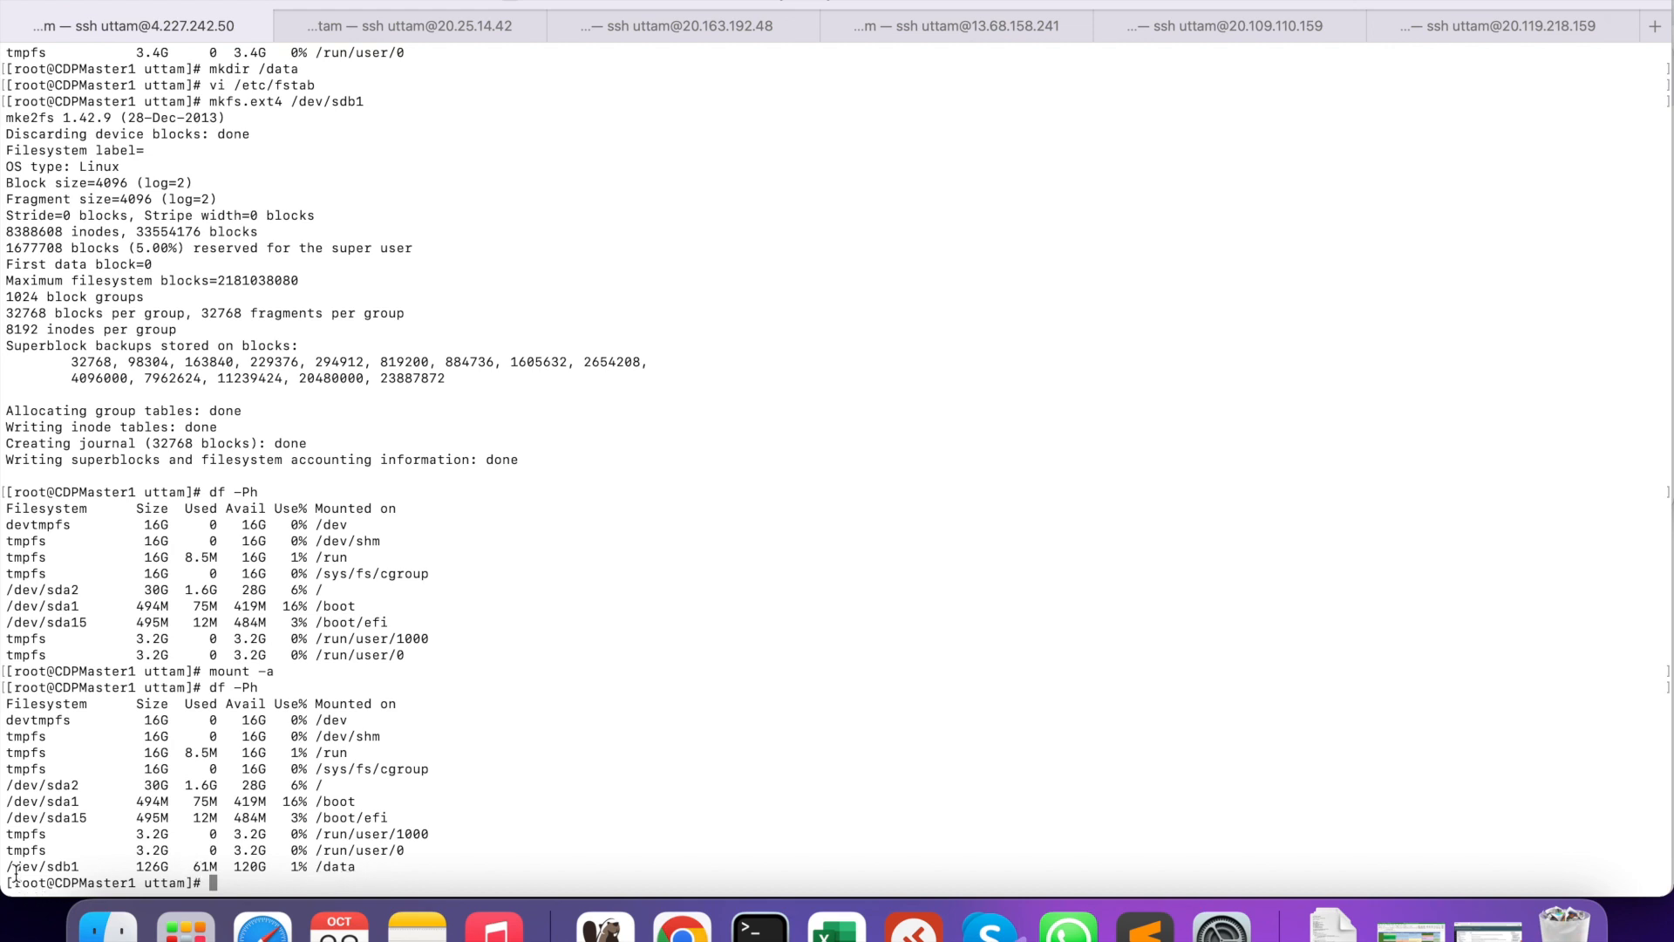
drag(5, 867, 385, 860)
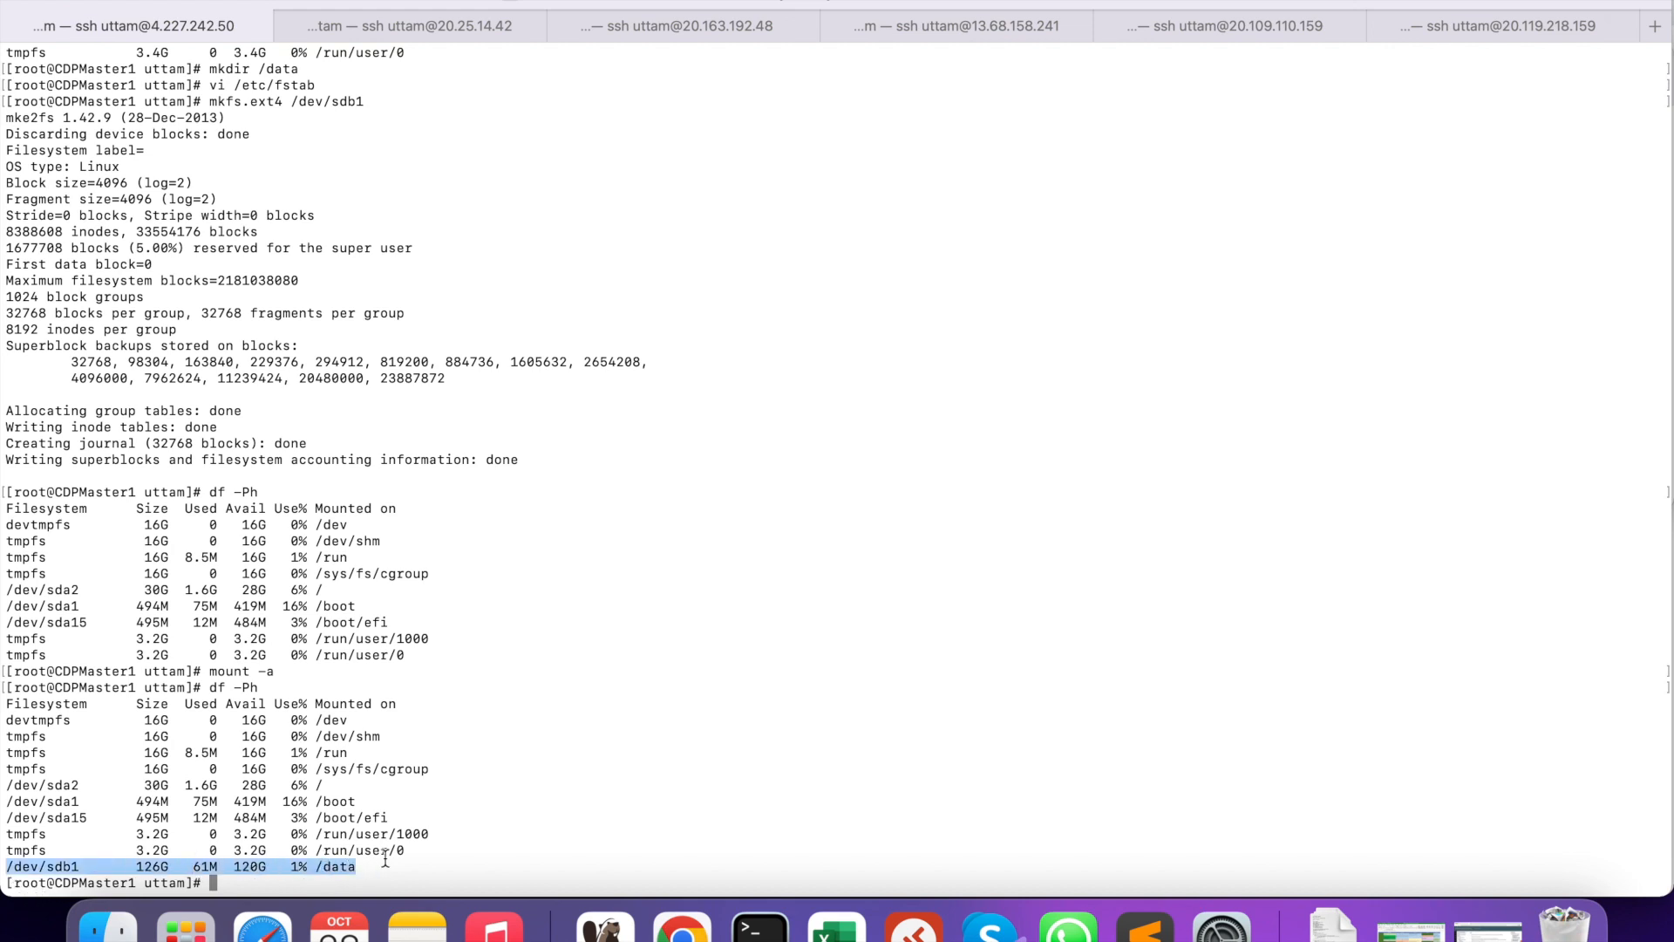